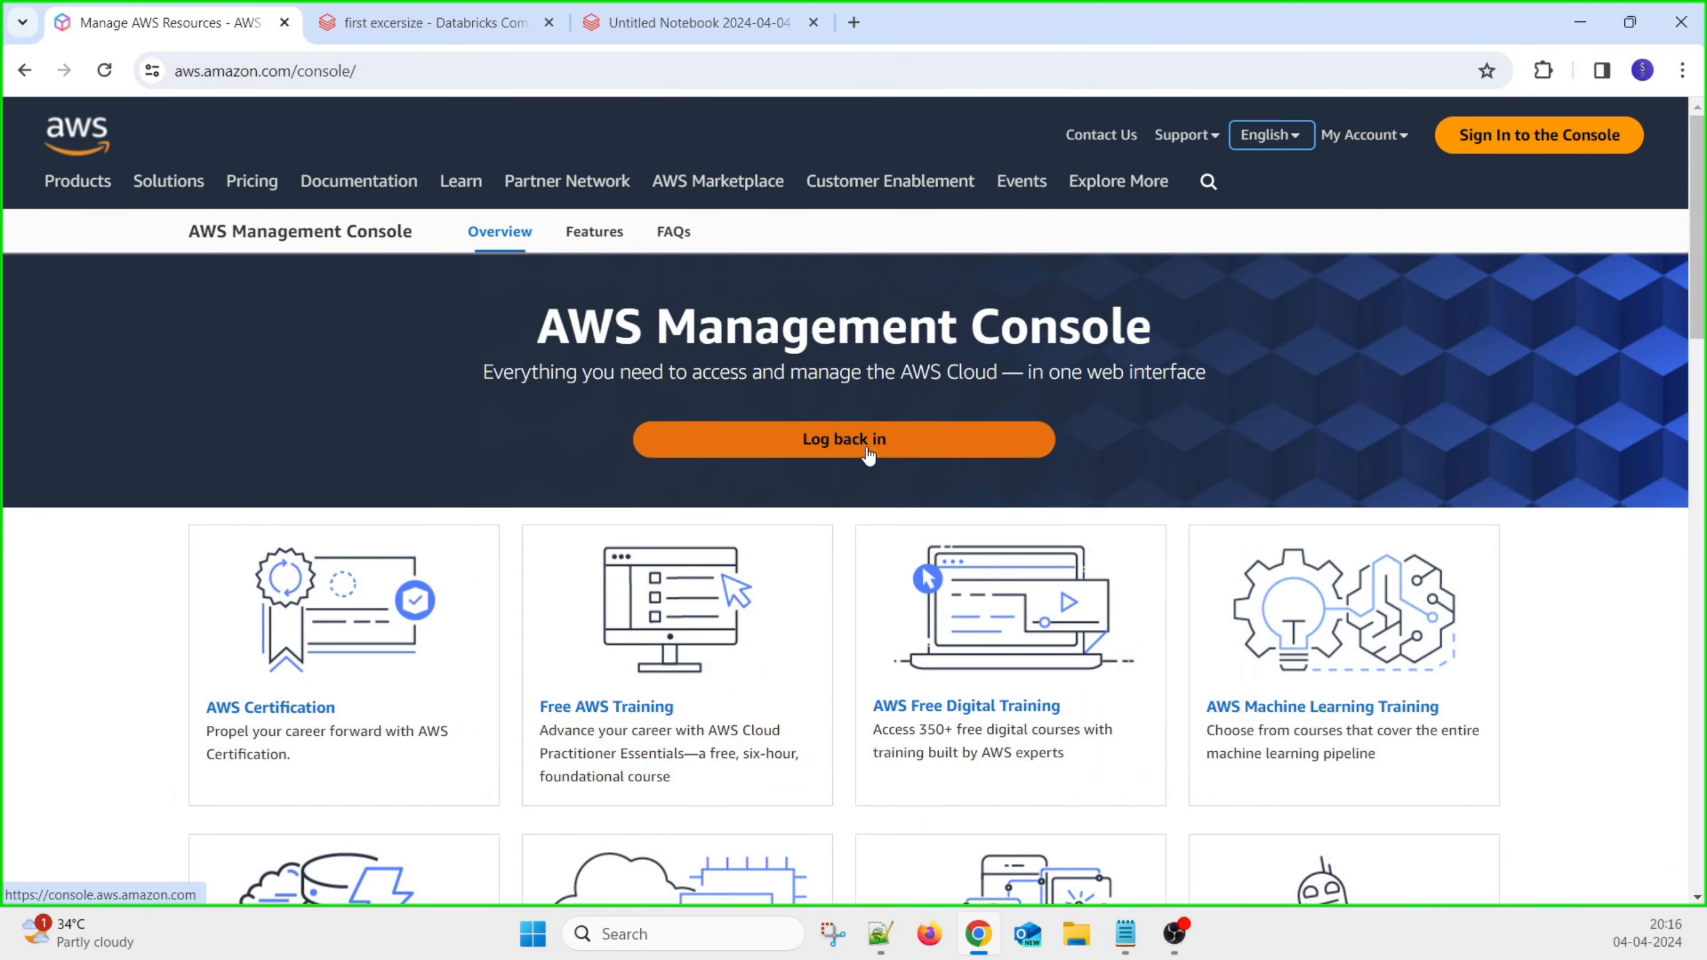
Return to the console sign-in as root user and enter the saved email address
left_click(835, 445)
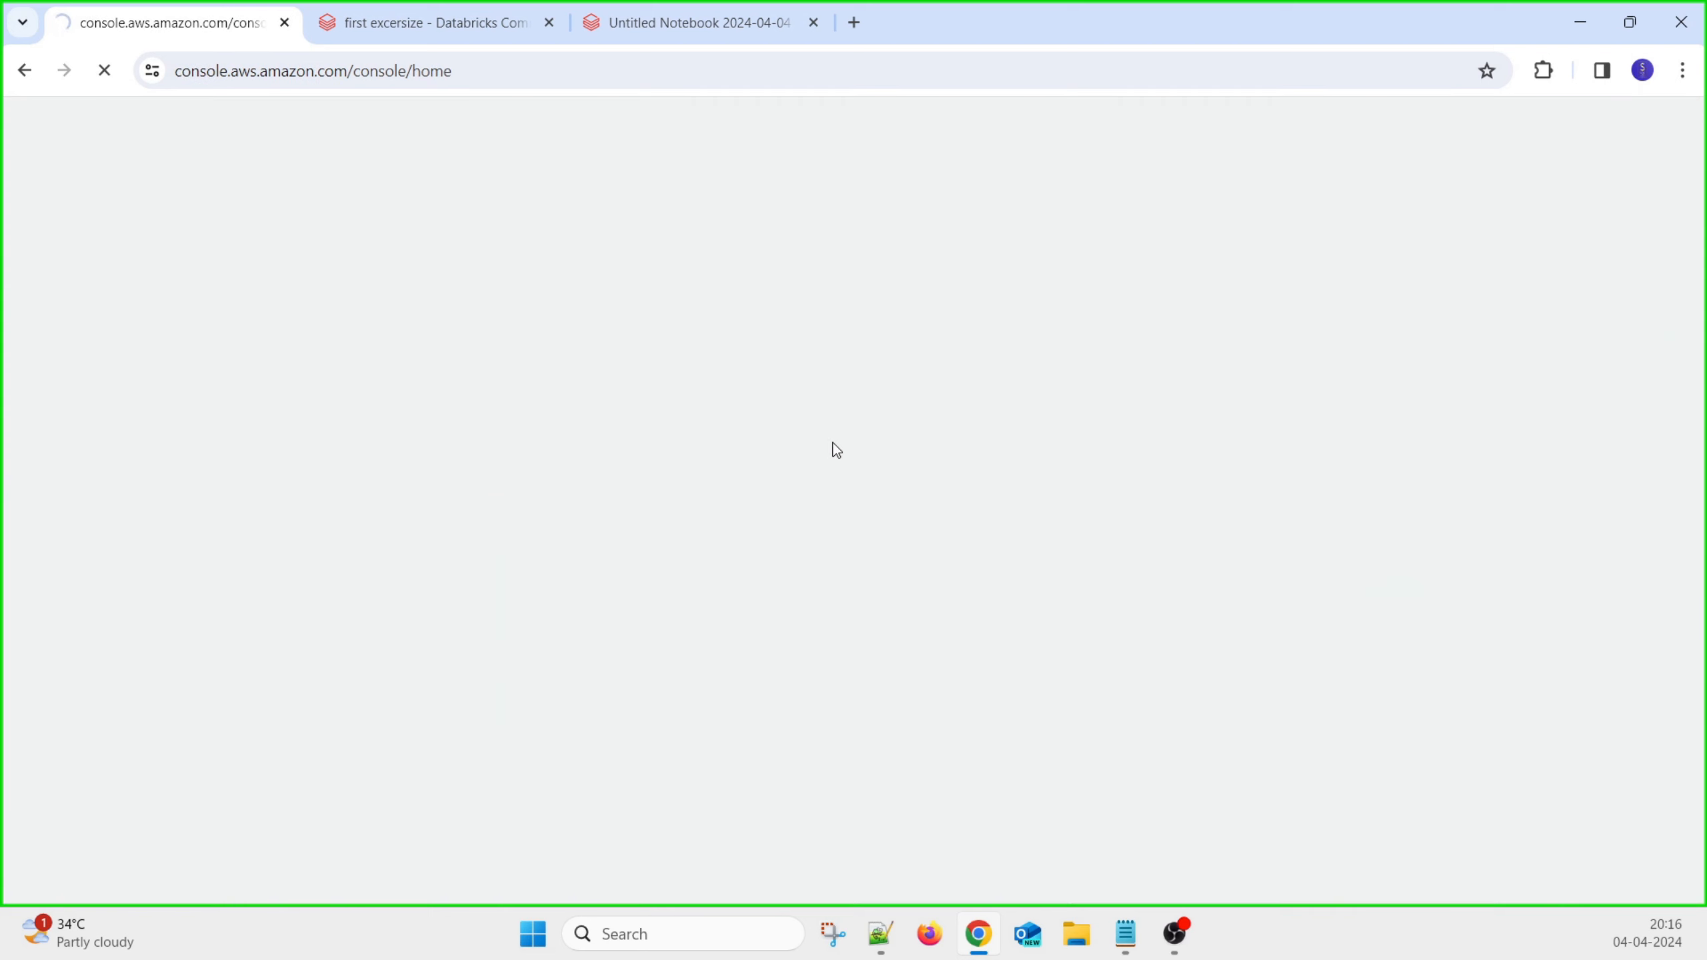
key("alt+Tab")
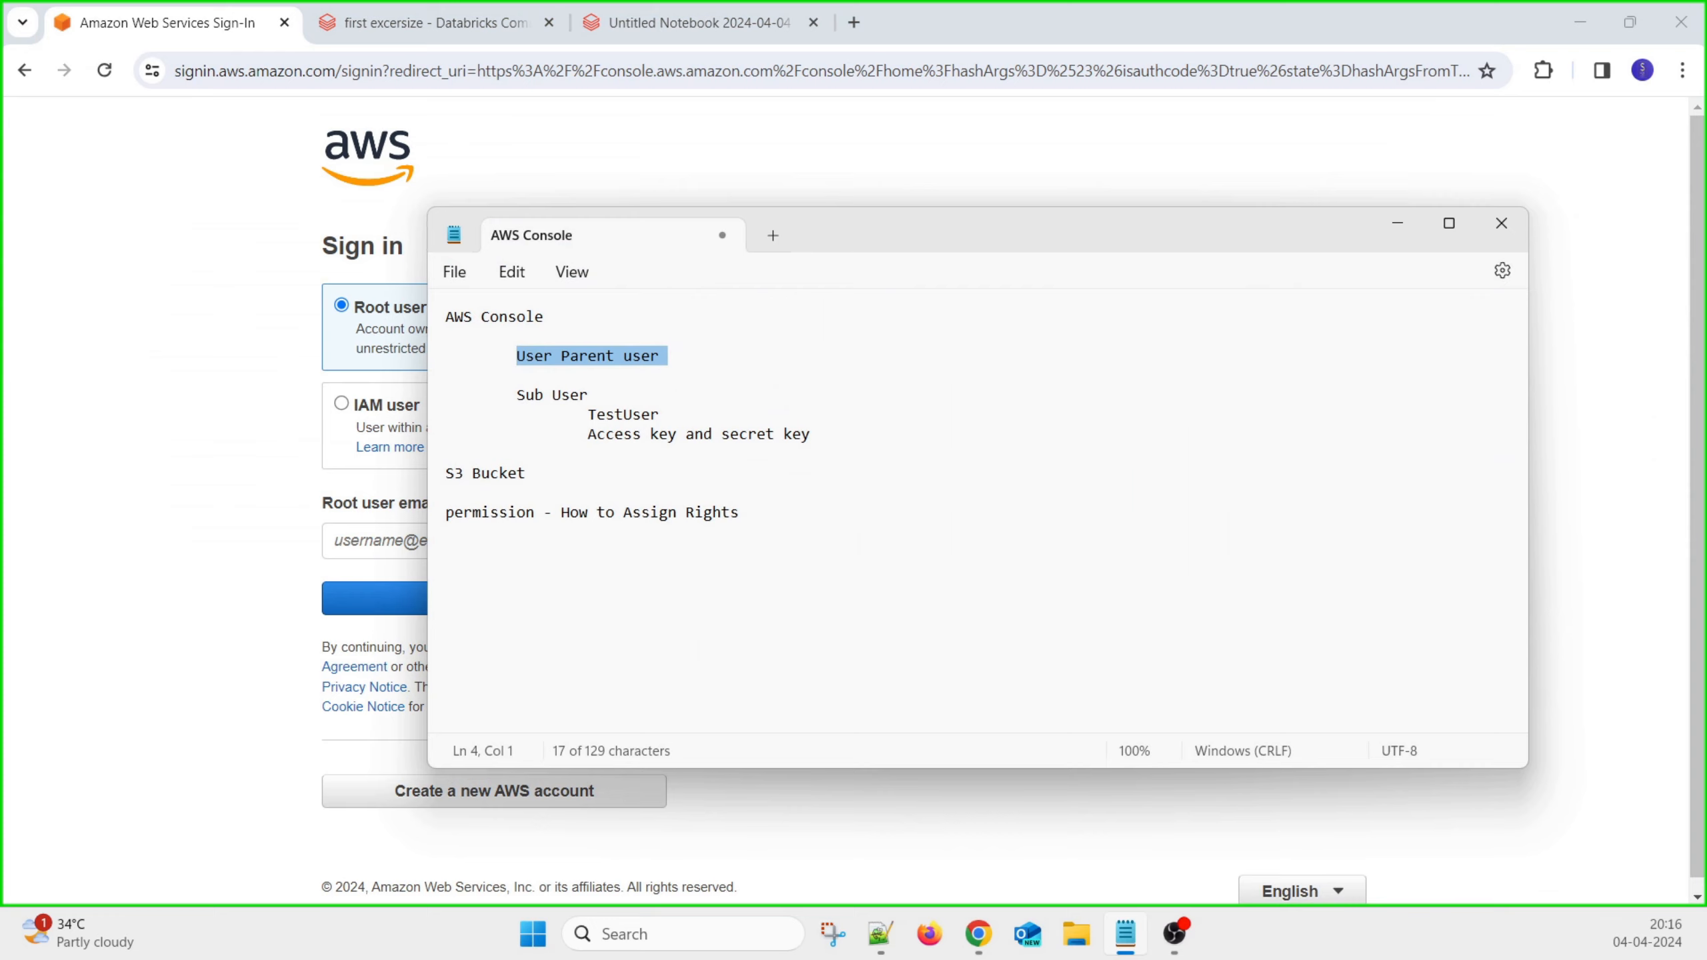
key("alt+Tab")
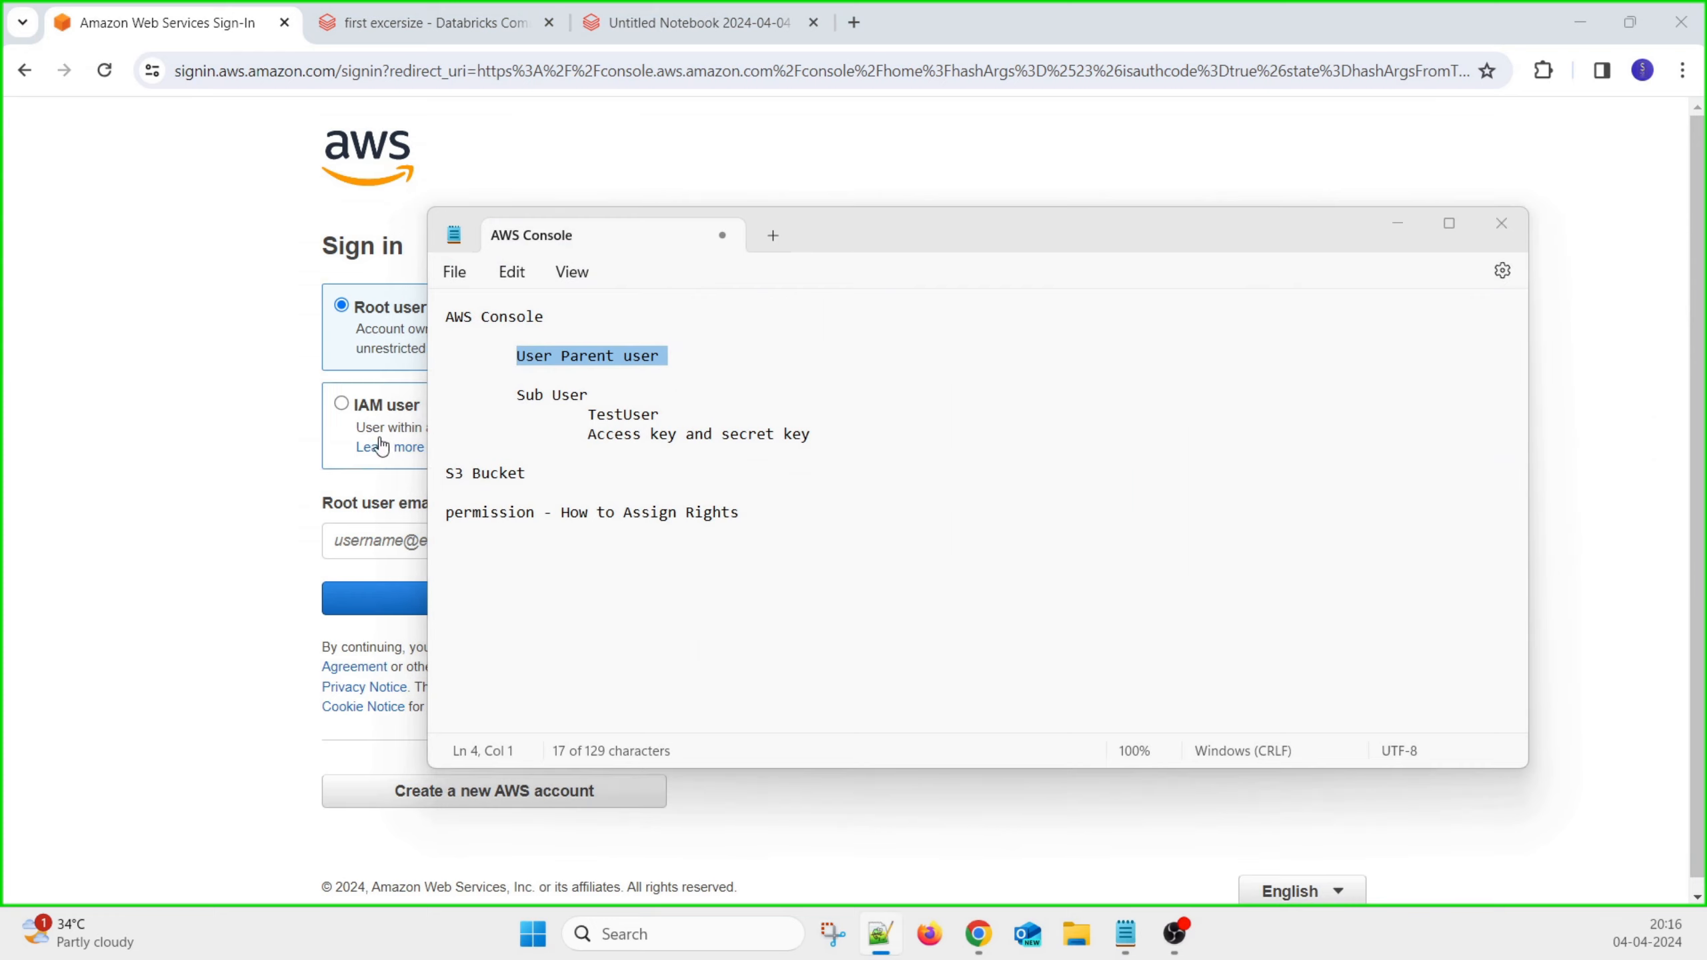
left_click(377, 541)
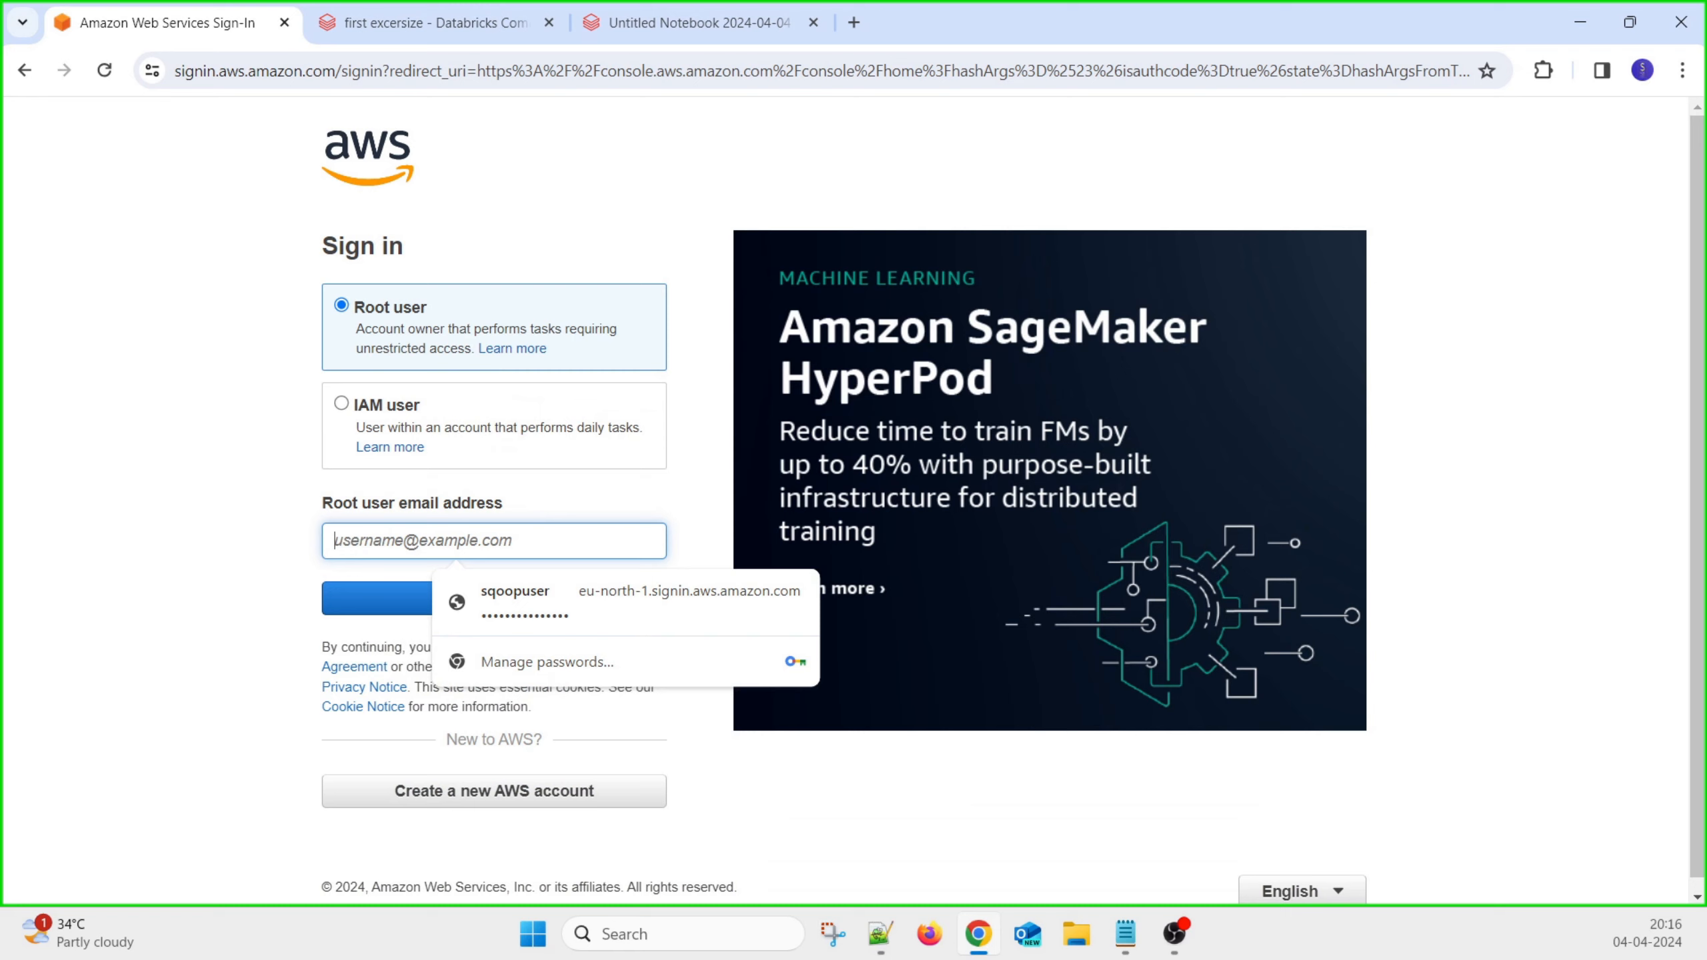
key("alt+Tab")
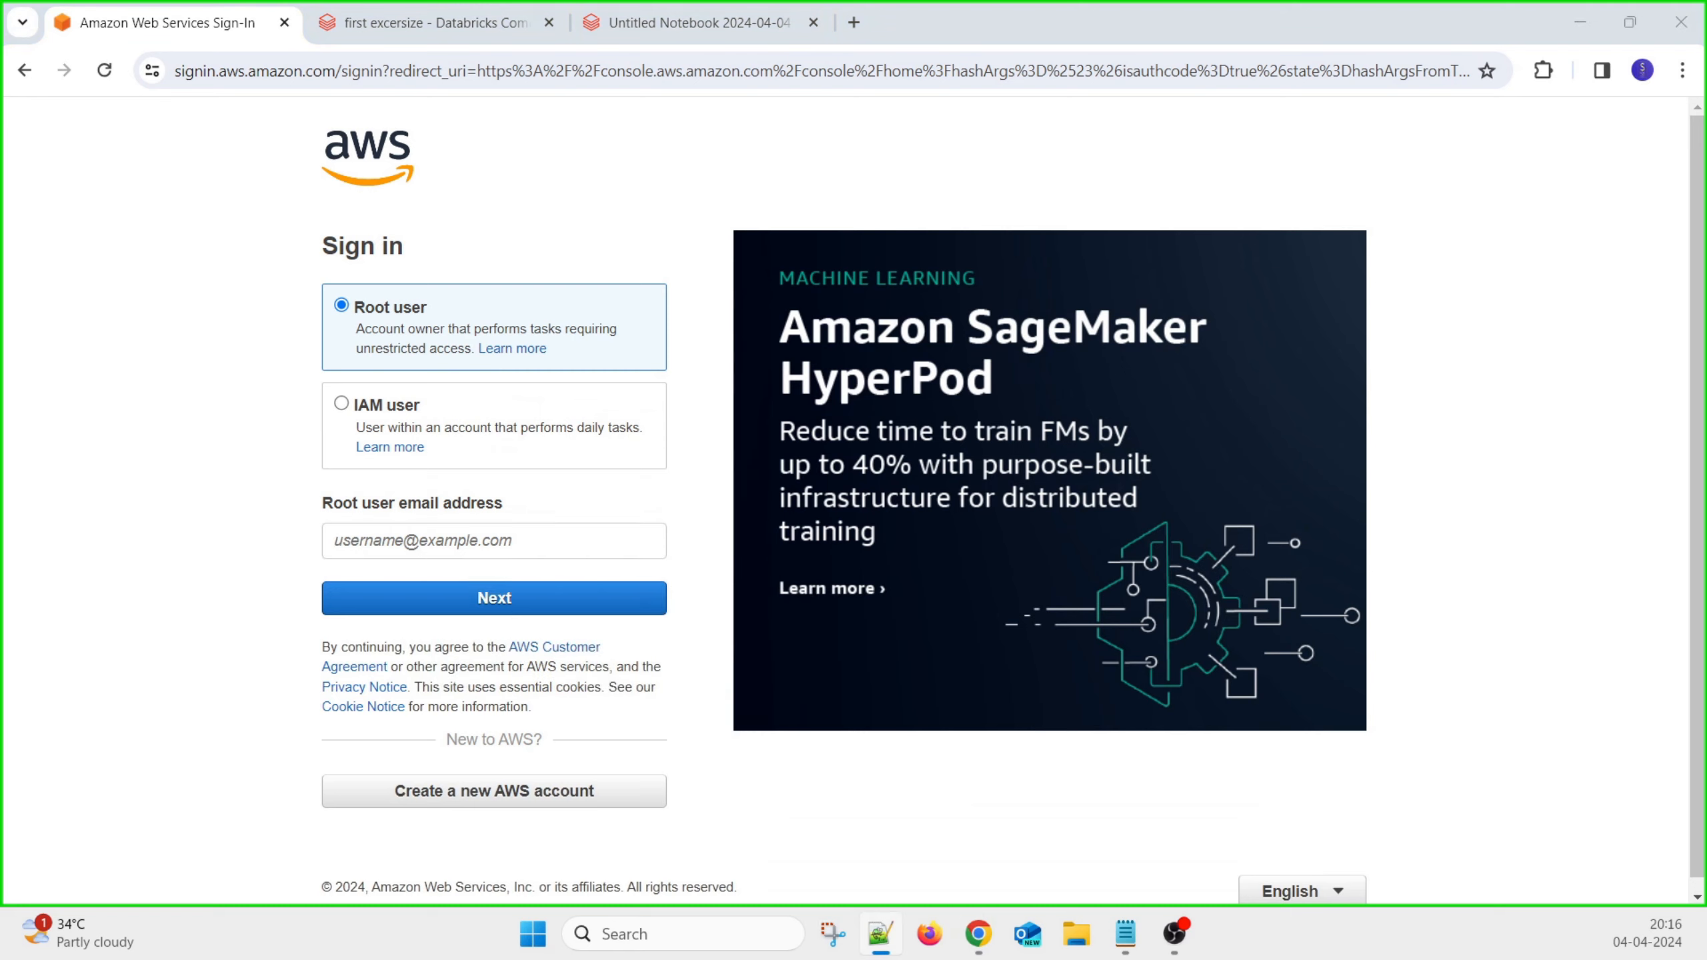
left_click(422, 545)
left_click(432, 620)
left_click(432, 620)
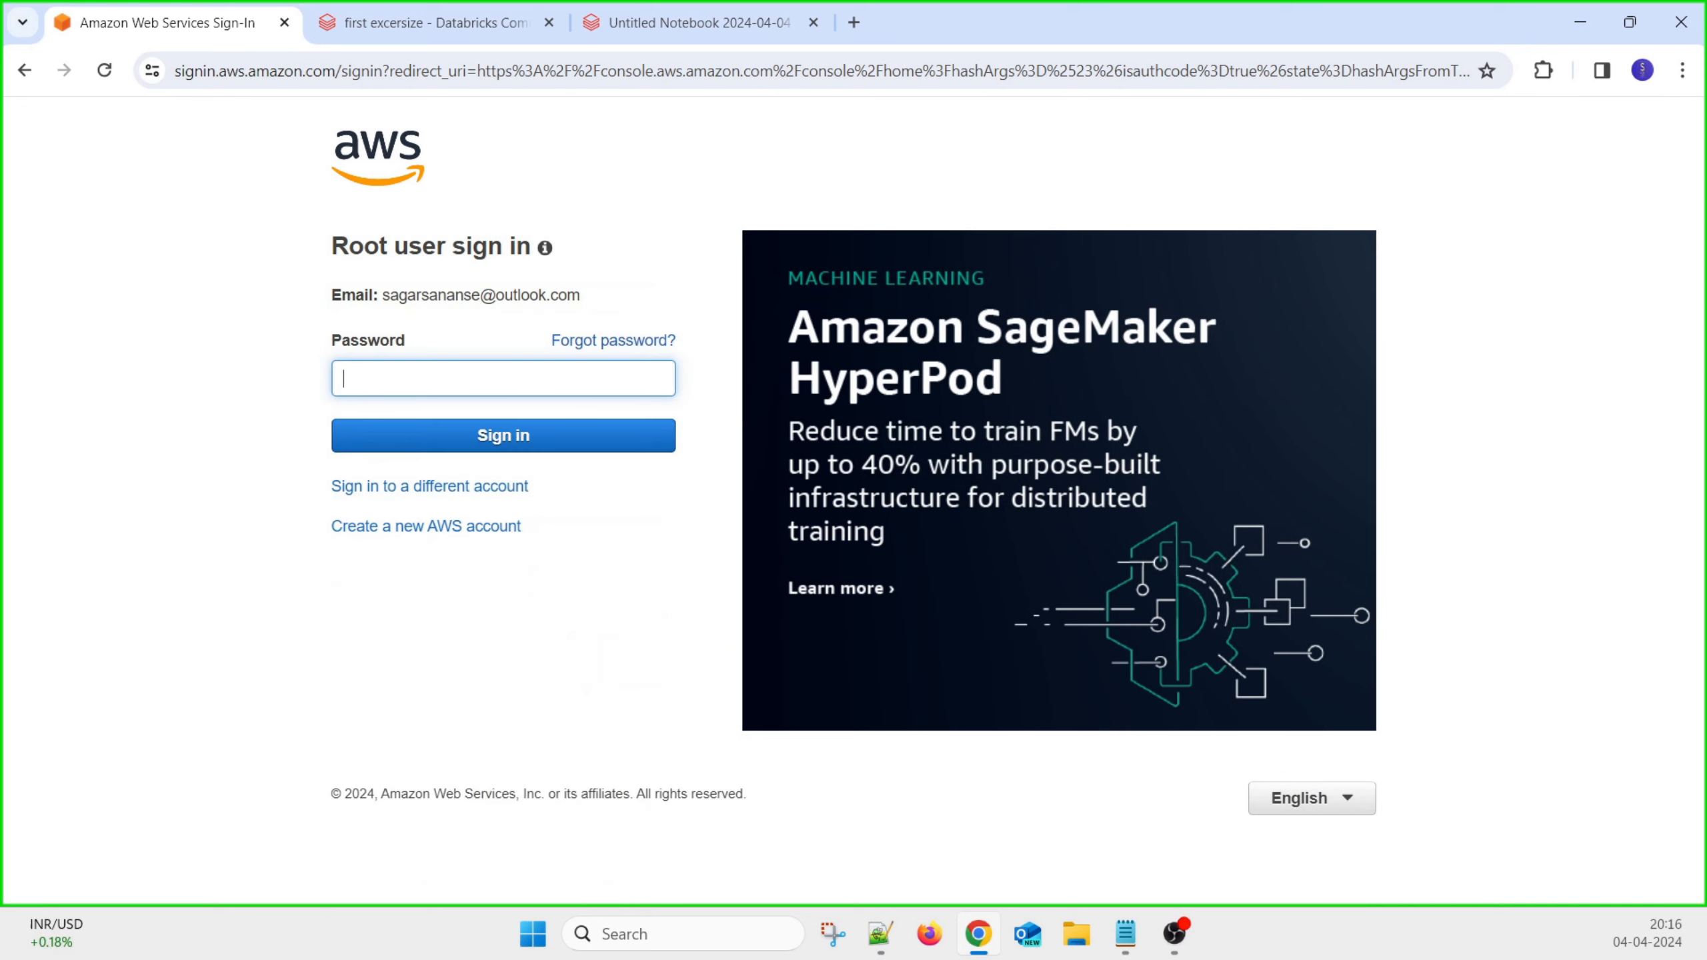
Autofill the saved root password and sign in
key("alt+Tab")
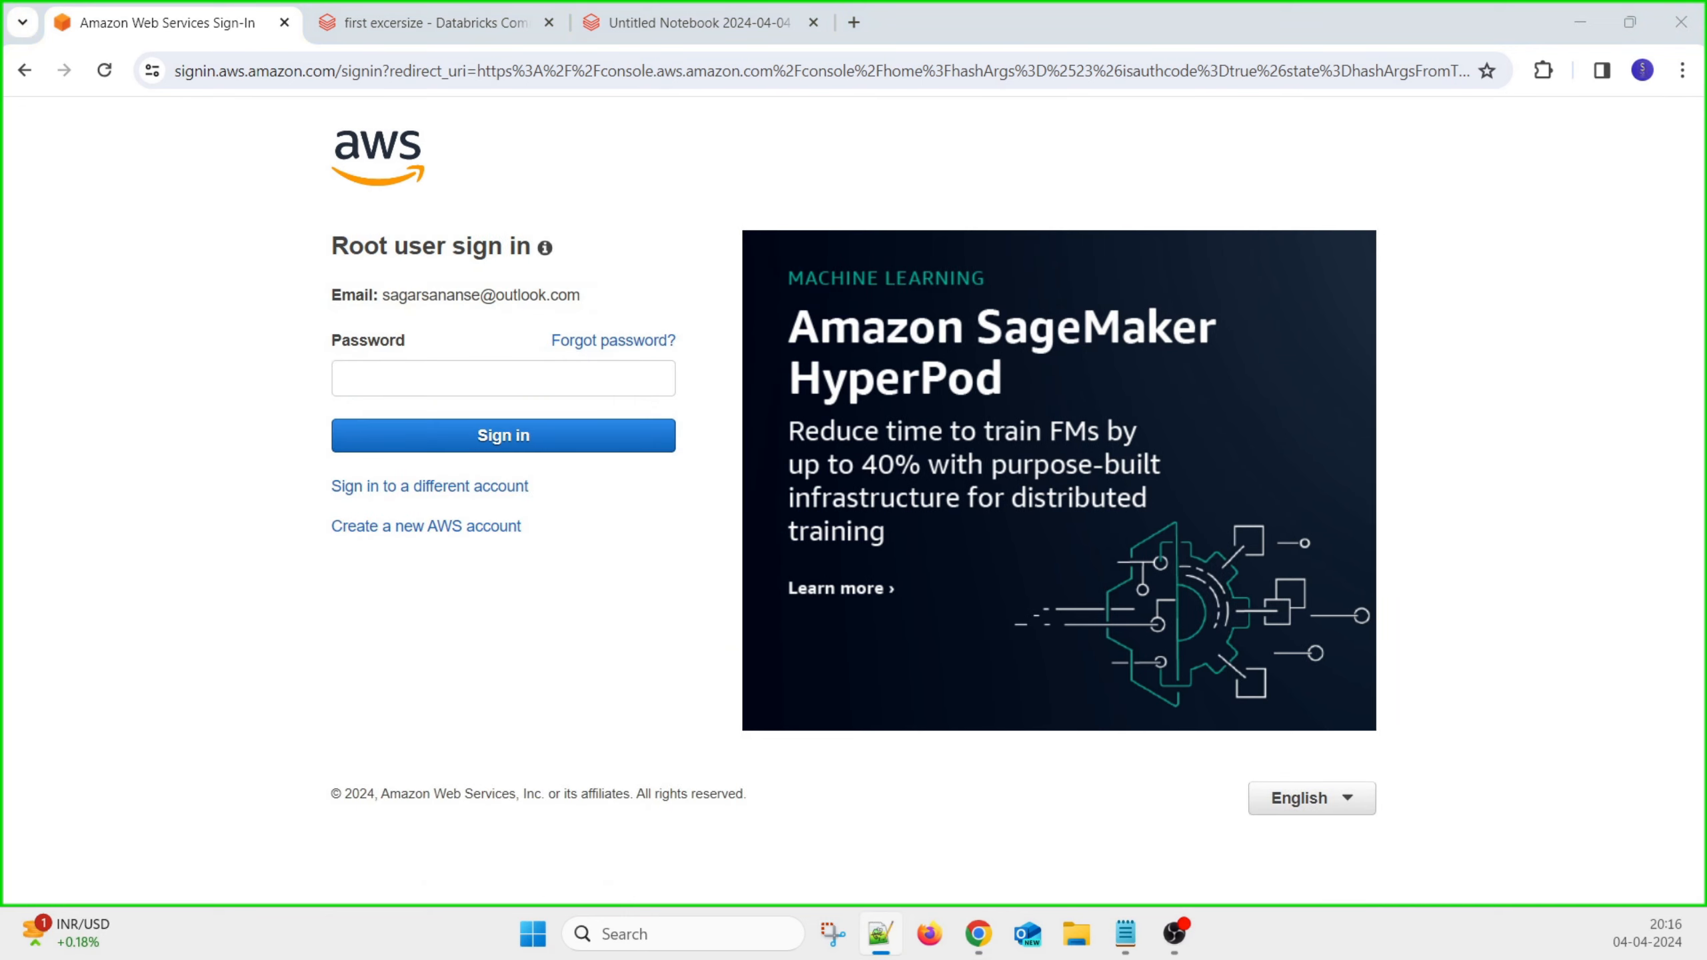
left_click(618, 393)
left_click(485, 430)
left_click(482, 432)
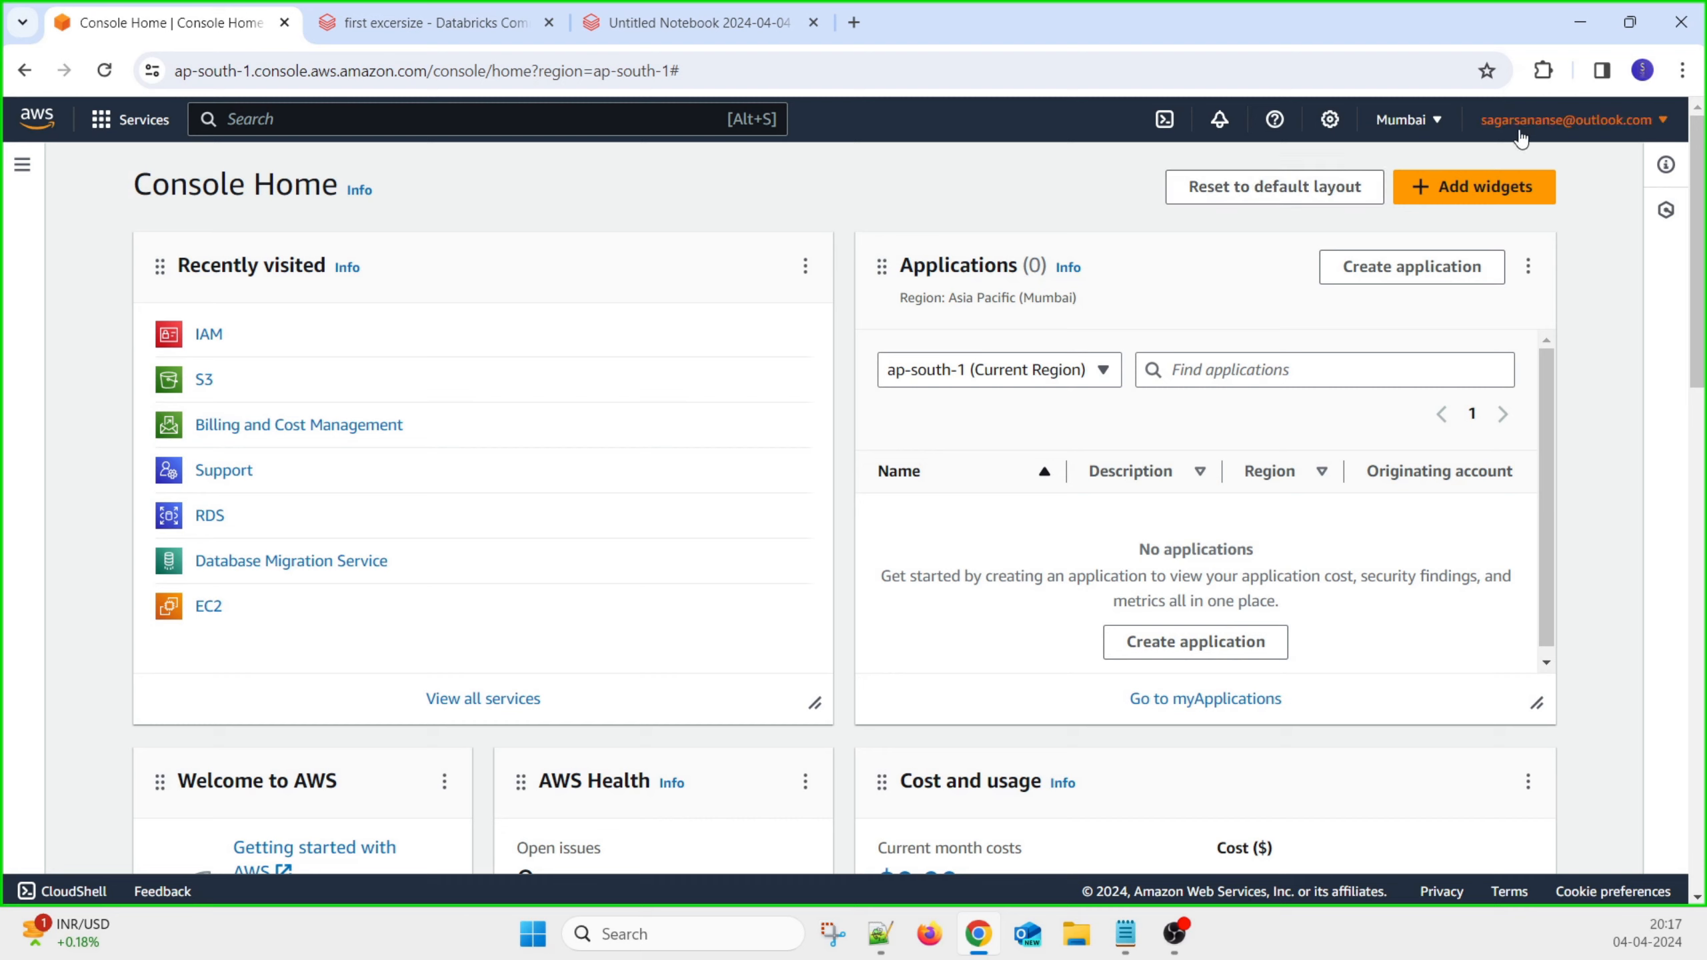
Open Identity and Access Management (IAM) from Console Home
left_click(204, 348)
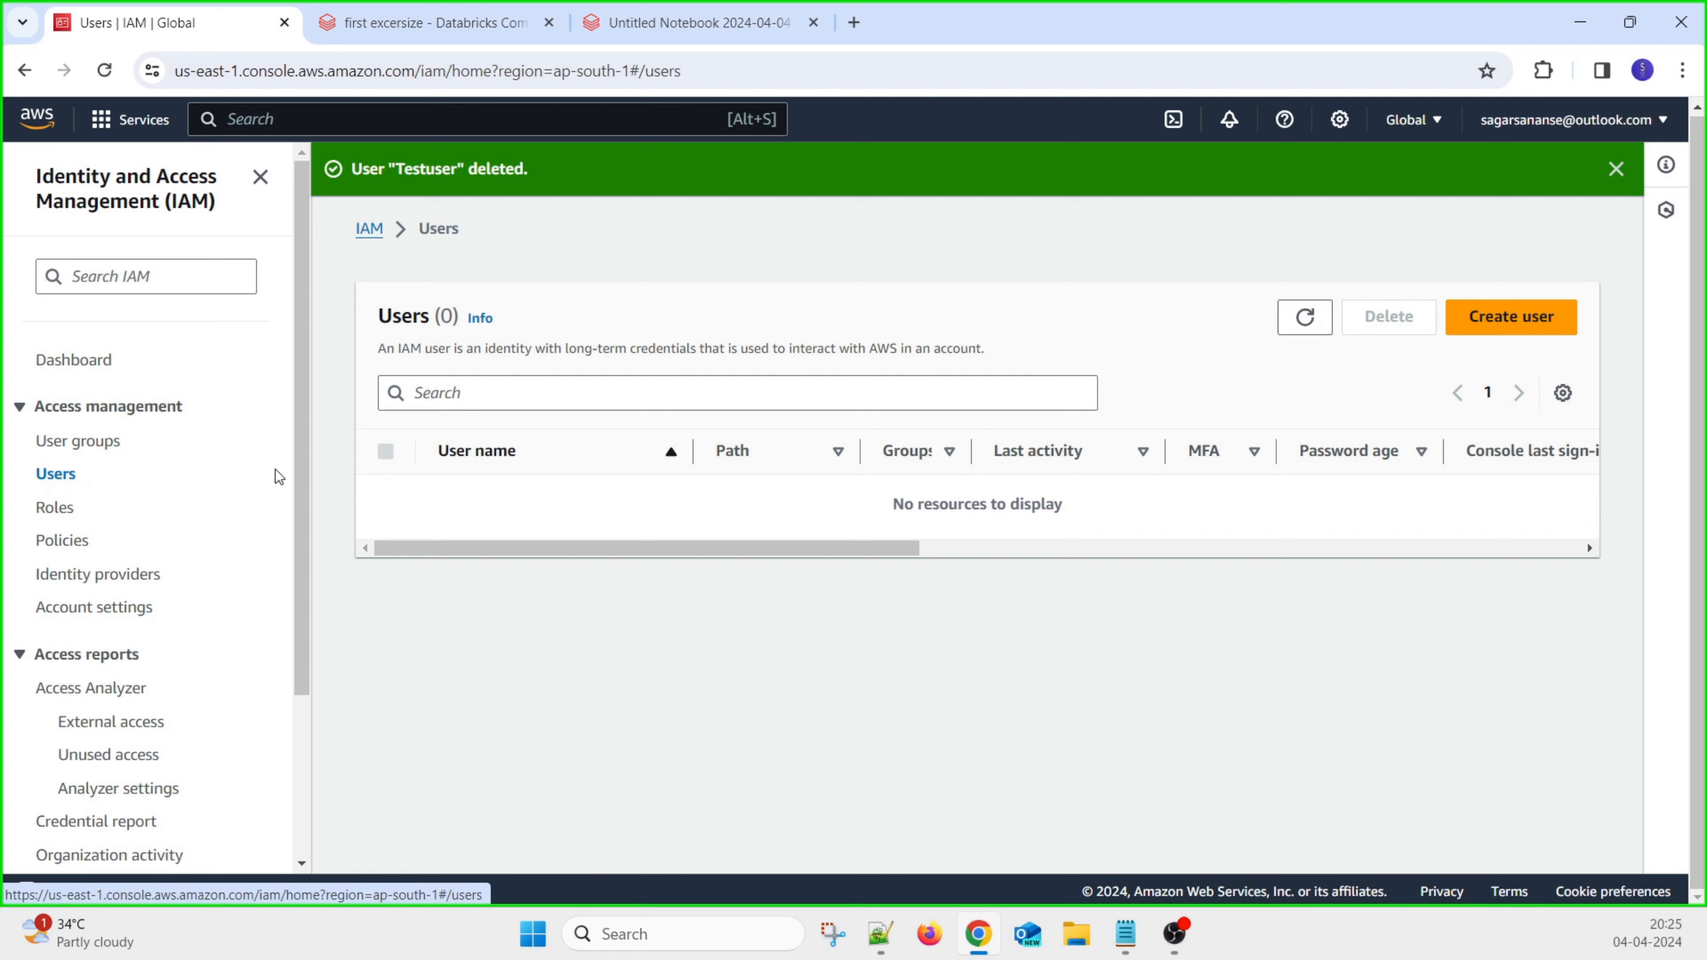
Start Create user, enter 'Testuser' as the user name and continue to Set permissions
left_click(1519, 317)
left_click(609, 462)
type("Test")
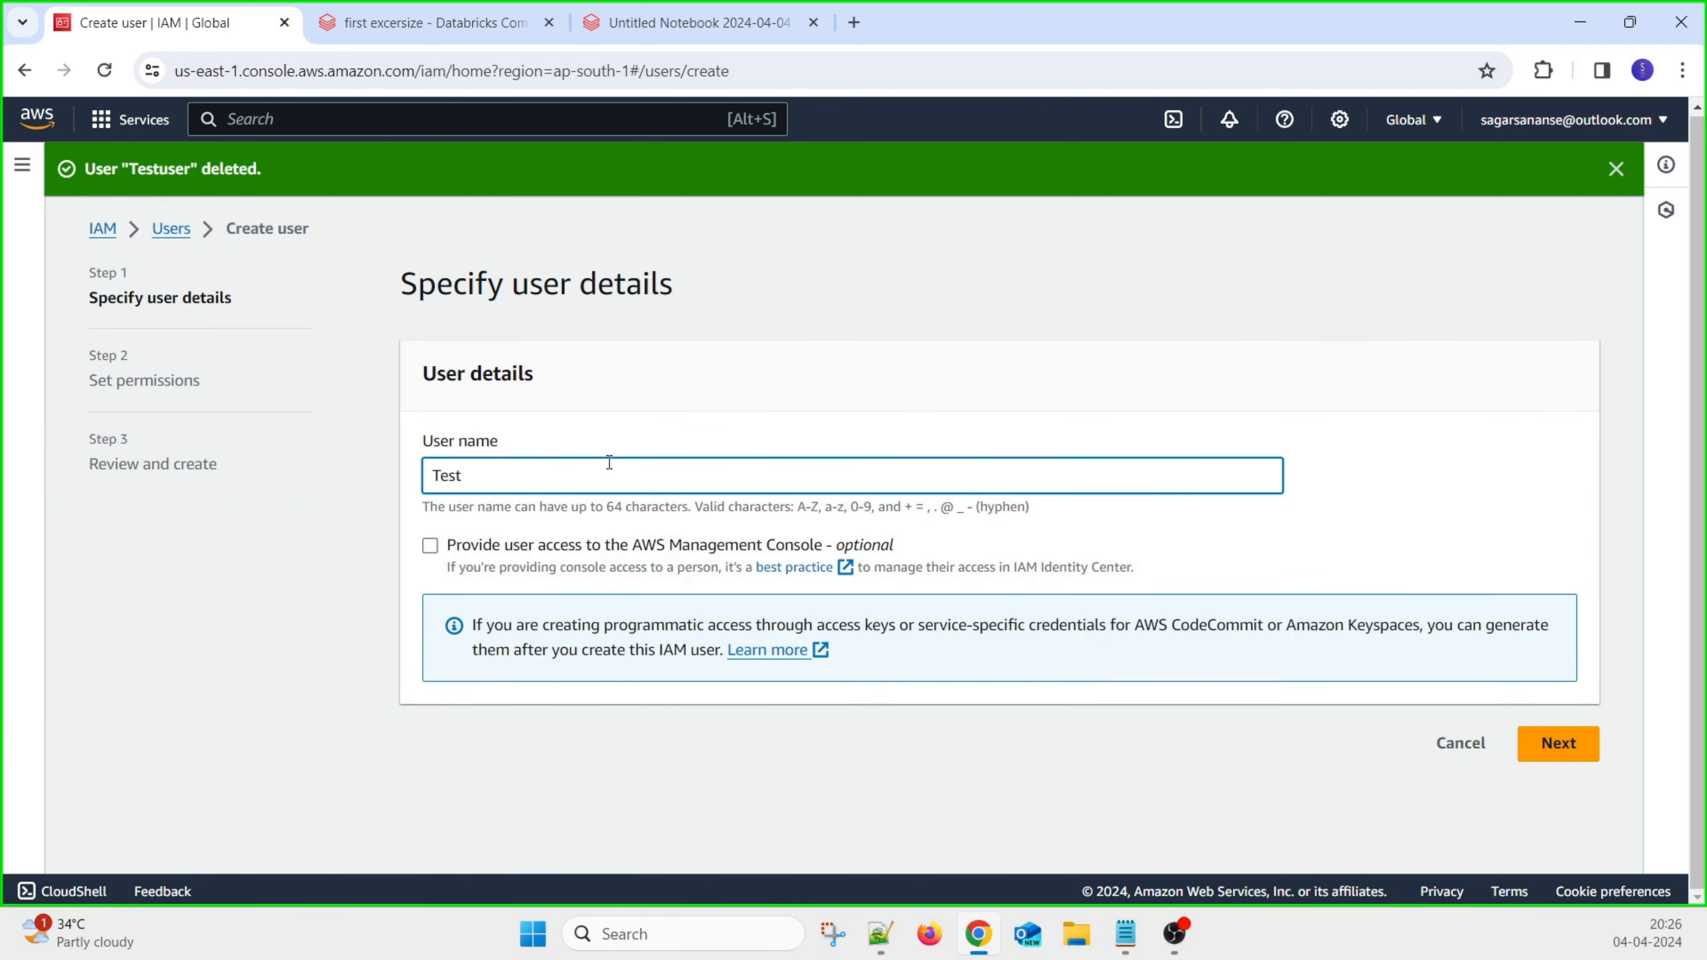
type("user")
left_click(1553, 747)
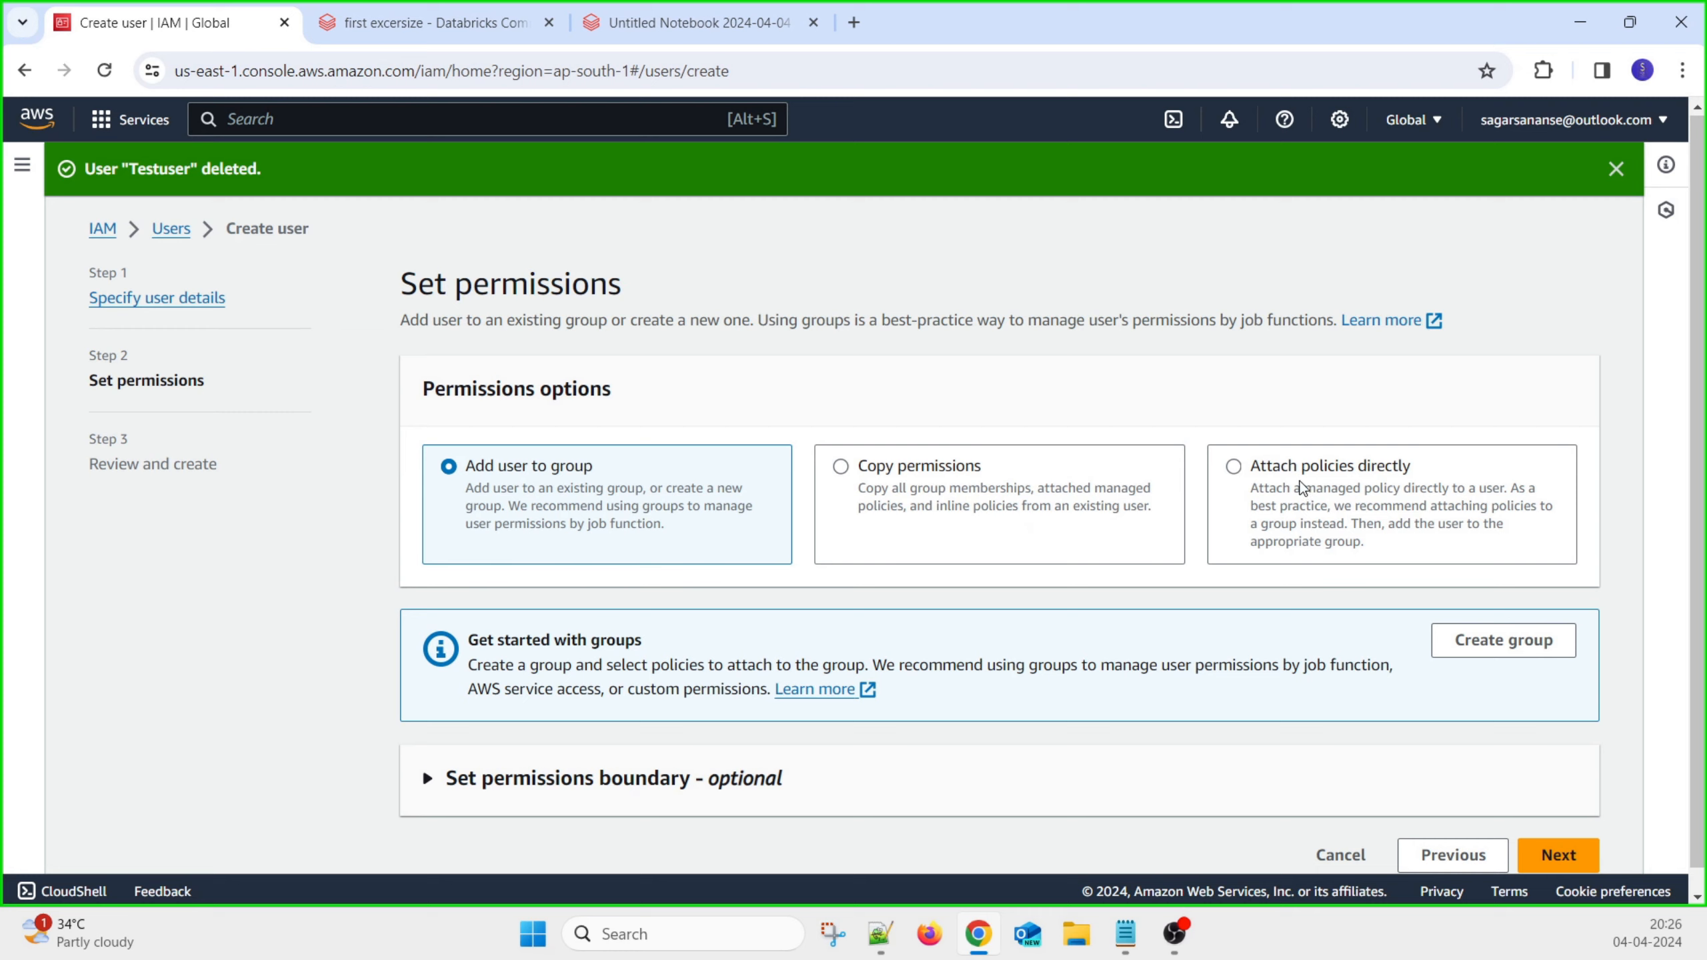
Choose Attach policies directly and filter the permissions policies by 's3'
left_click(1247, 472)
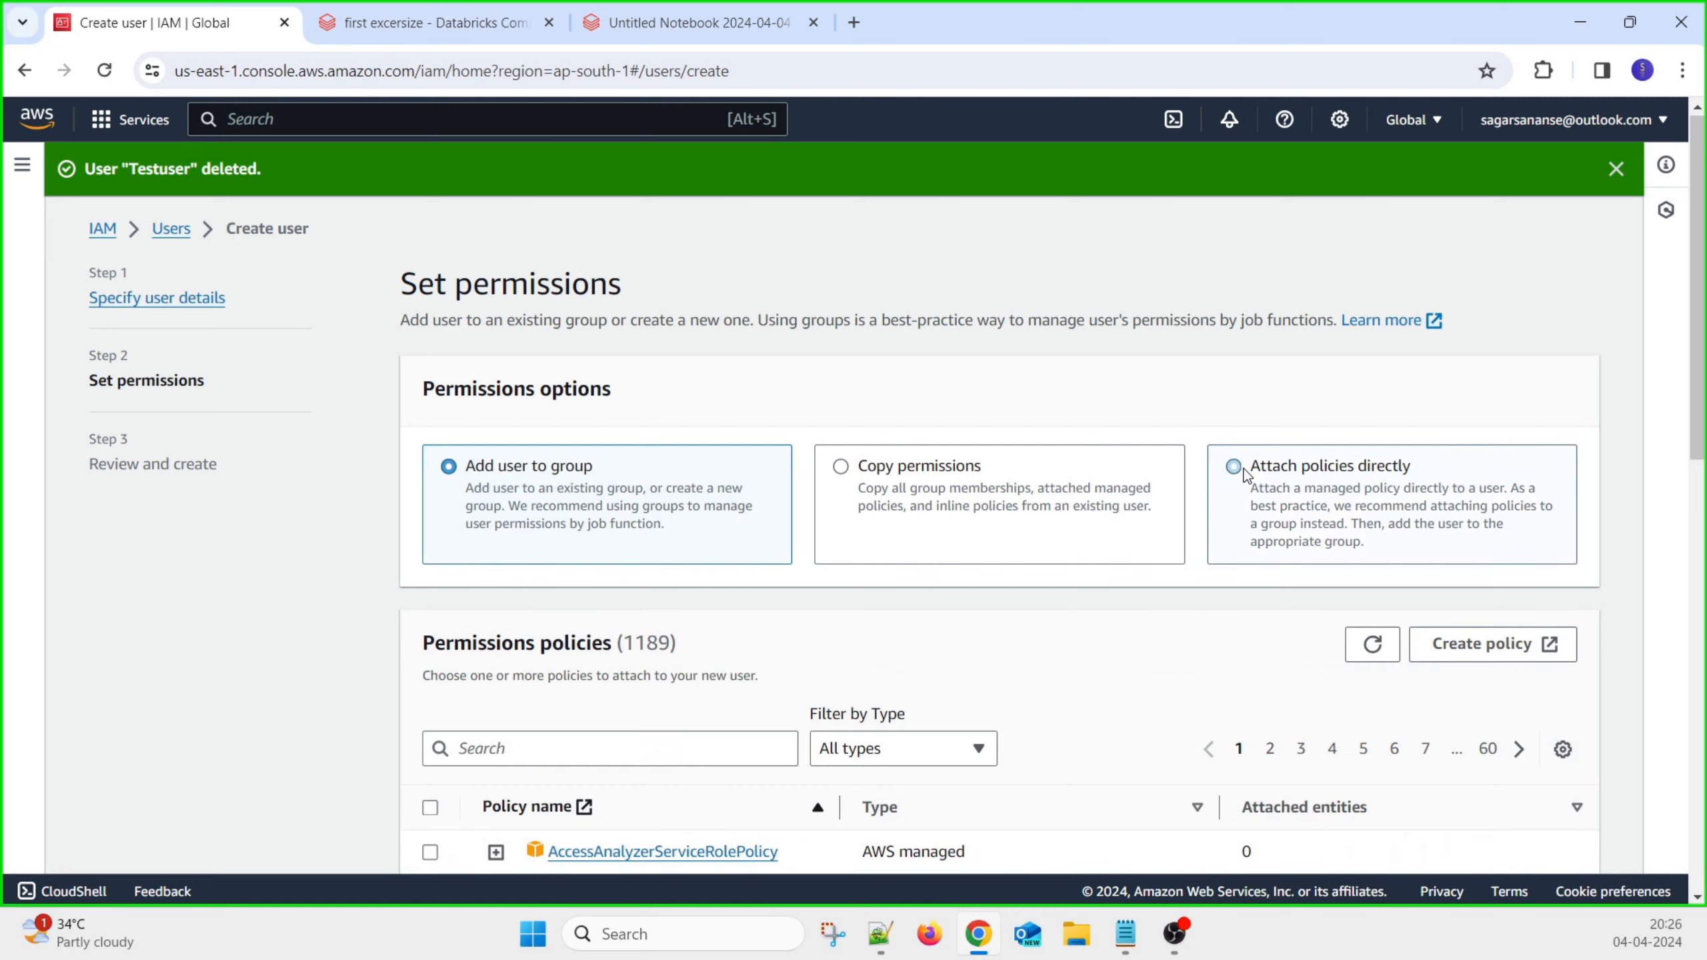
scroll(1069, 615, "down", 2)
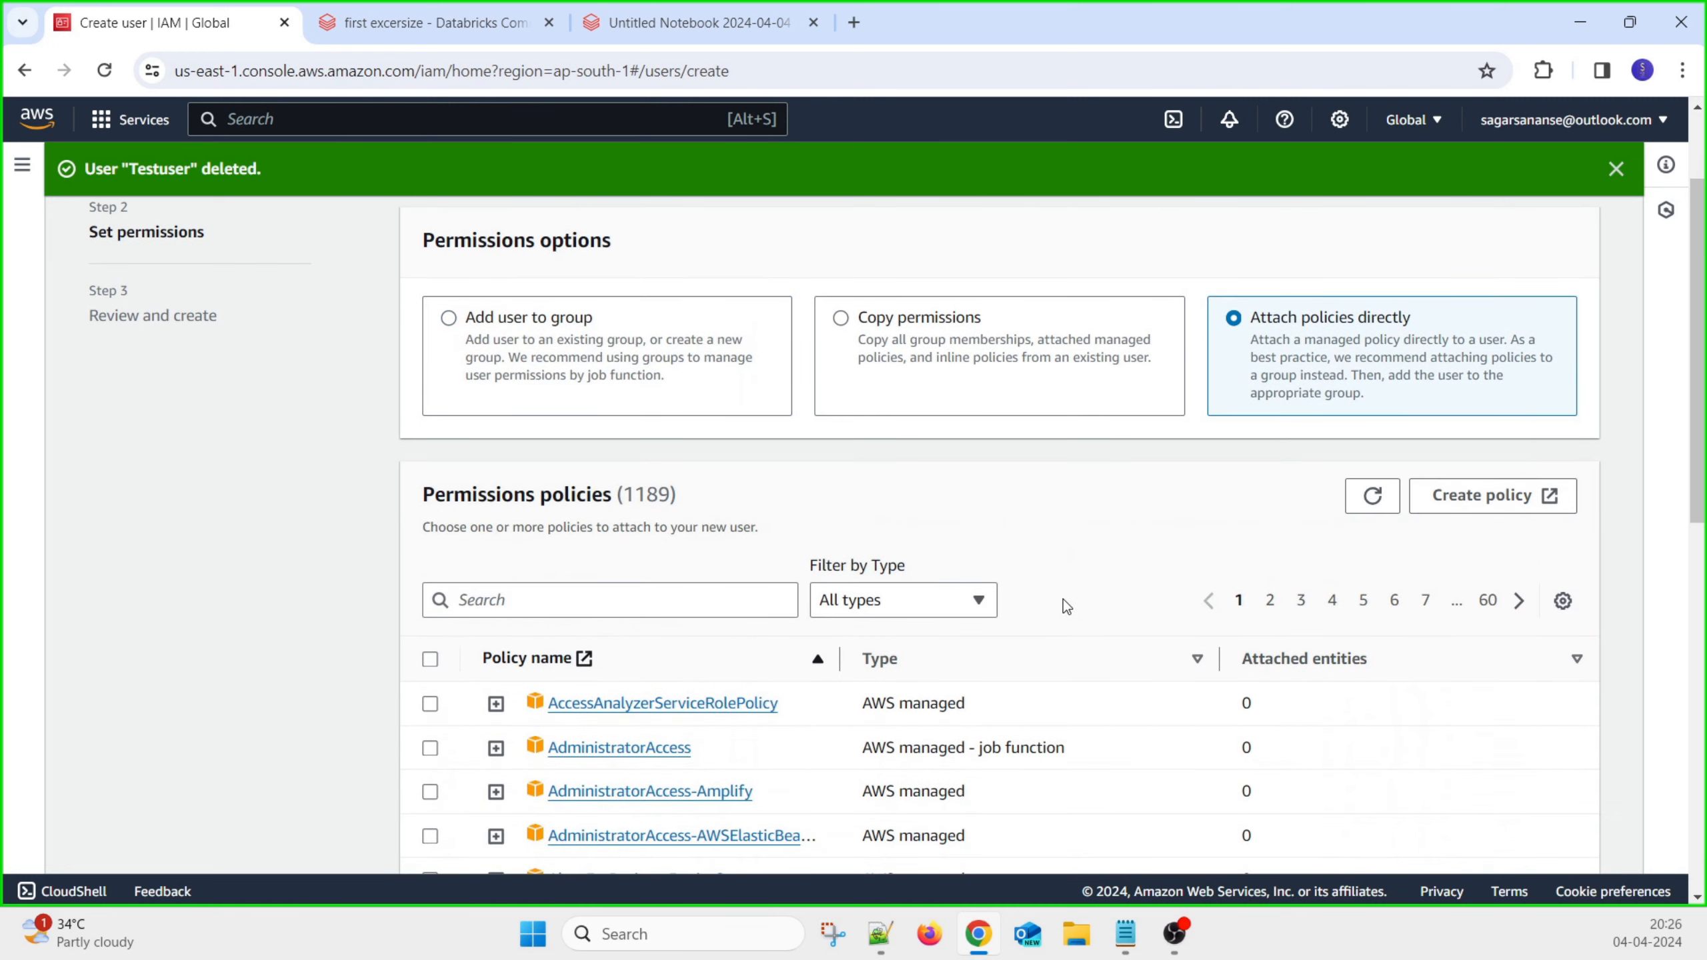
left_click(663, 600)
type("s3")
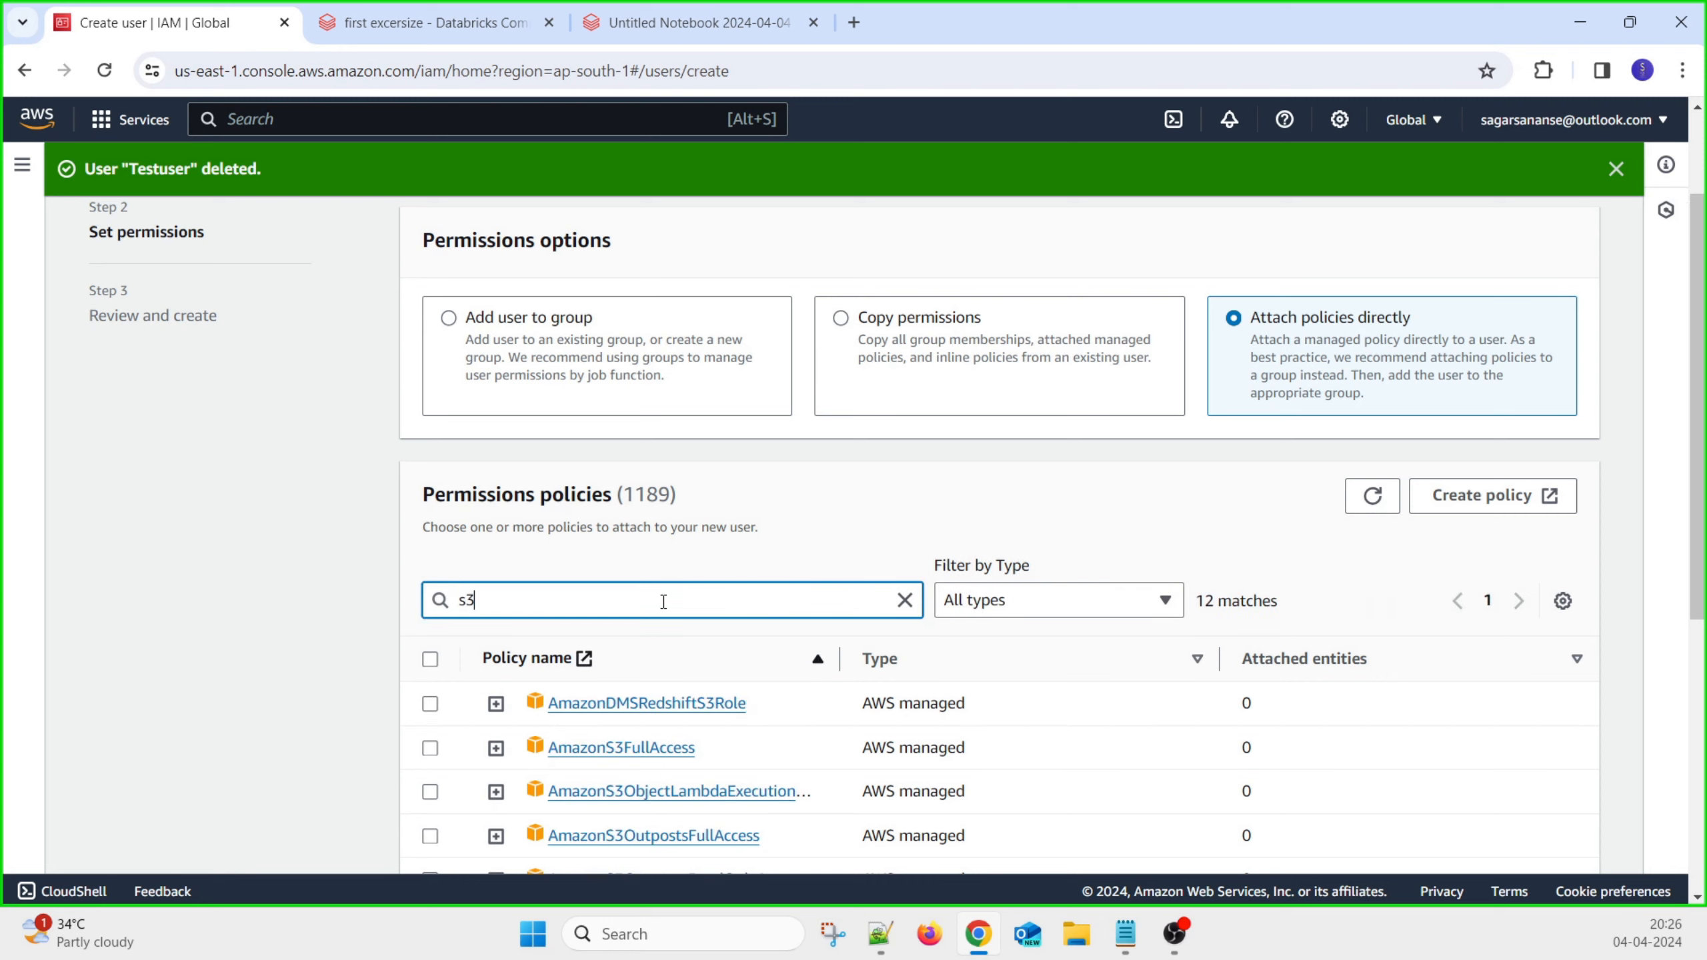
scroll(753, 659, "down", 4)
scroll(1143, 484, "down", 3)
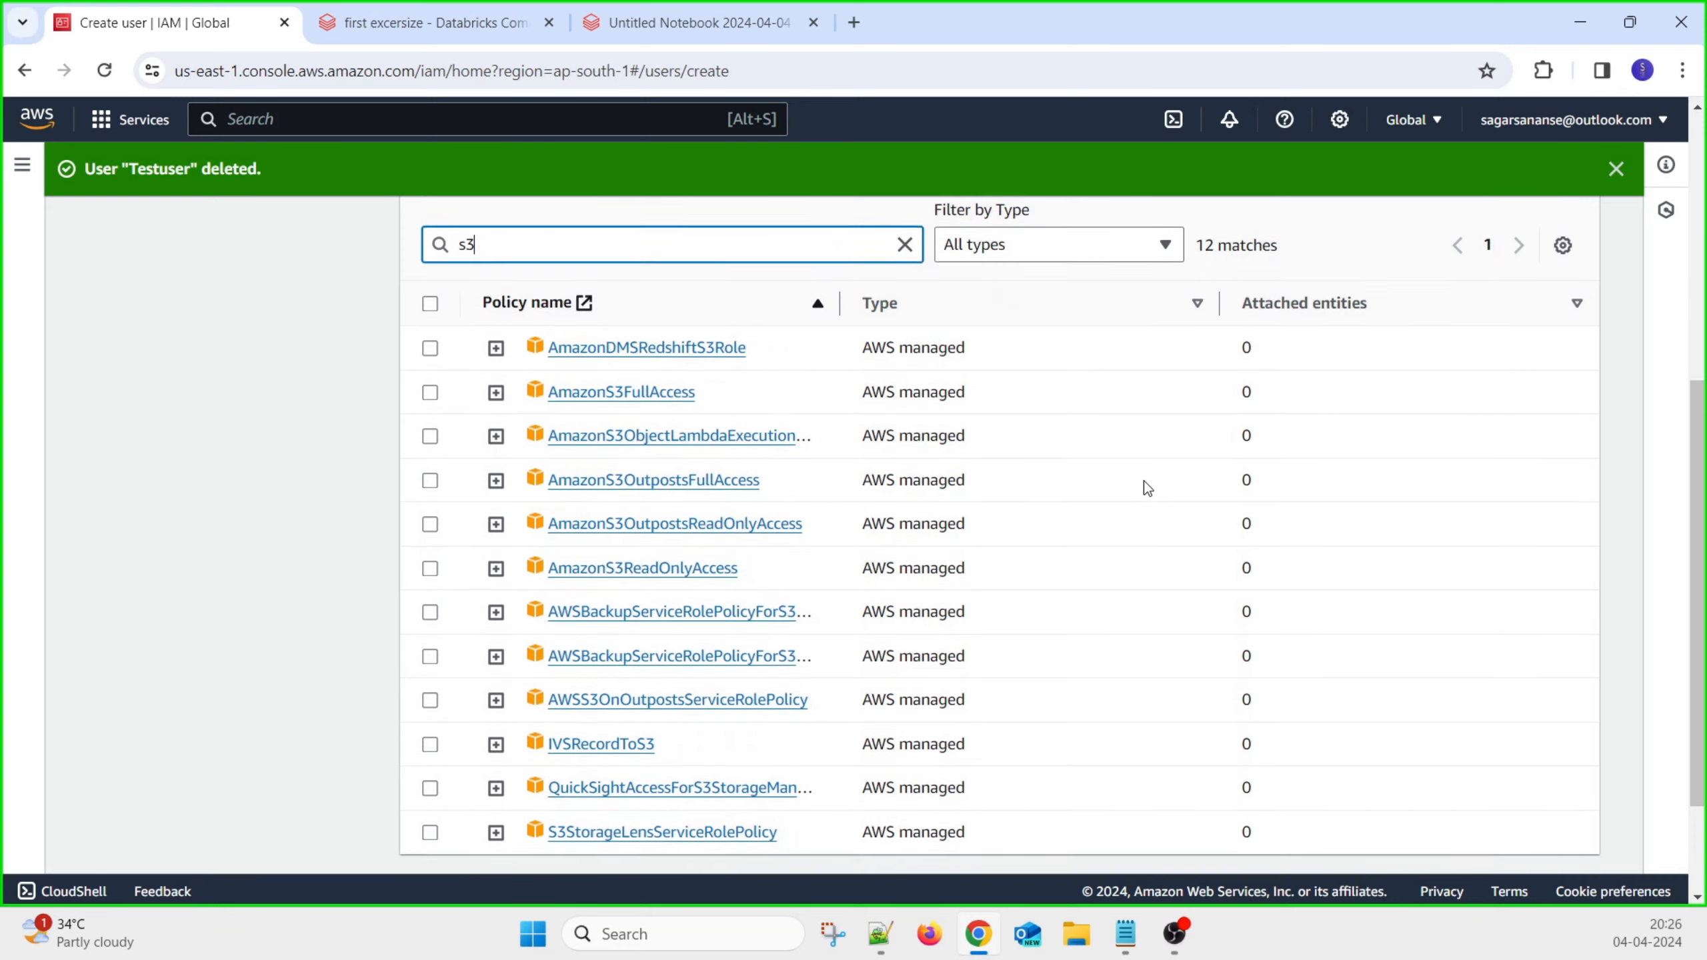
scroll(1139, 546, "up", 2)
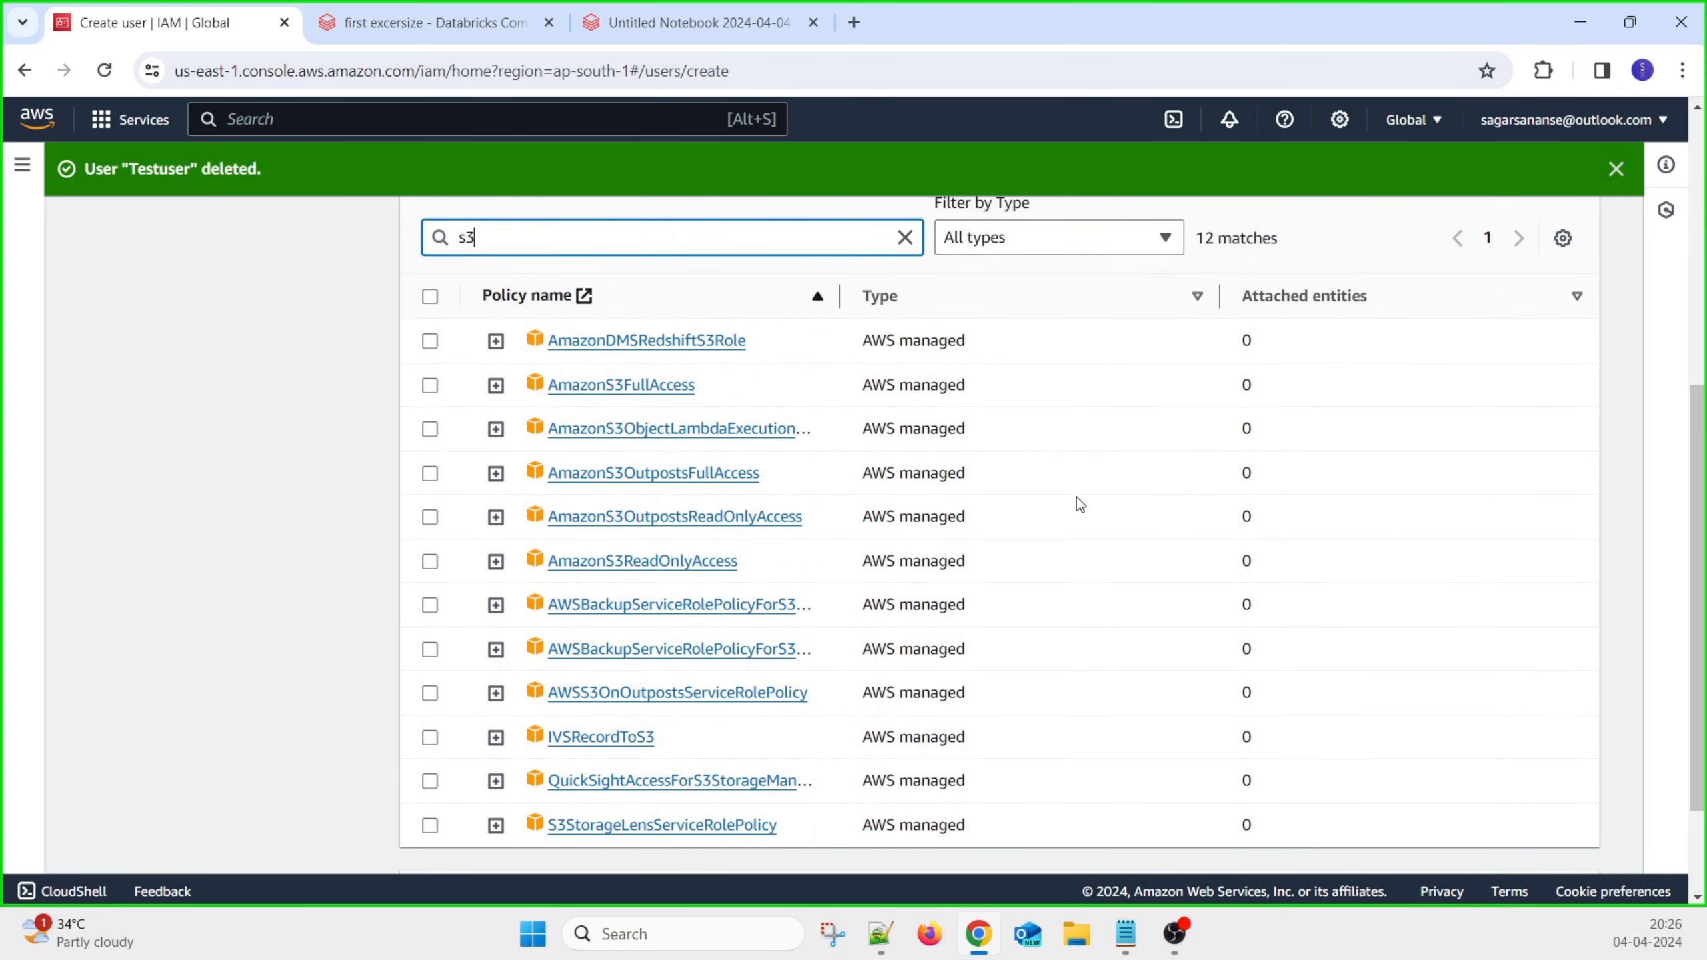
Compare the AmazonS3FullAccess and AmazonS3ReadOnlyAccess policy JSON, then select AmazonS3FullAccess
left_click(495, 385)
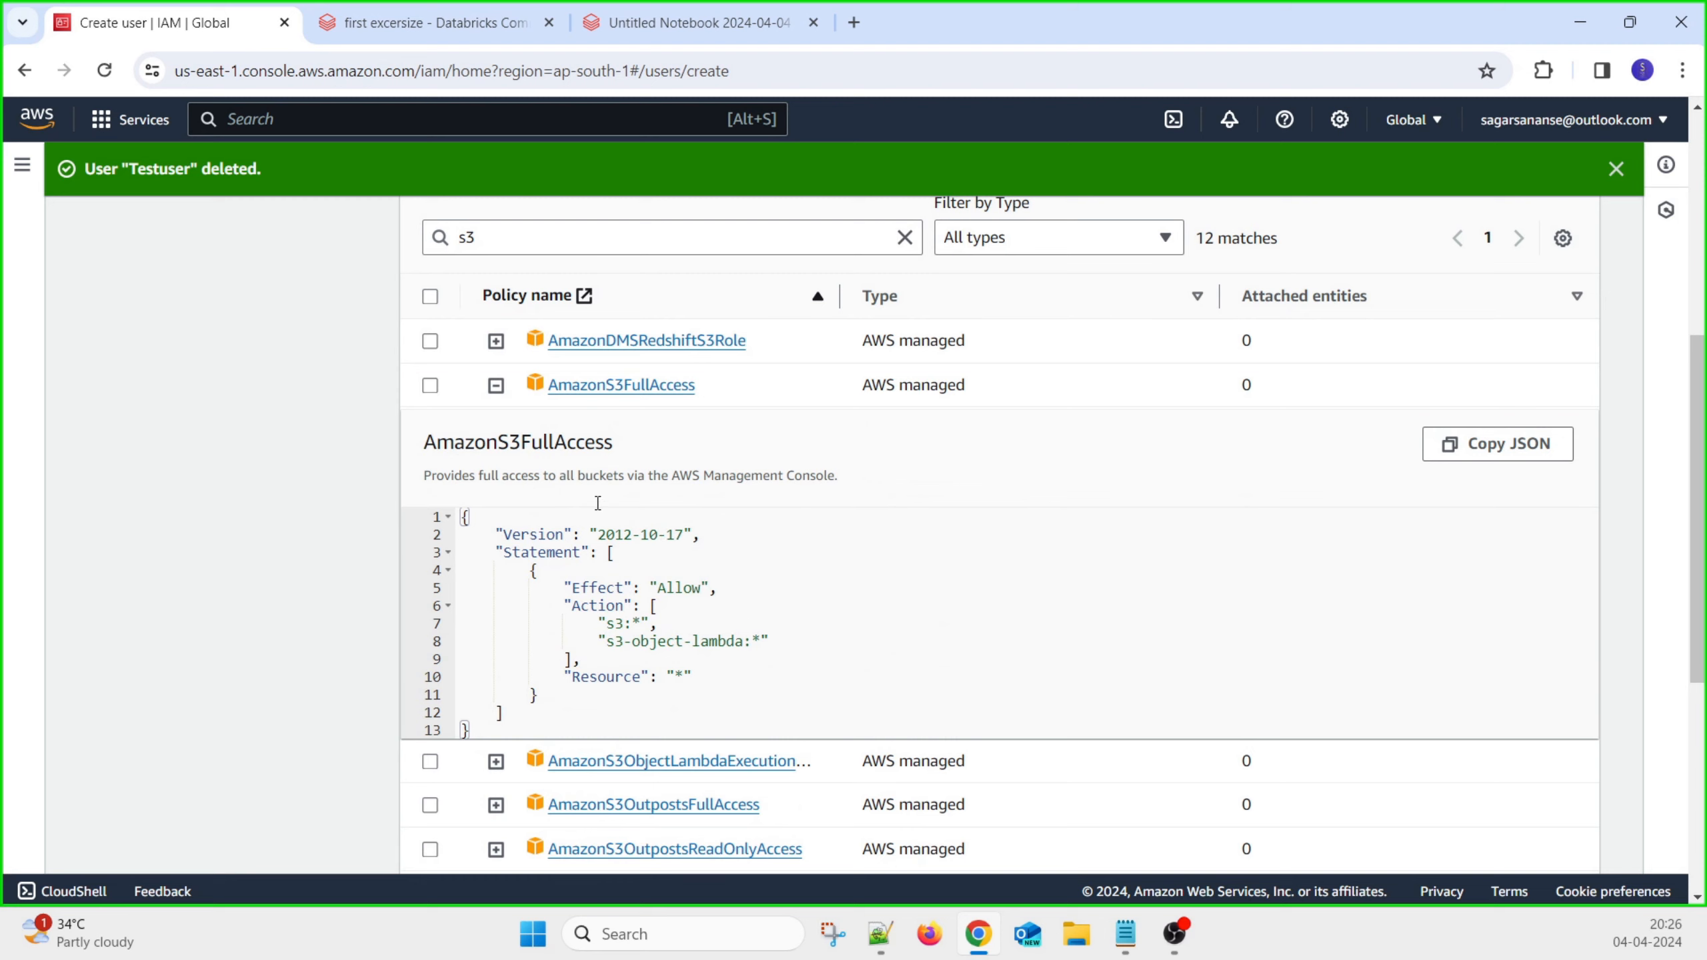
left_click(496, 385)
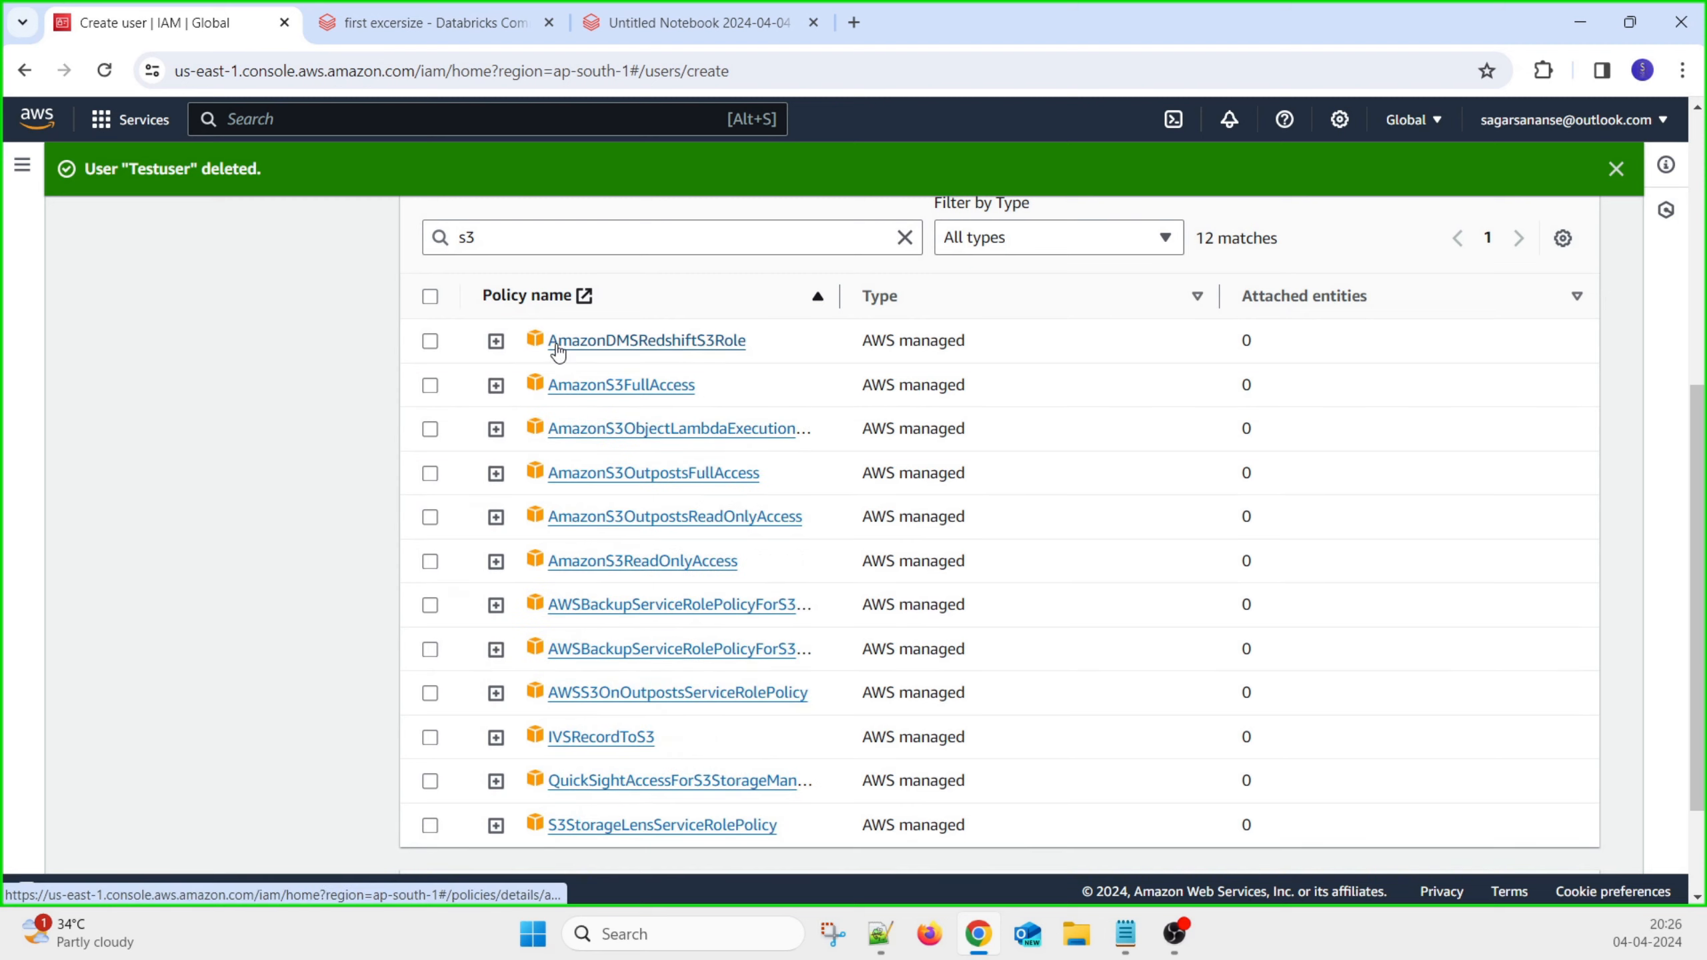
left_click(496, 561)
scroll(700, 598, "down", 3)
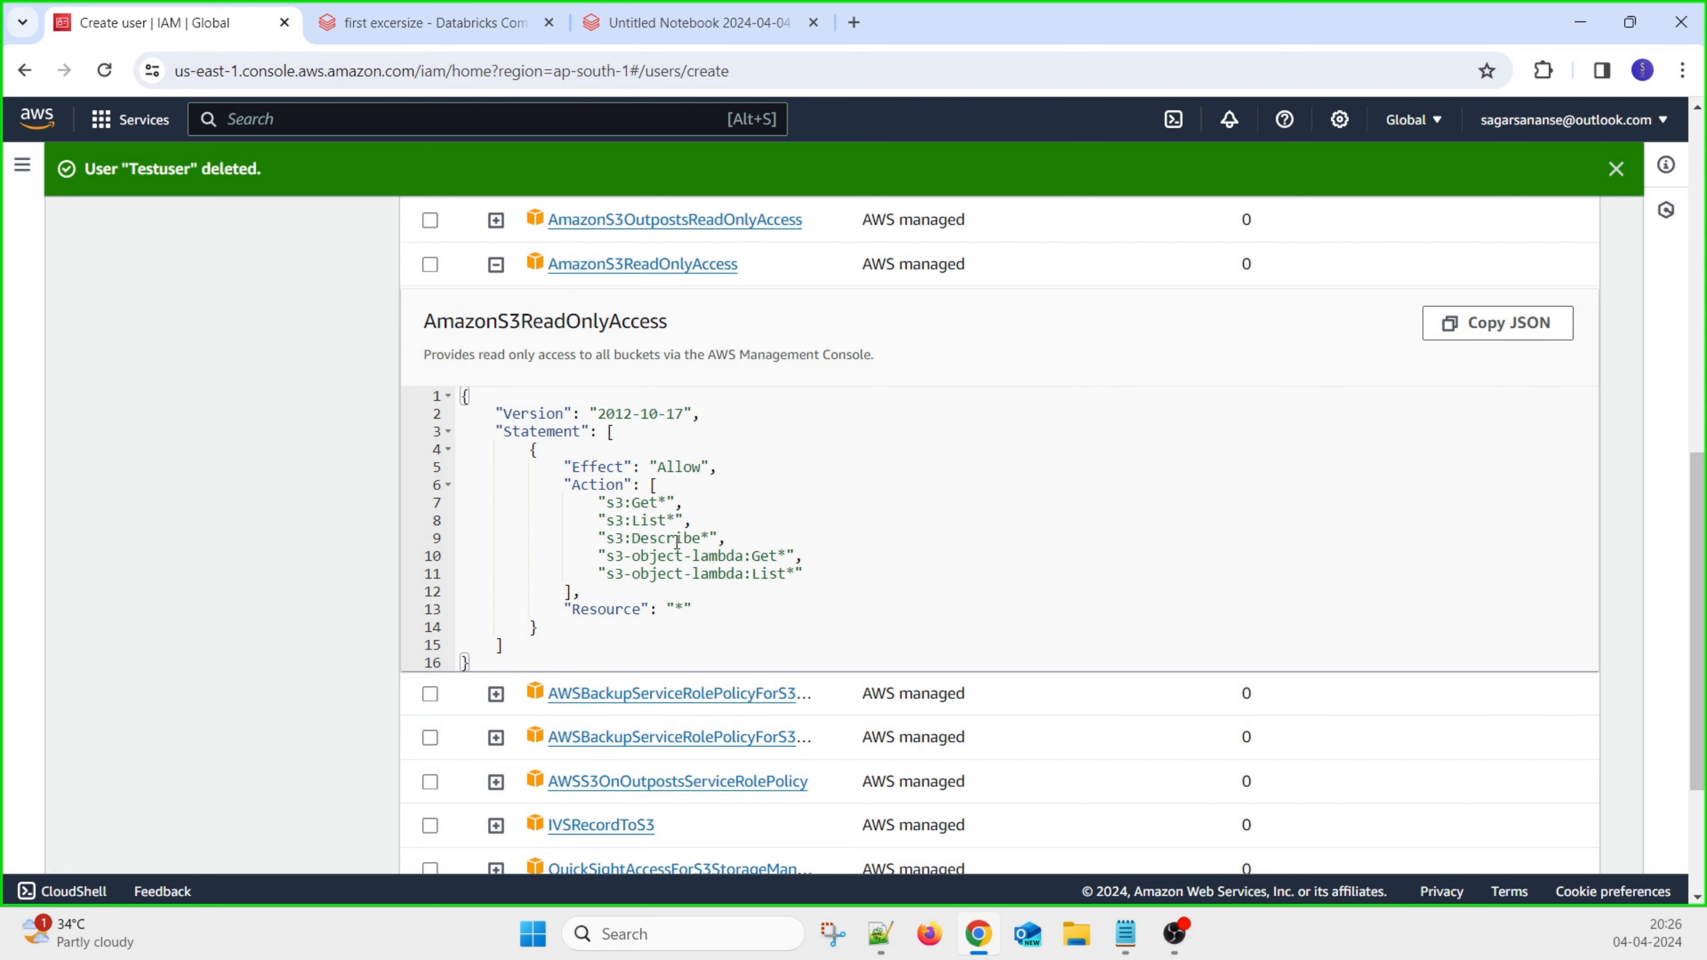
scroll(747, 528, "up", 2)
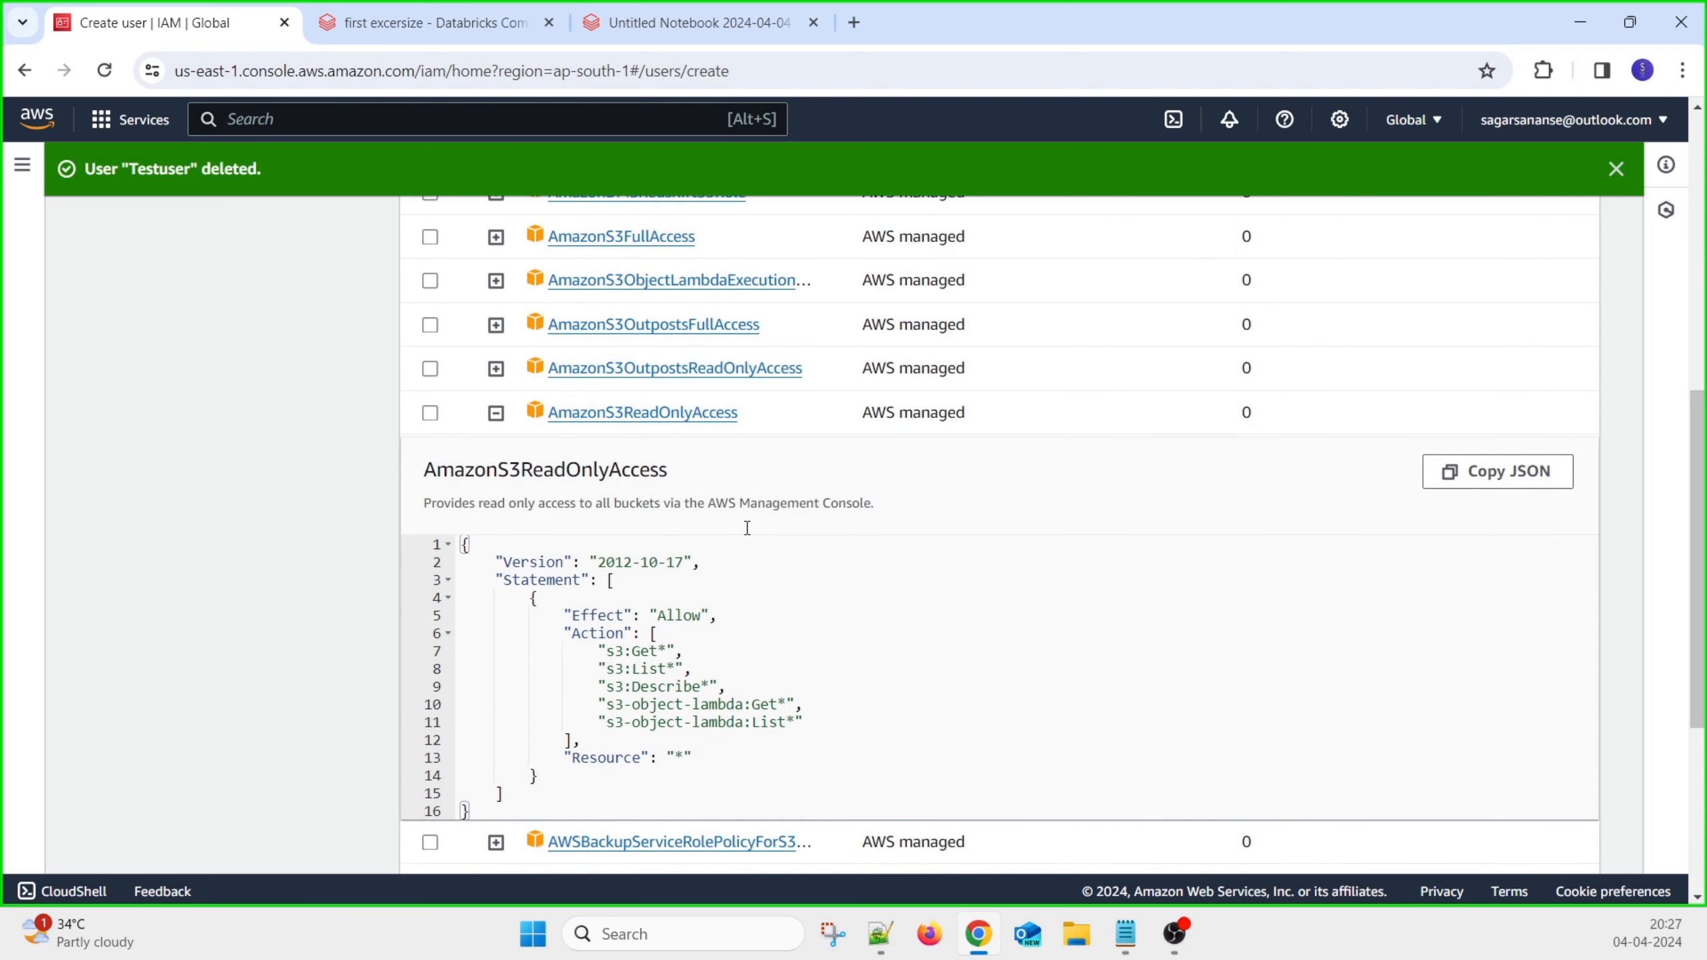
left_click(497, 412)
scroll(632, 495, "up", 6)
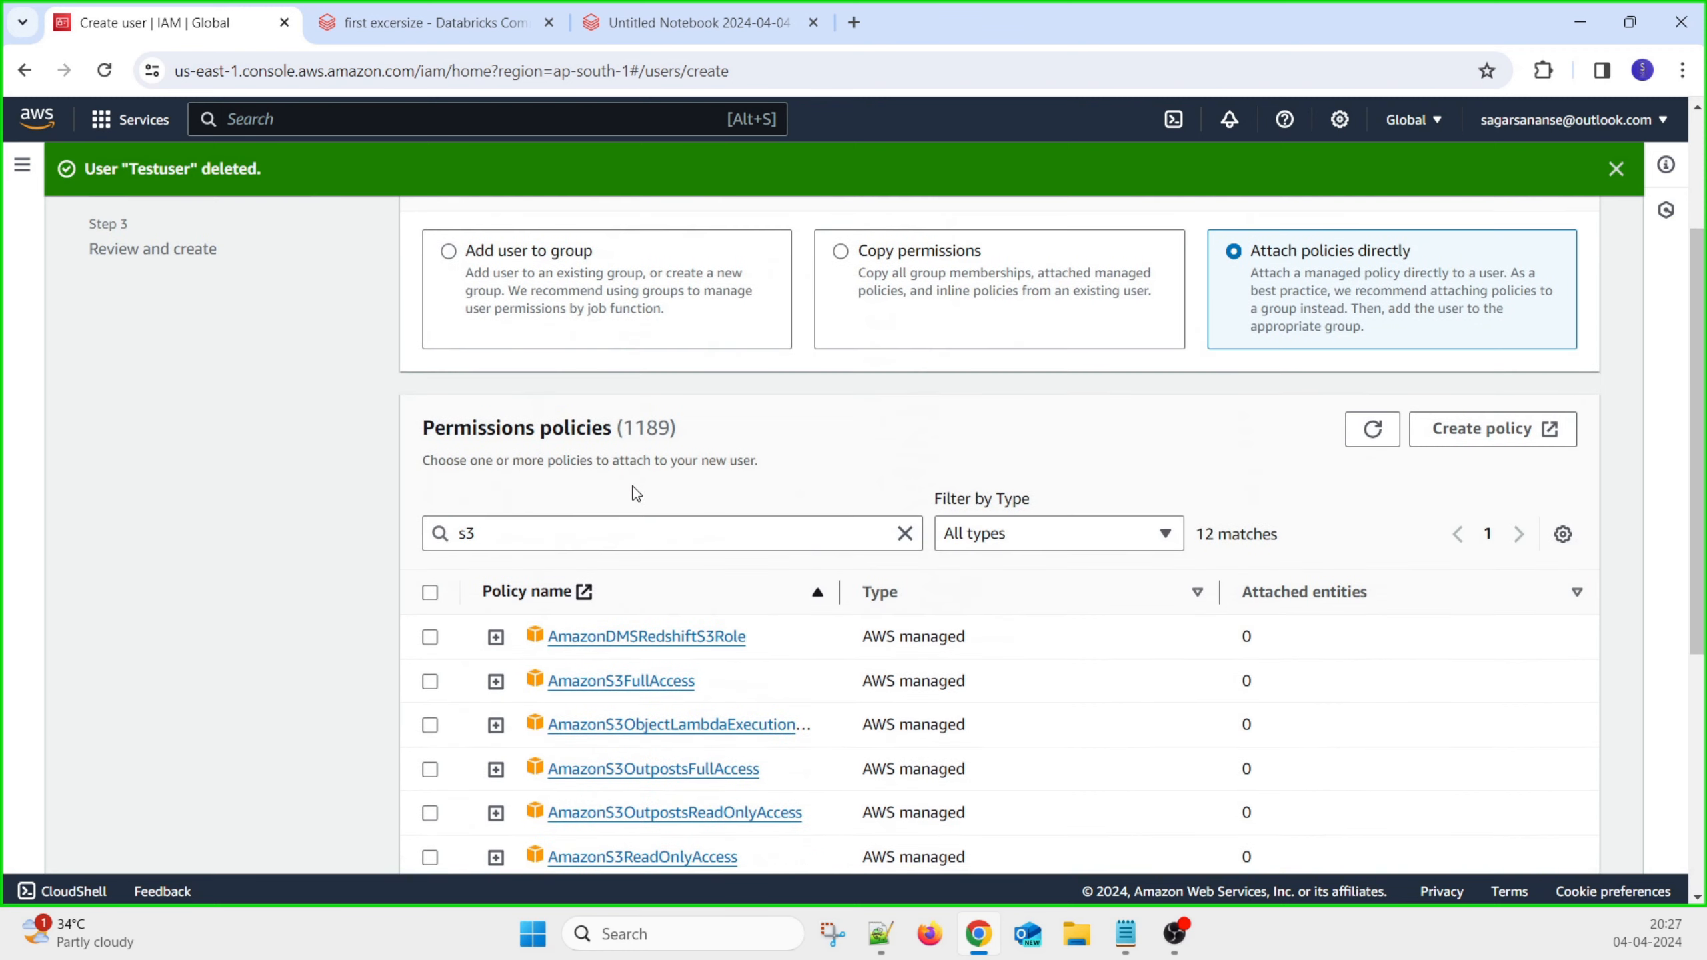
left_click(430, 682)
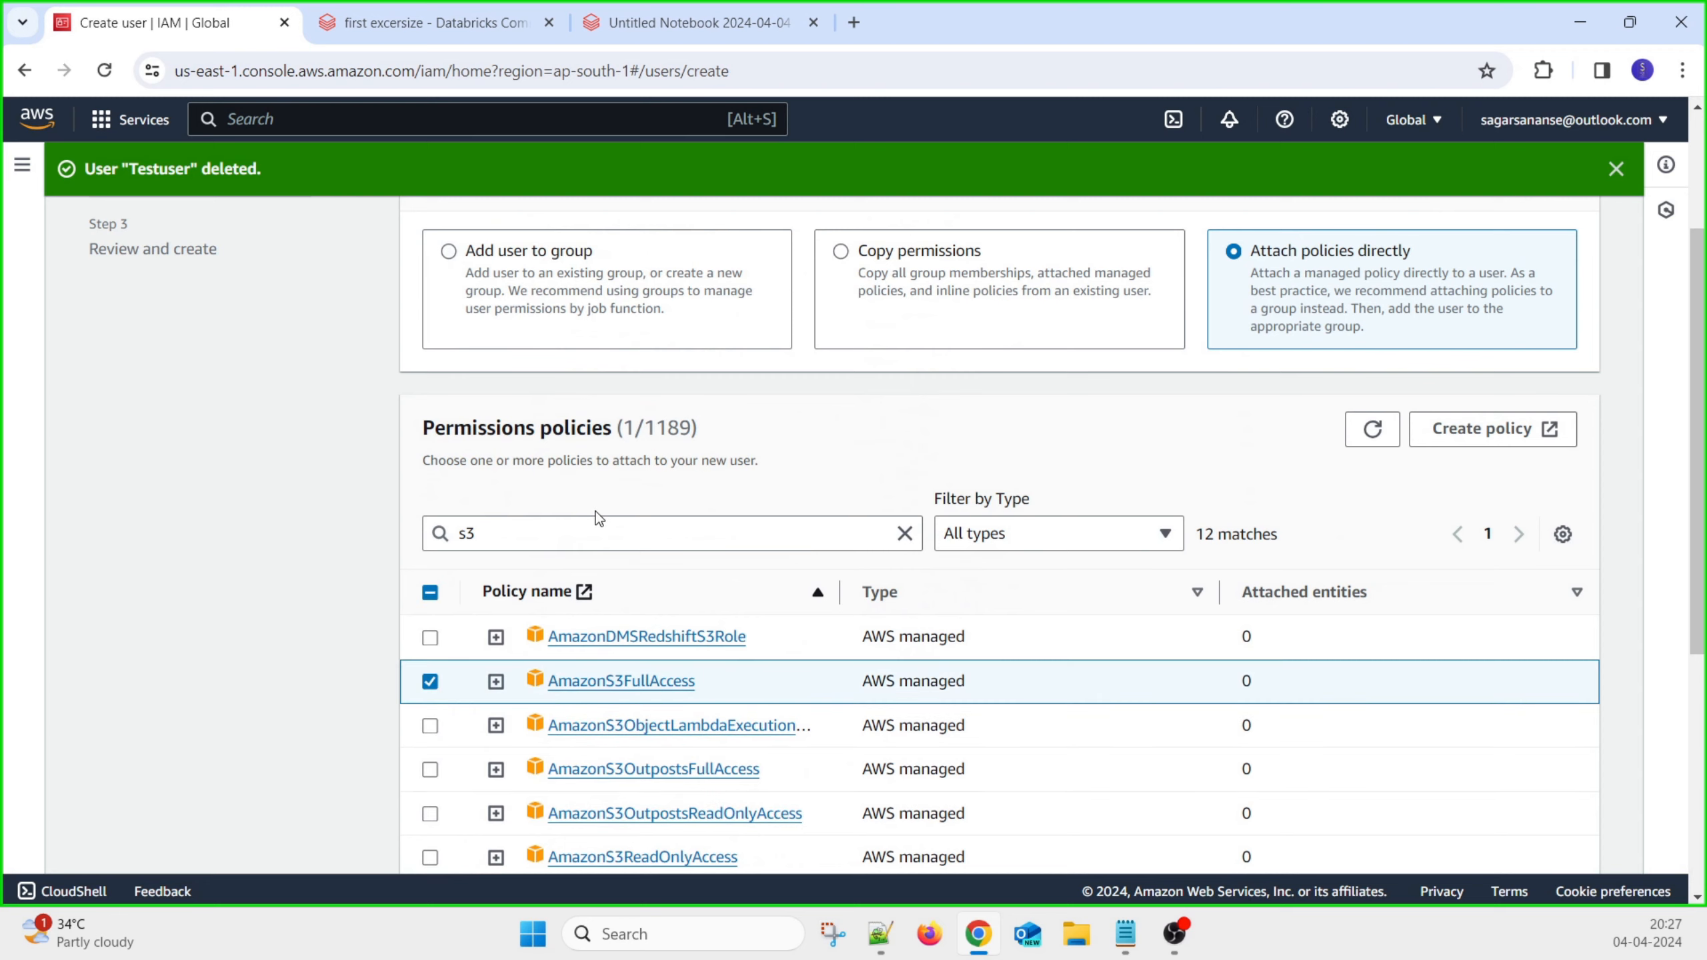
Review the new user's settings and create Testuser
scroll(1160, 700, "down", 6)
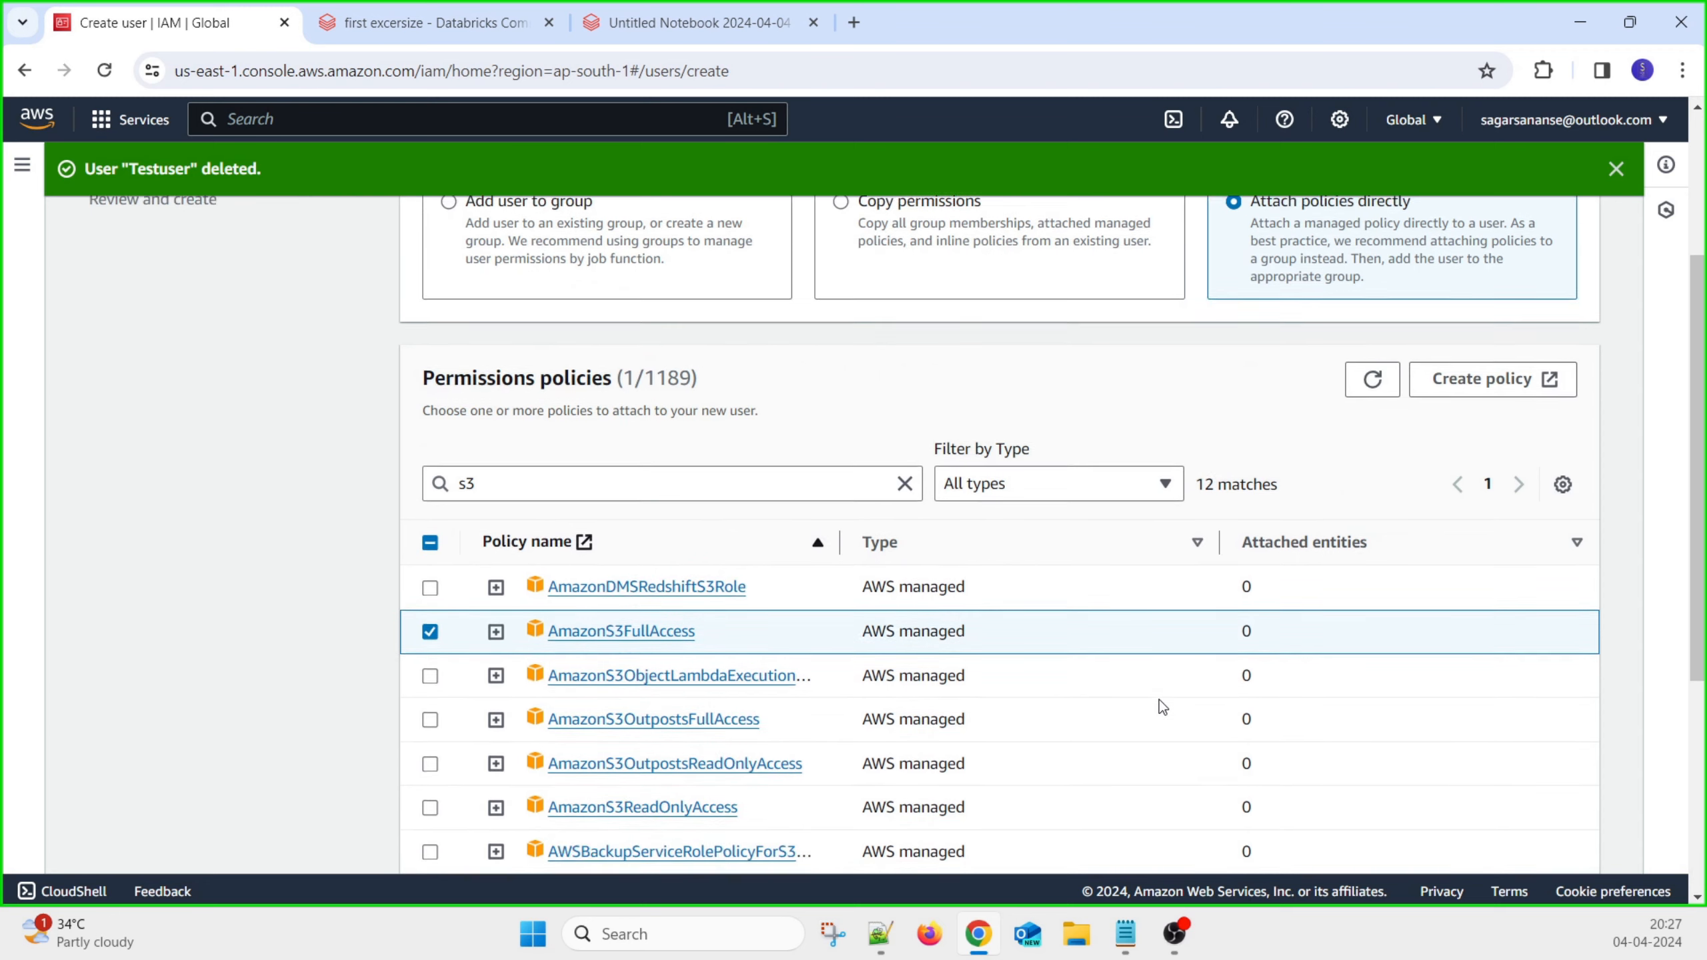
left_click(1568, 836)
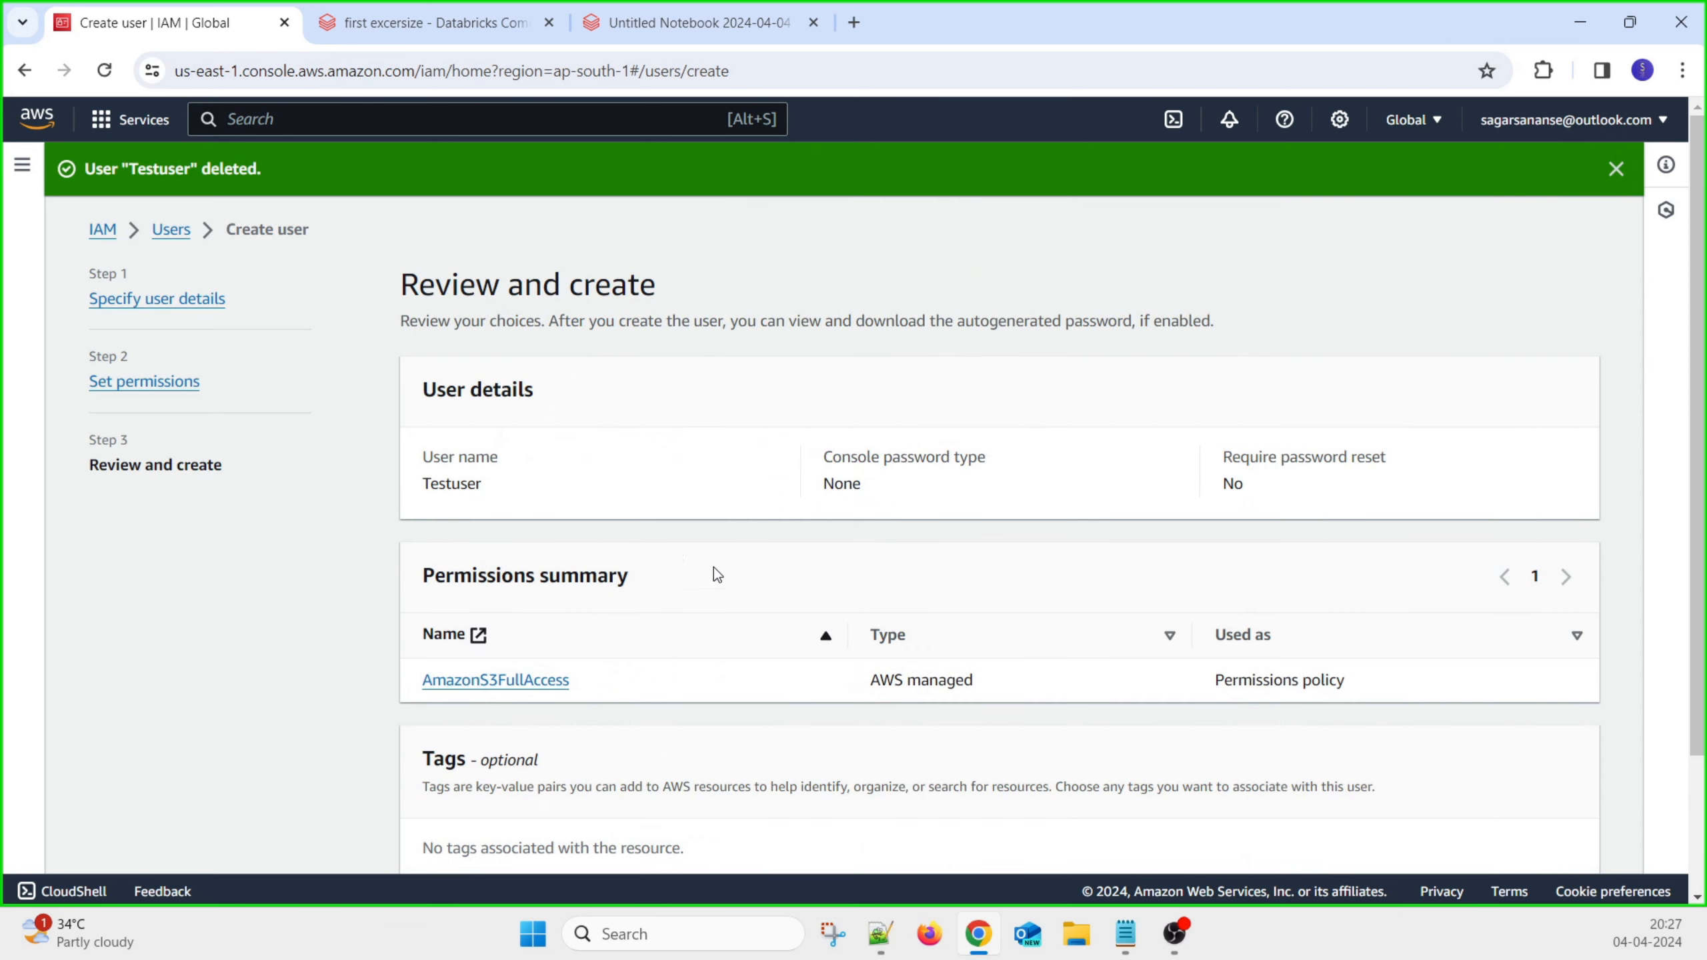
scroll(753, 664, "down", 3)
scroll(755, 663, "up", 3)
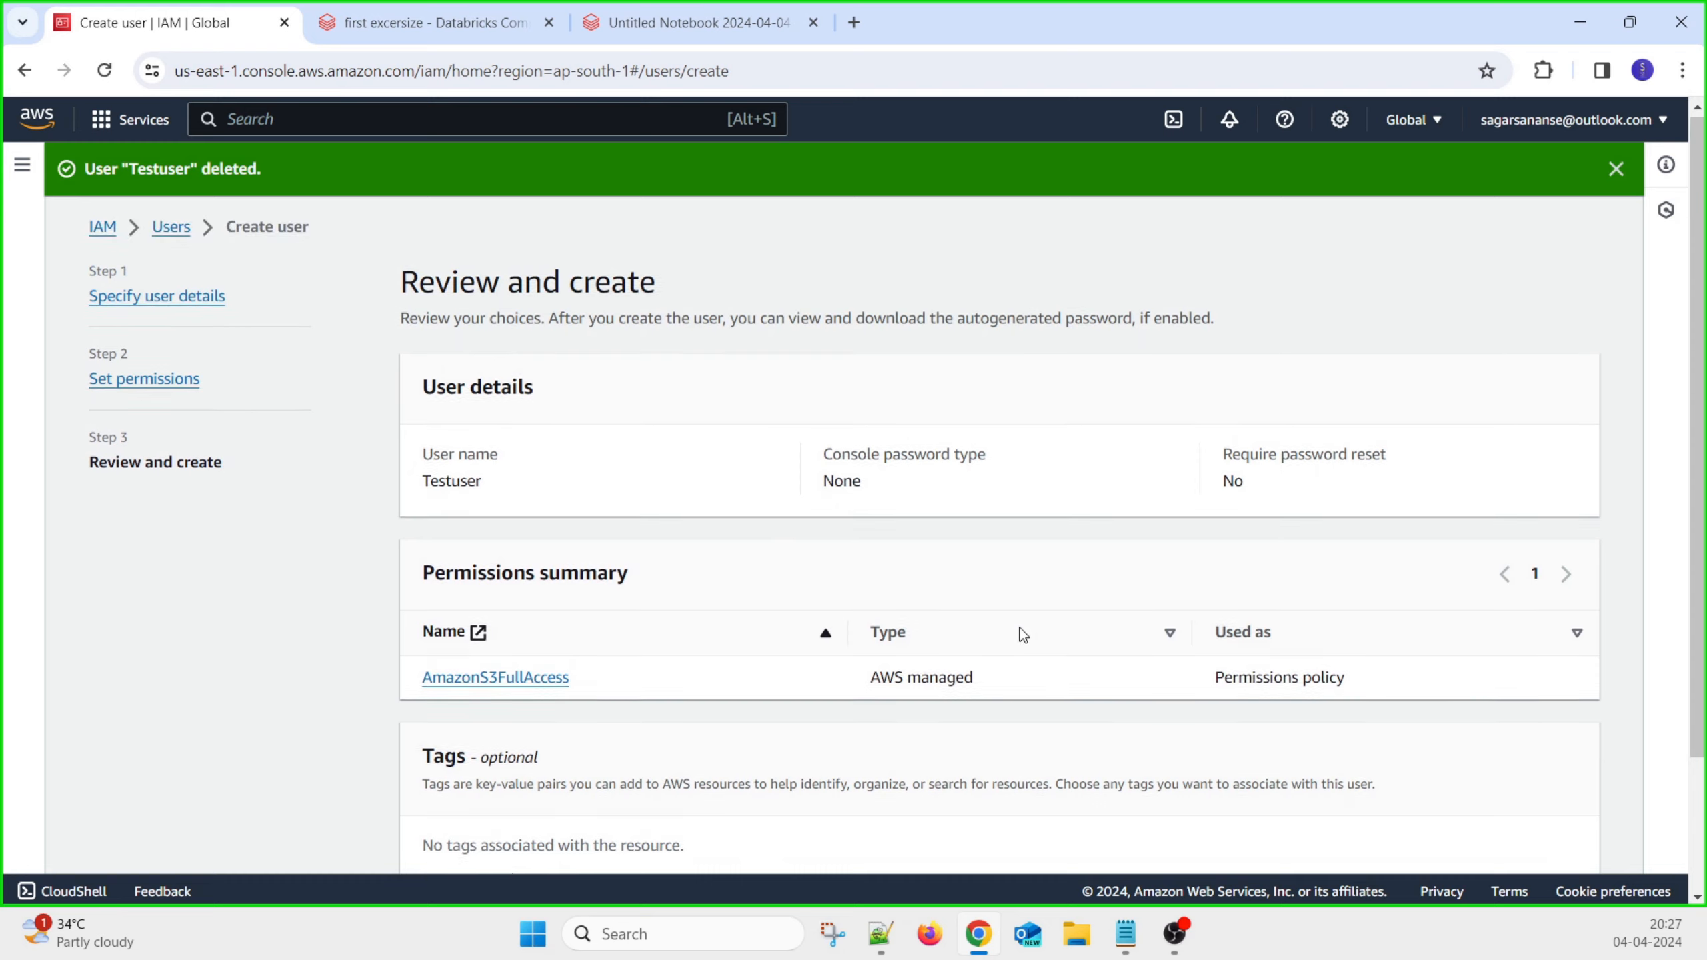
scroll(884, 572, "down", 2)
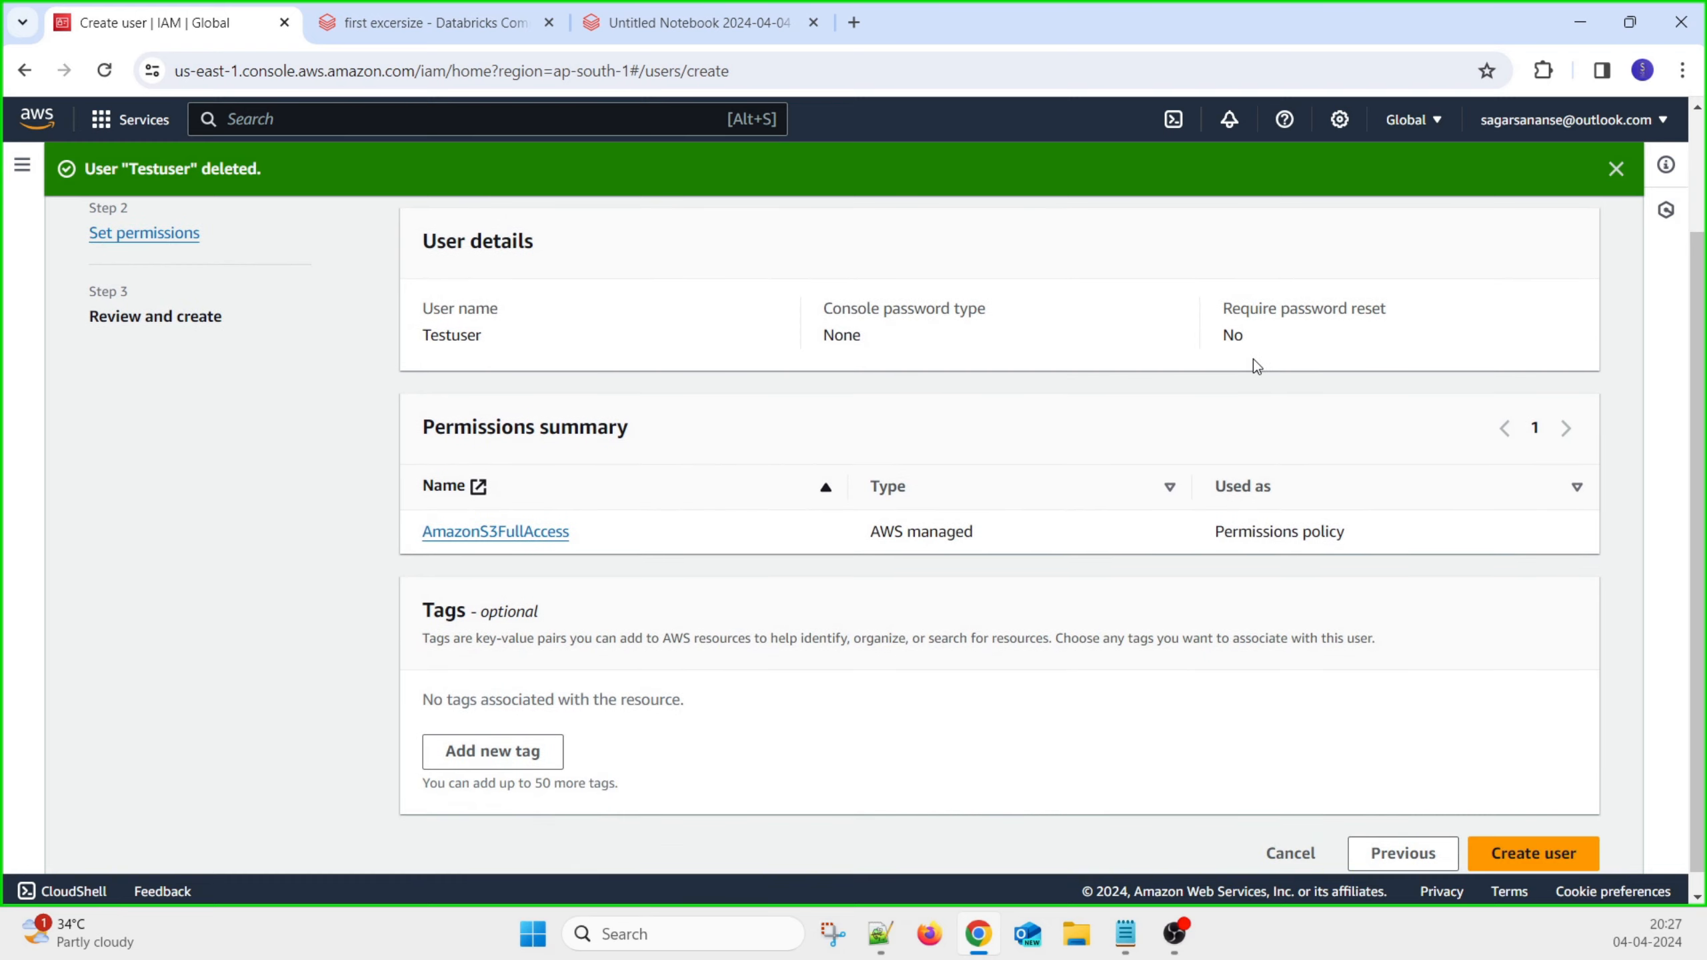
left_click(1504, 853)
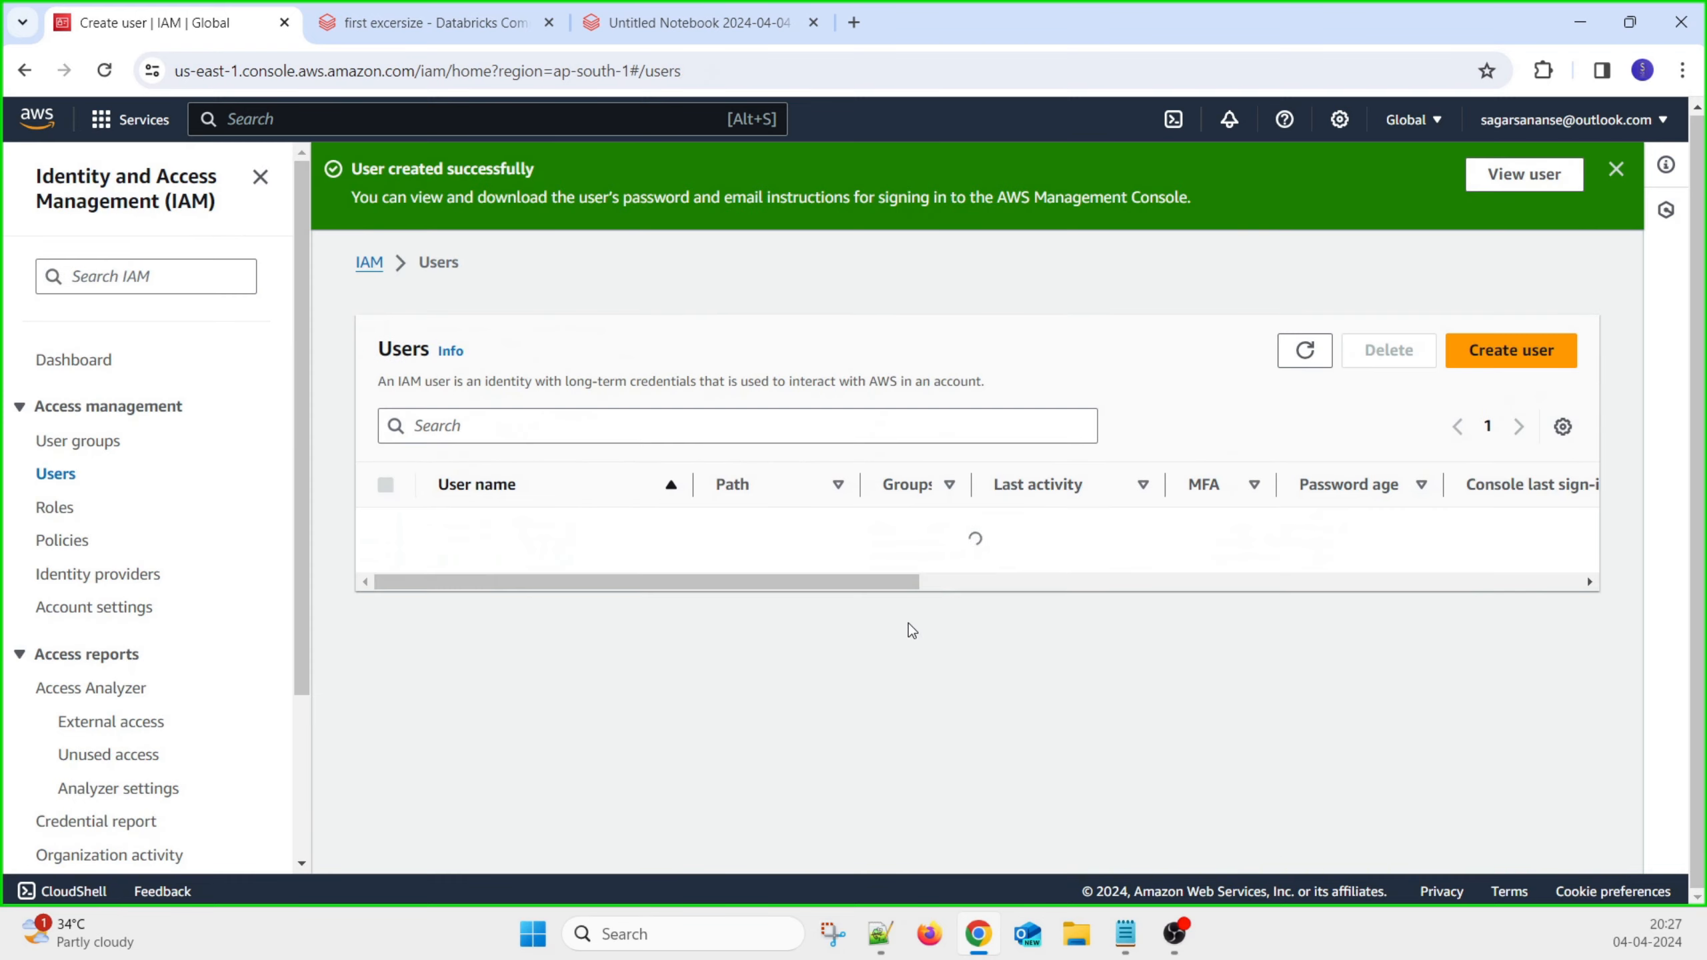
View the newly created Testuser's details from the confirmation banner
left_click_drag(901, 562, 591, 583)
left_click(1463, 356)
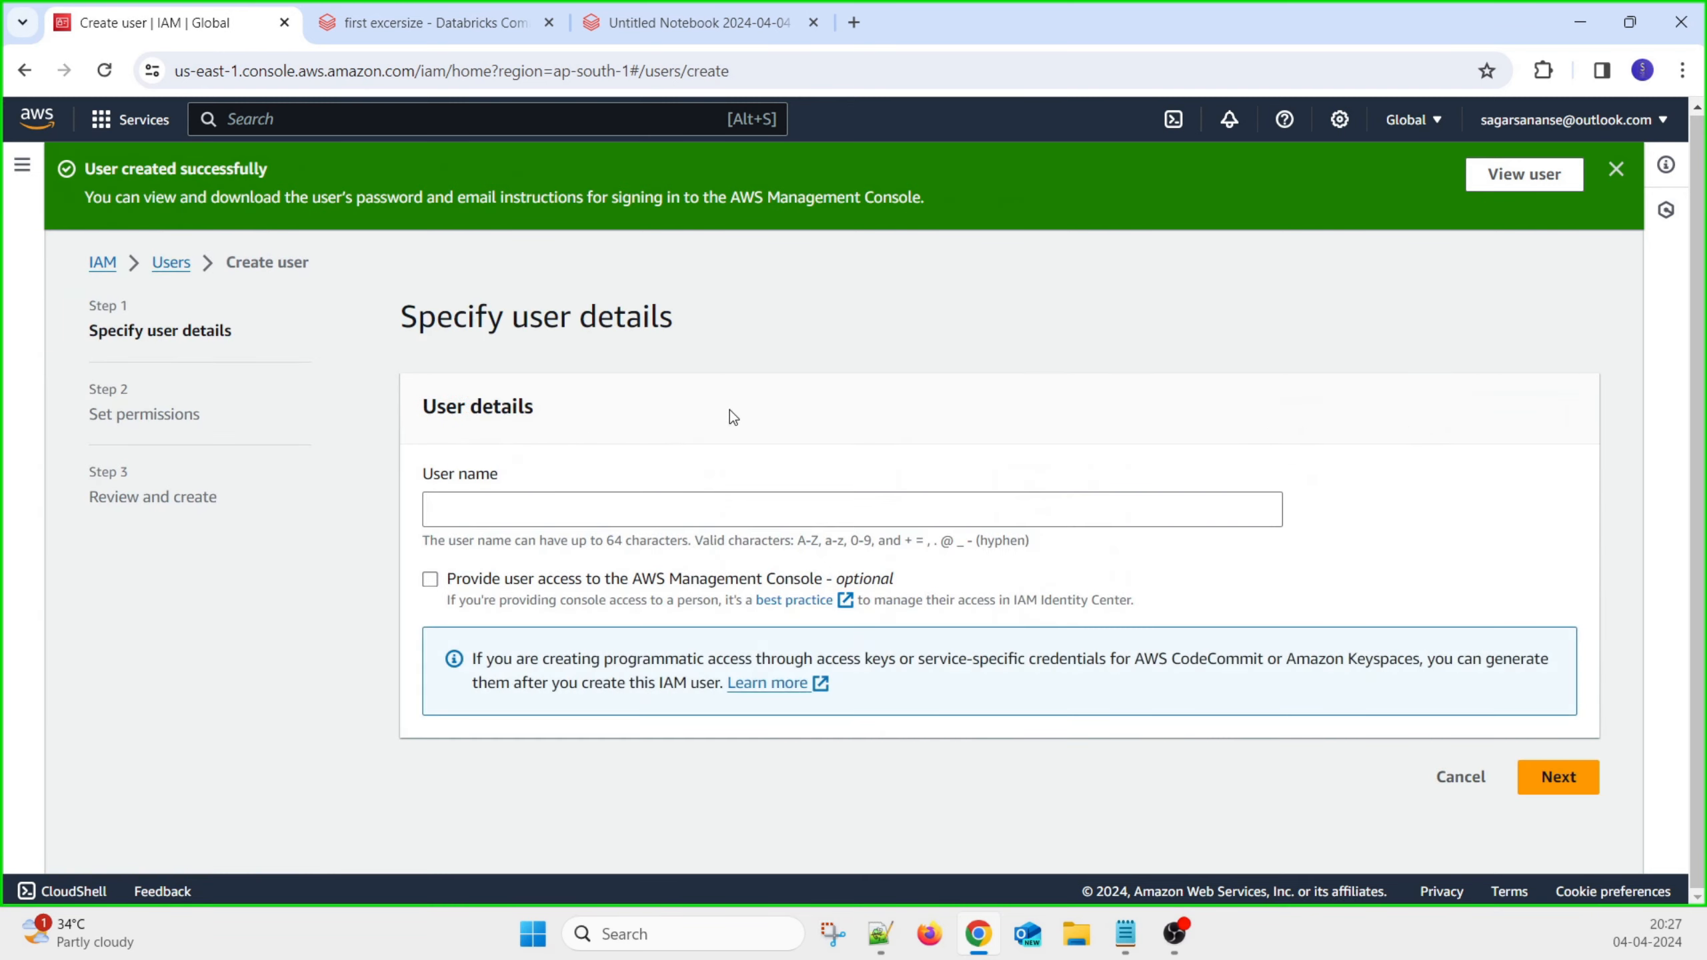
left_click(562, 498)
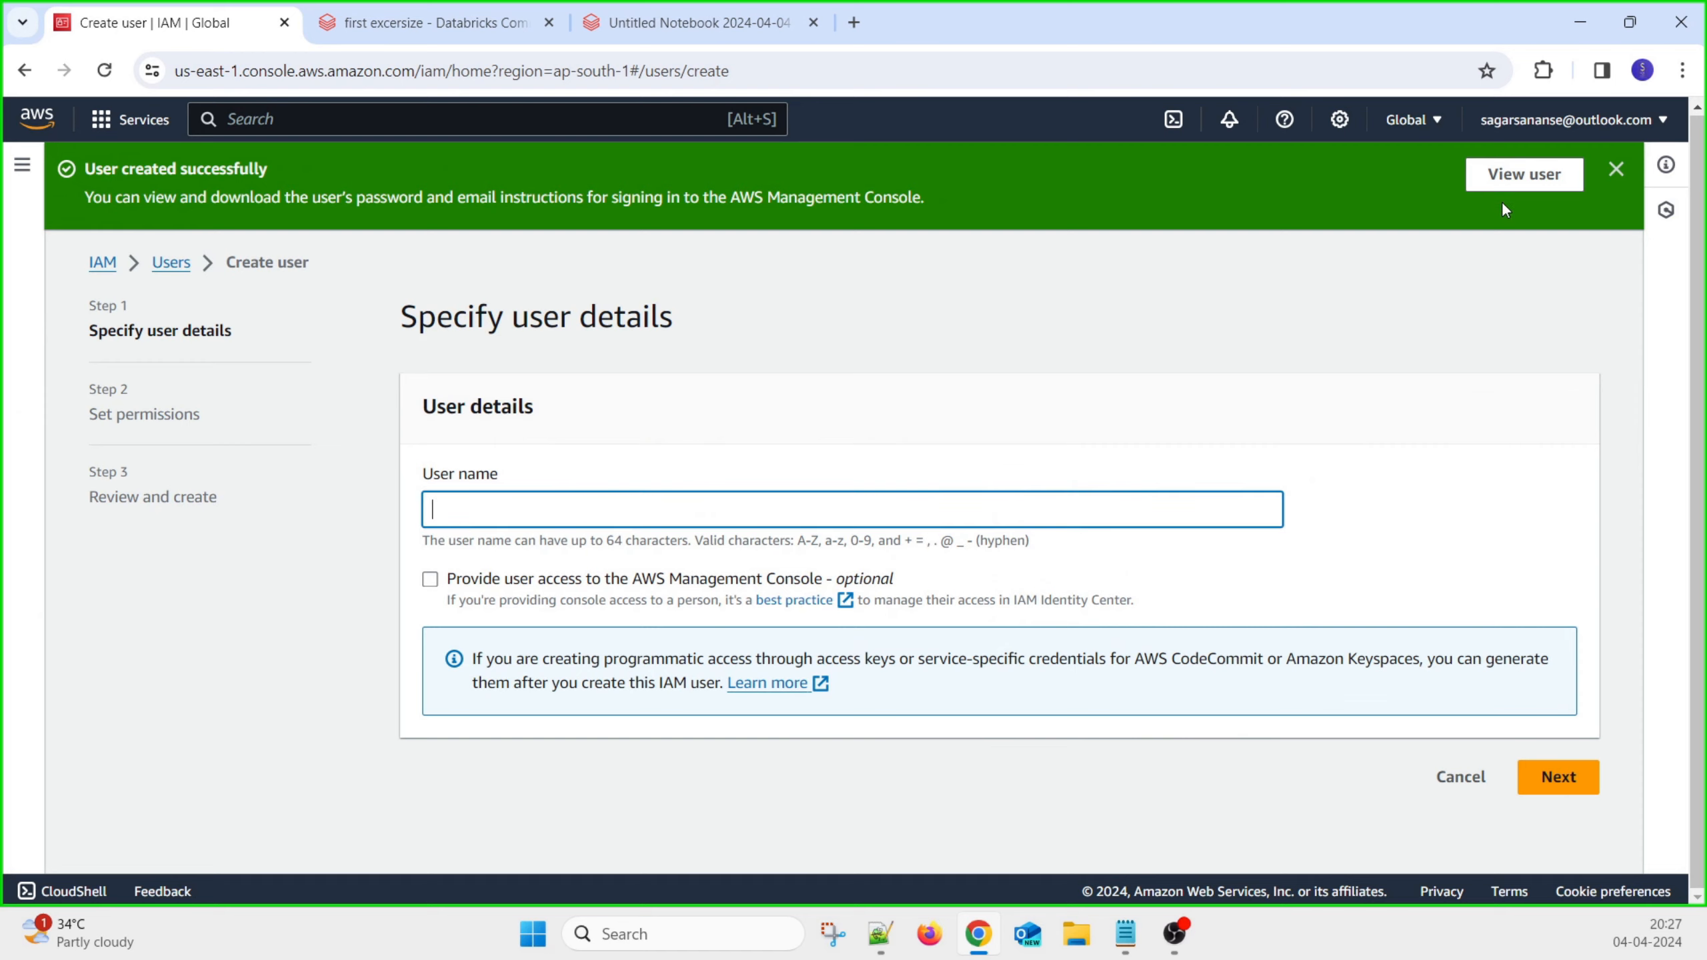
left_click(1511, 178)
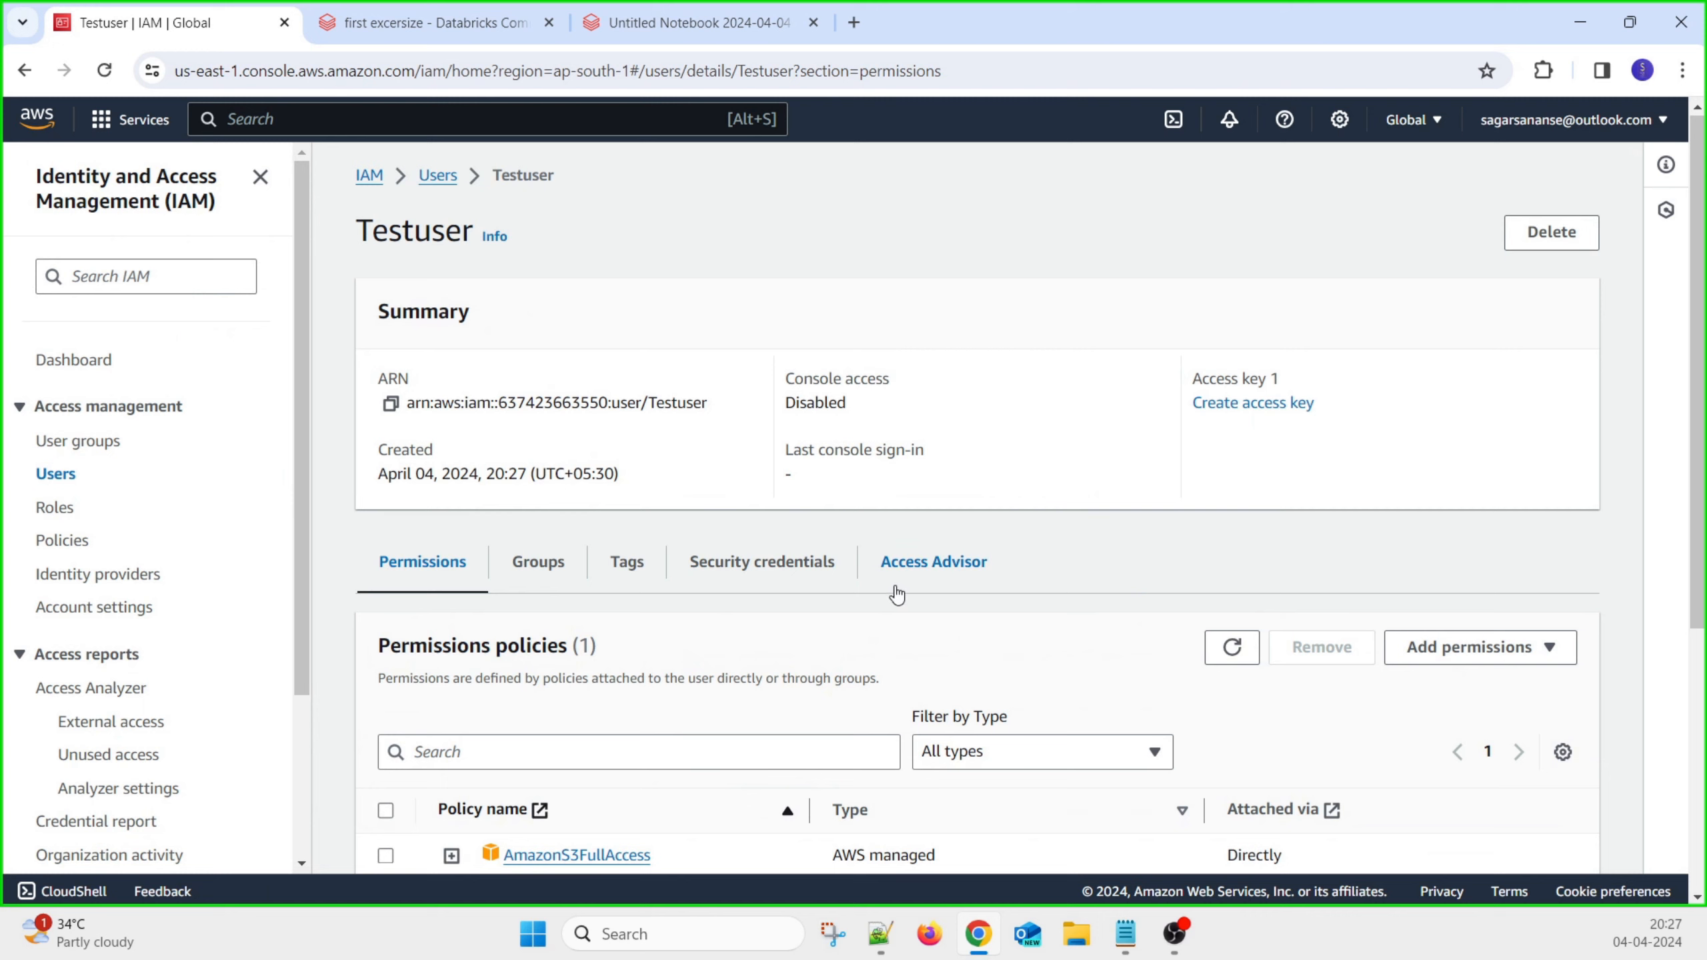
scroll(896, 595, "down", 4)
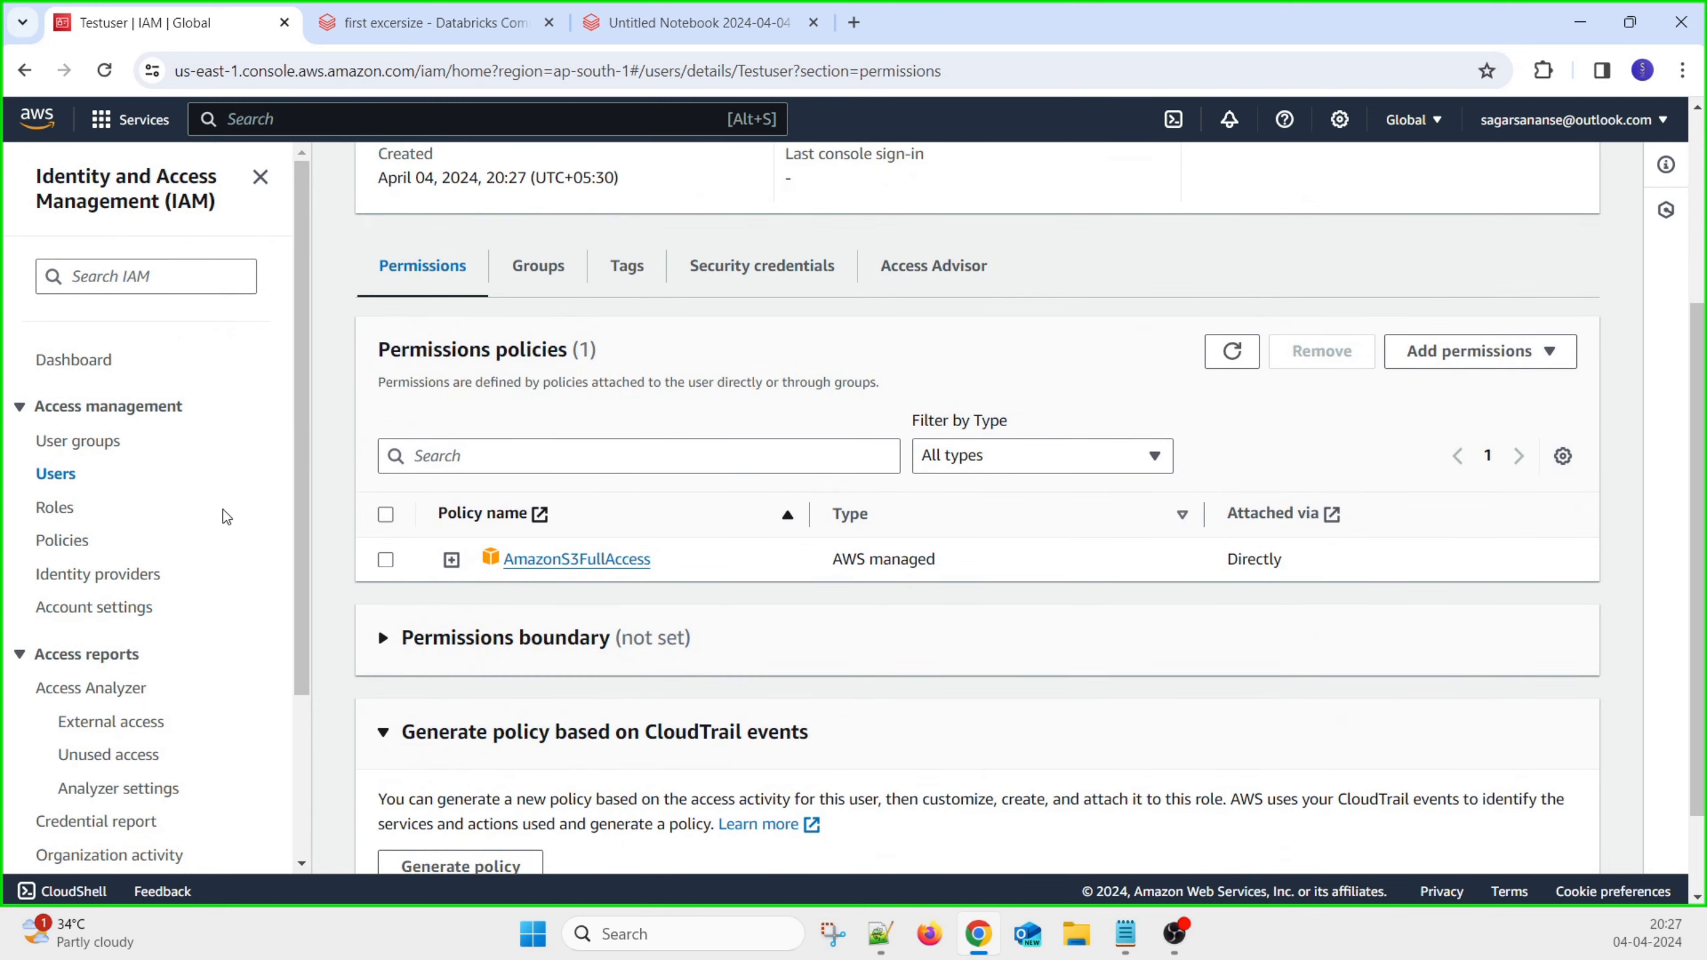
Return to the Users list and widen the table columns, including ARN, to check Console access
left_click(69, 482)
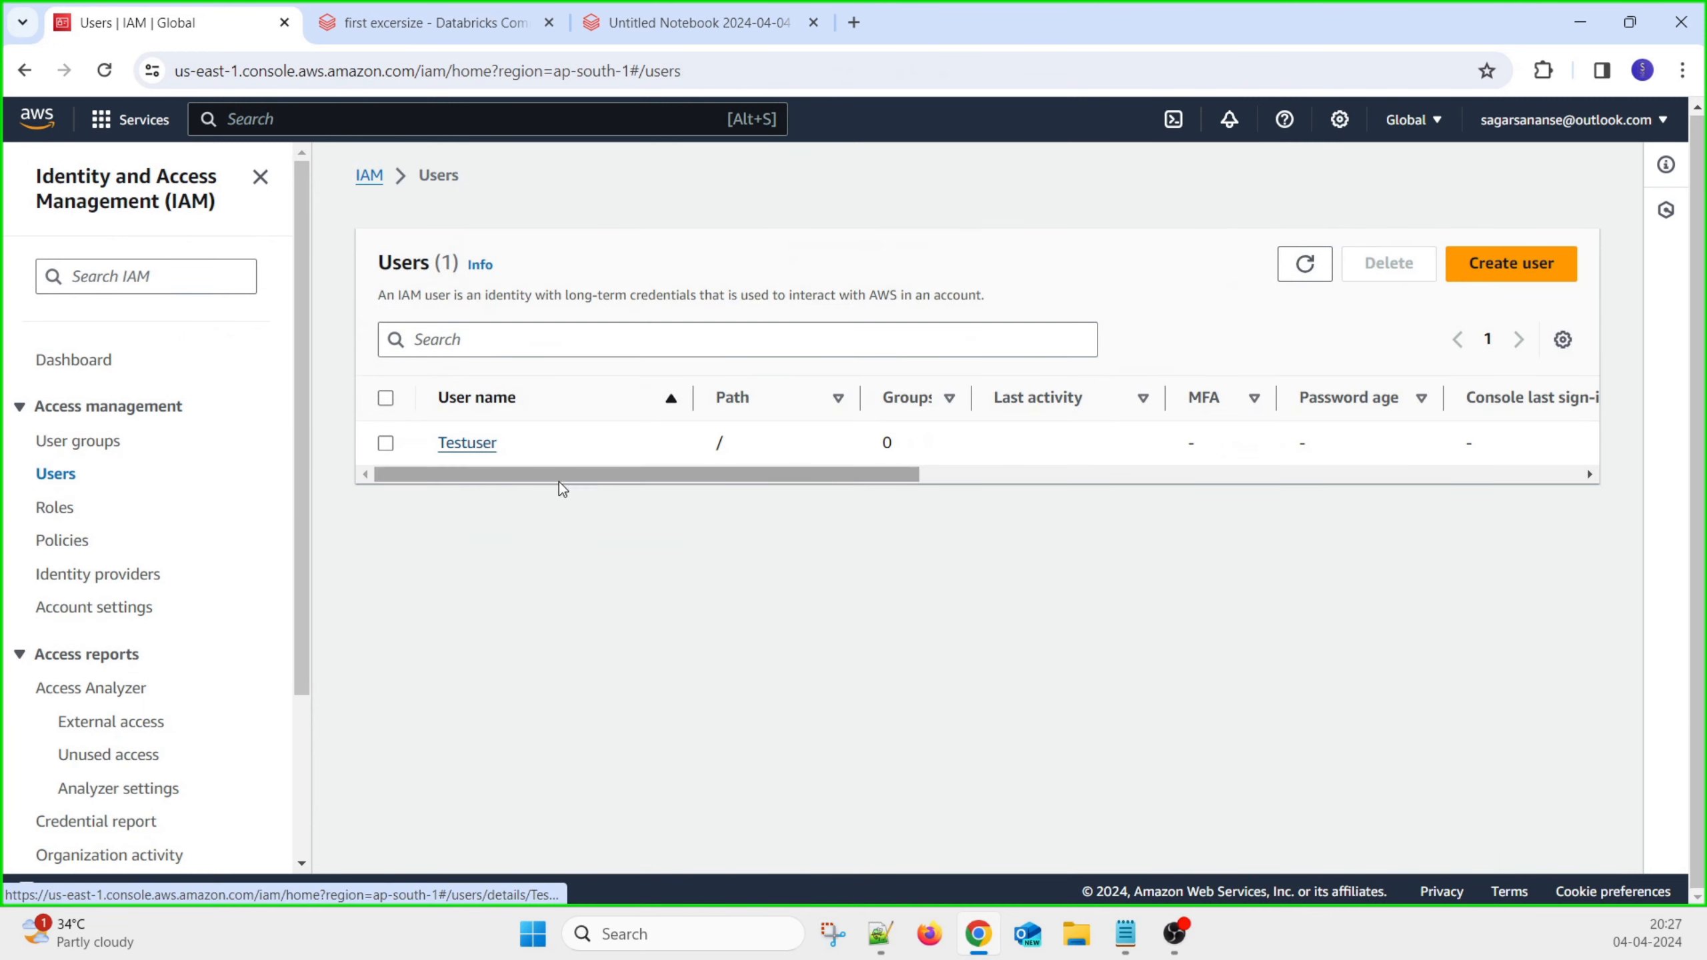
left_click_drag(748, 483, 1449, 493)
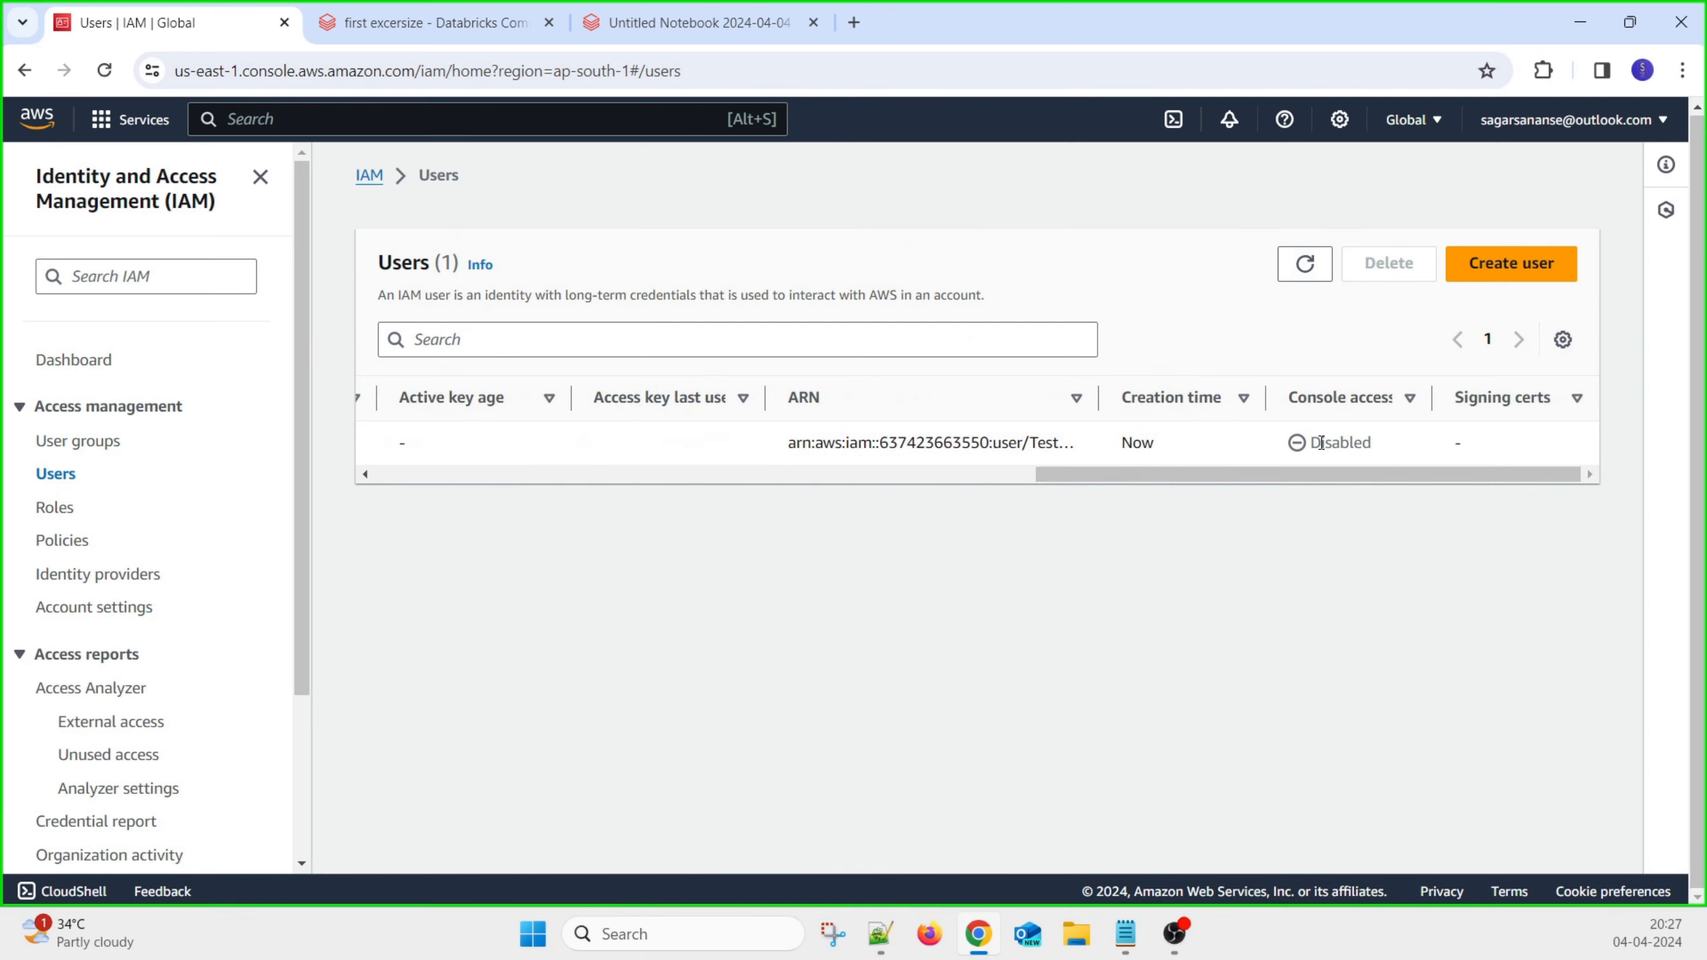
left_click_drag(1330, 476, 1298, 476)
left_click_drag(825, 480, 1513, 477)
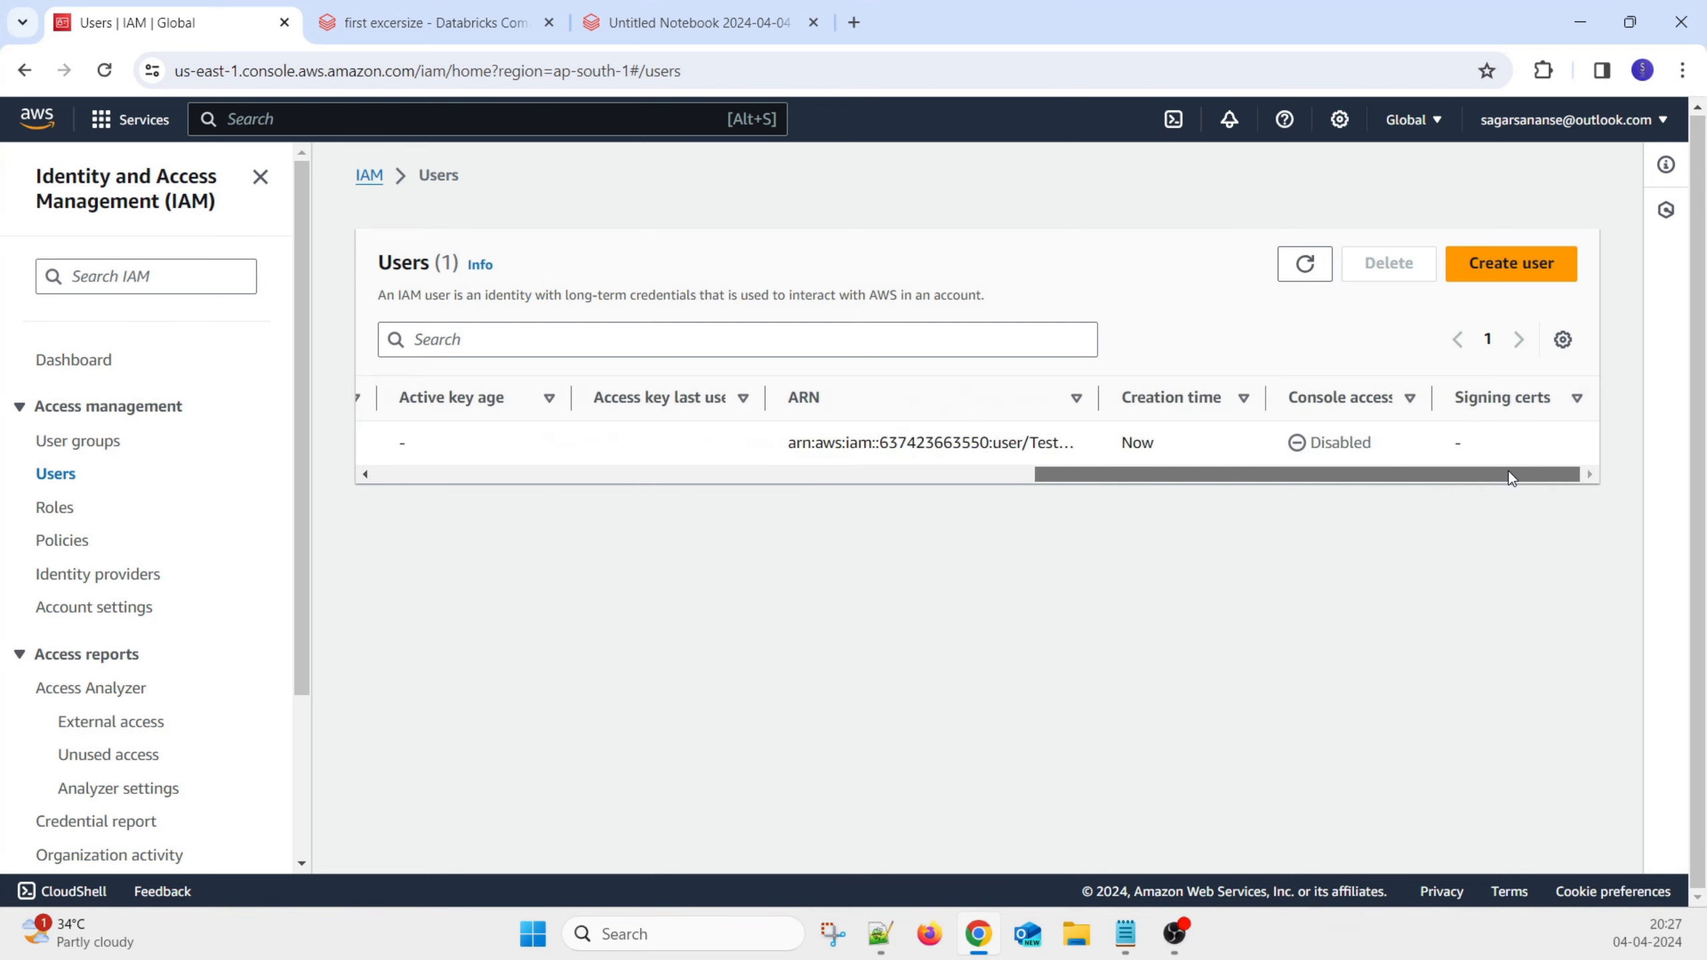
left_click_drag(1100, 397, 1294, 397)
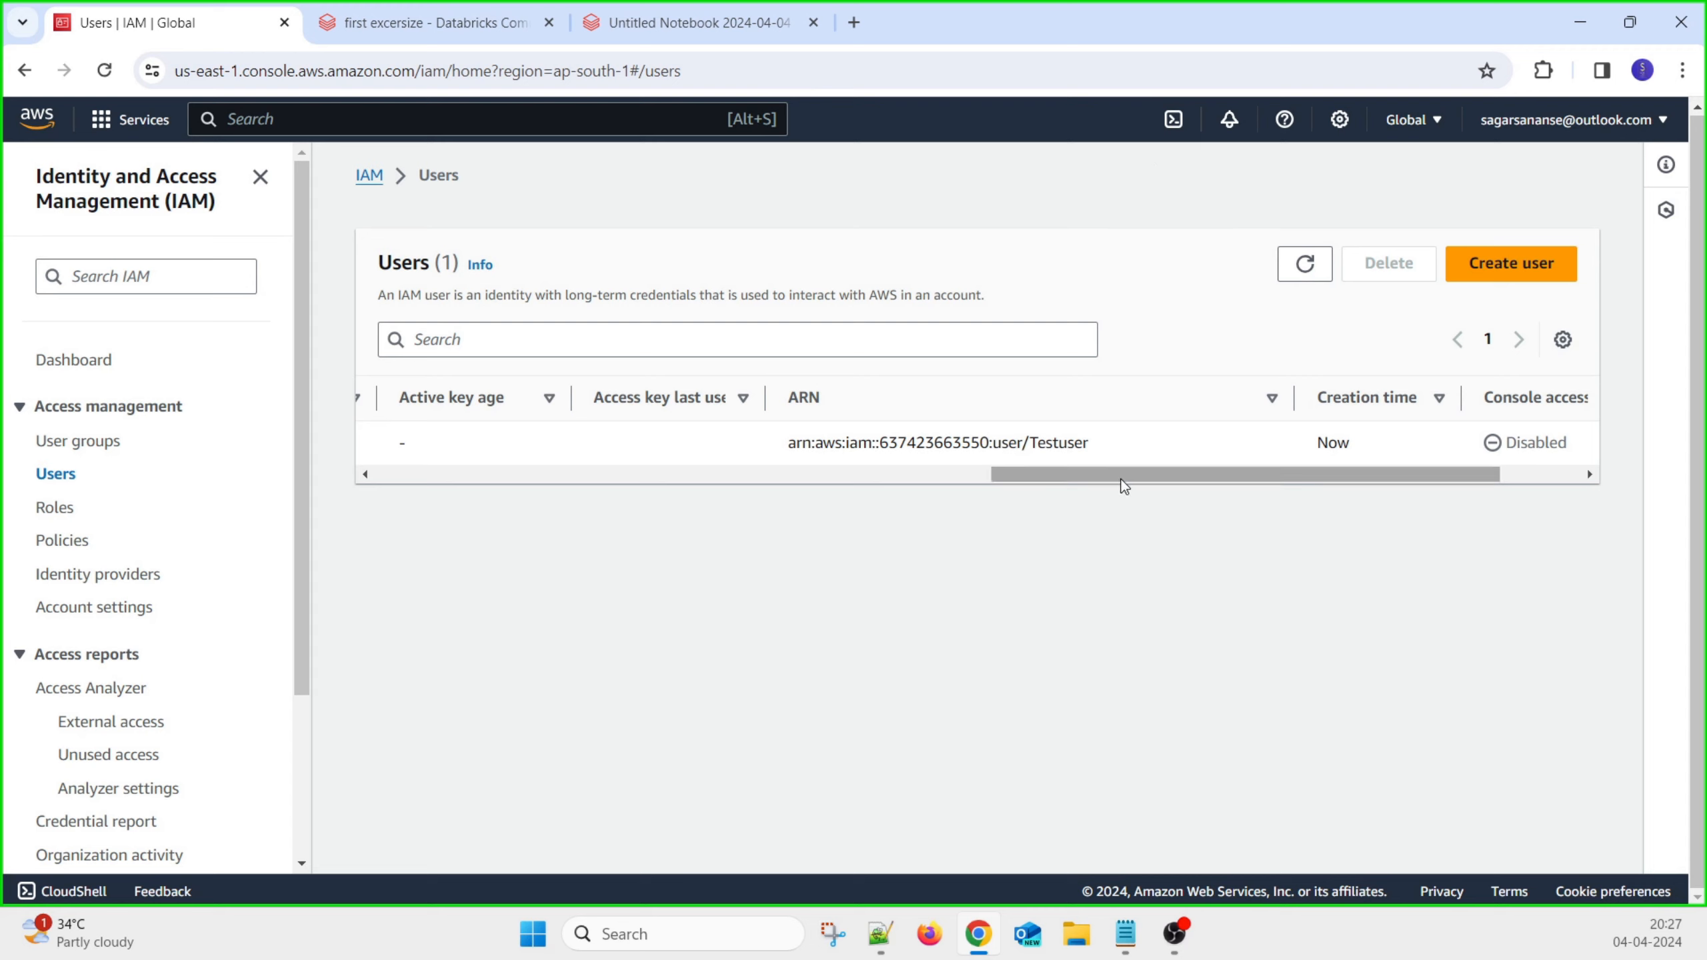
left_click_drag(1121, 480, 1121, 479)
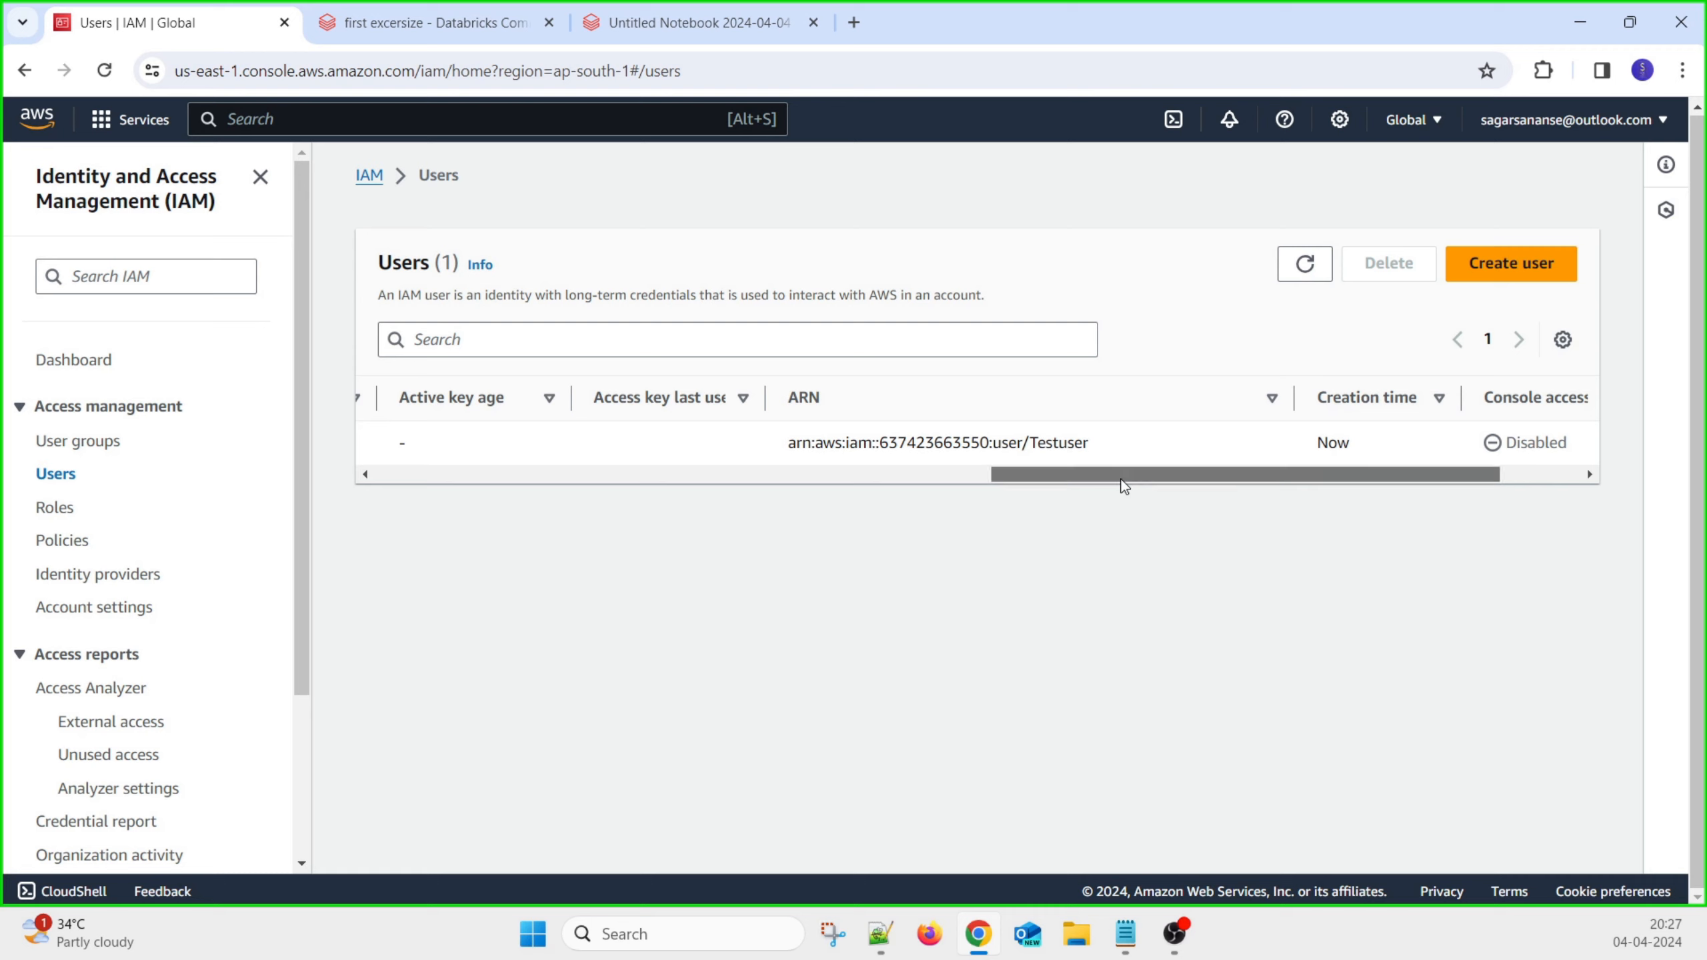
left_click(1550, 122)
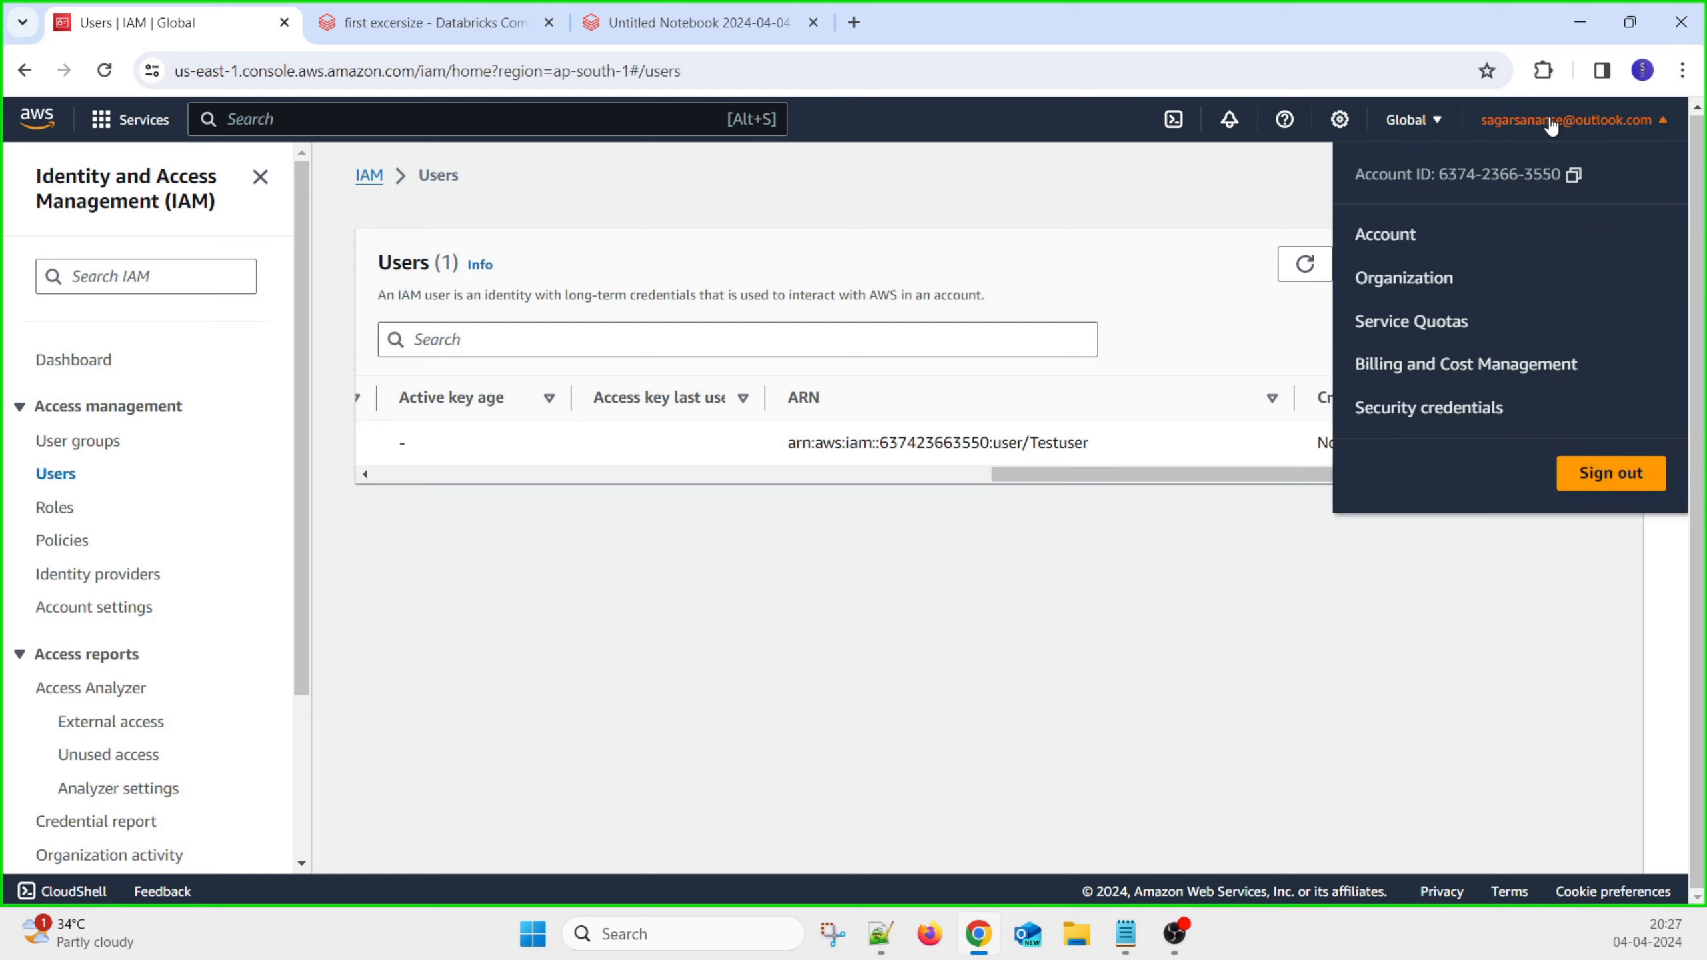
left_click(1227, 180)
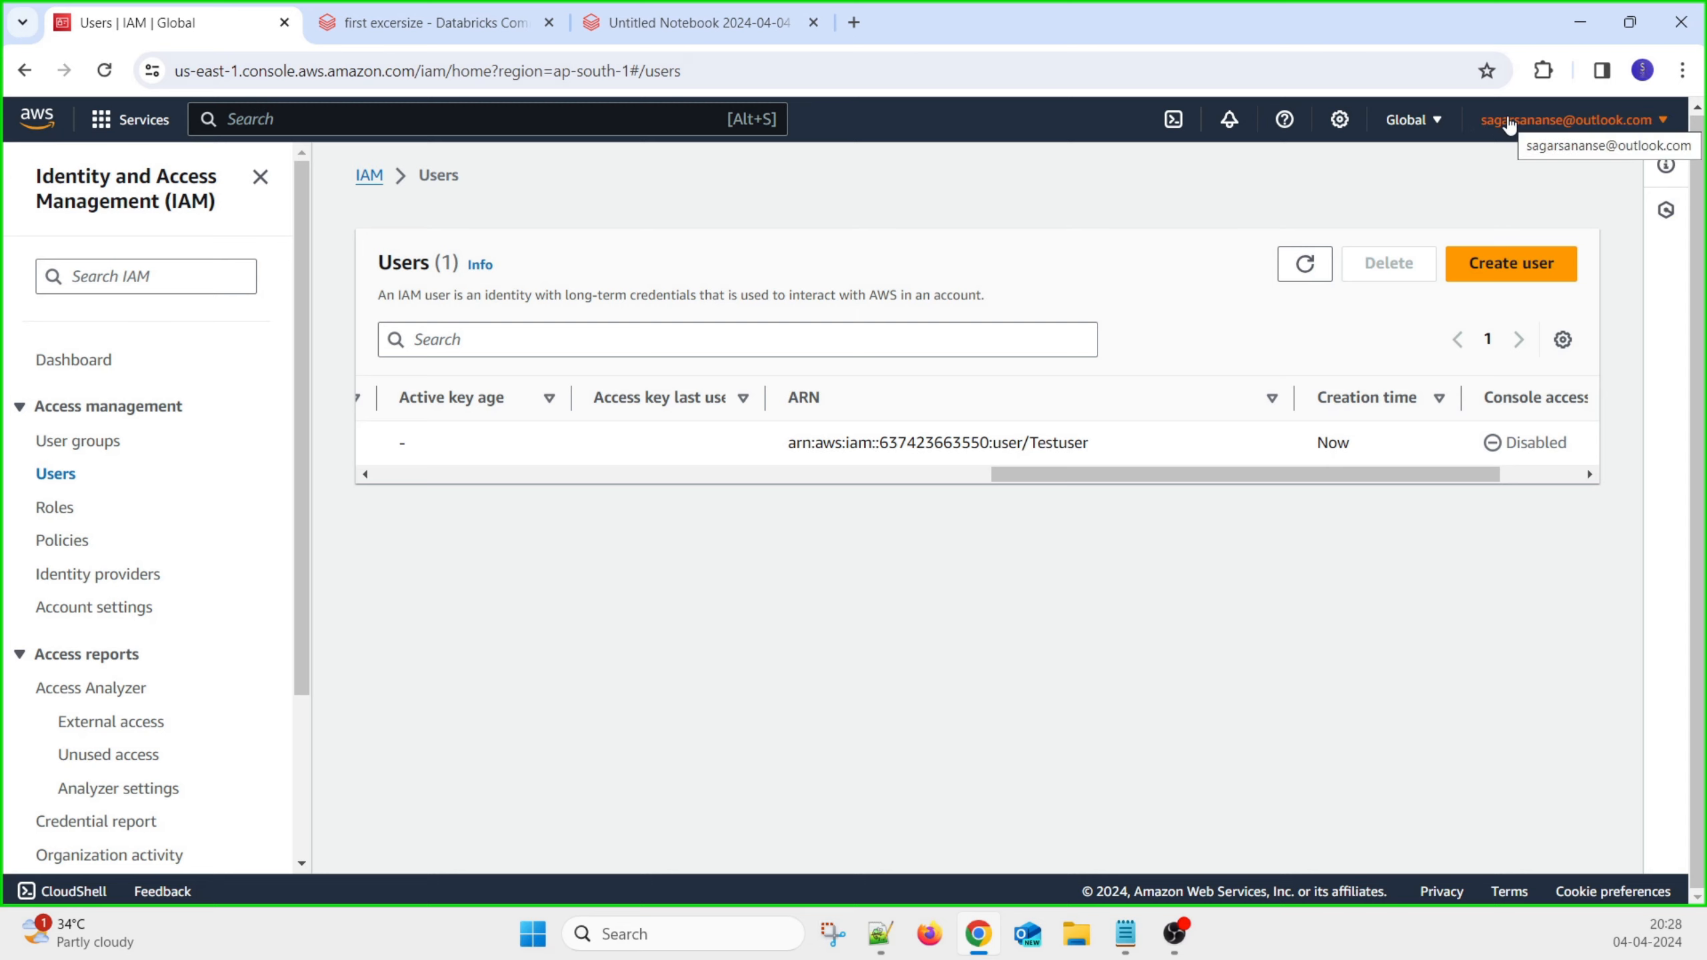
left_click_drag(1281, 476, 534, 468)
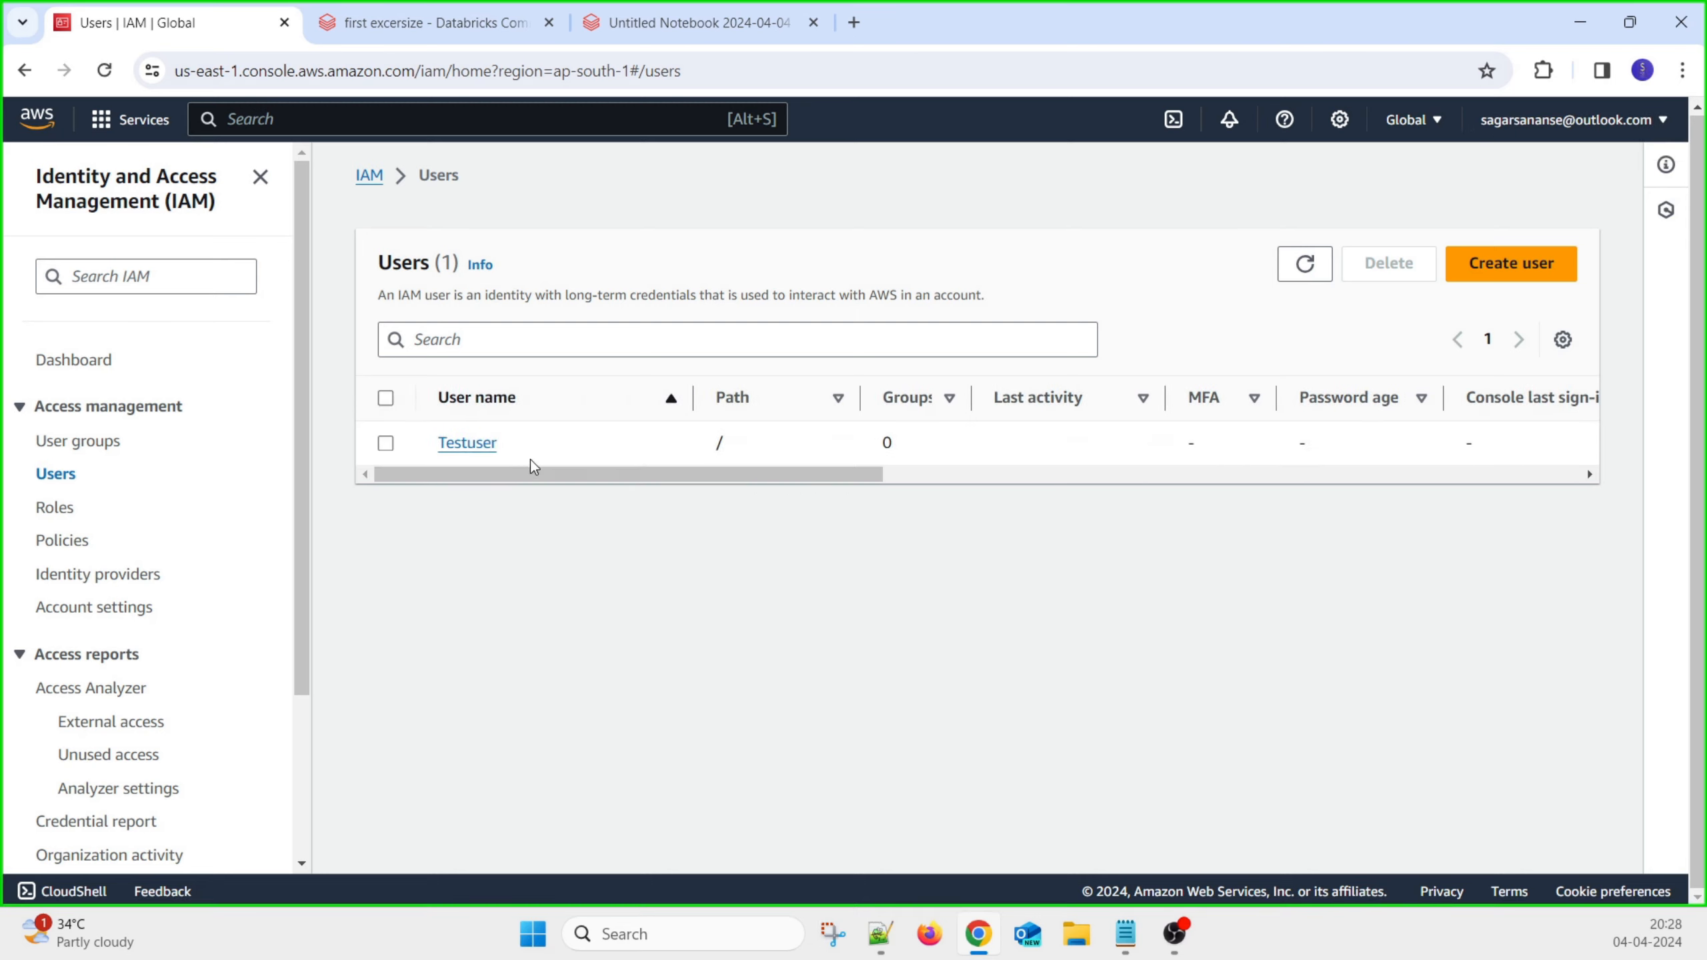
Open Testuser and start an access key for the Third-party service use case, acknowledging the recommendation
left_click(474, 447)
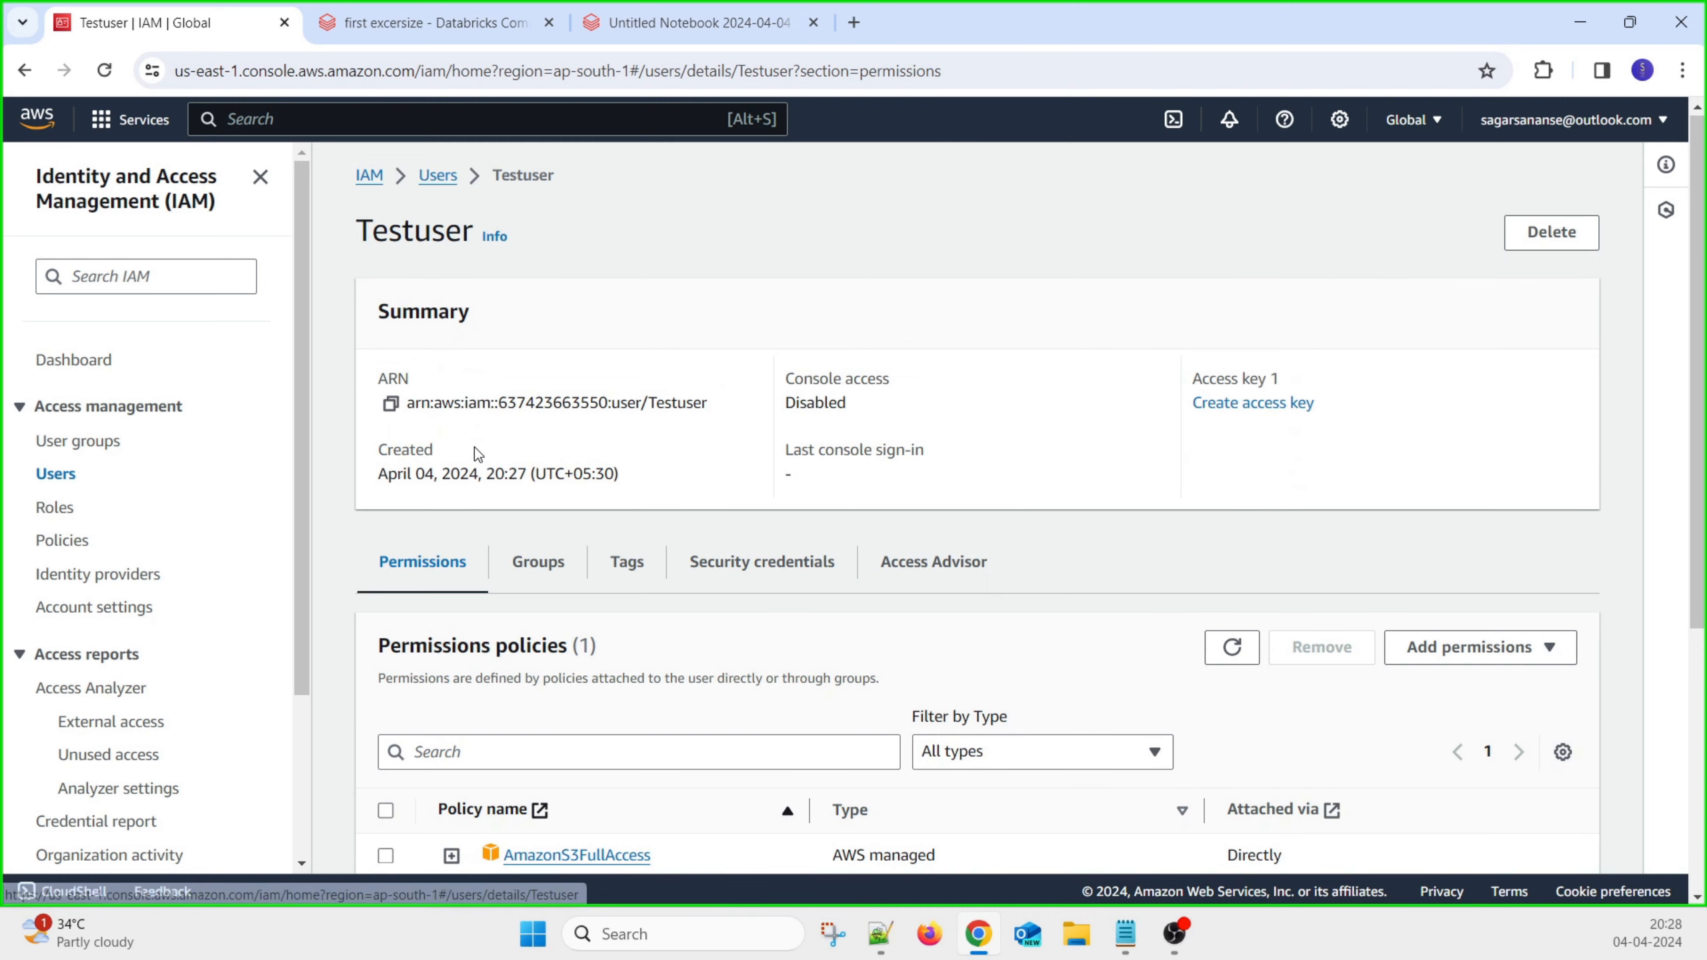
scroll(899, 654, "down", 2)
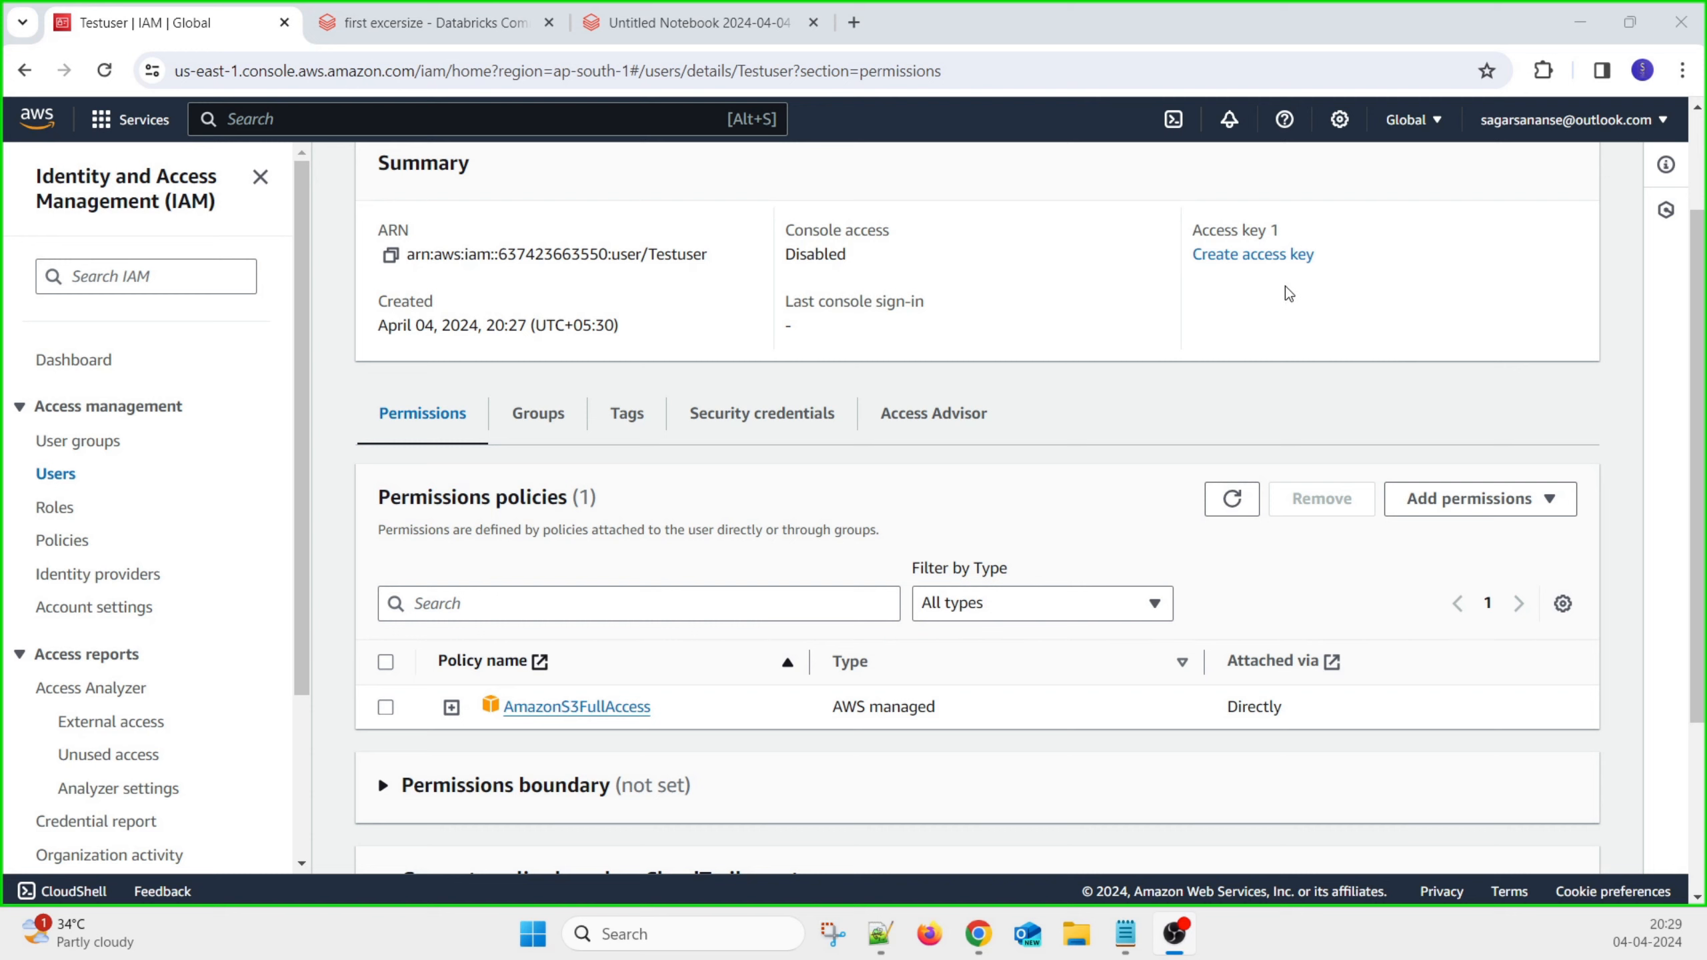
scroll(1230, 389, "up", 3)
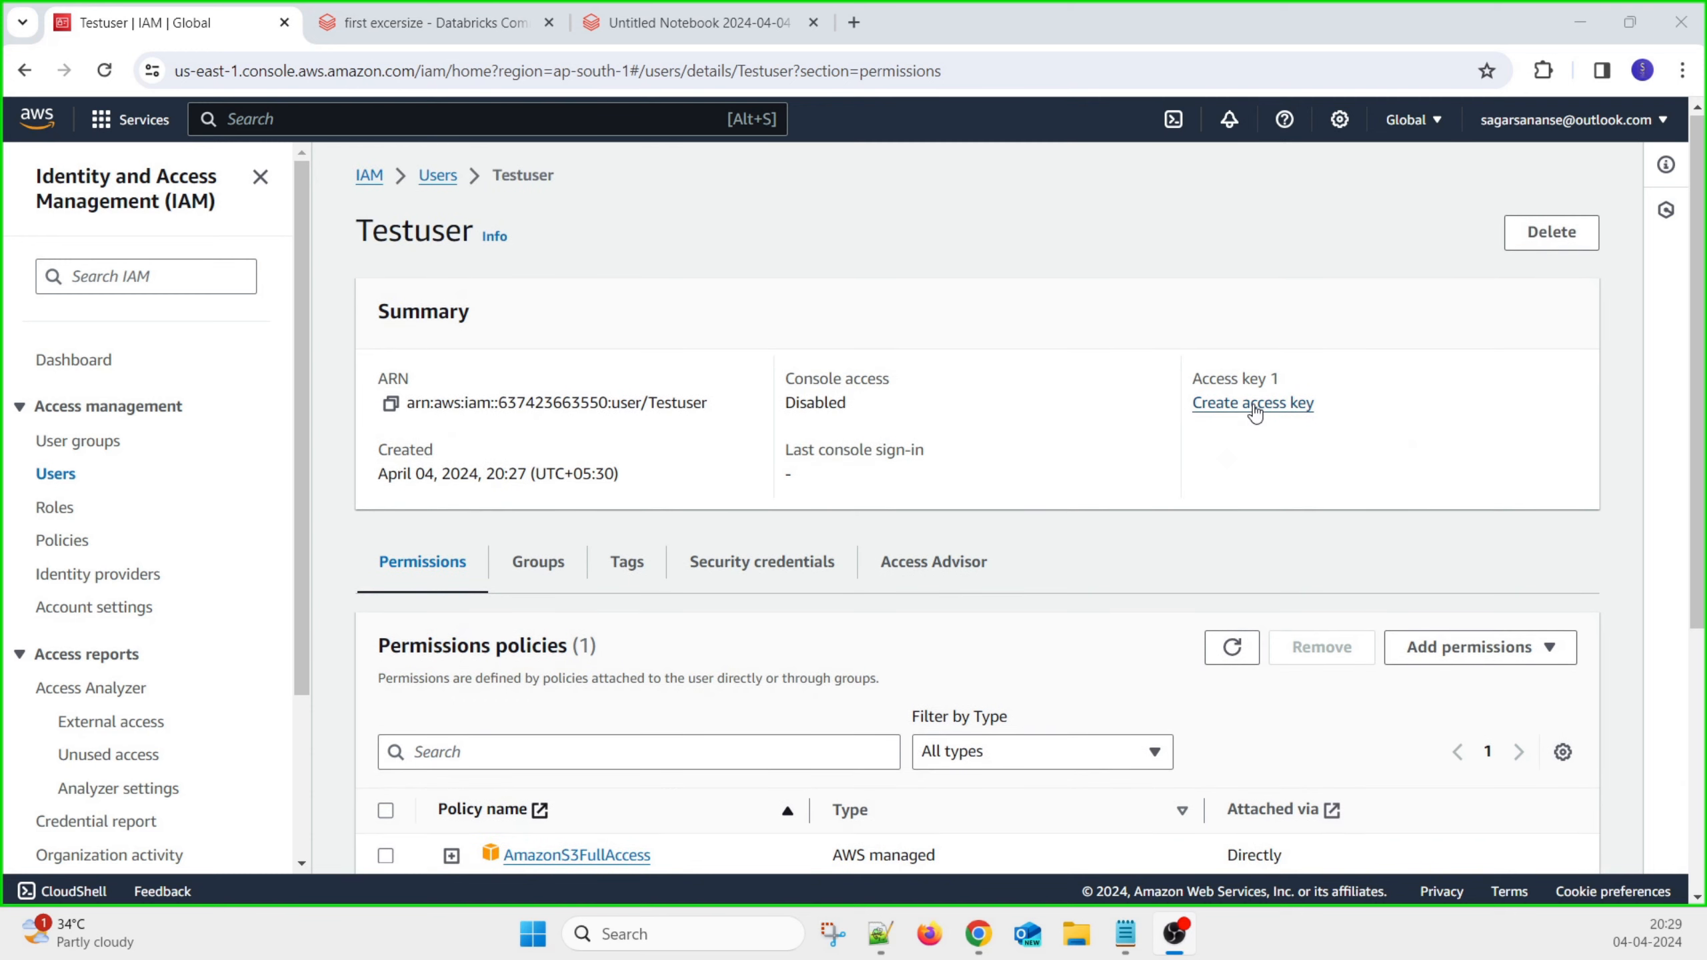
left_click(1254, 404)
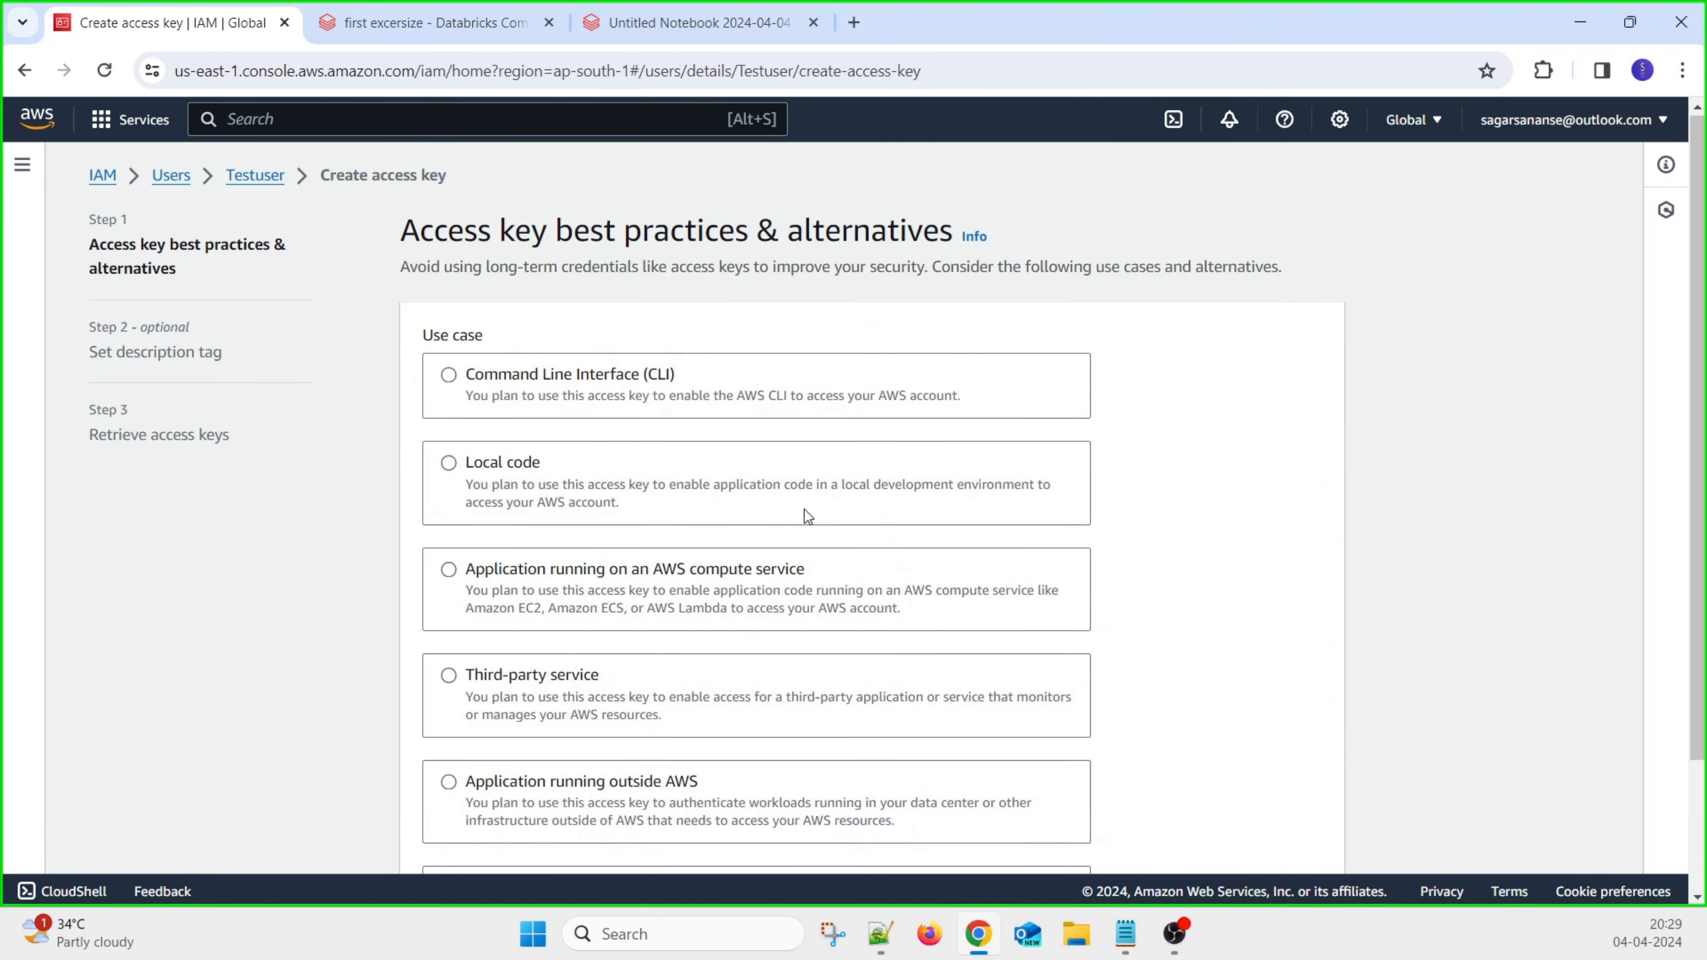
scroll(799, 678, "down", 3)
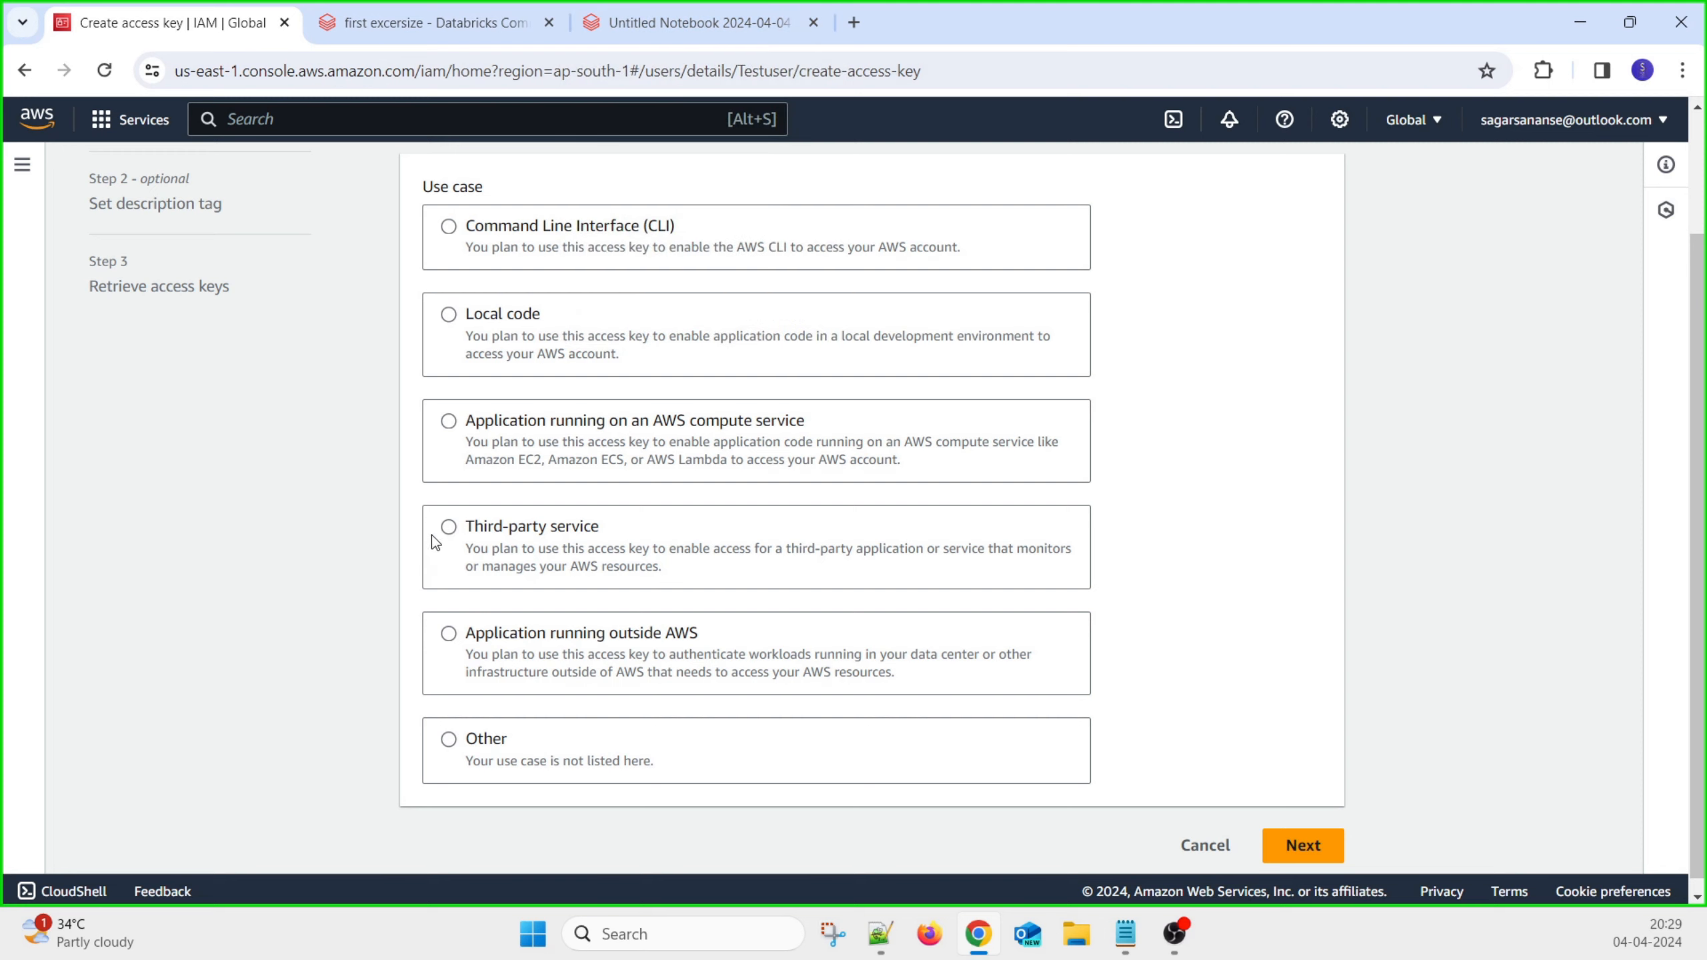
left_click(450, 528)
scroll(697, 565, "down", 3)
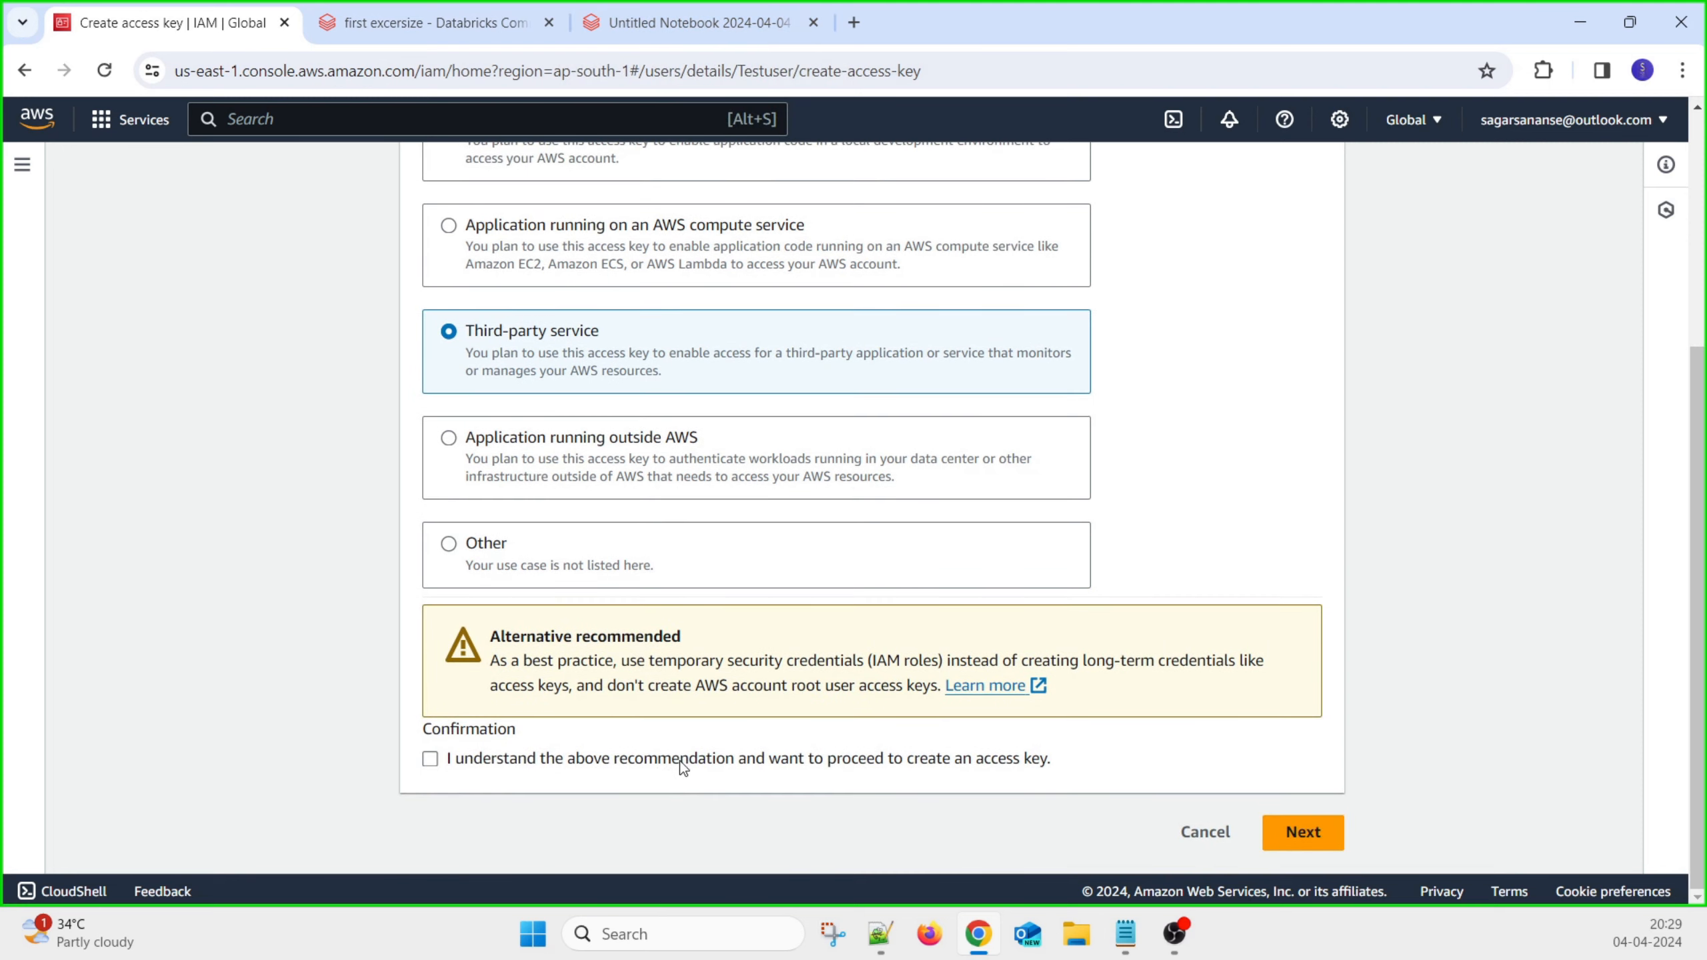
left_click(433, 761)
left_click(1292, 832)
left_click(644, 396)
Create the access key and paste its access key ID into the AWS Console notes
left_click(1210, 498)
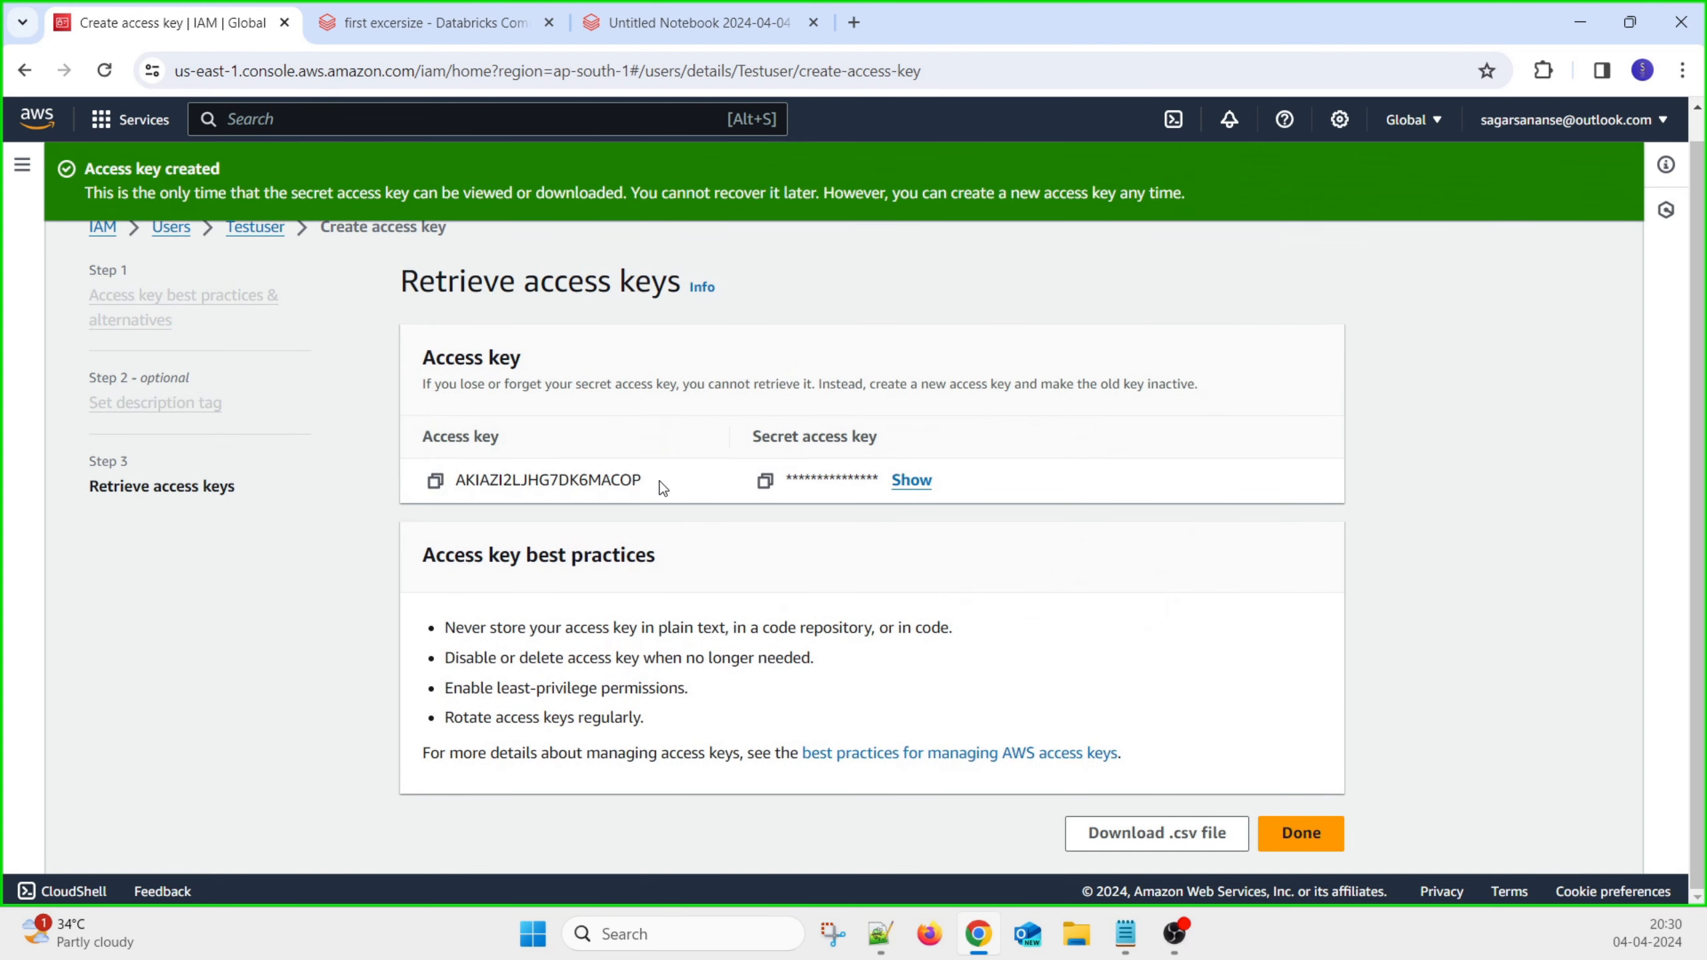
left_click_drag(658, 482, 438, 486)
key("ctrl+c")
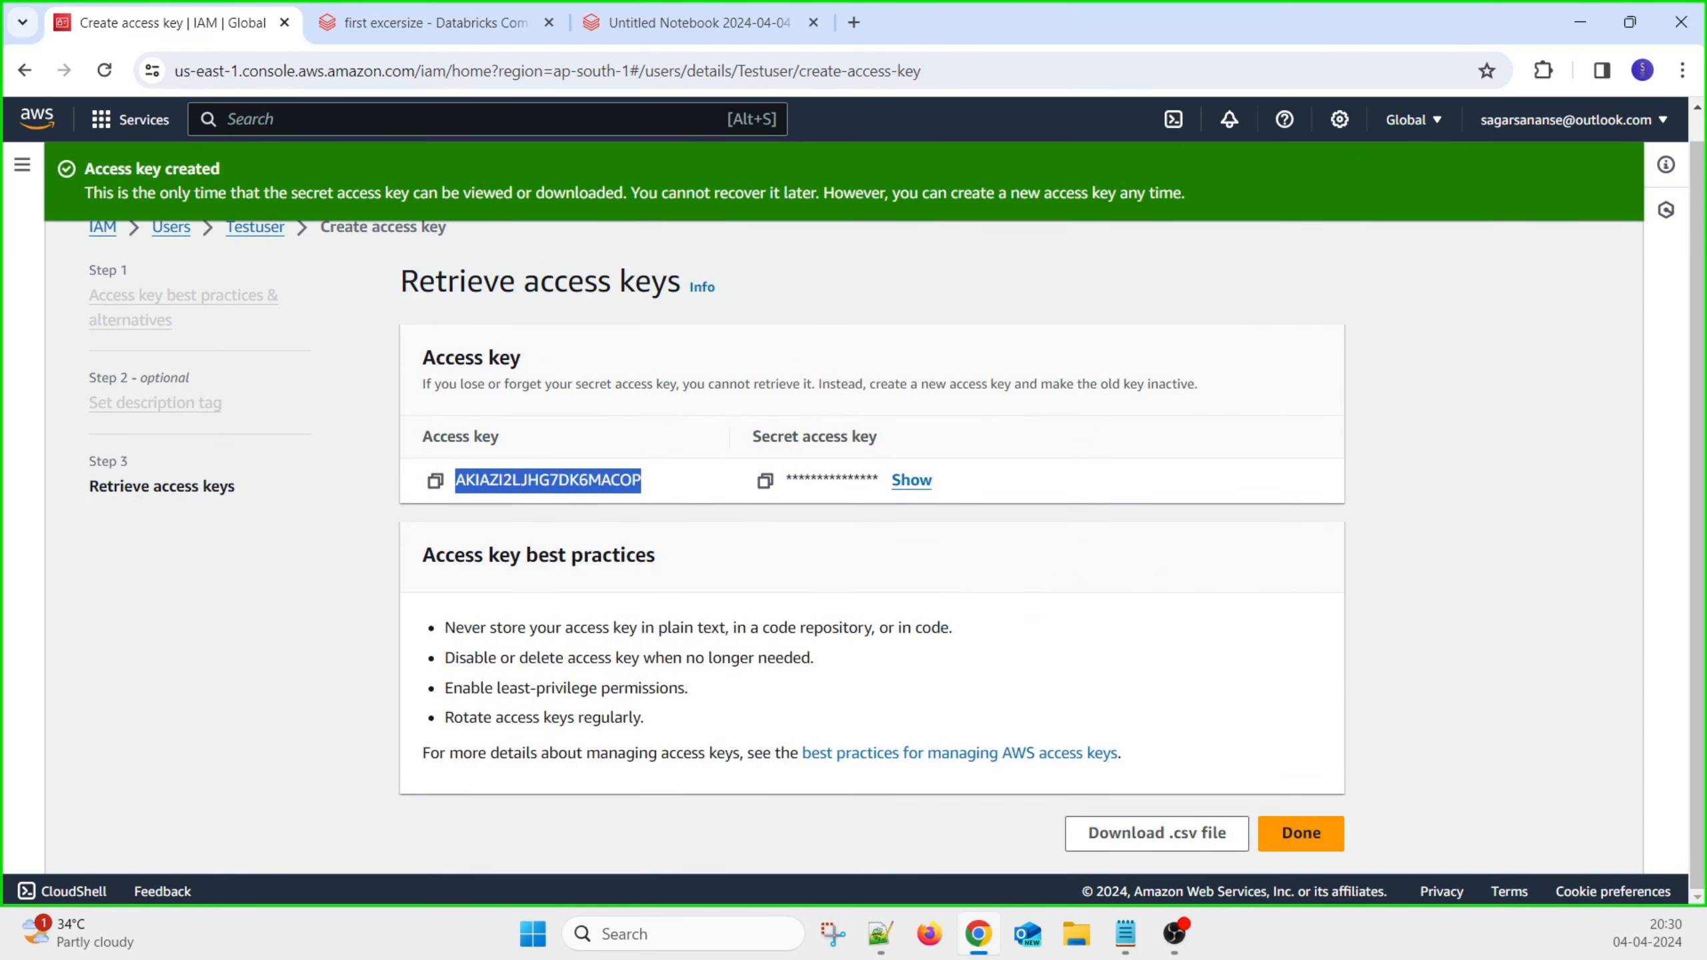
key("alt+Tab")
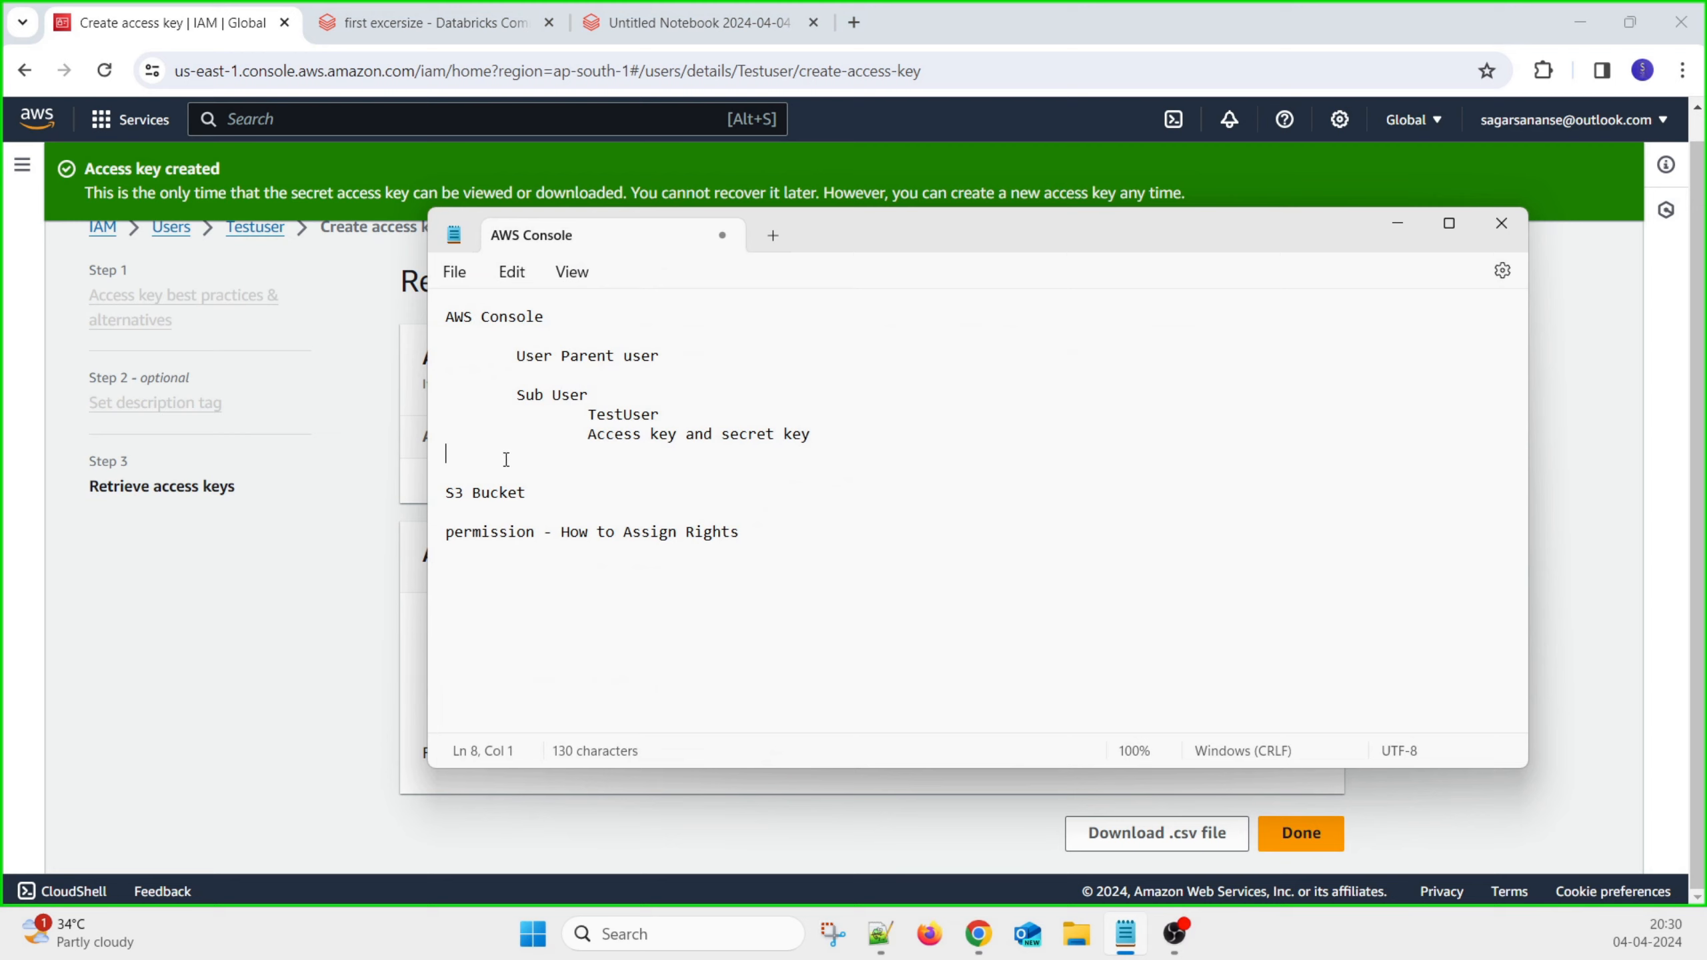
key("ctrl+v")
key("Return")
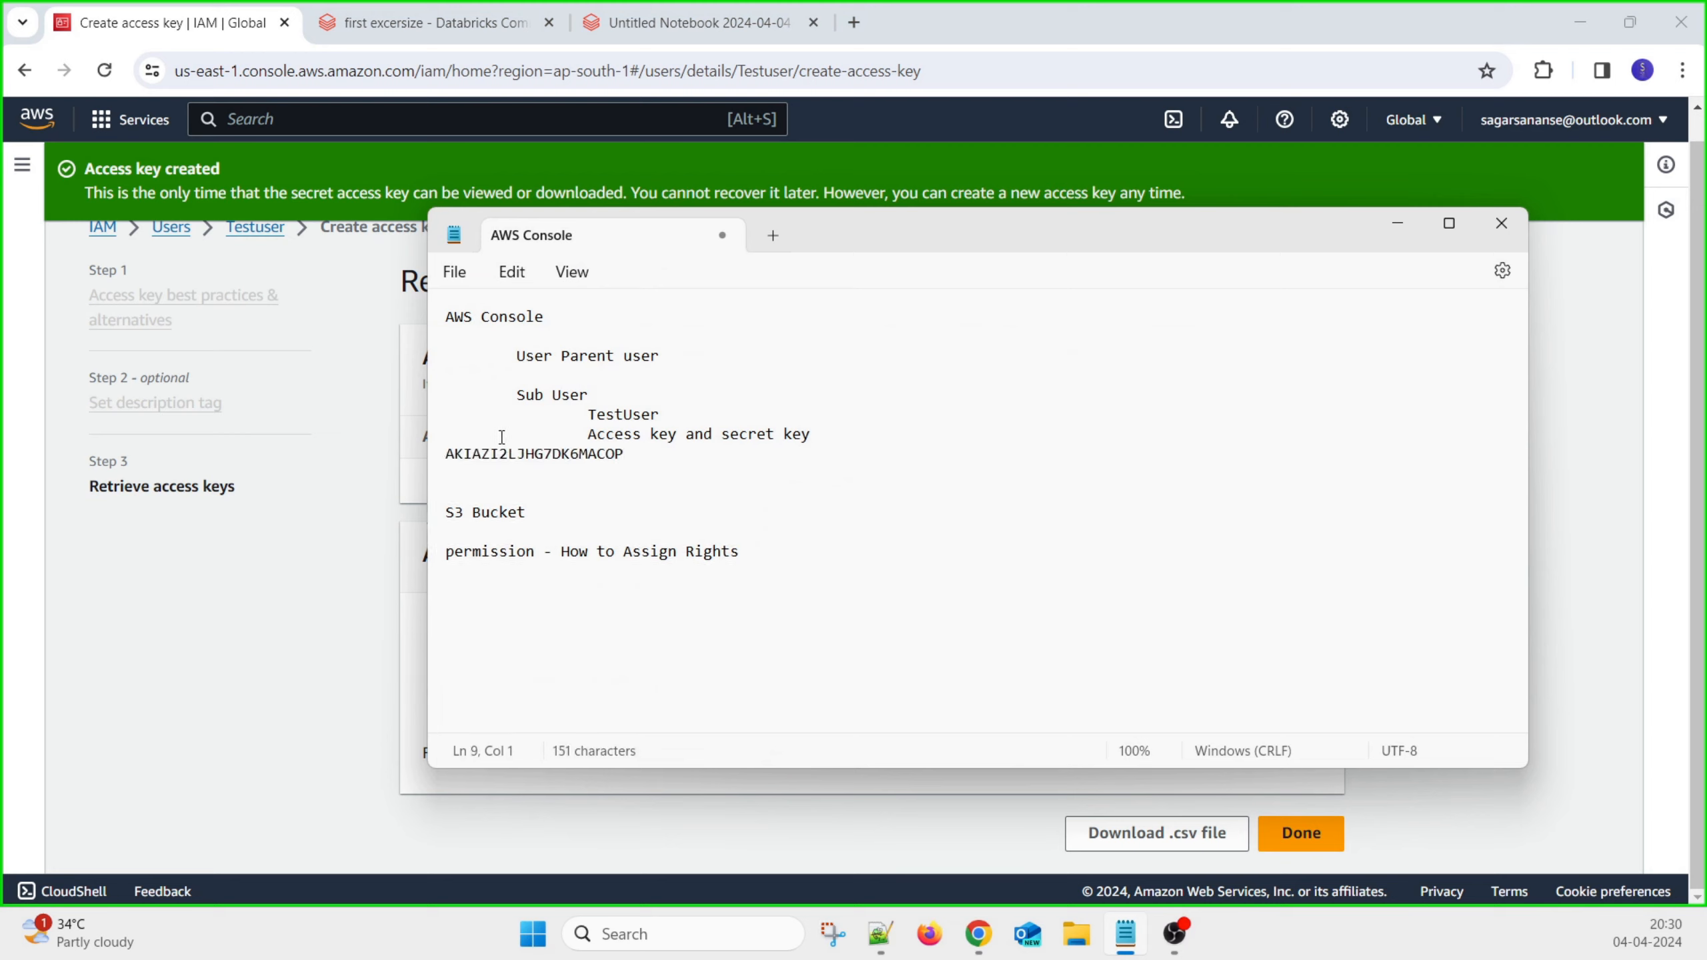
left_click(442, 456)
key("Return")
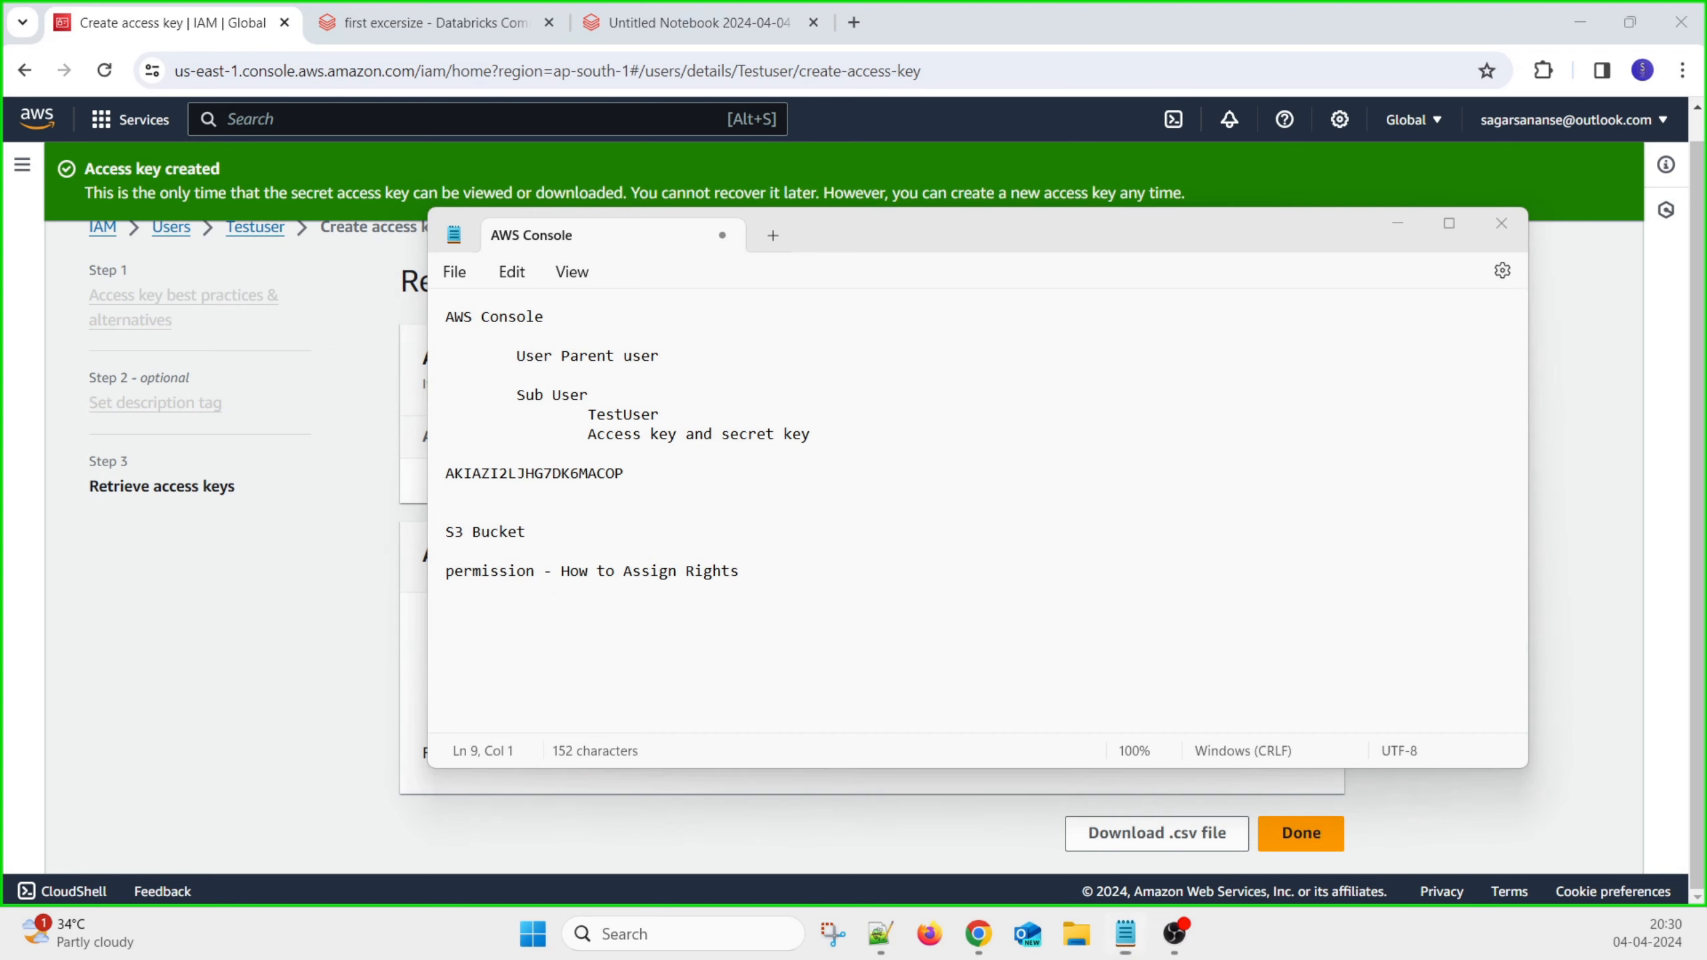
Reveal and copy the secret access key, and download Testuser_accessKeys.csv
key("alt+Tab")
left_click(904, 481)
left_click(765, 480)
left_click(1142, 834)
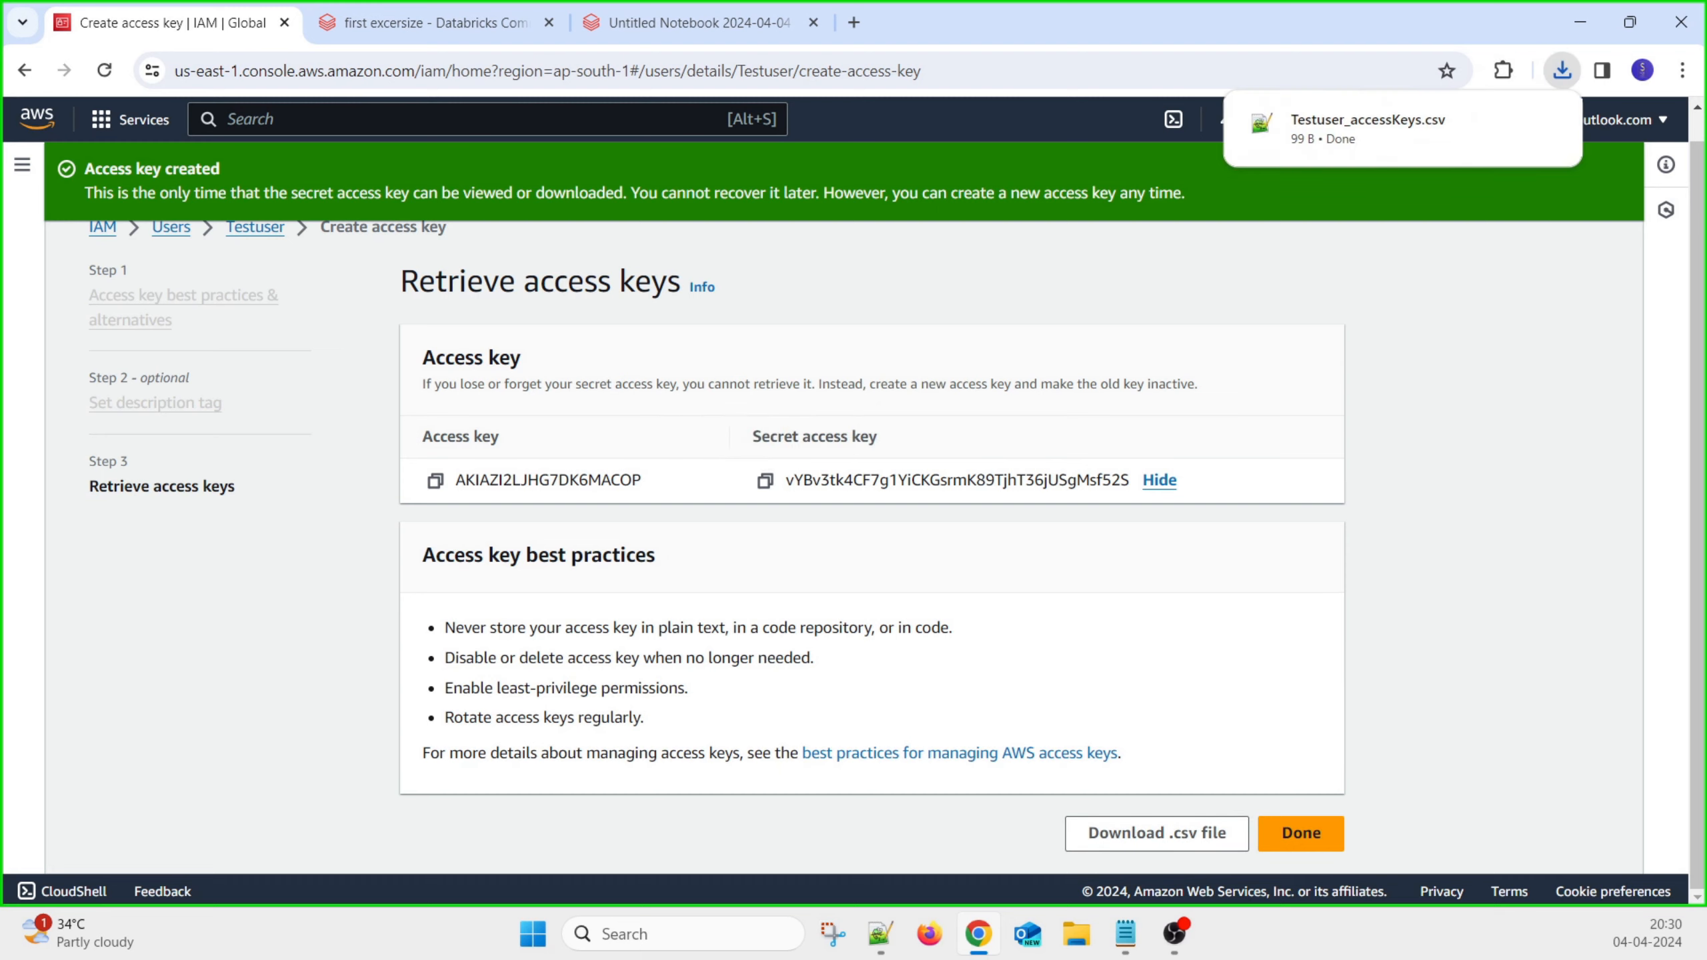
Paste the secret access key into the notes below the access key
key("alt+Tab")
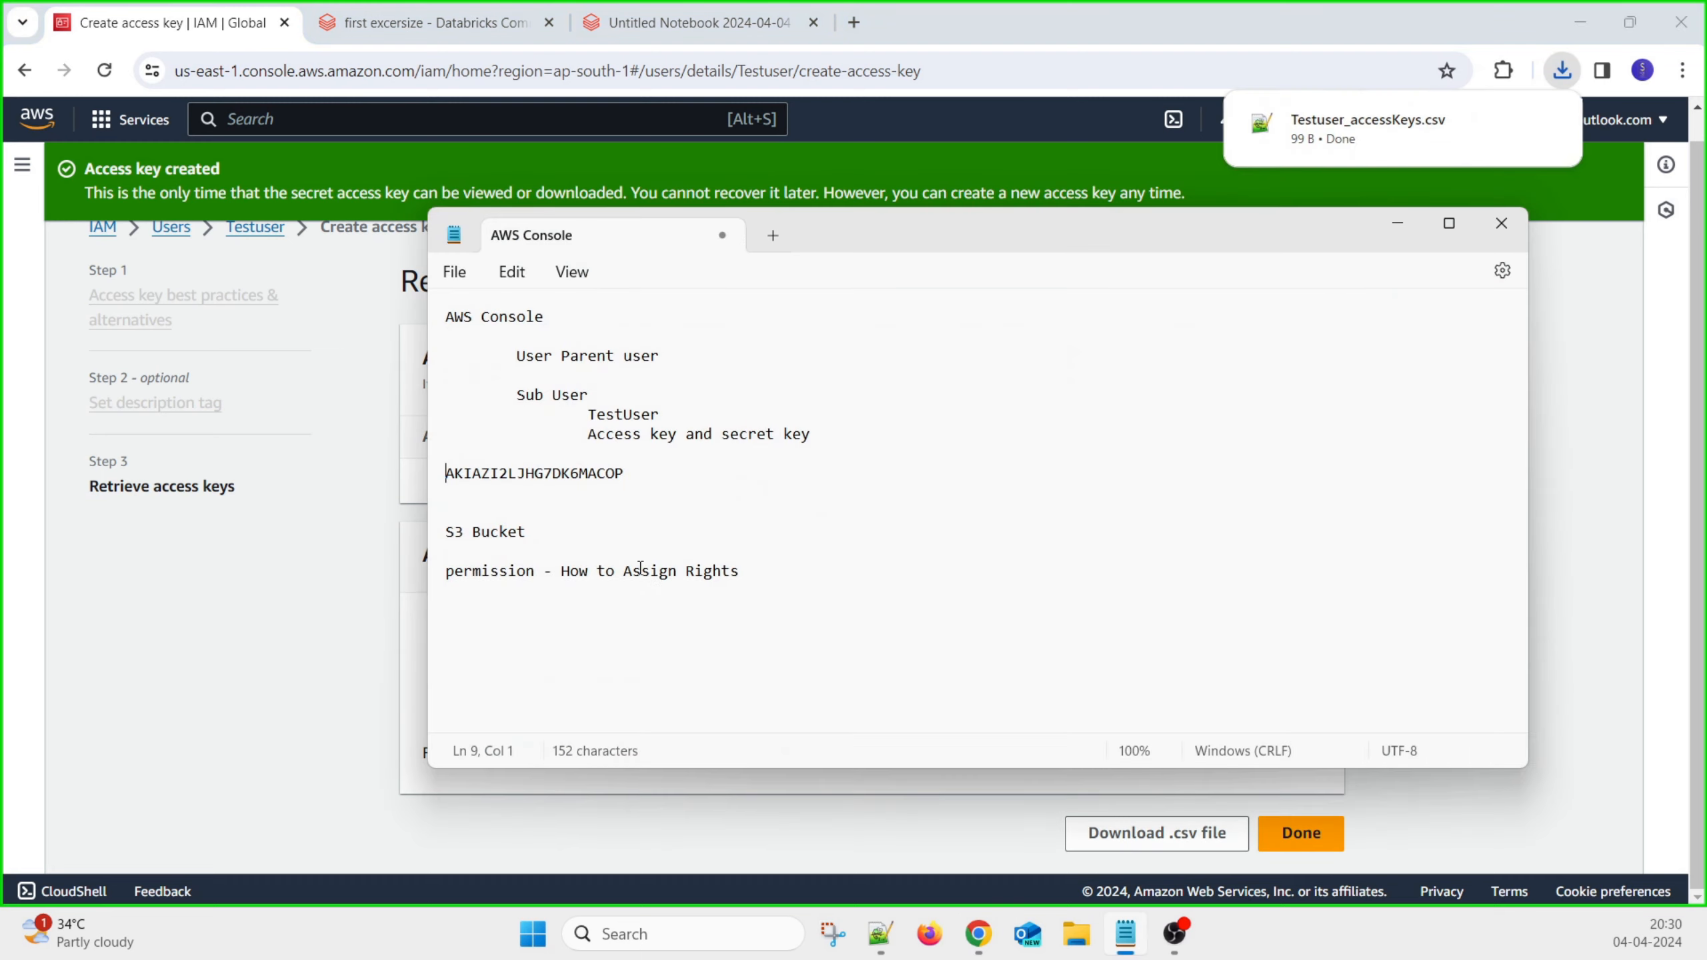
left_click(552, 496)
key("ctrl+v")
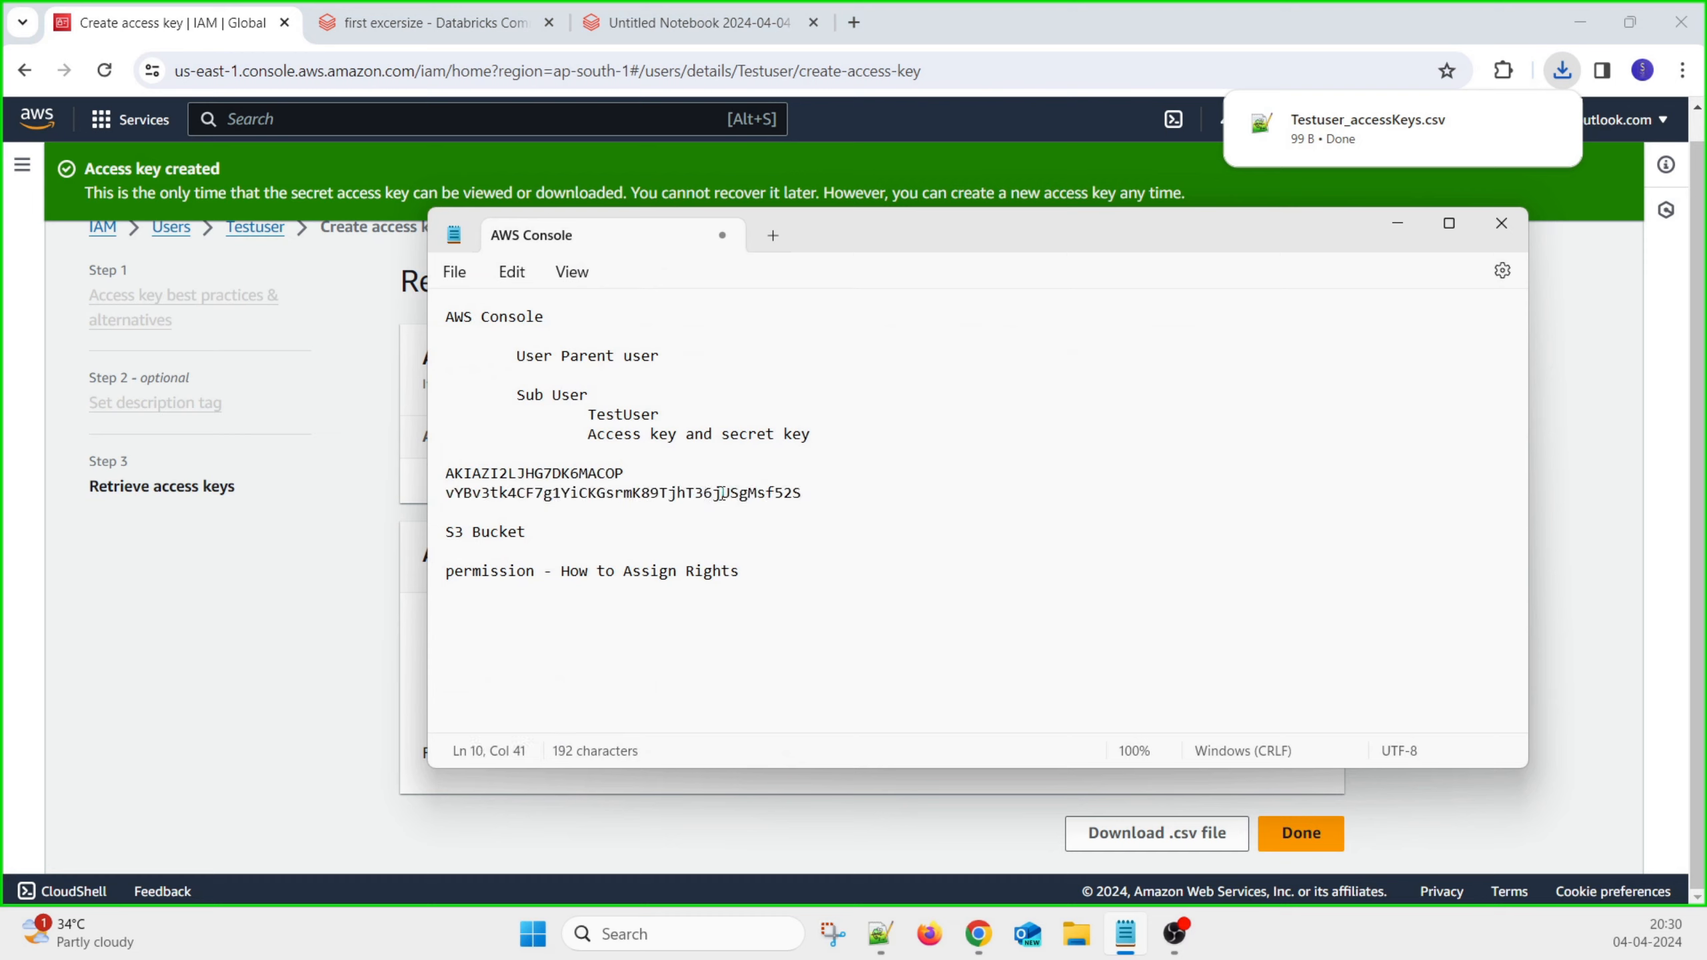
double_click(796, 494)
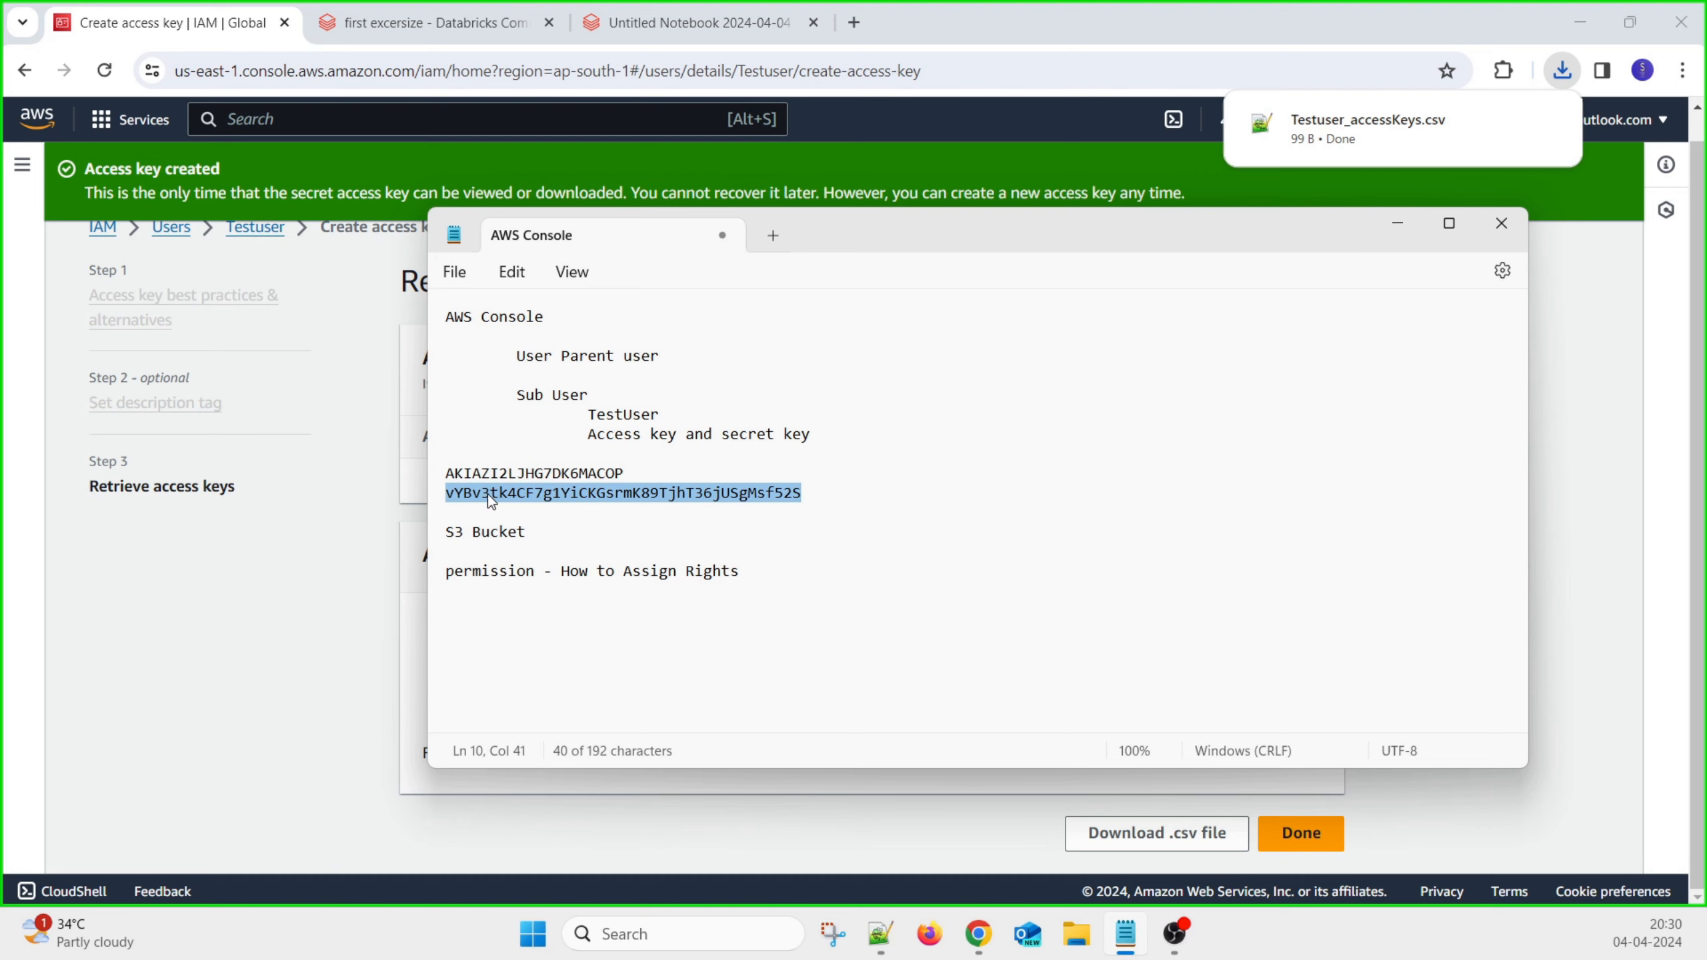
double_click(621, 413)
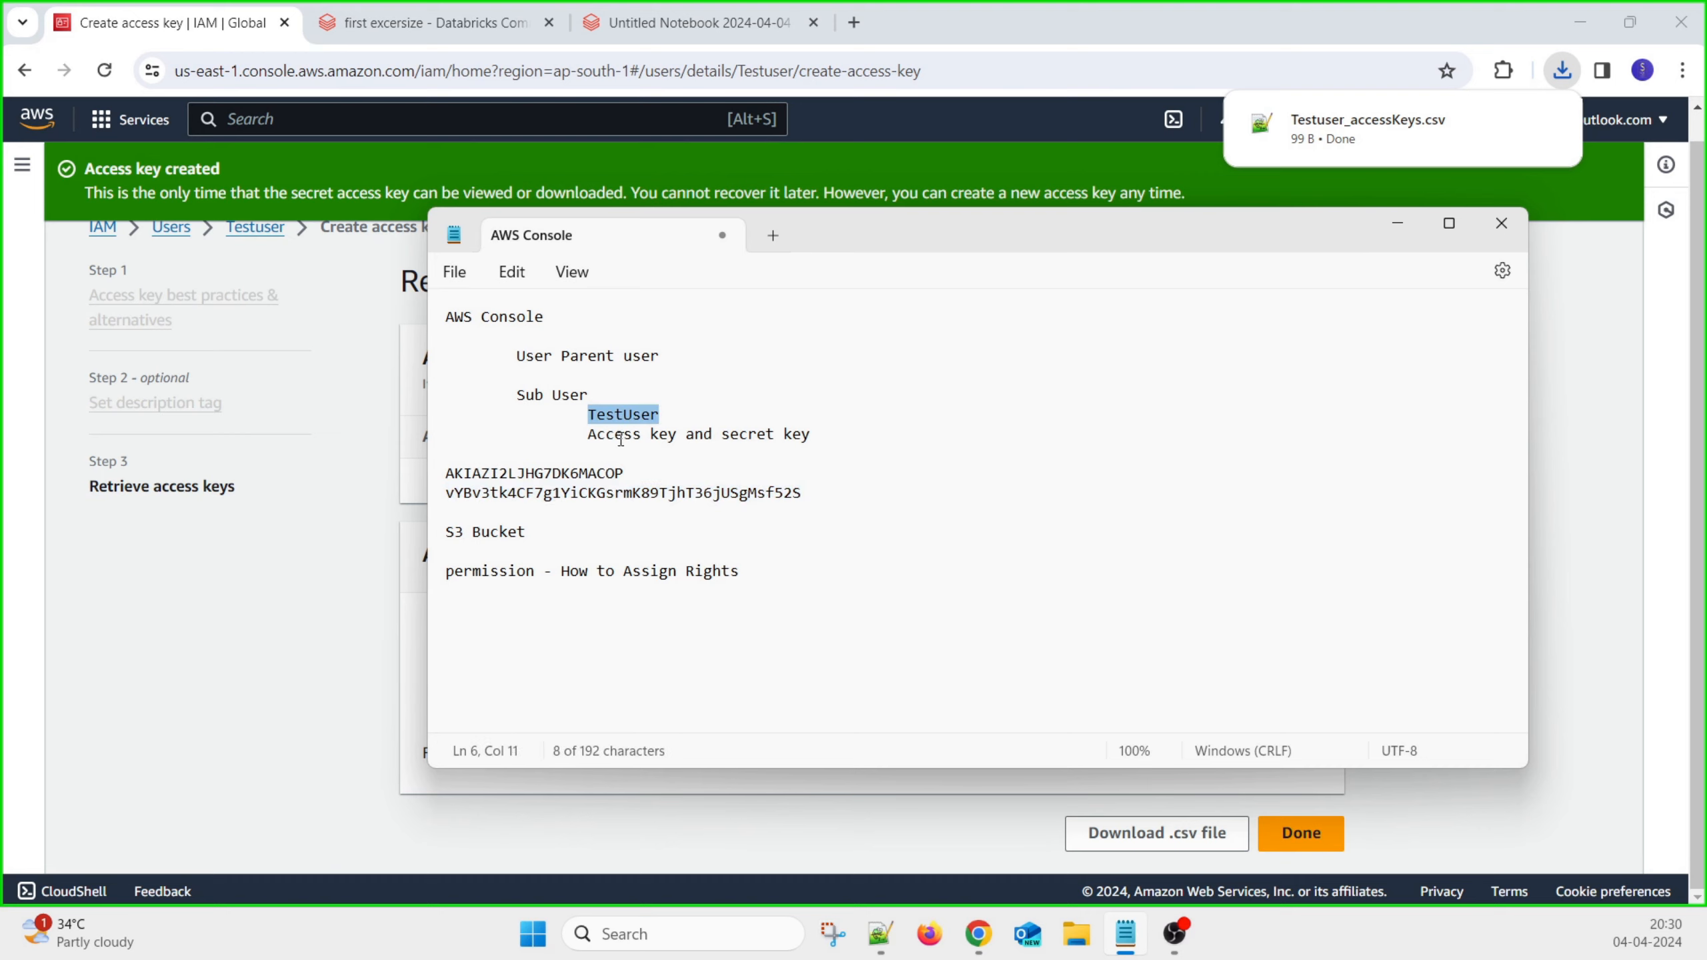
left_click(270, 610)
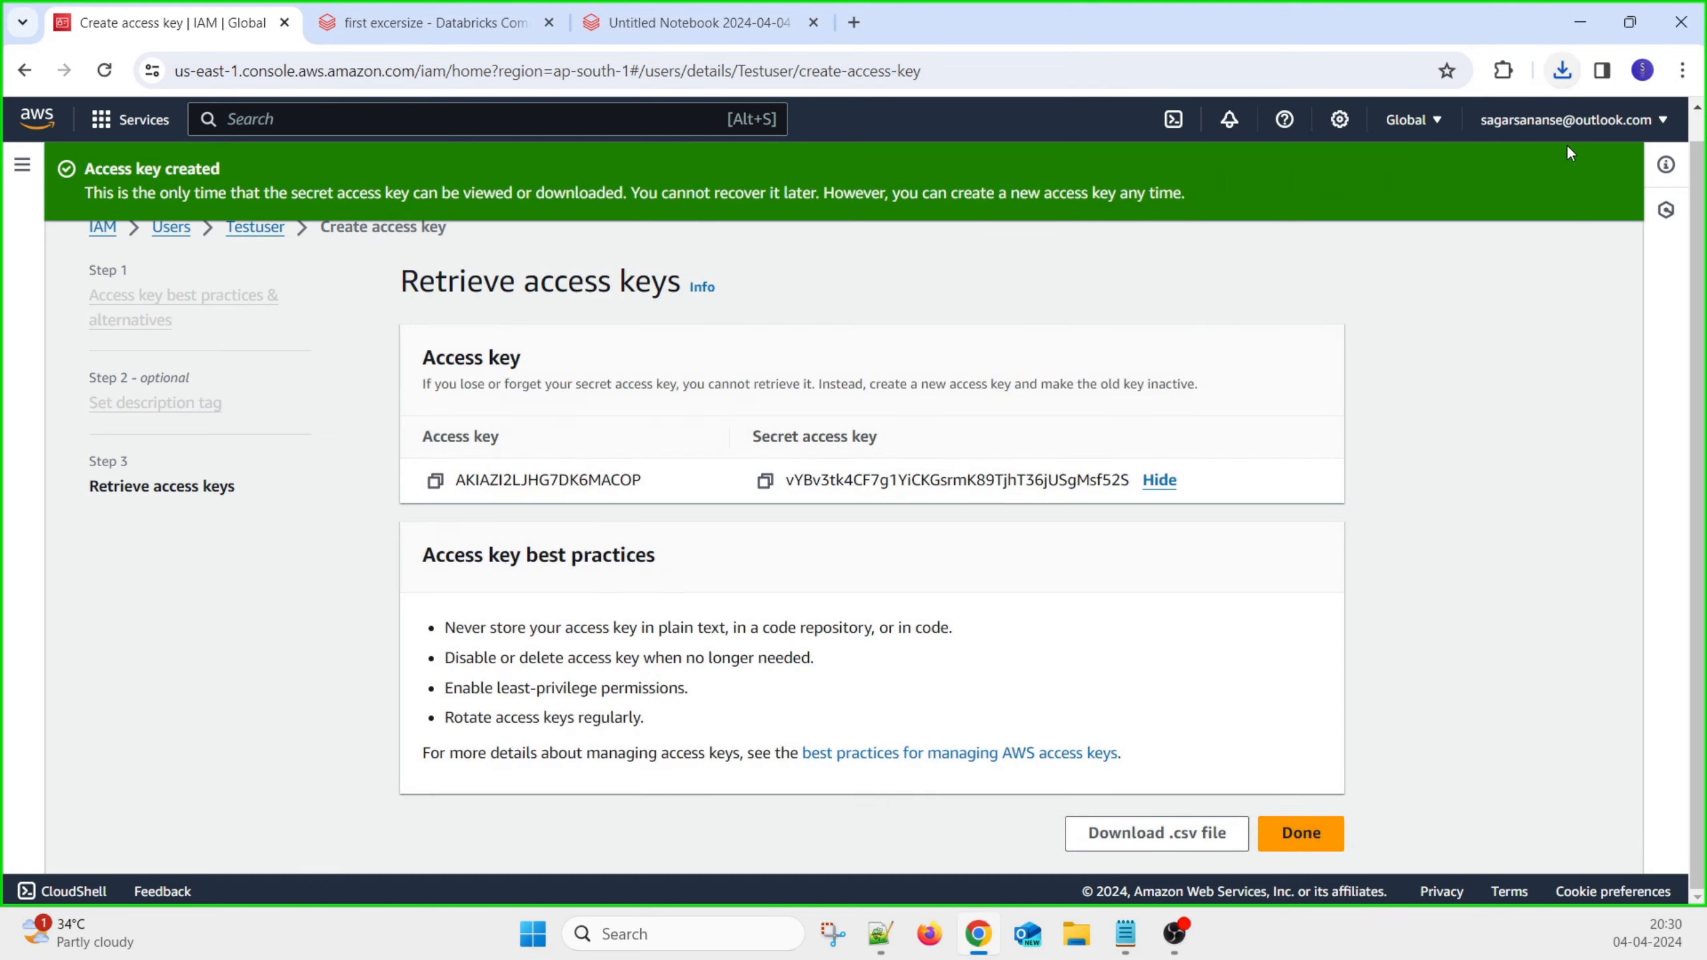
Go to Amazon S3 from the Services menu's recently visited list
left_click(1567, 124)
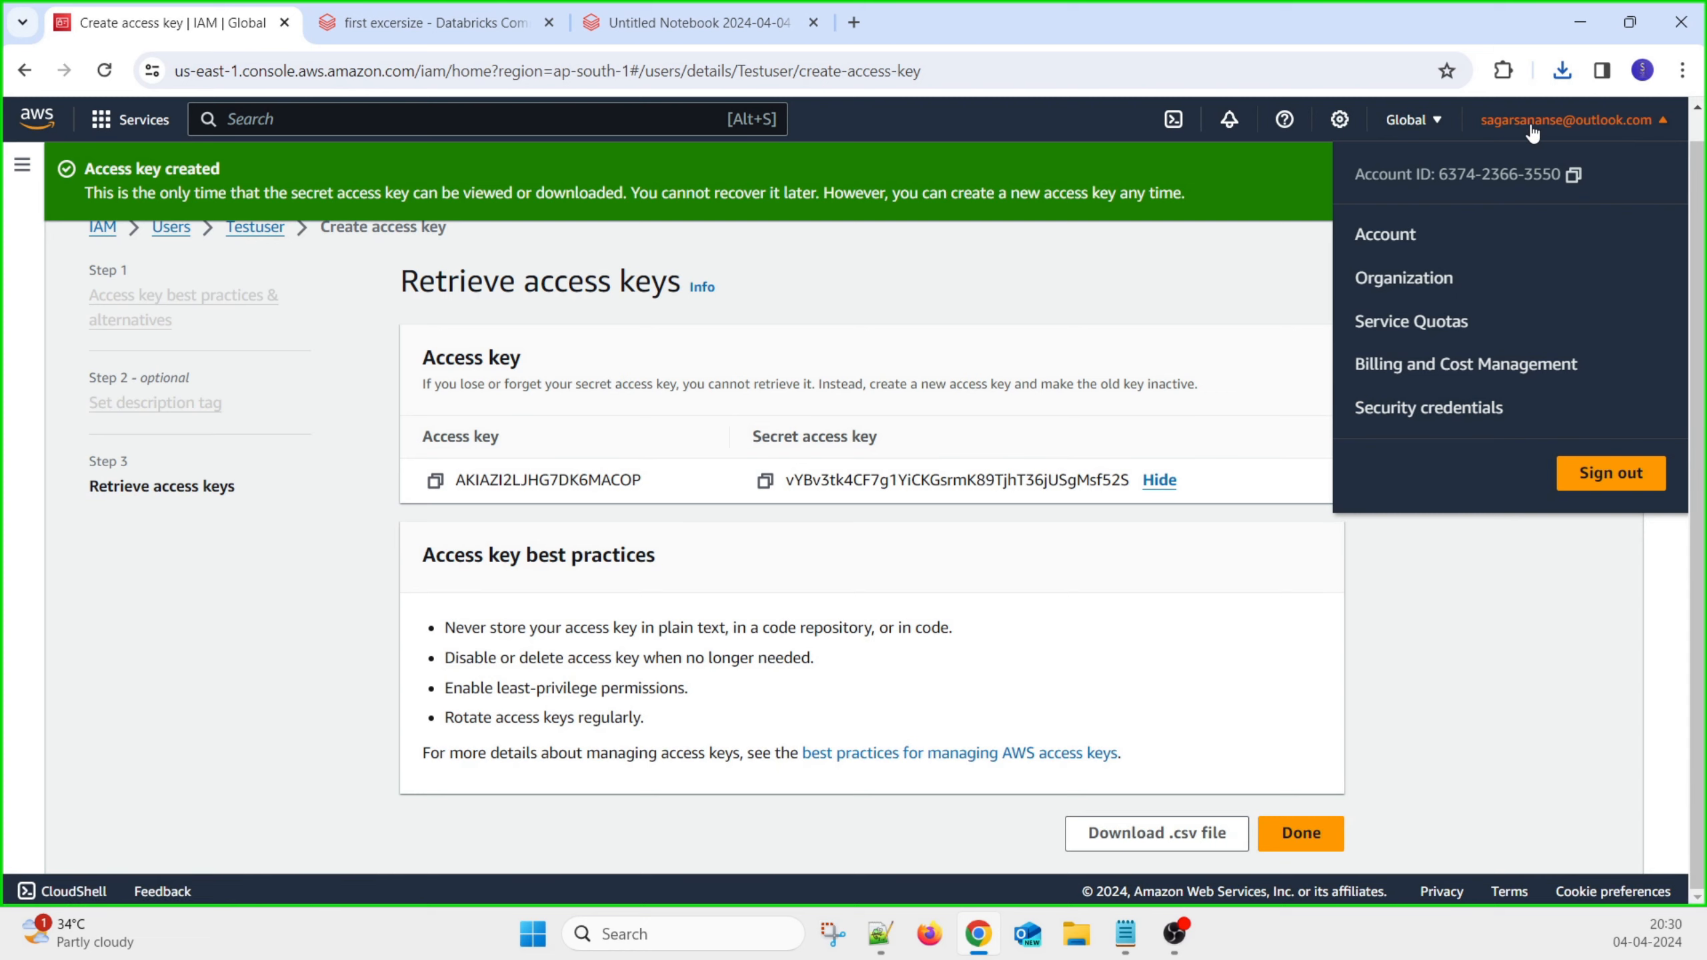
left_click(1523, 601)
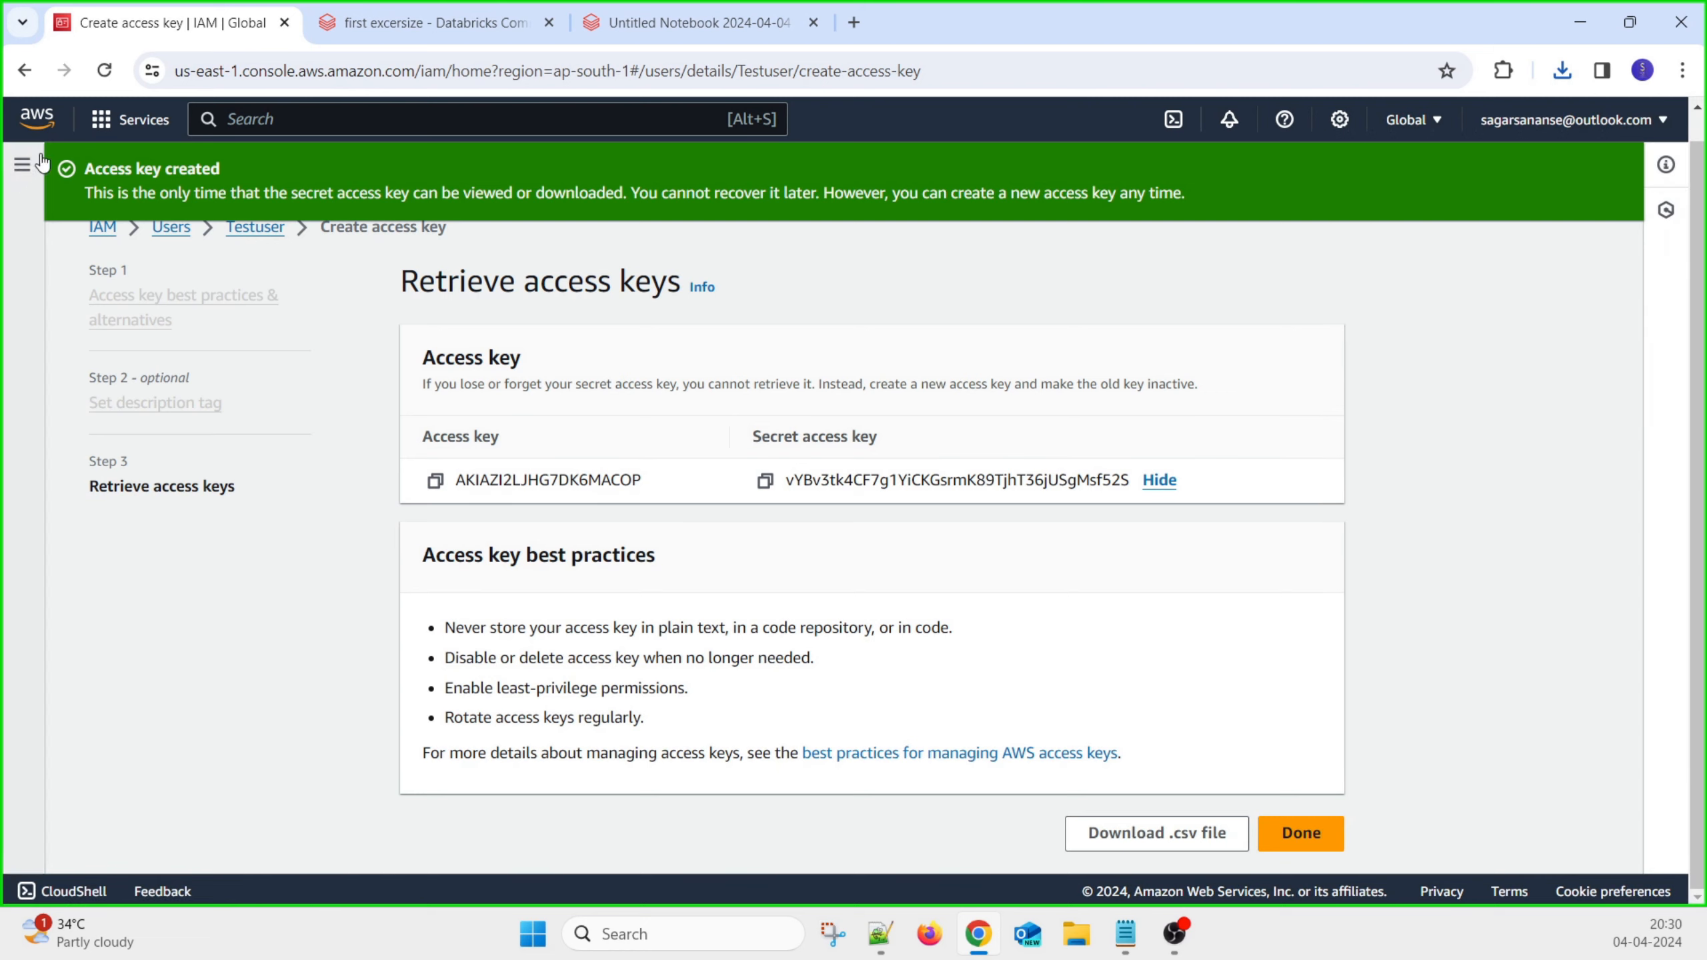
left_click(114, 121)
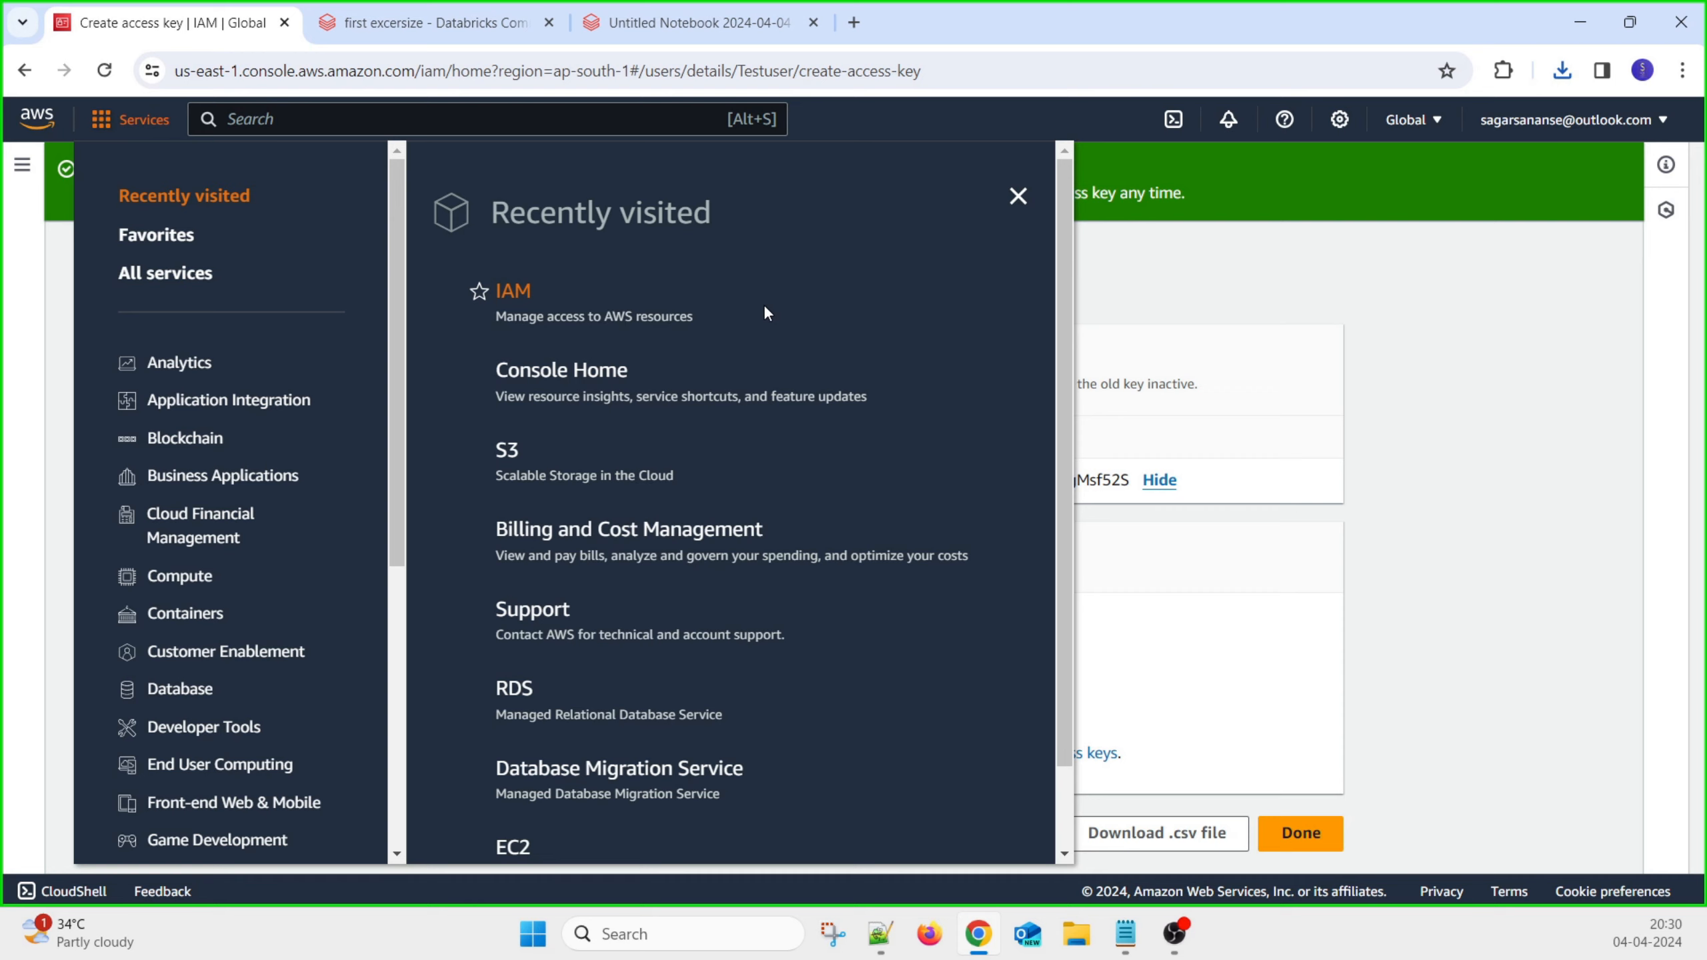
left_click(505, 452)
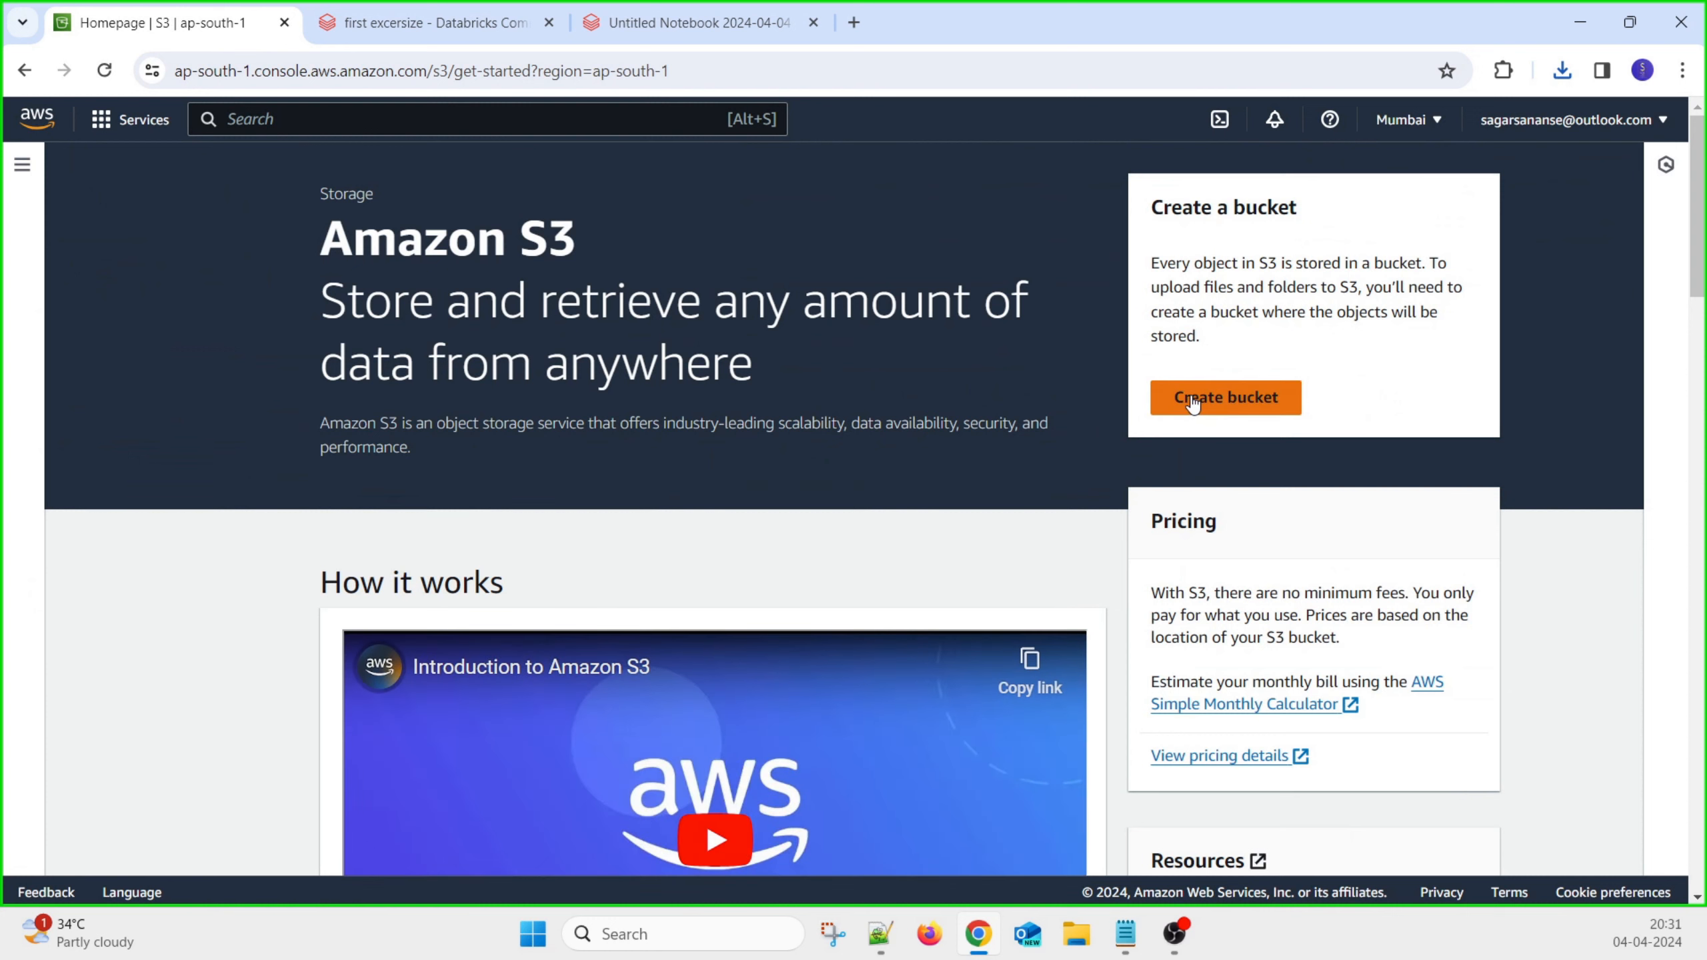
Start a new bucket and name it 'munewbucketfortesting'
left_click(1193, 401)
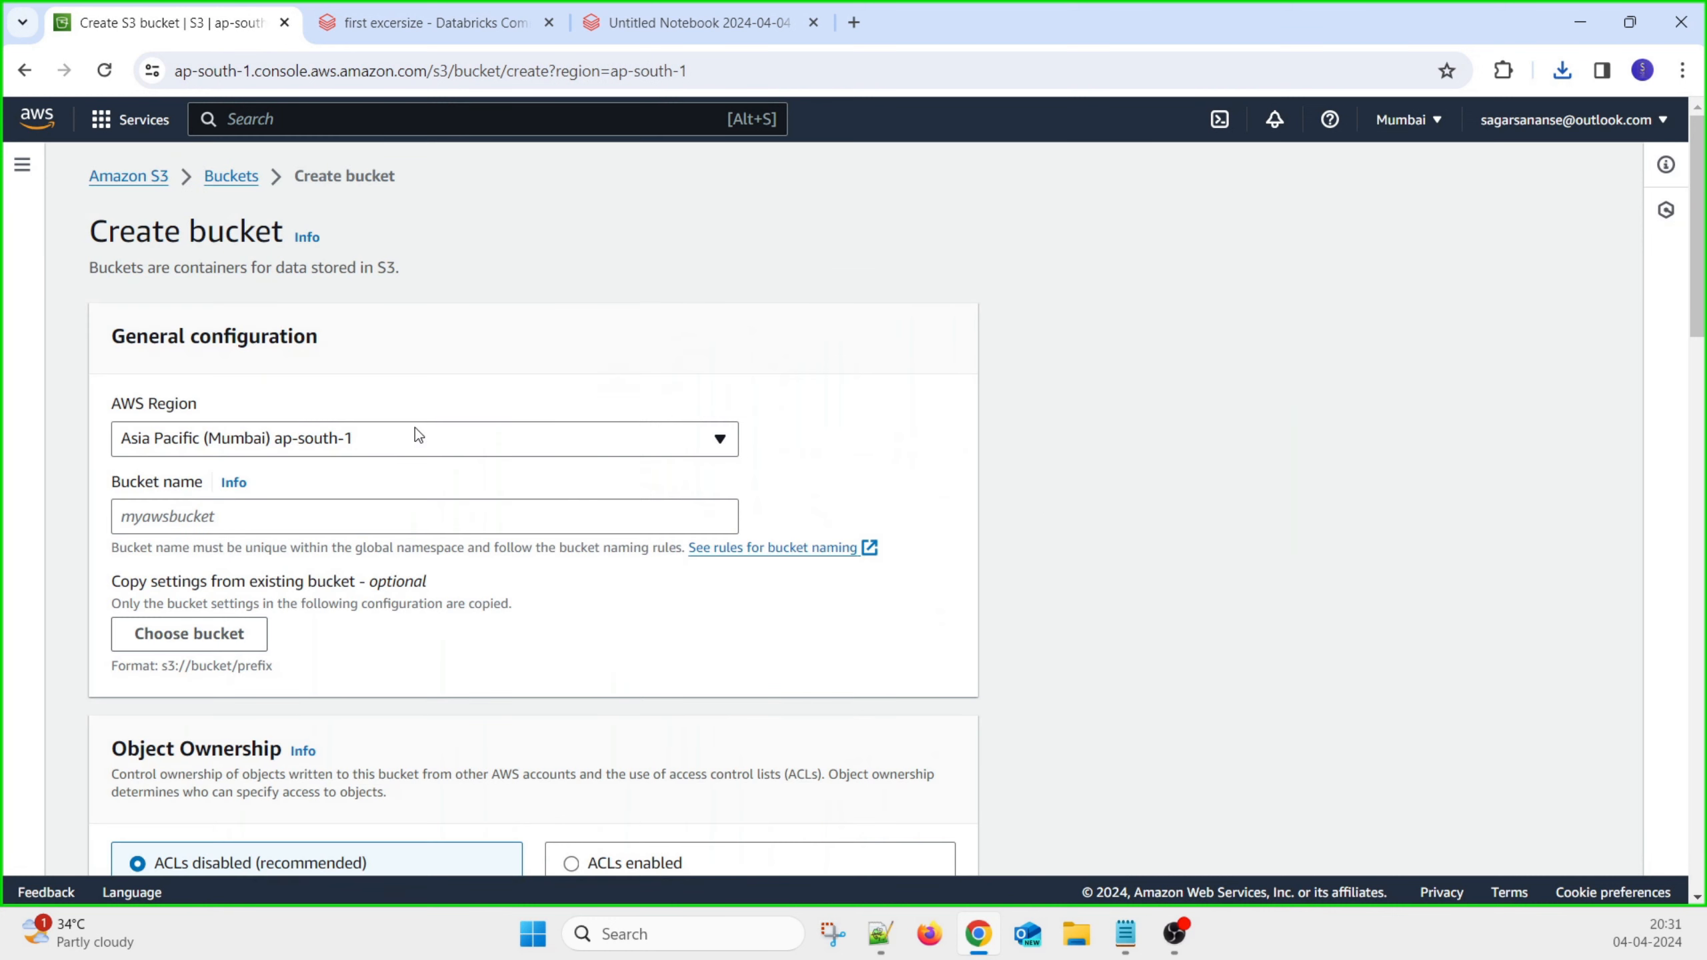
left_click(291, 510)
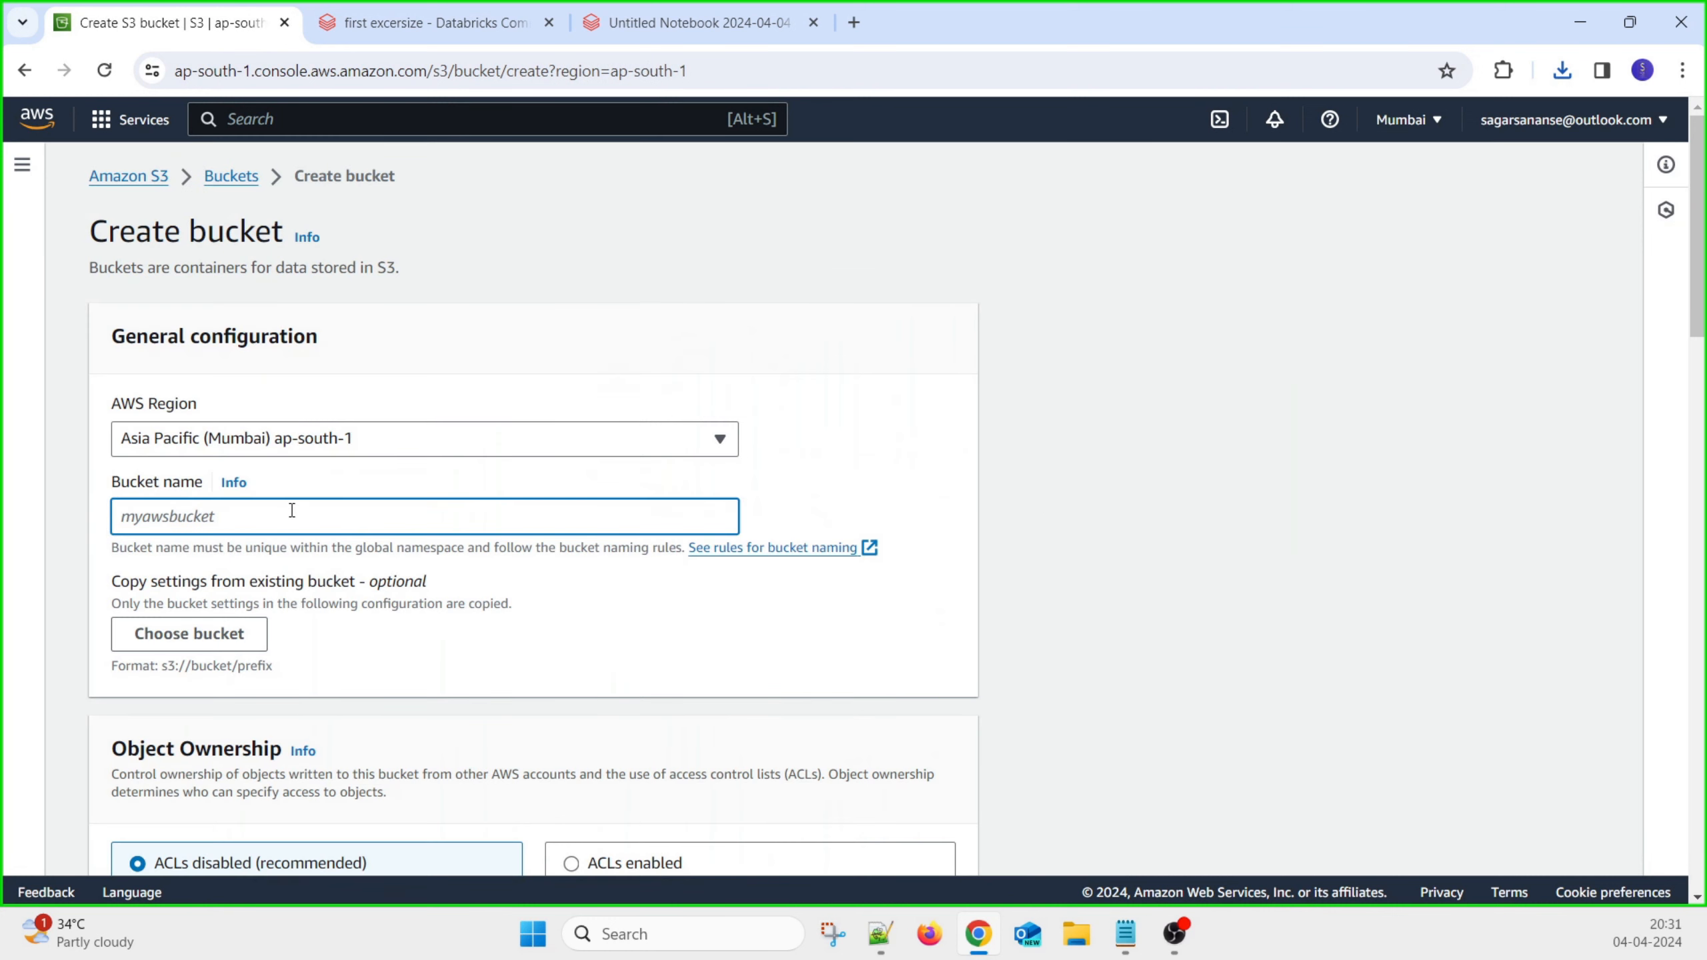
type("munew")
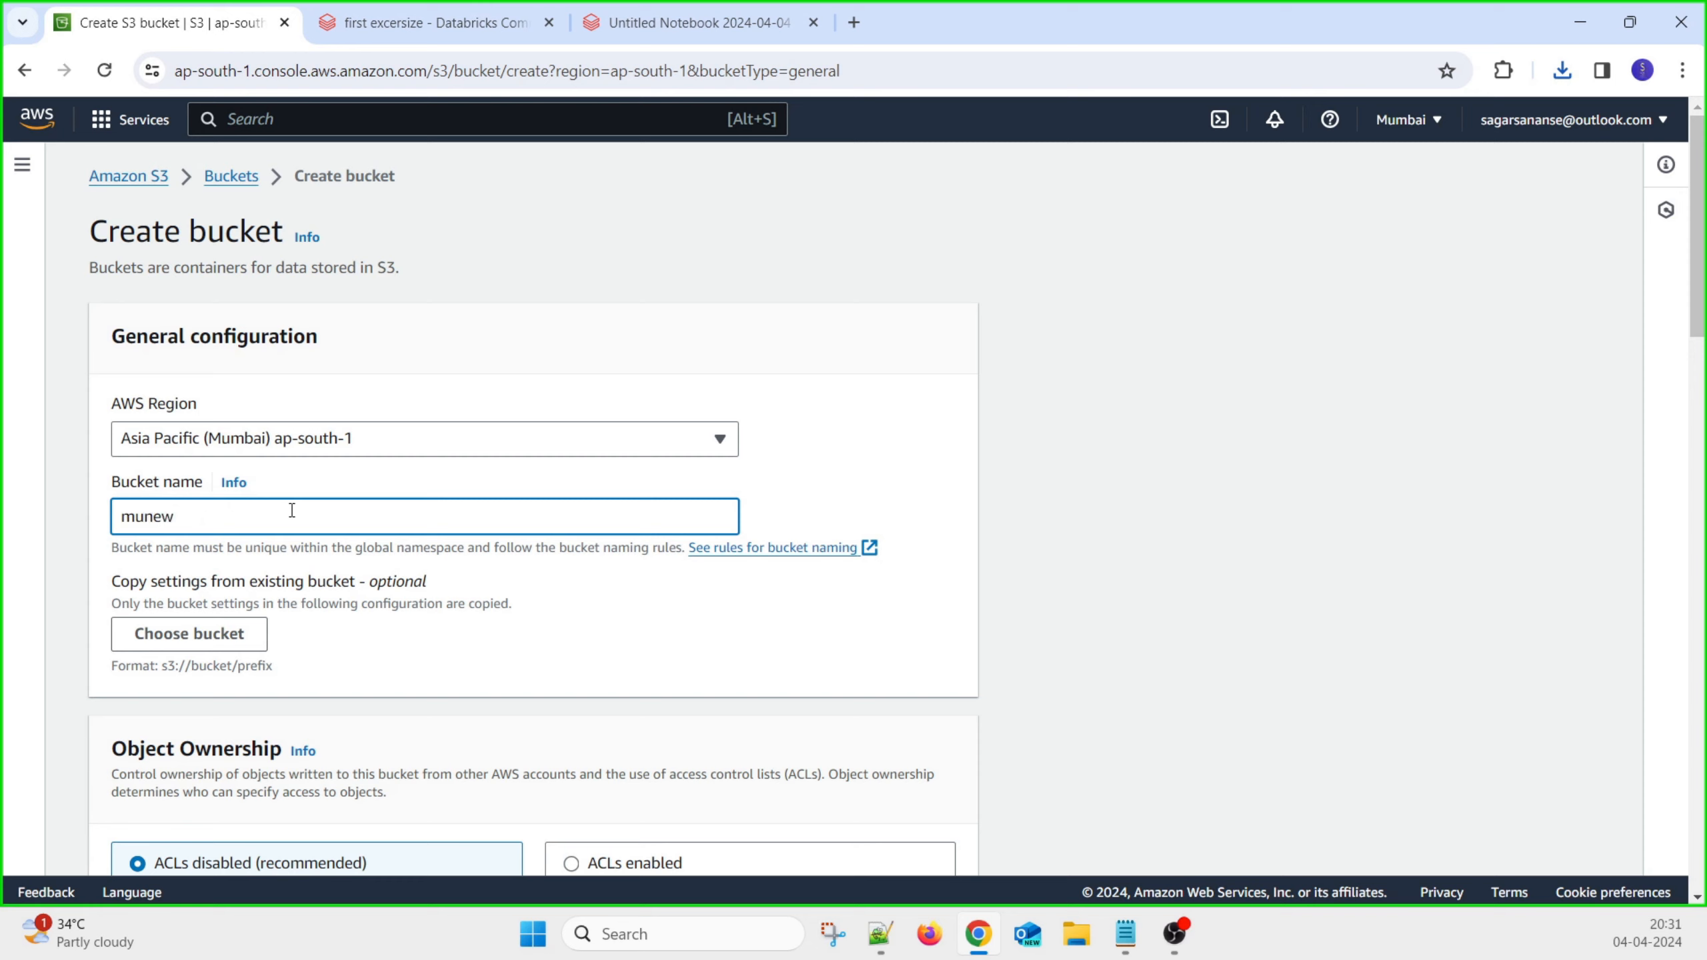
type("bucketfortesting")
Record 'munewbucketfortesting' after 'S3 Bucket-' in the Notepad notes
left_click_drag(324, 522, 1, 530)
key("ctrl+c")
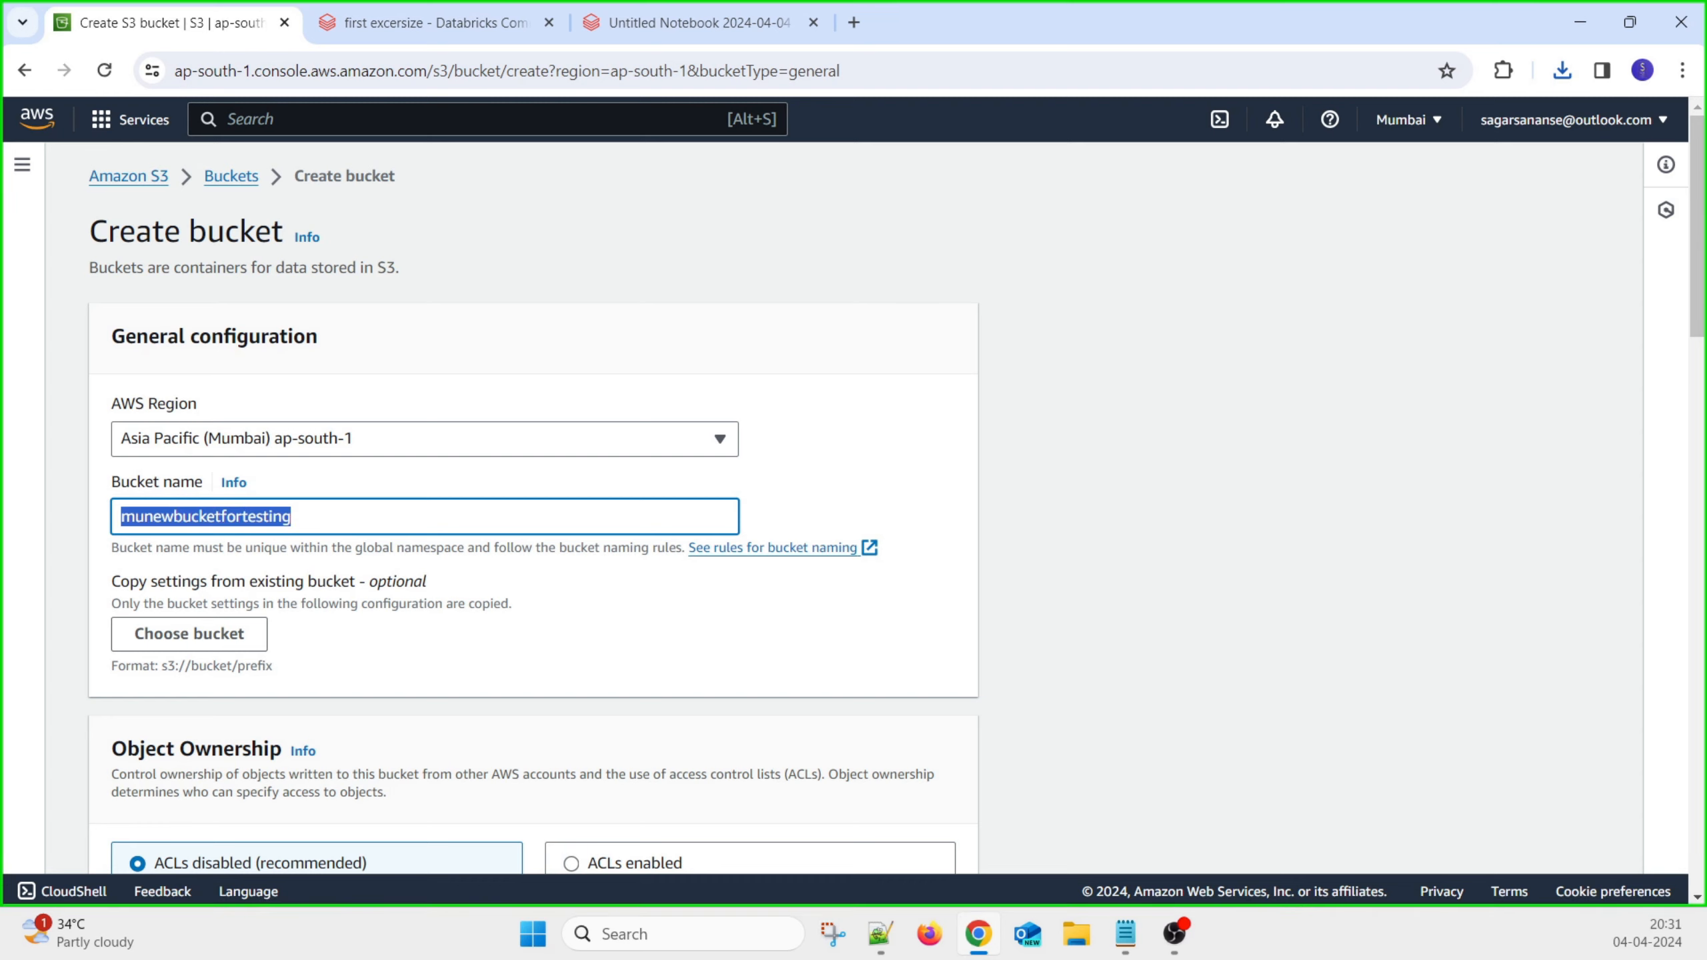
key("alt+Tab")
left_click(595, 538)
type("-")
key("ctrl+v")
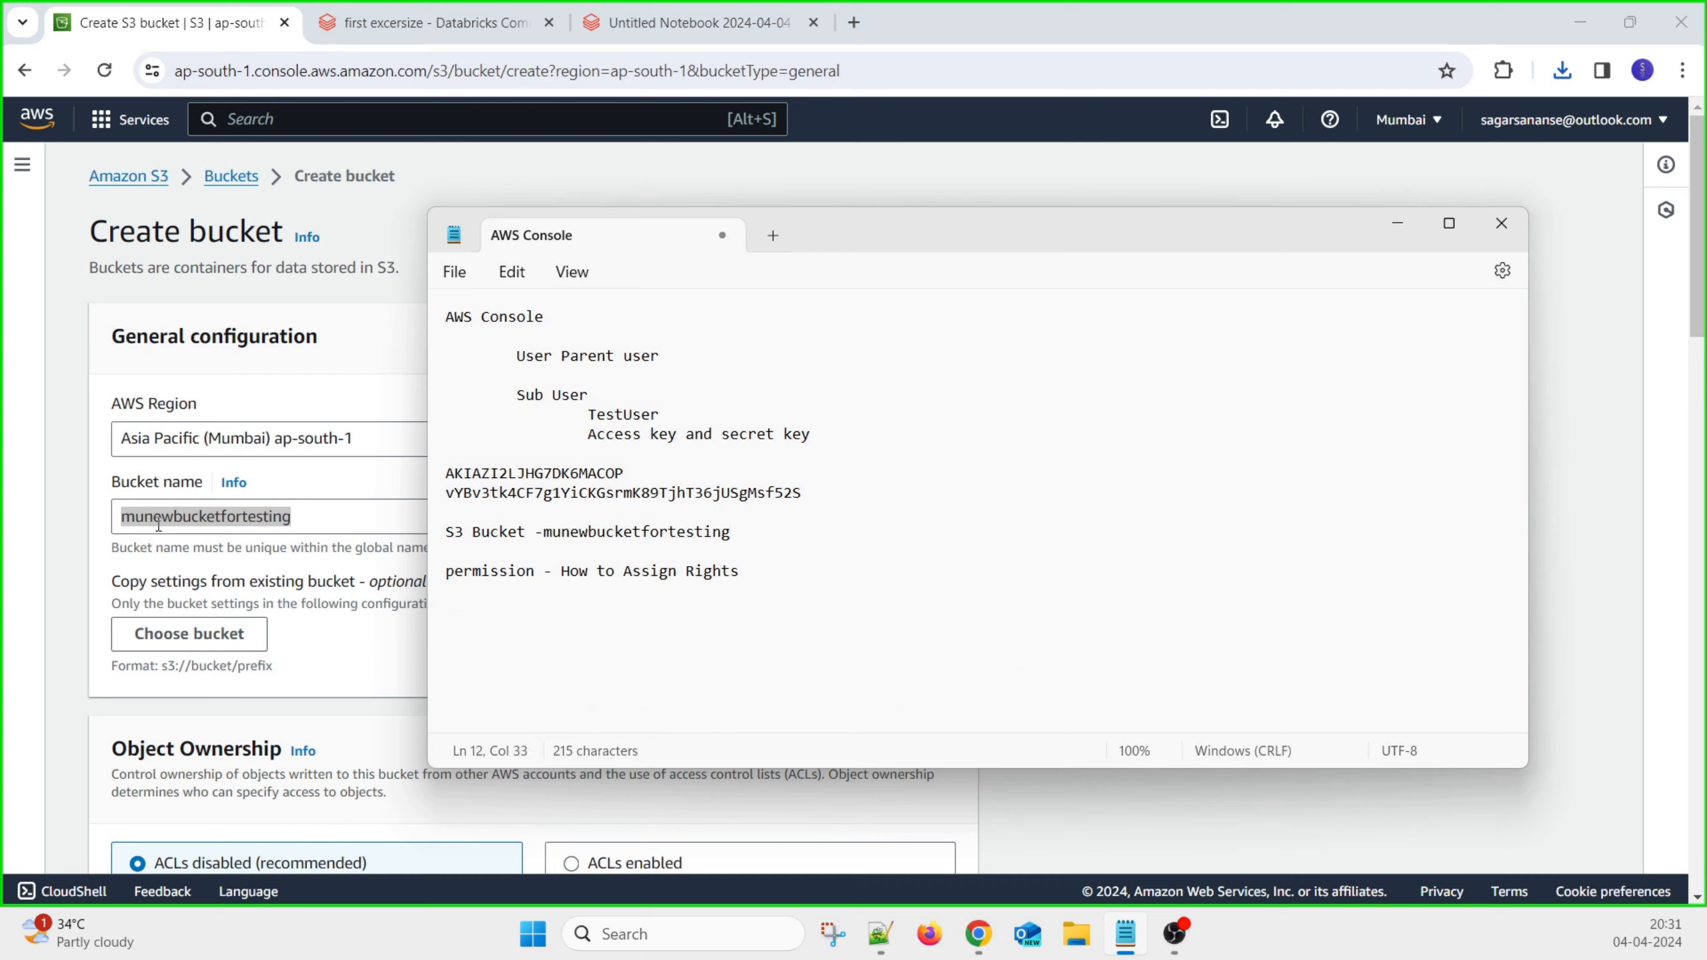
left_click(304, 671)
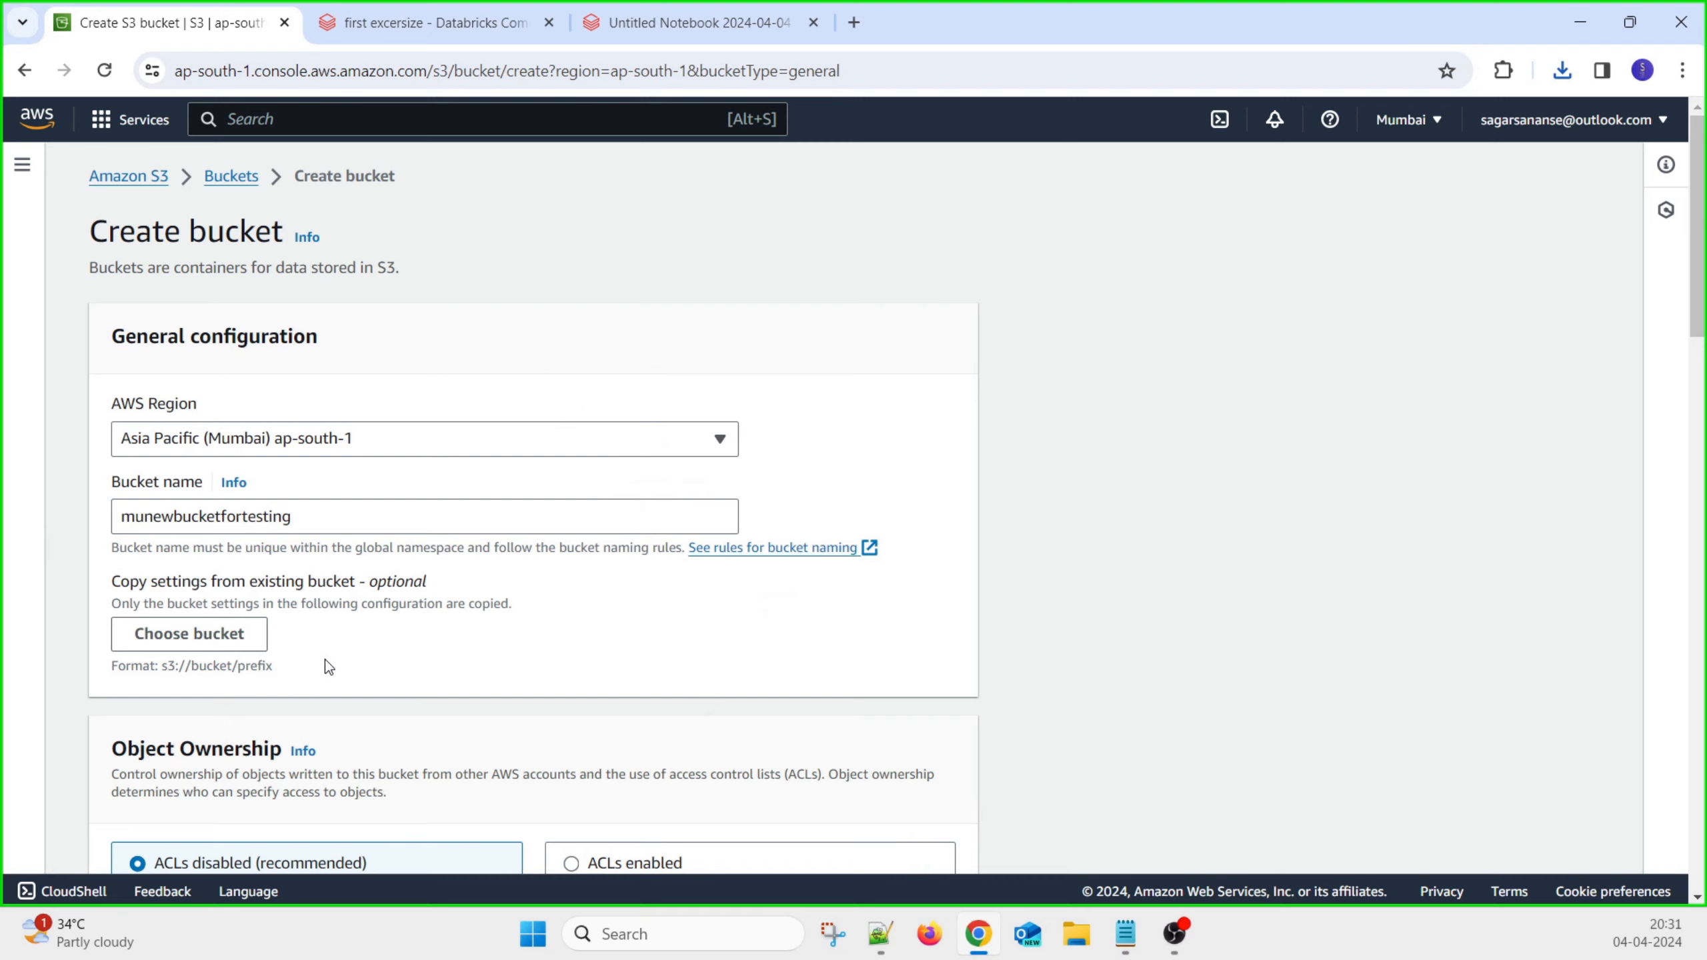
Turn off Block all public access and acknowledge the bucket may become public
scroll(376, 639, "down", 2)
scroll(396, 594, "down", 2)
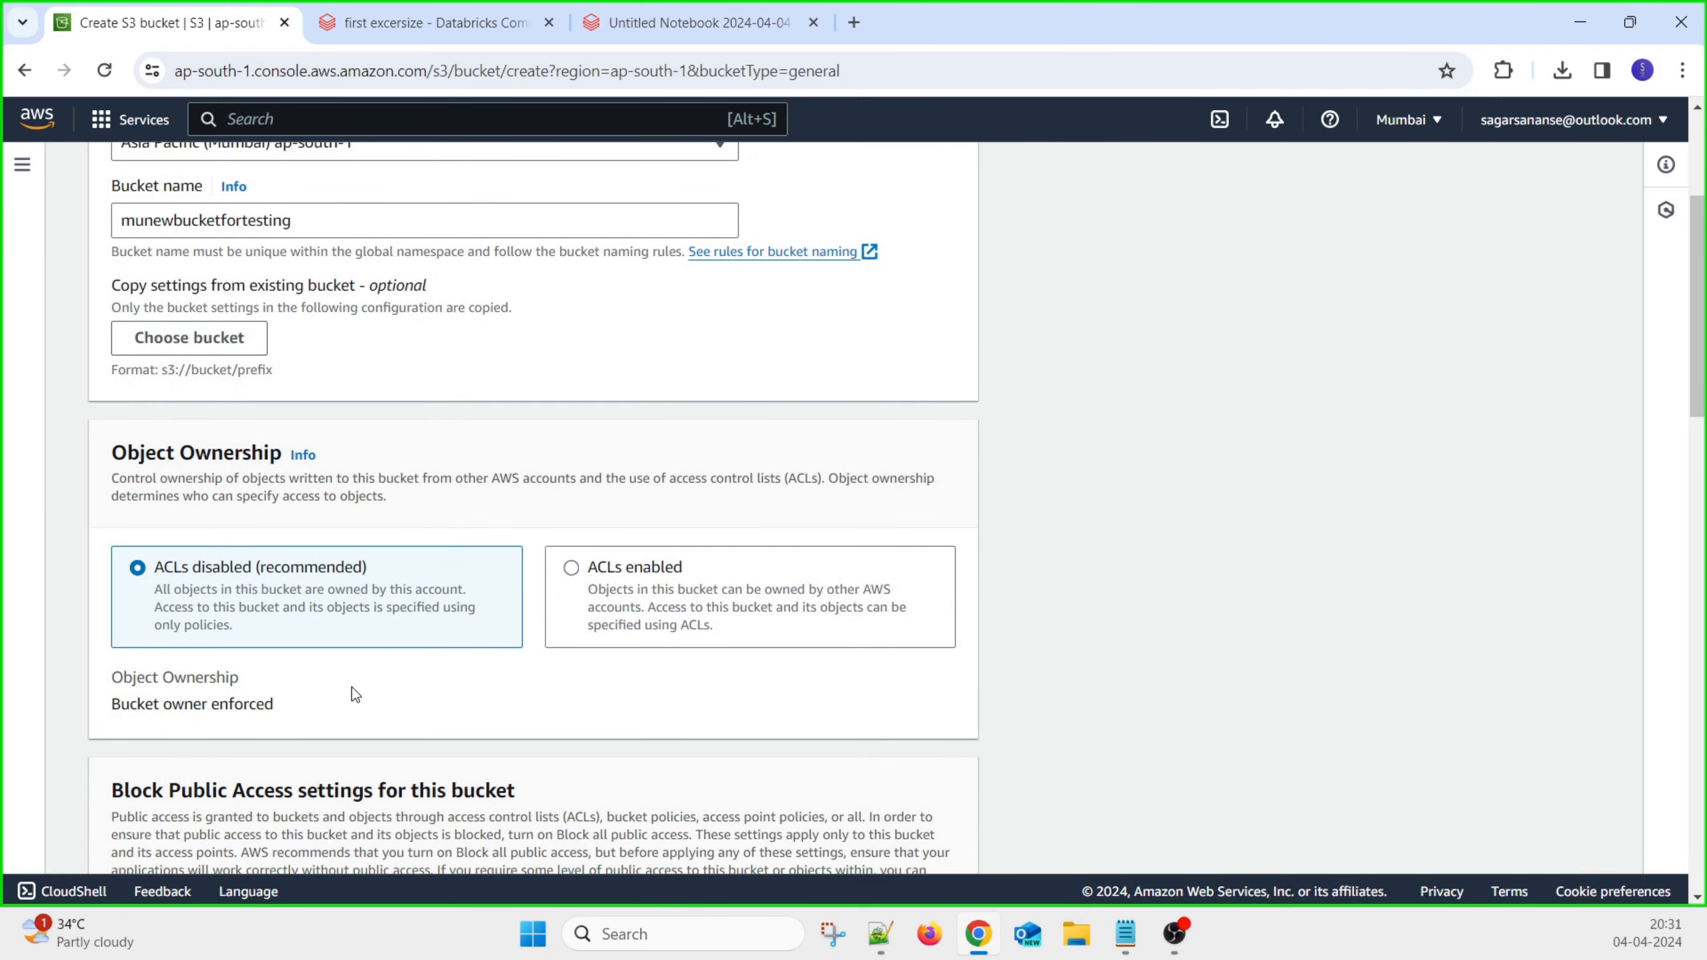
scroll(229, 619, "down", 6)
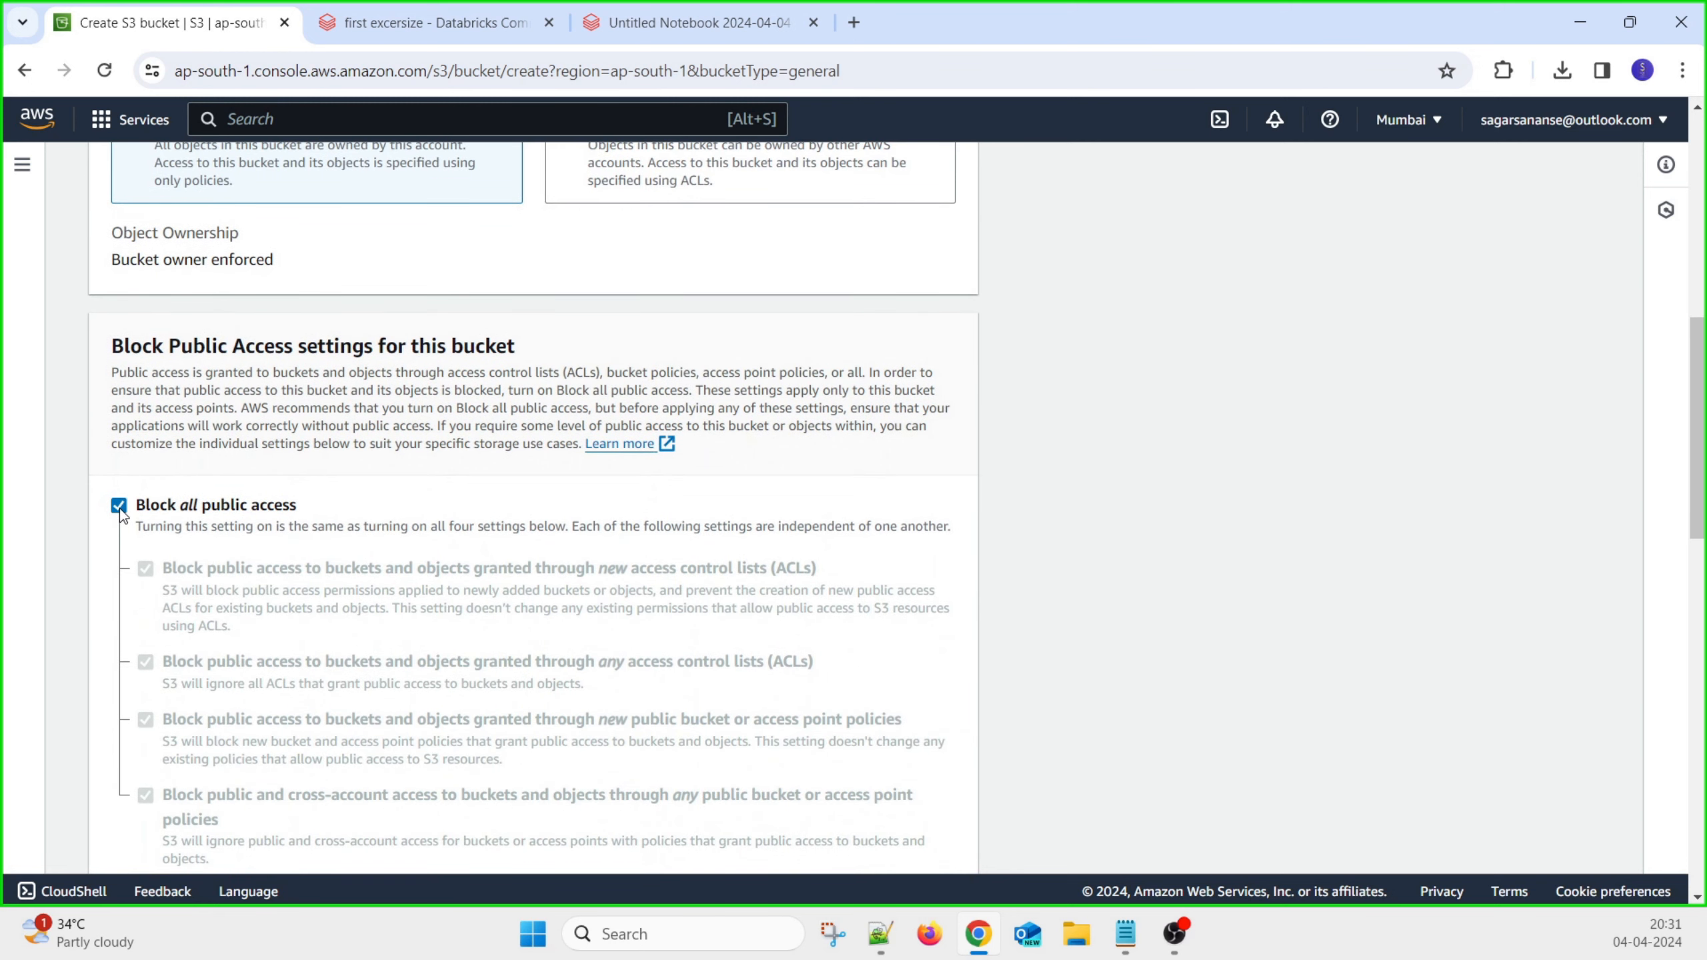
left_click(118, 506)
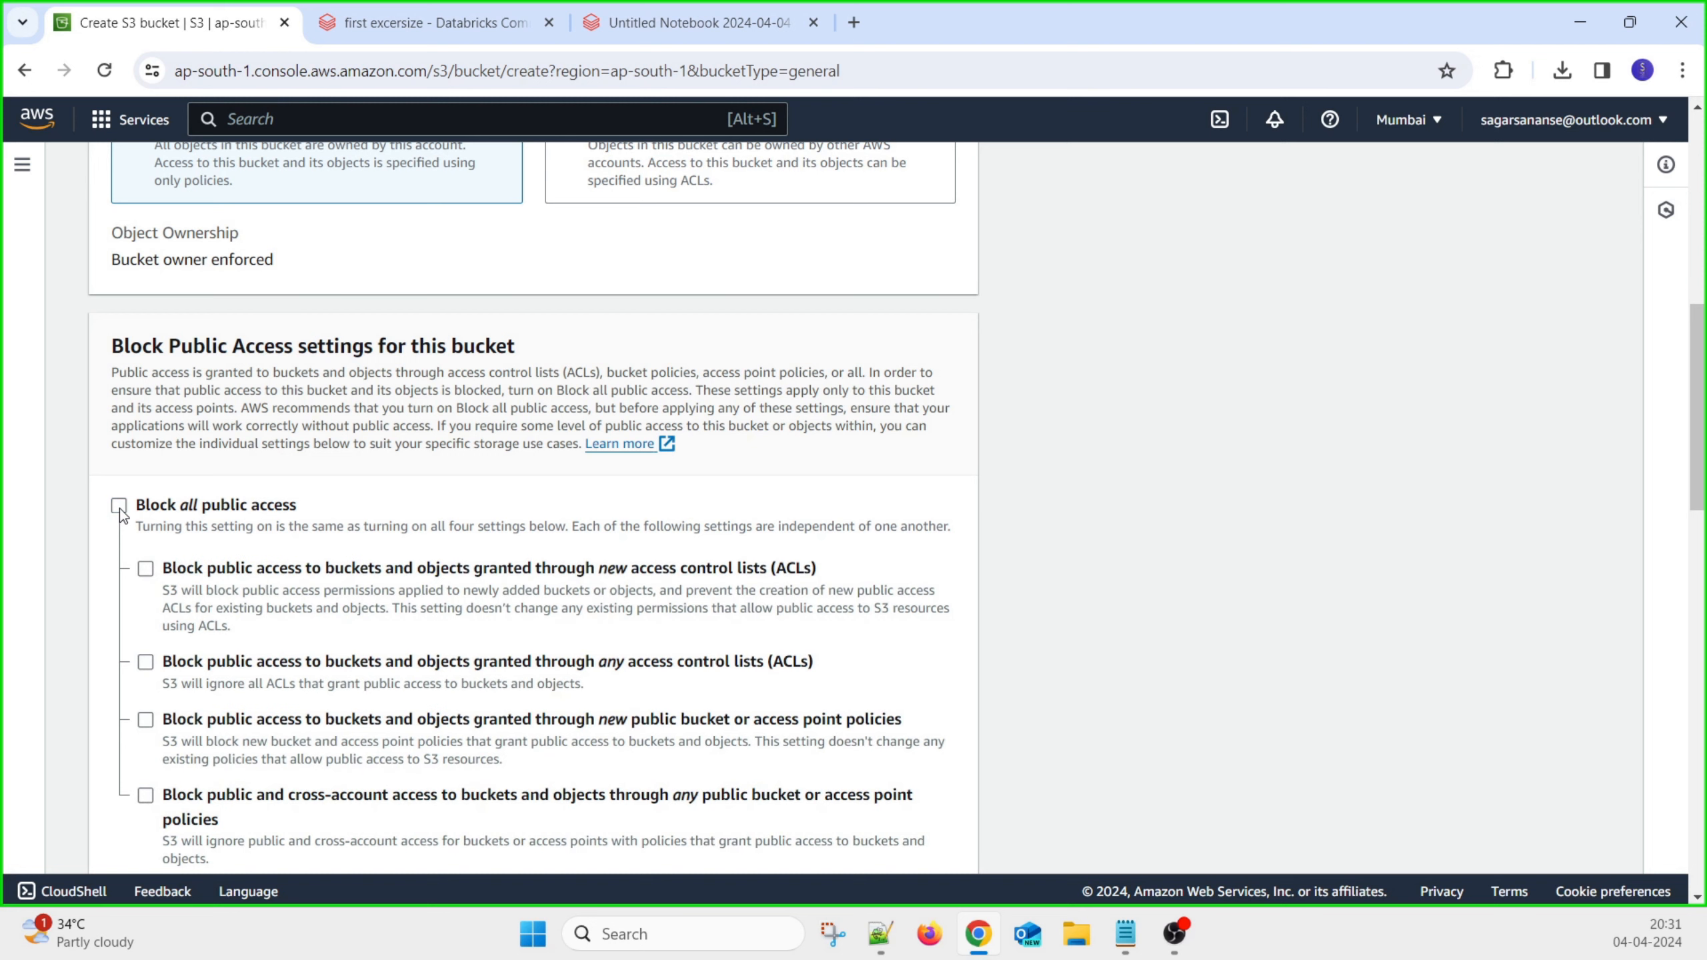
scroll(336, 554, "down", 4)
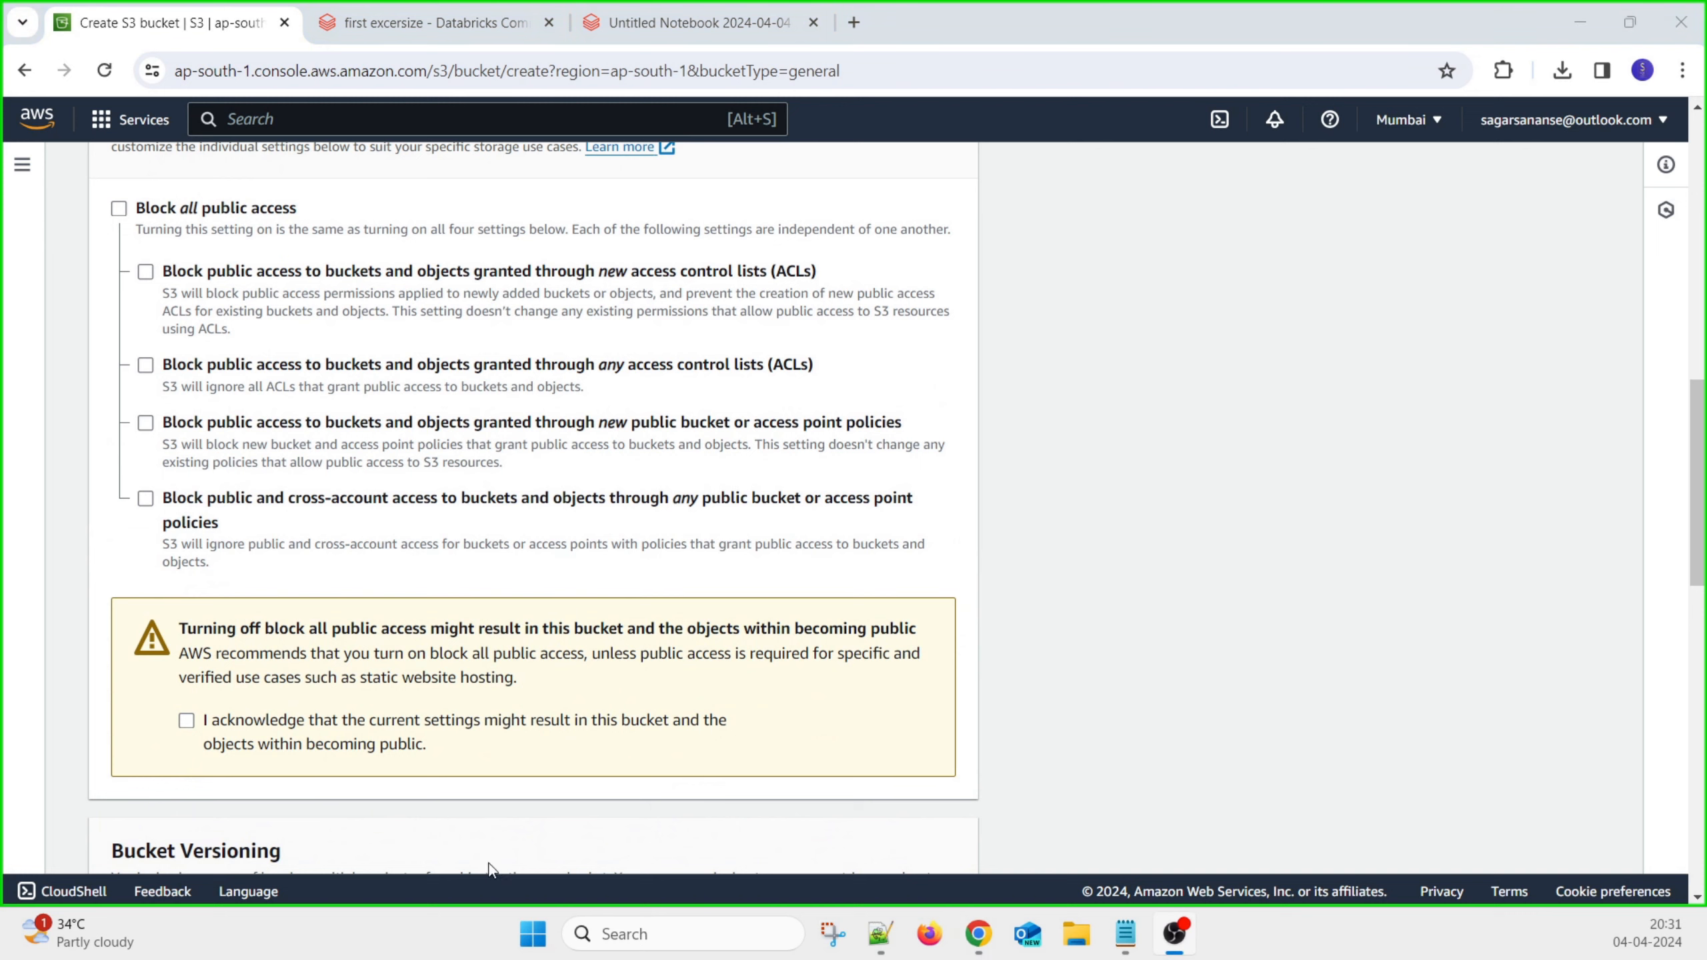
left_click(185, 722)
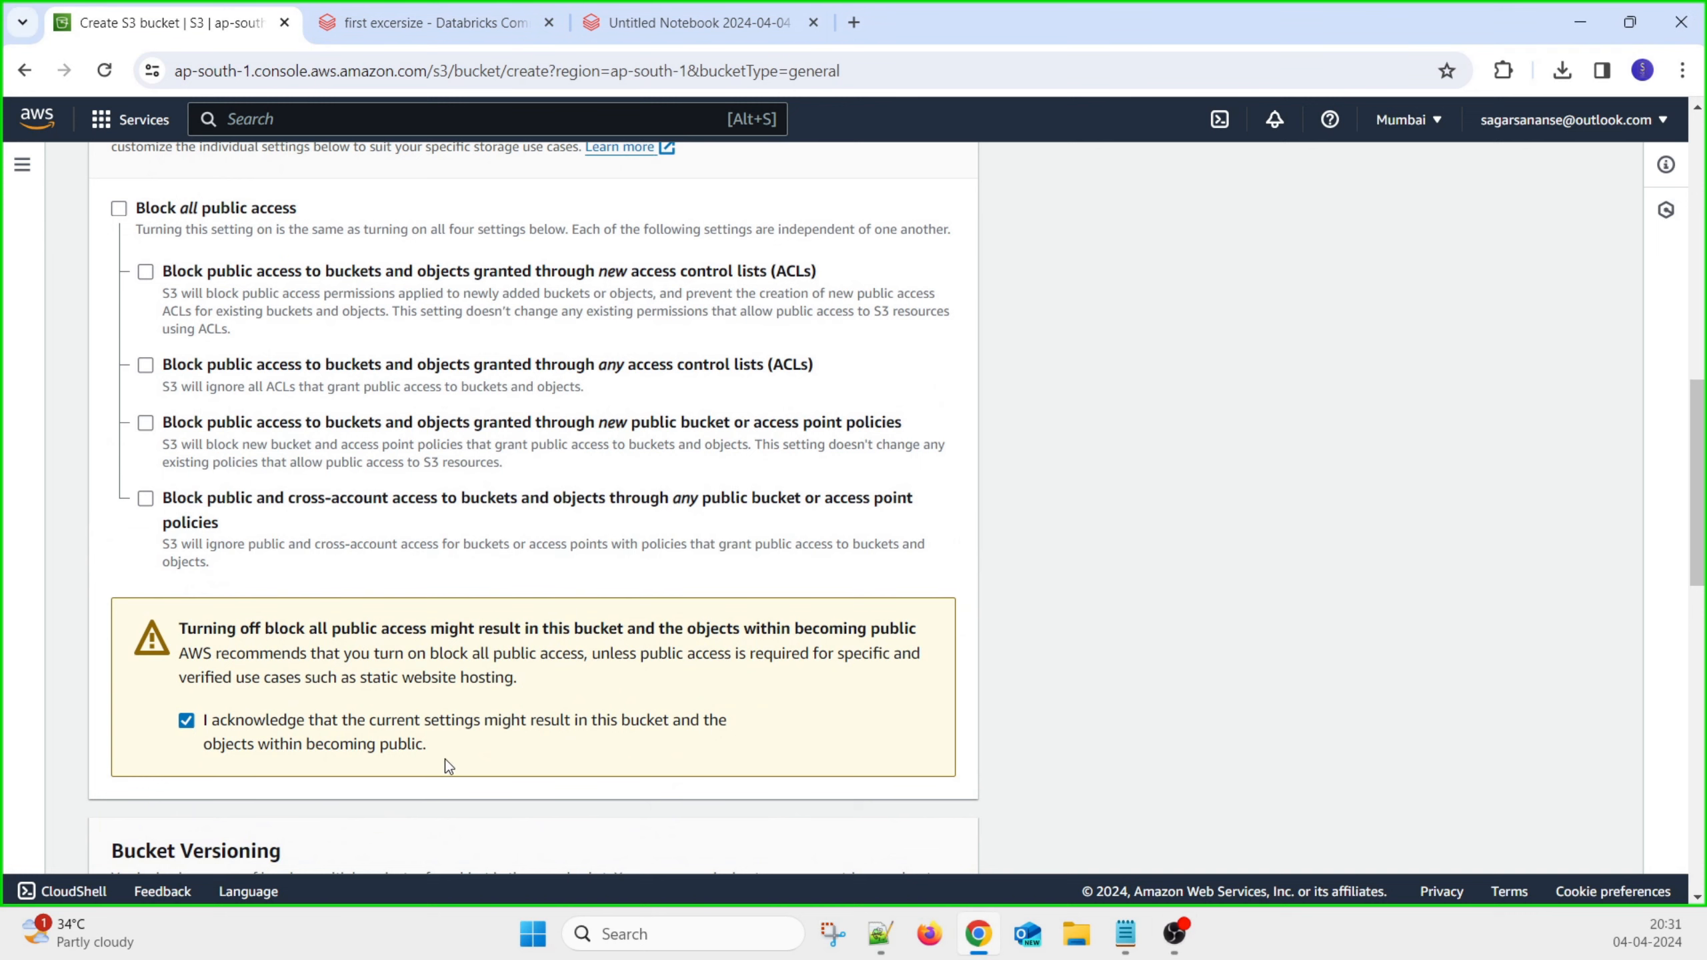
Enable bucket versioning and create the bucket
scroll(446, 767, "down", 4)
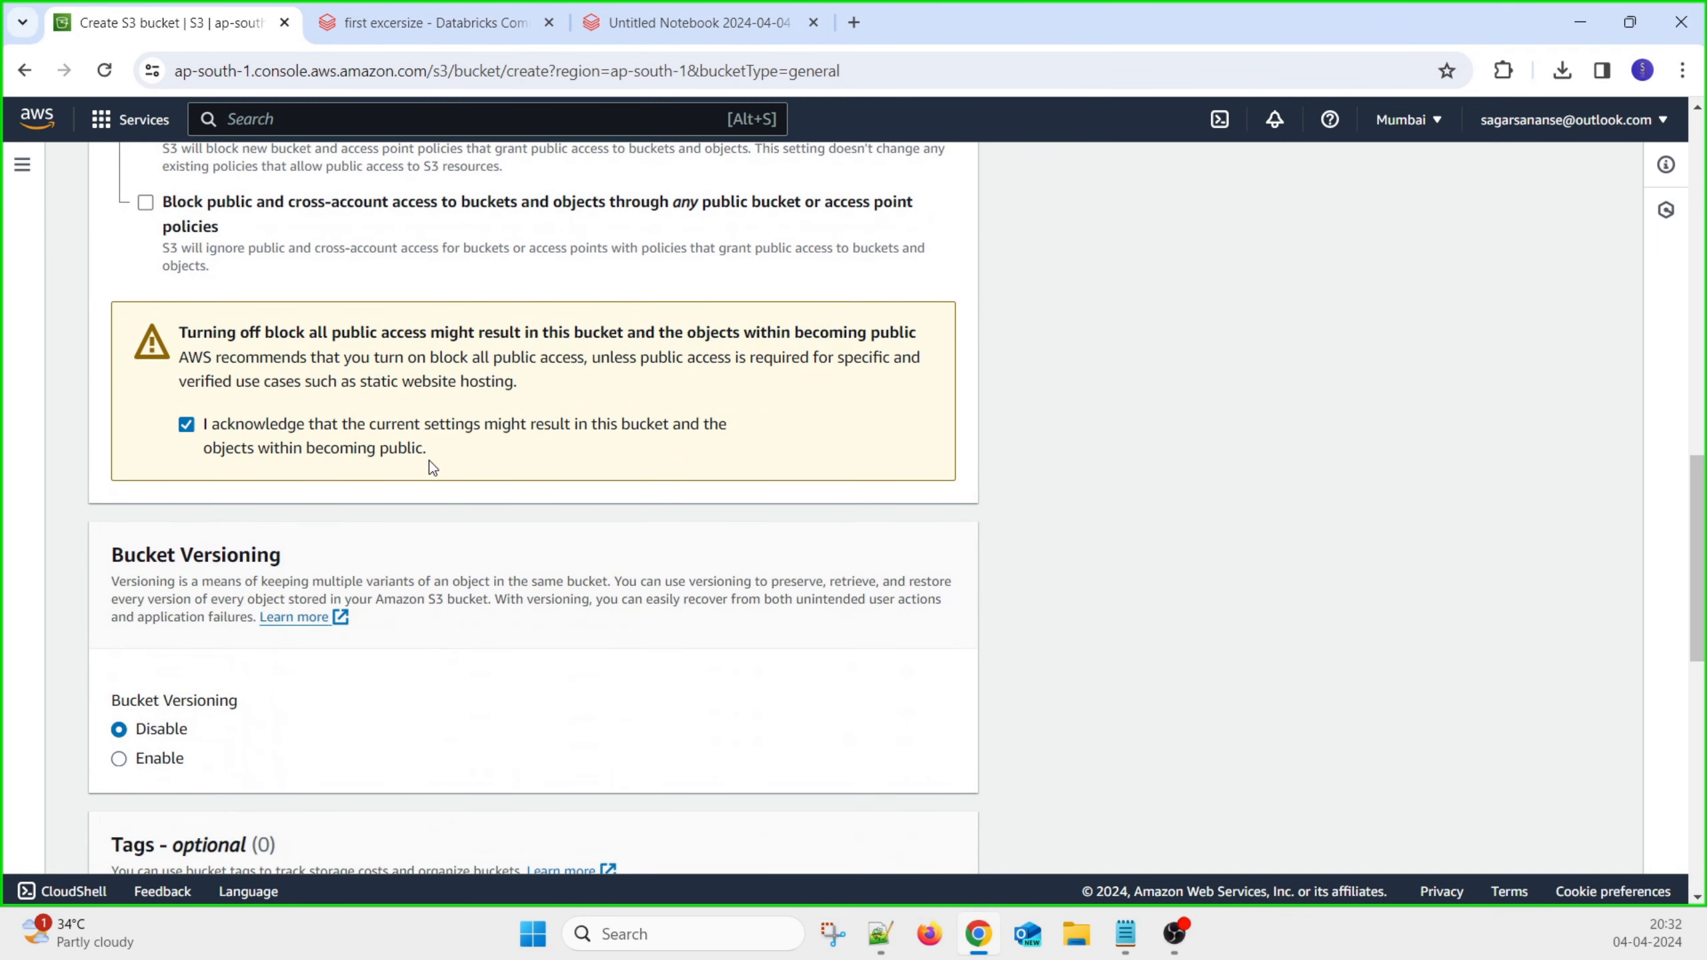
scroll(338, 677, "down", 3)
left_click(124, 464)
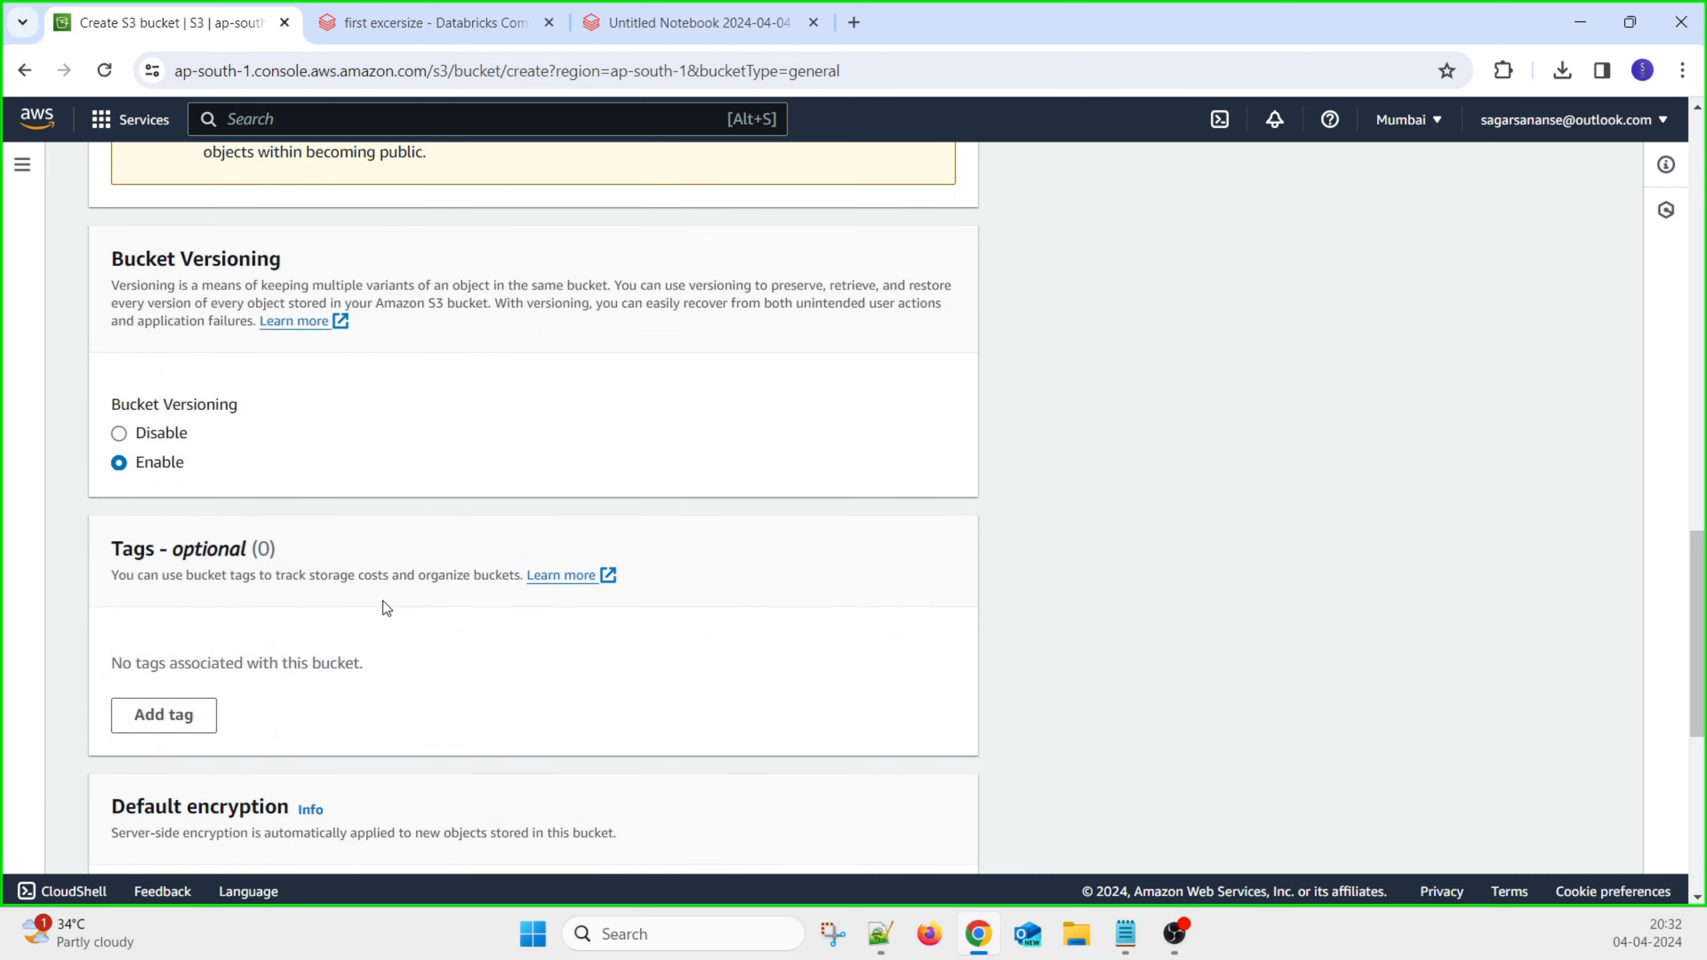
scroll(386, 608, "down", 3)
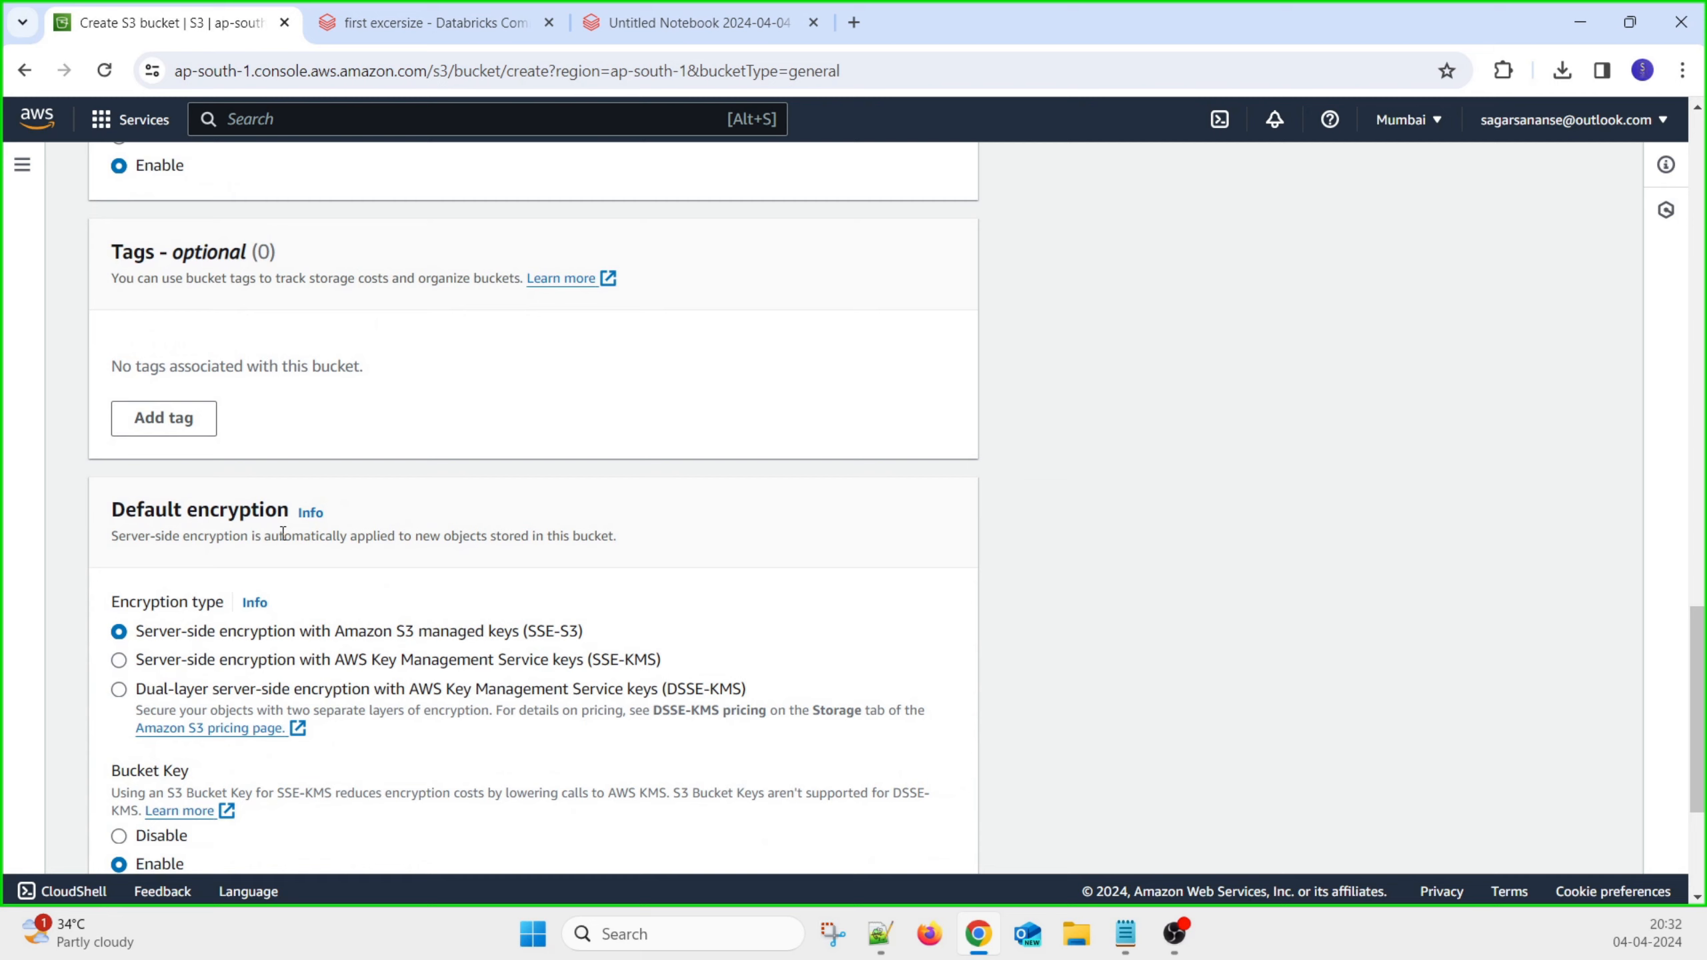
scroll(414, 441, "up", 2)
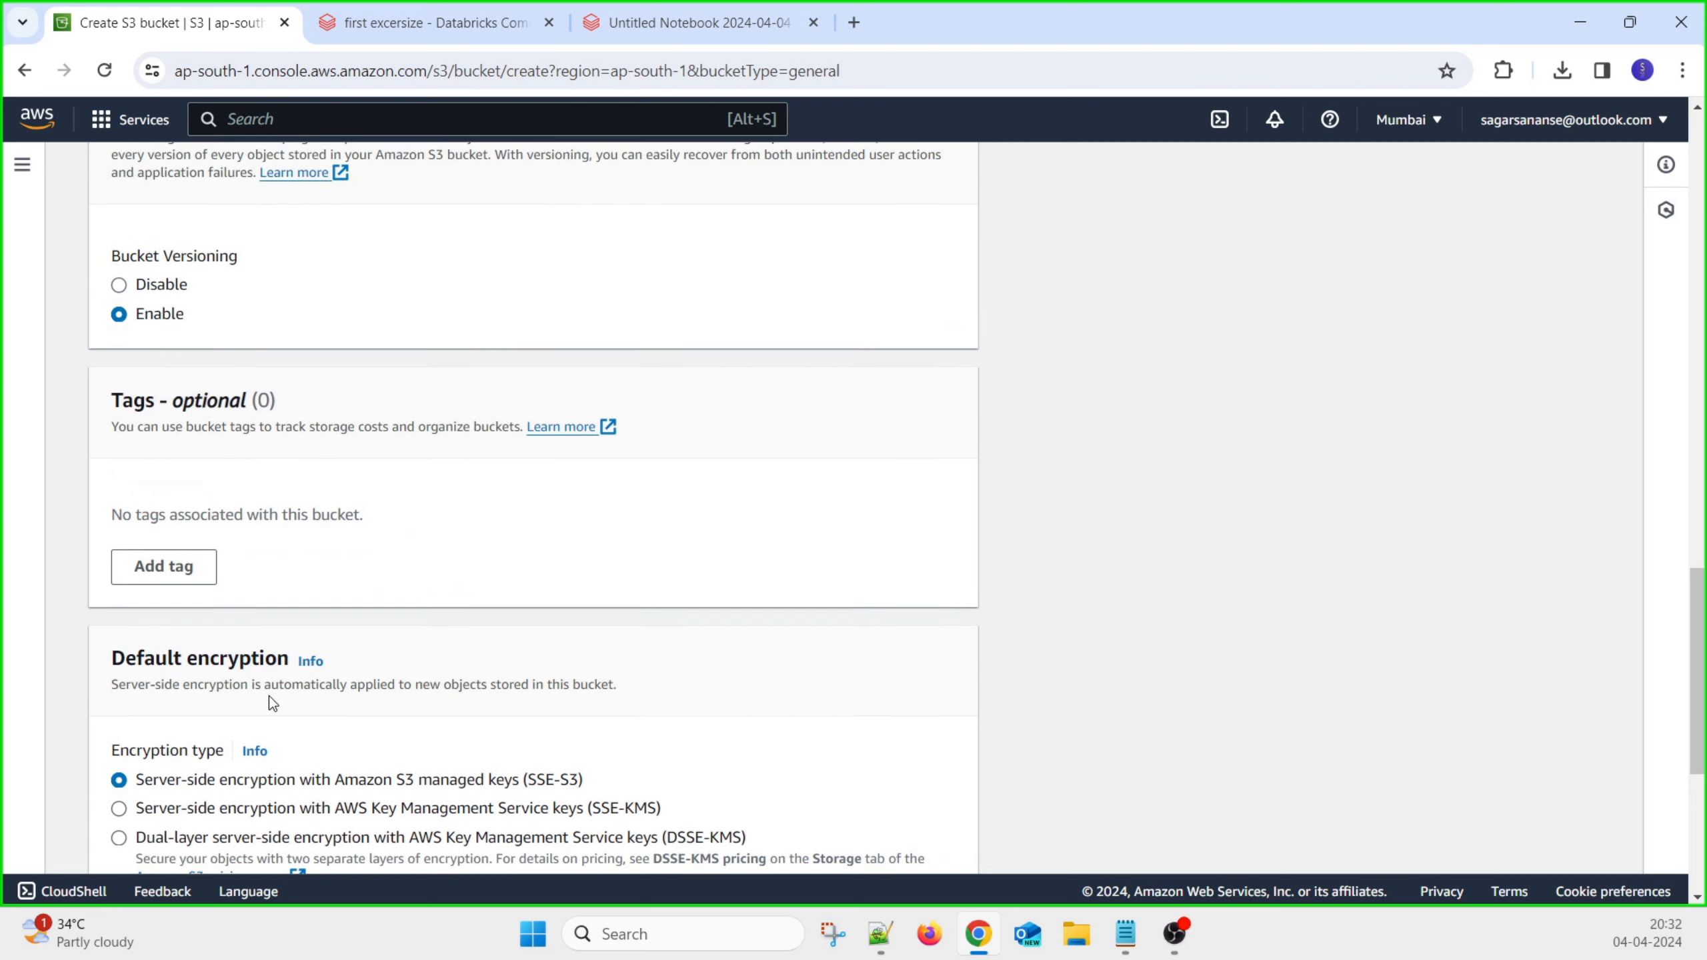
scroll(329, 682, "down", 2)
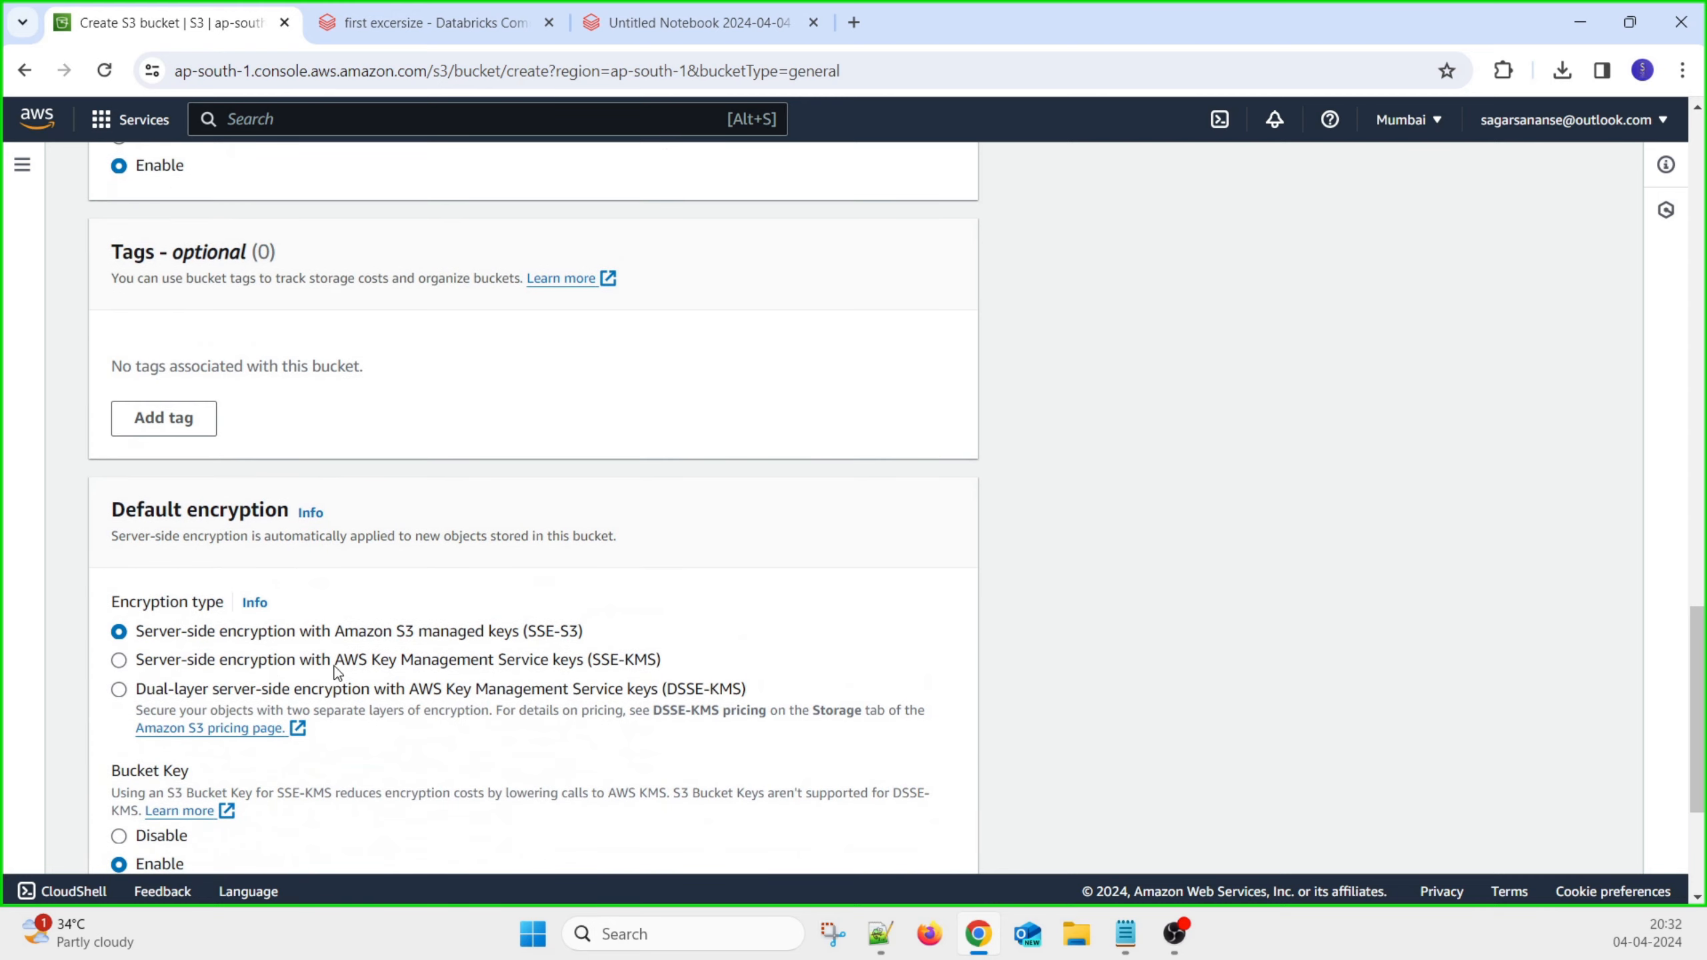
scroll(343, 678, "down", 2)
scroll(216, 767, "down", 2)
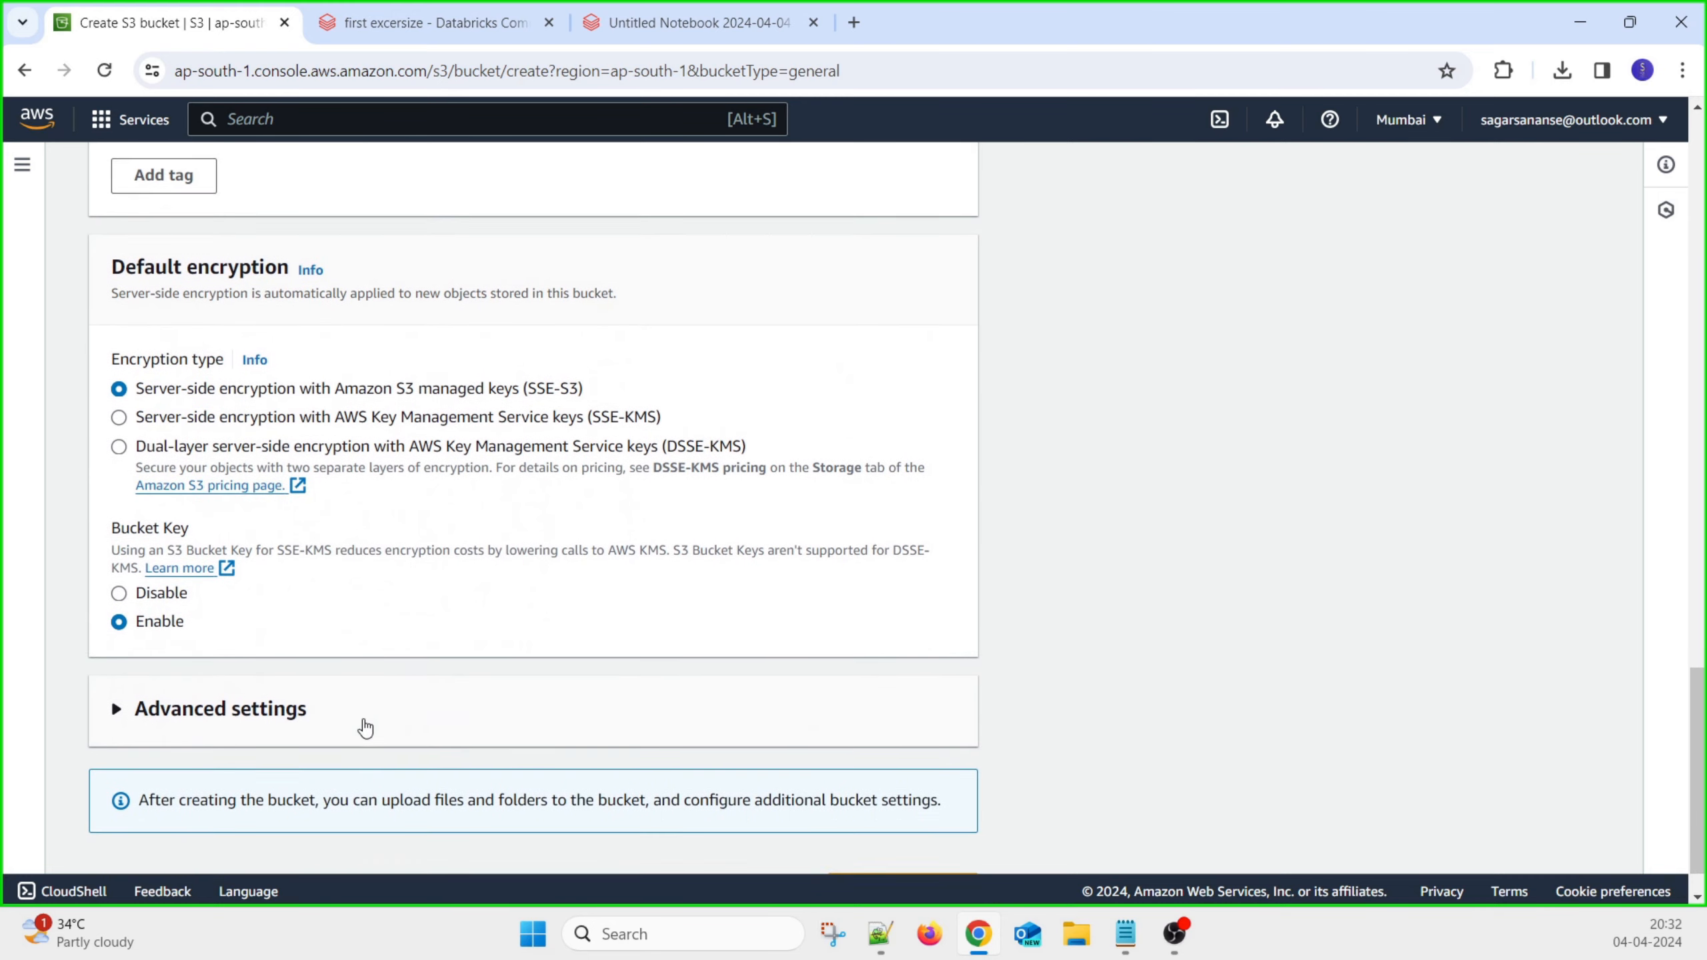
left_click(894, 845)
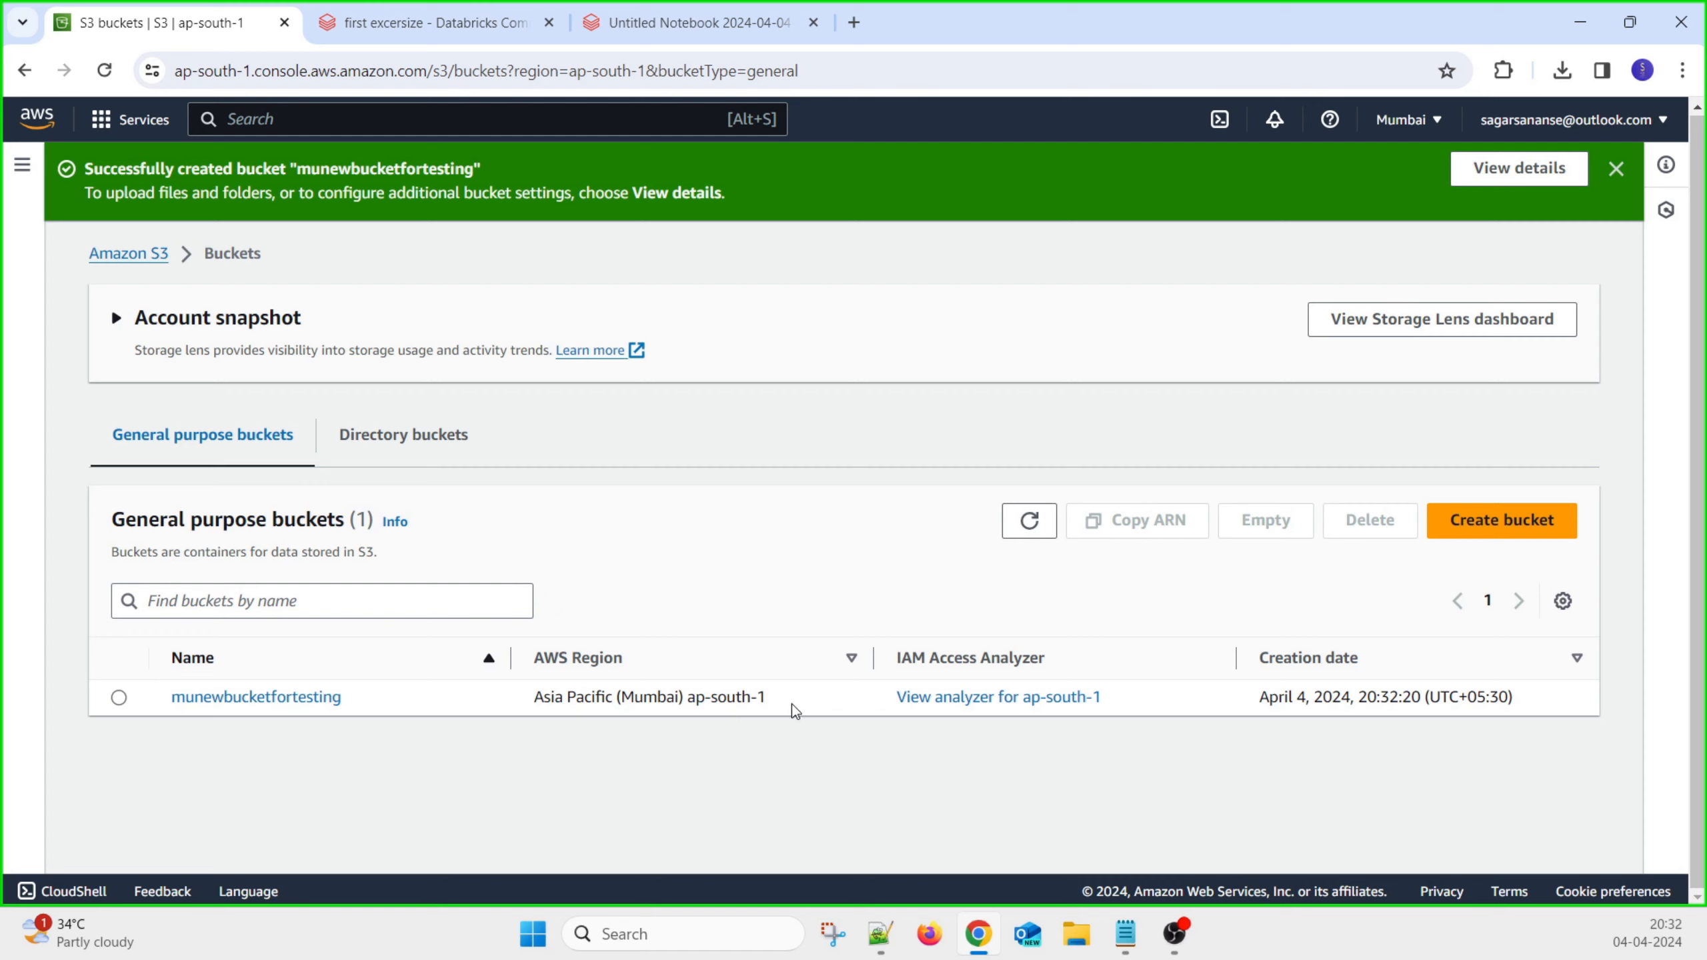
Upload Devin AI.txt from the Desktop into the munewbucketfortesting bucket
left_click(282, 700)
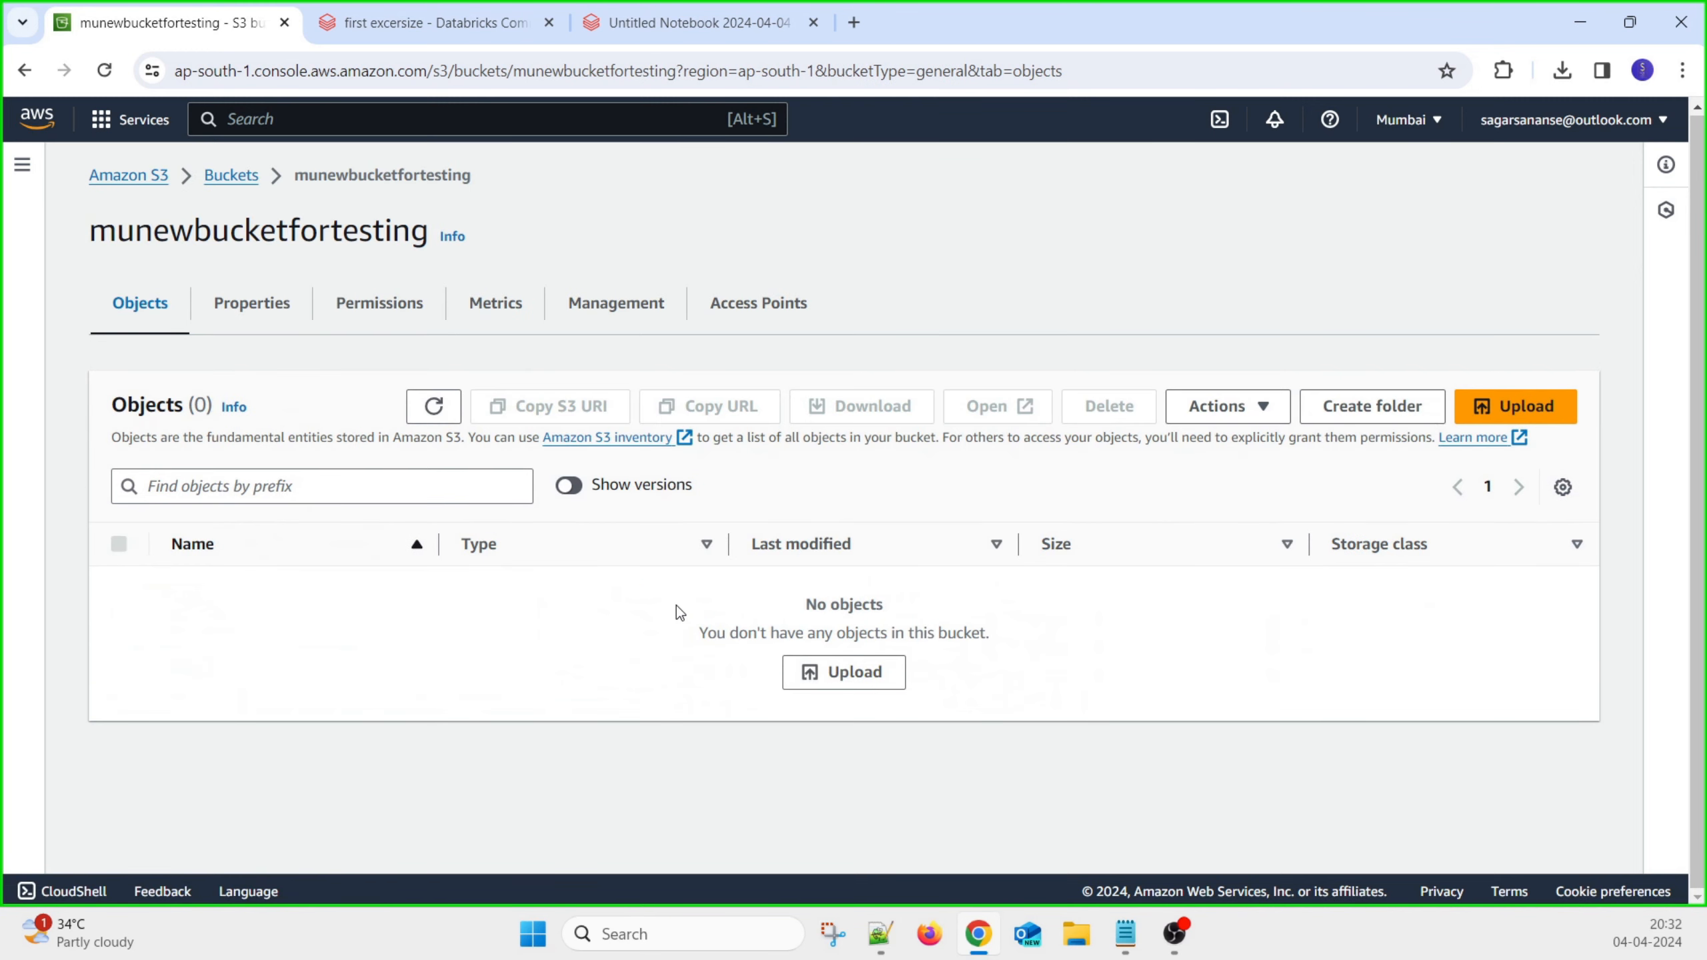
left_click(839, 685)
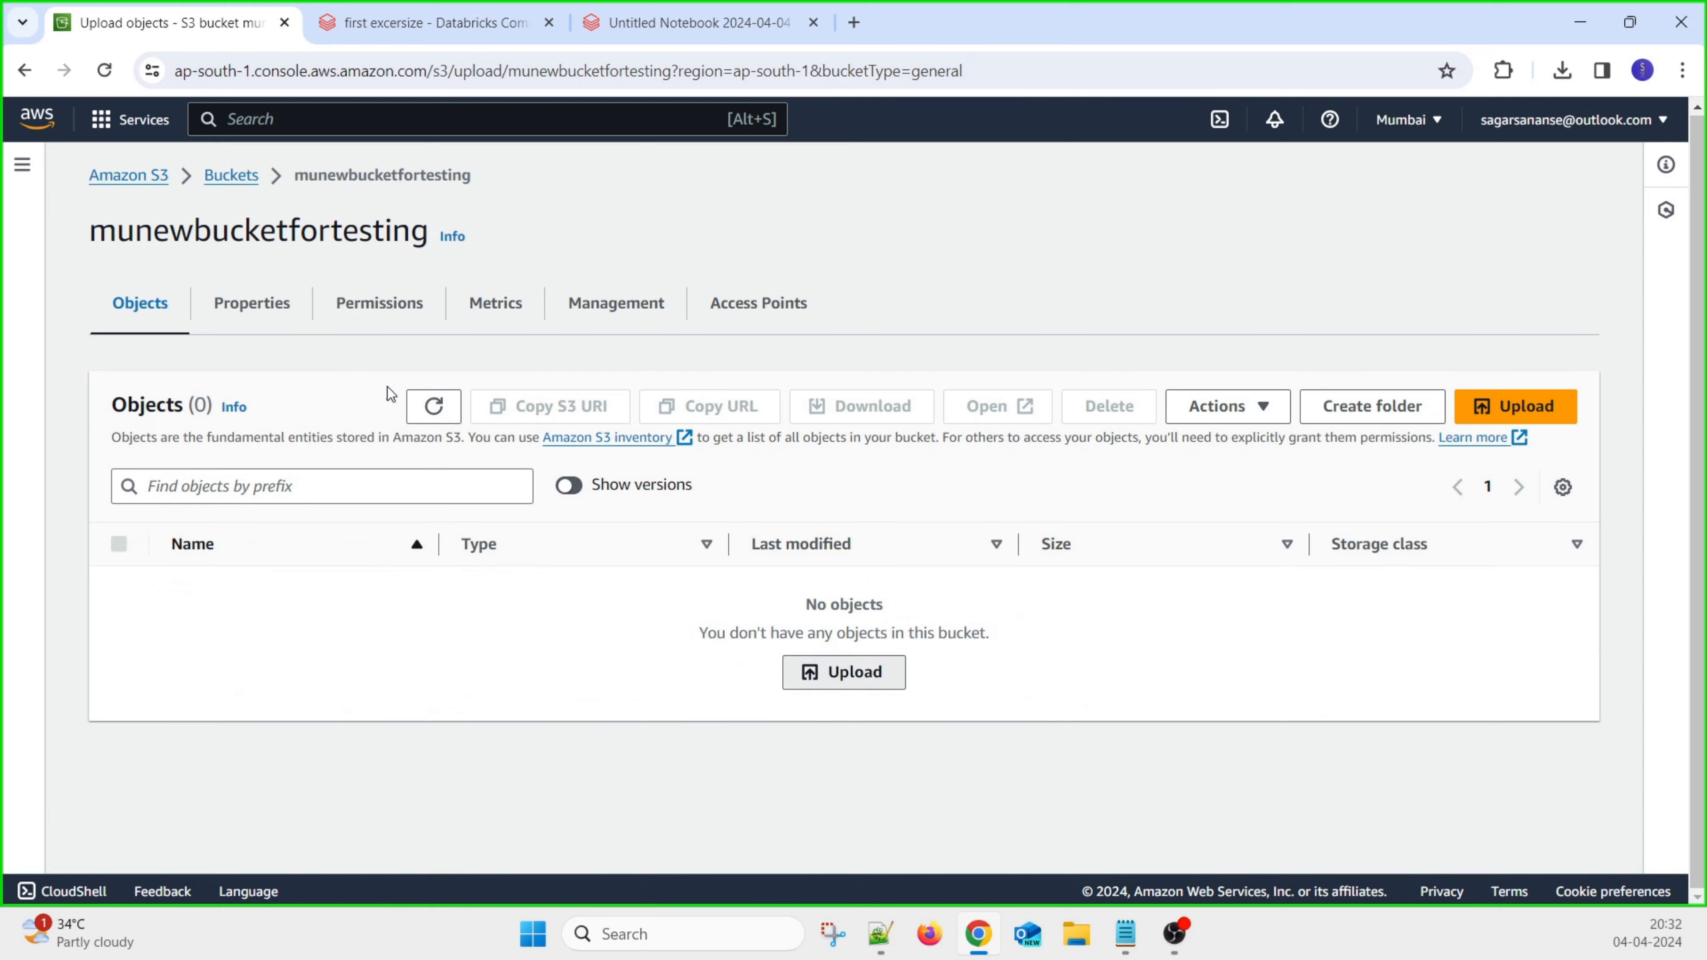
left_click(747, 456)
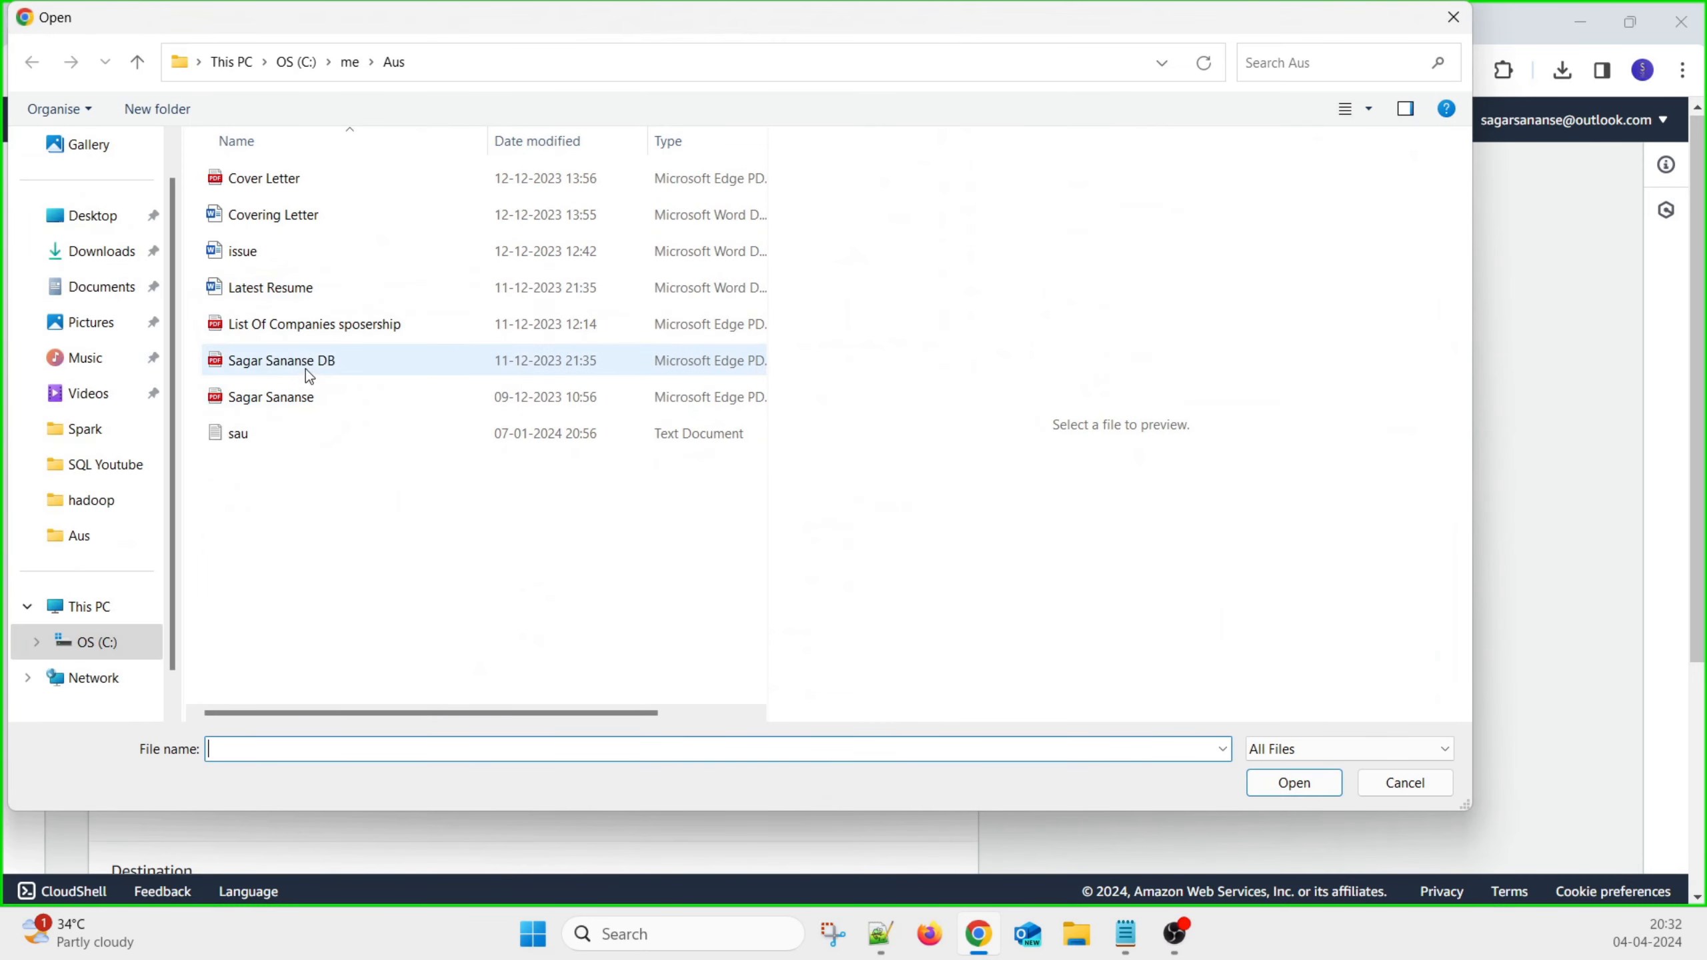
left_click(94, 222)
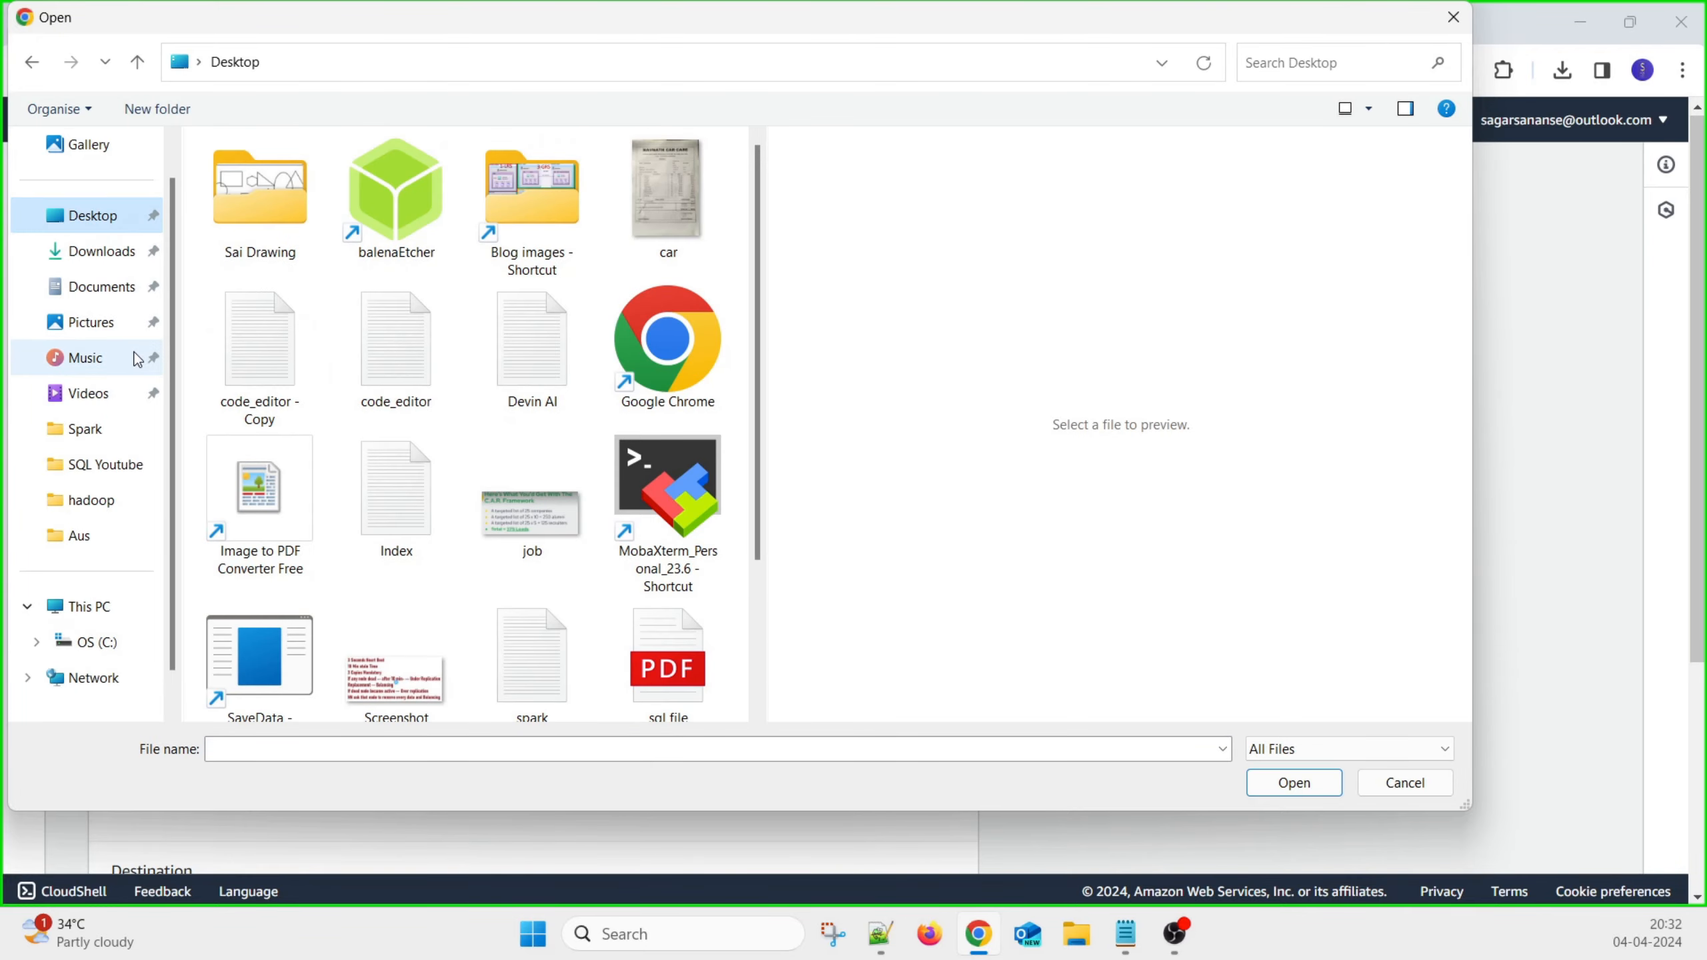
left_click(531, 346)
double_click(556, 342)
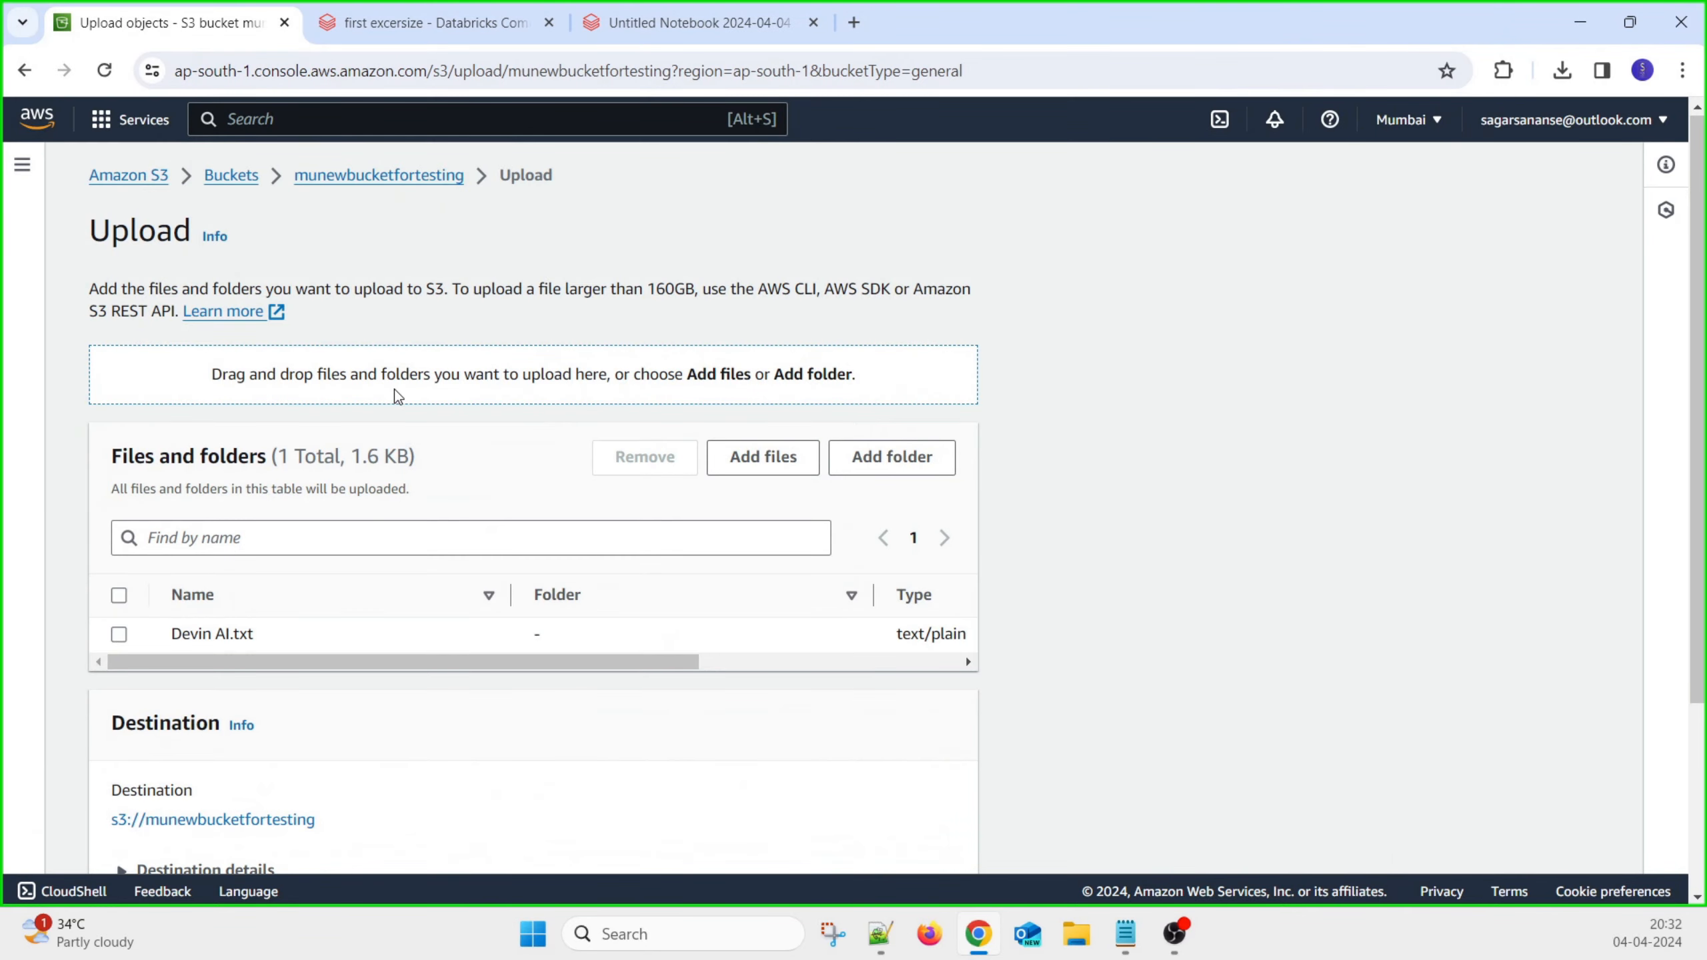
left_click_drag(539, 656, 324, 690)
scroll(941, 538, "down", 4)
left_click(916, 831)
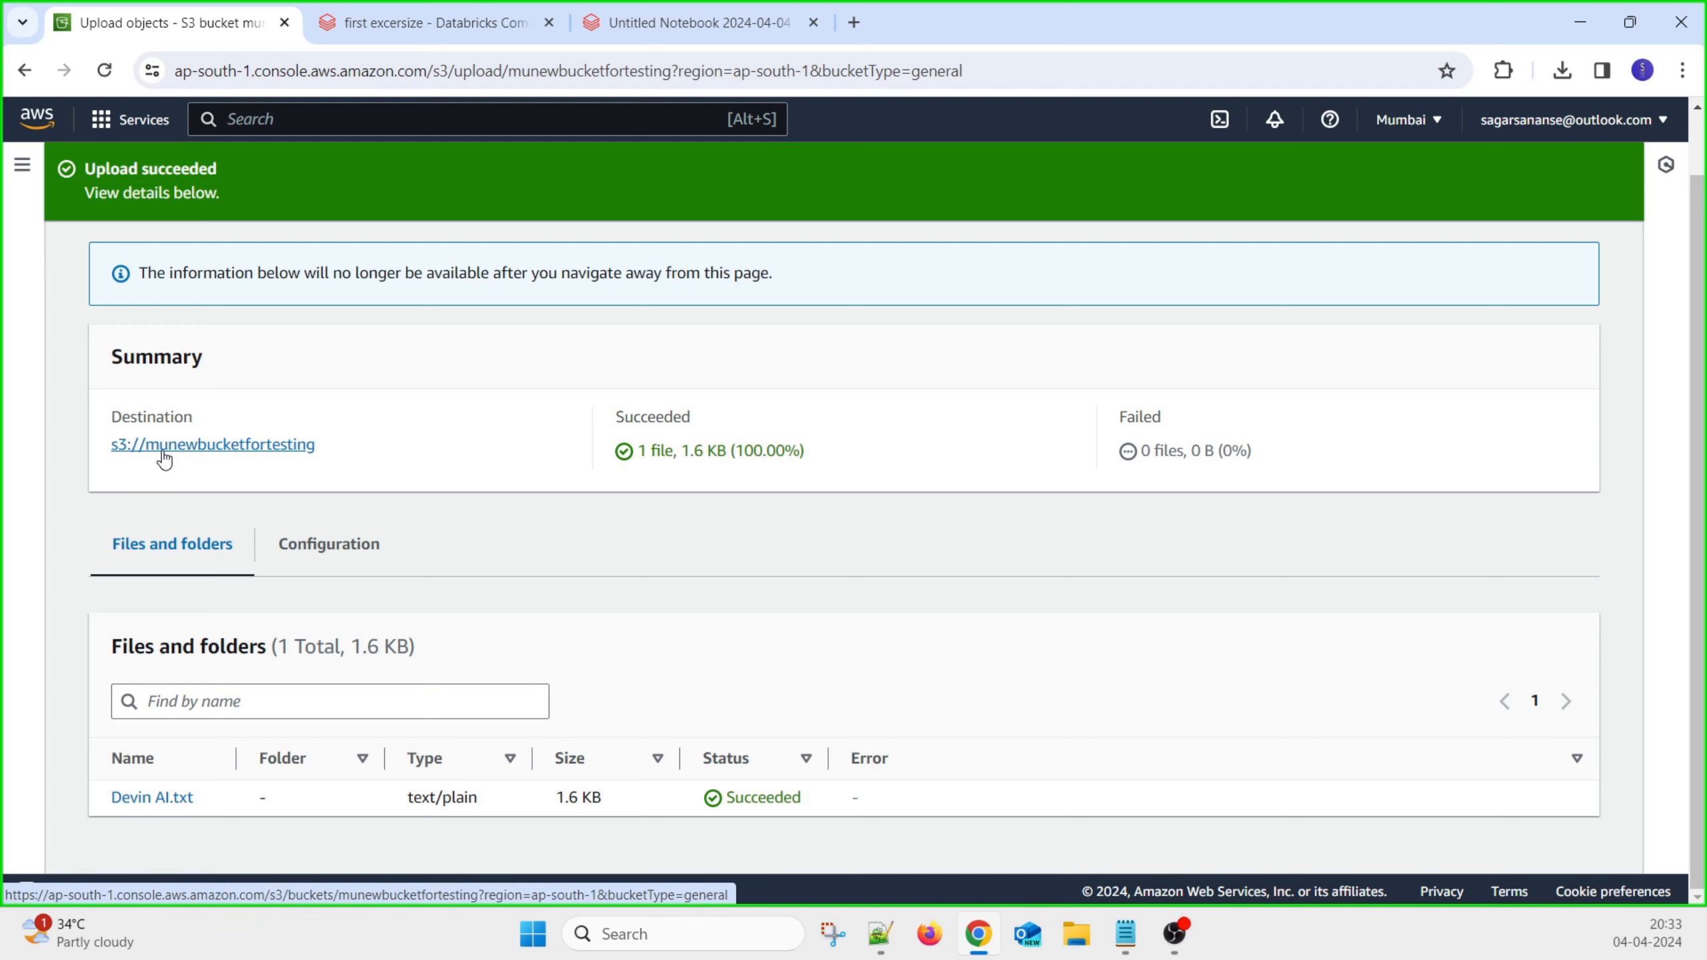
Copy the bucket name munewbucketfortesting into the notes file
scroll(452, 449, "up", 1)
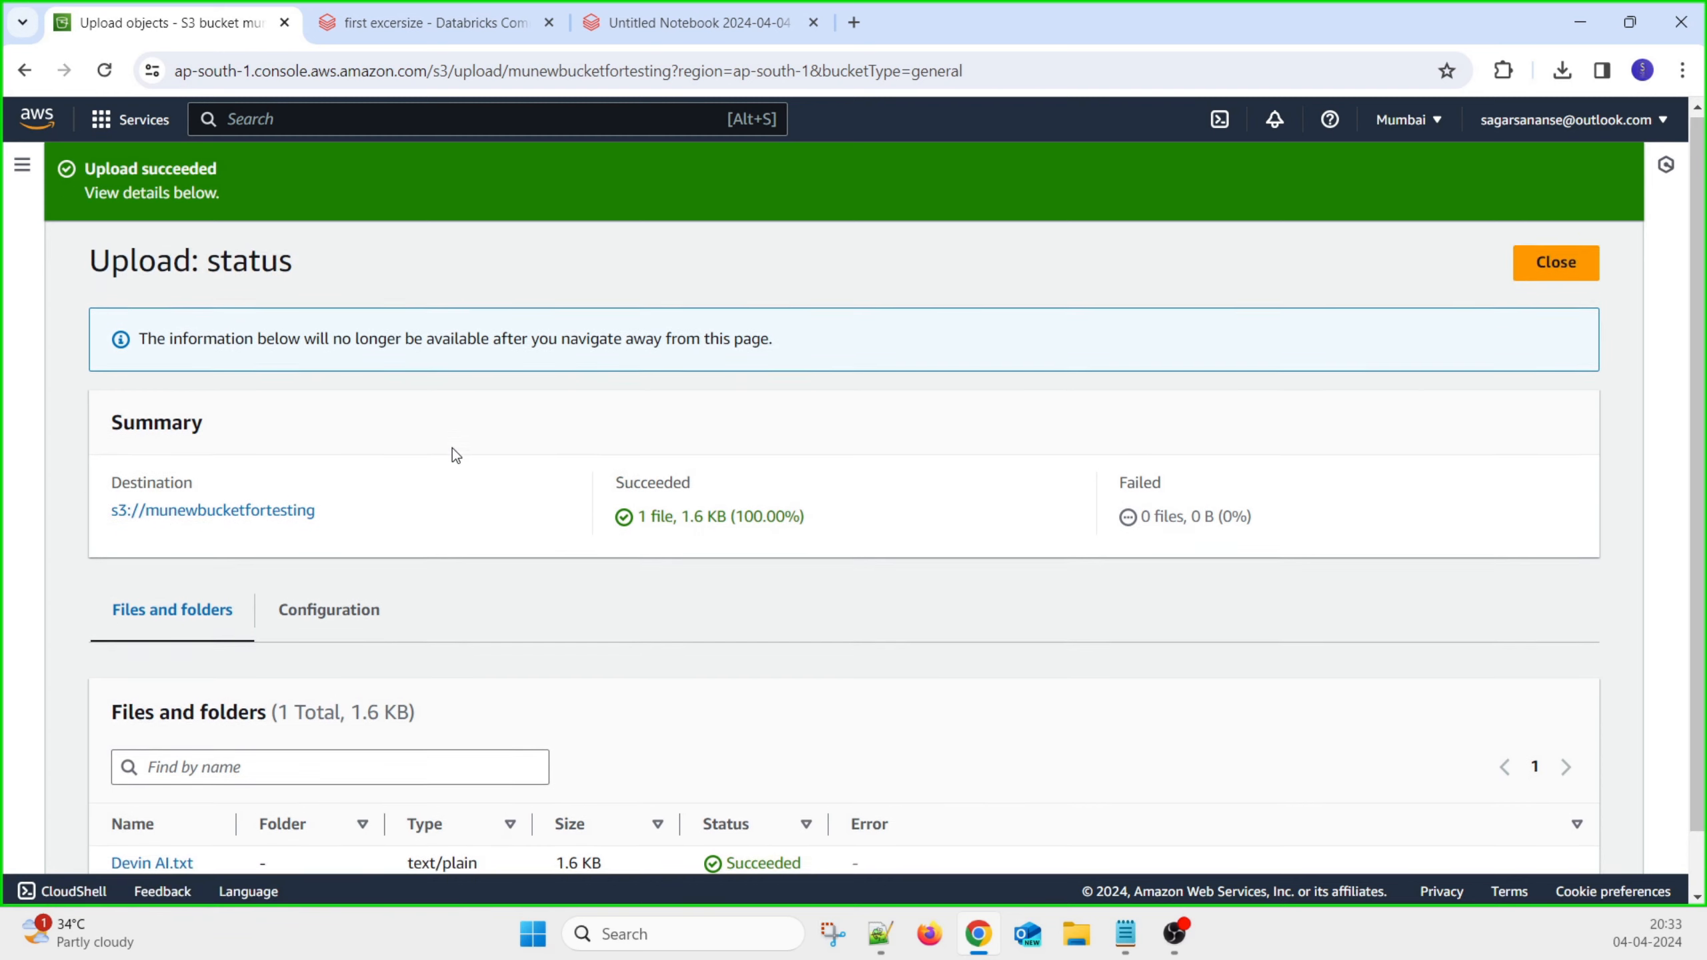
left_click(1530, 272)
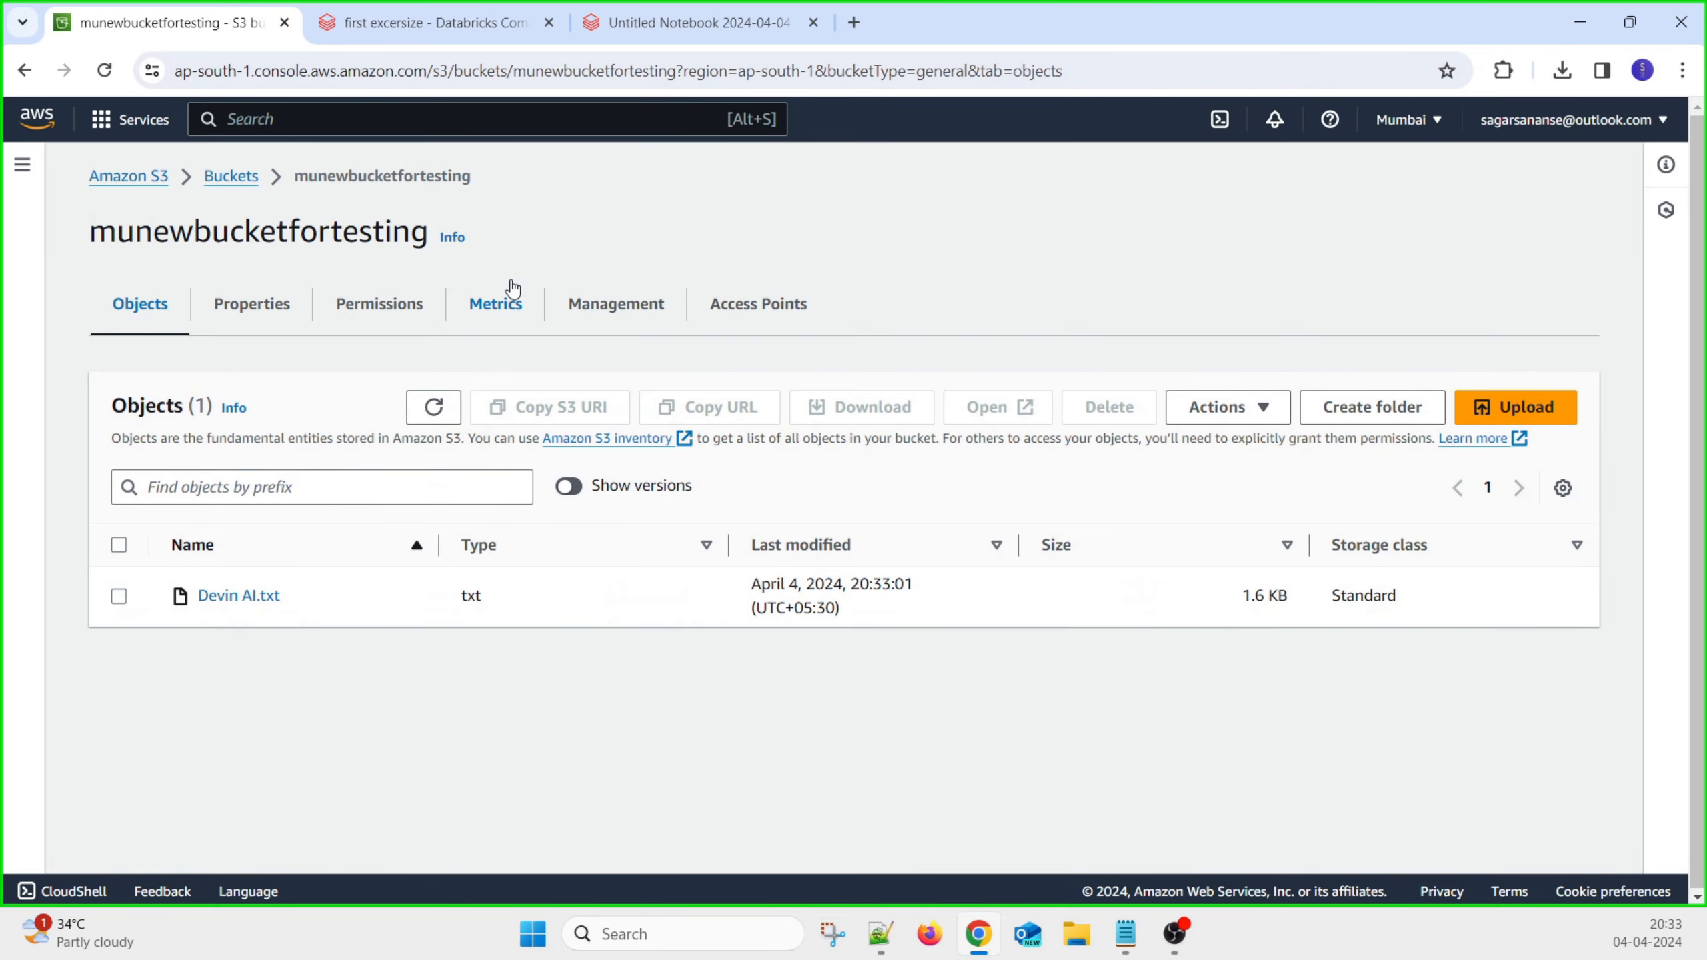
left_click_drag(425, 234, 100, 222)
key("ctrl+c")
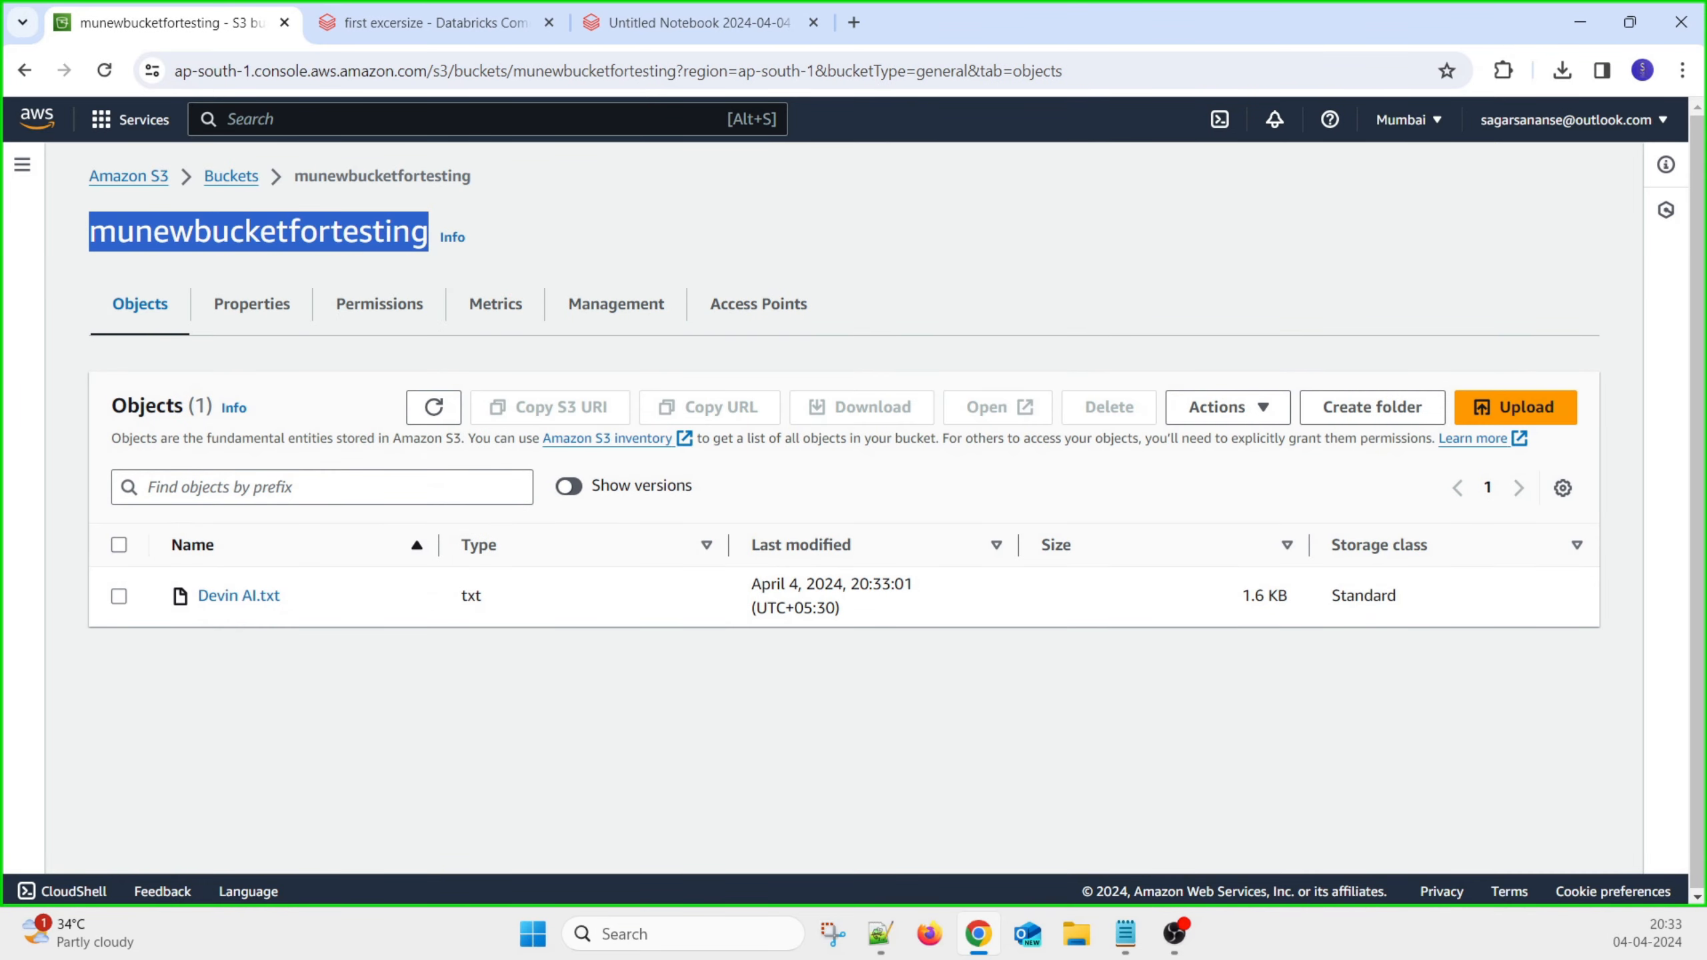
key("alt+Tab")
left_click(623, 543)
double_click(624, 540)
key("ctrl+v")
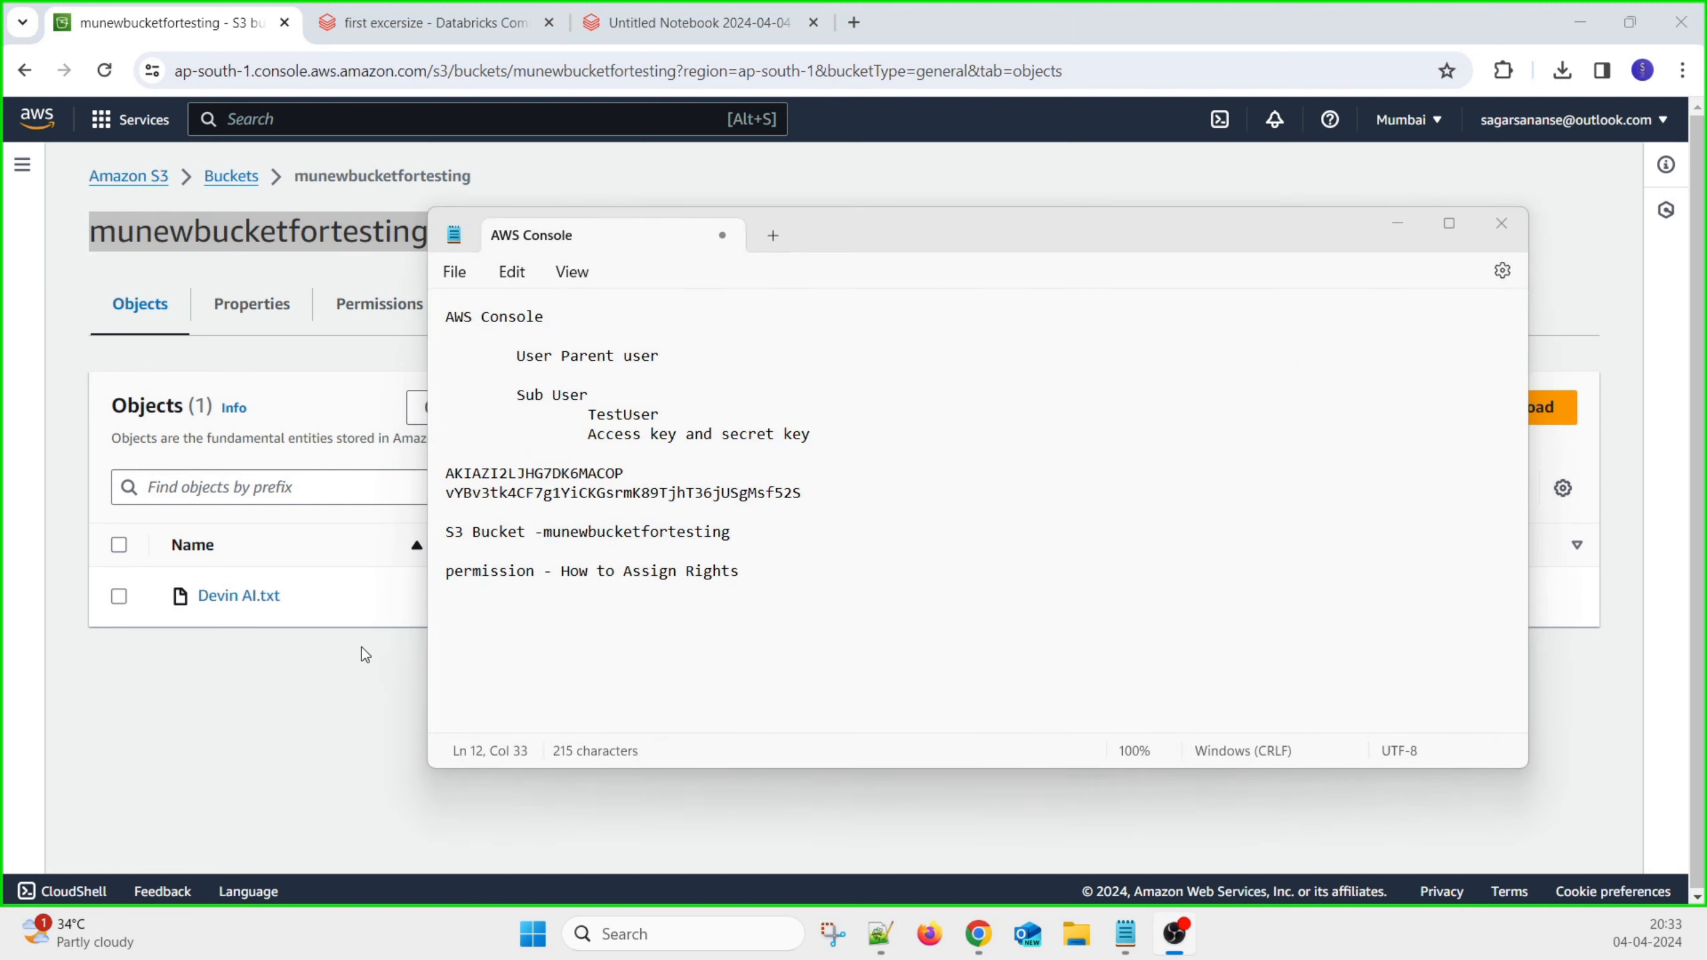
left_click(363, 651)
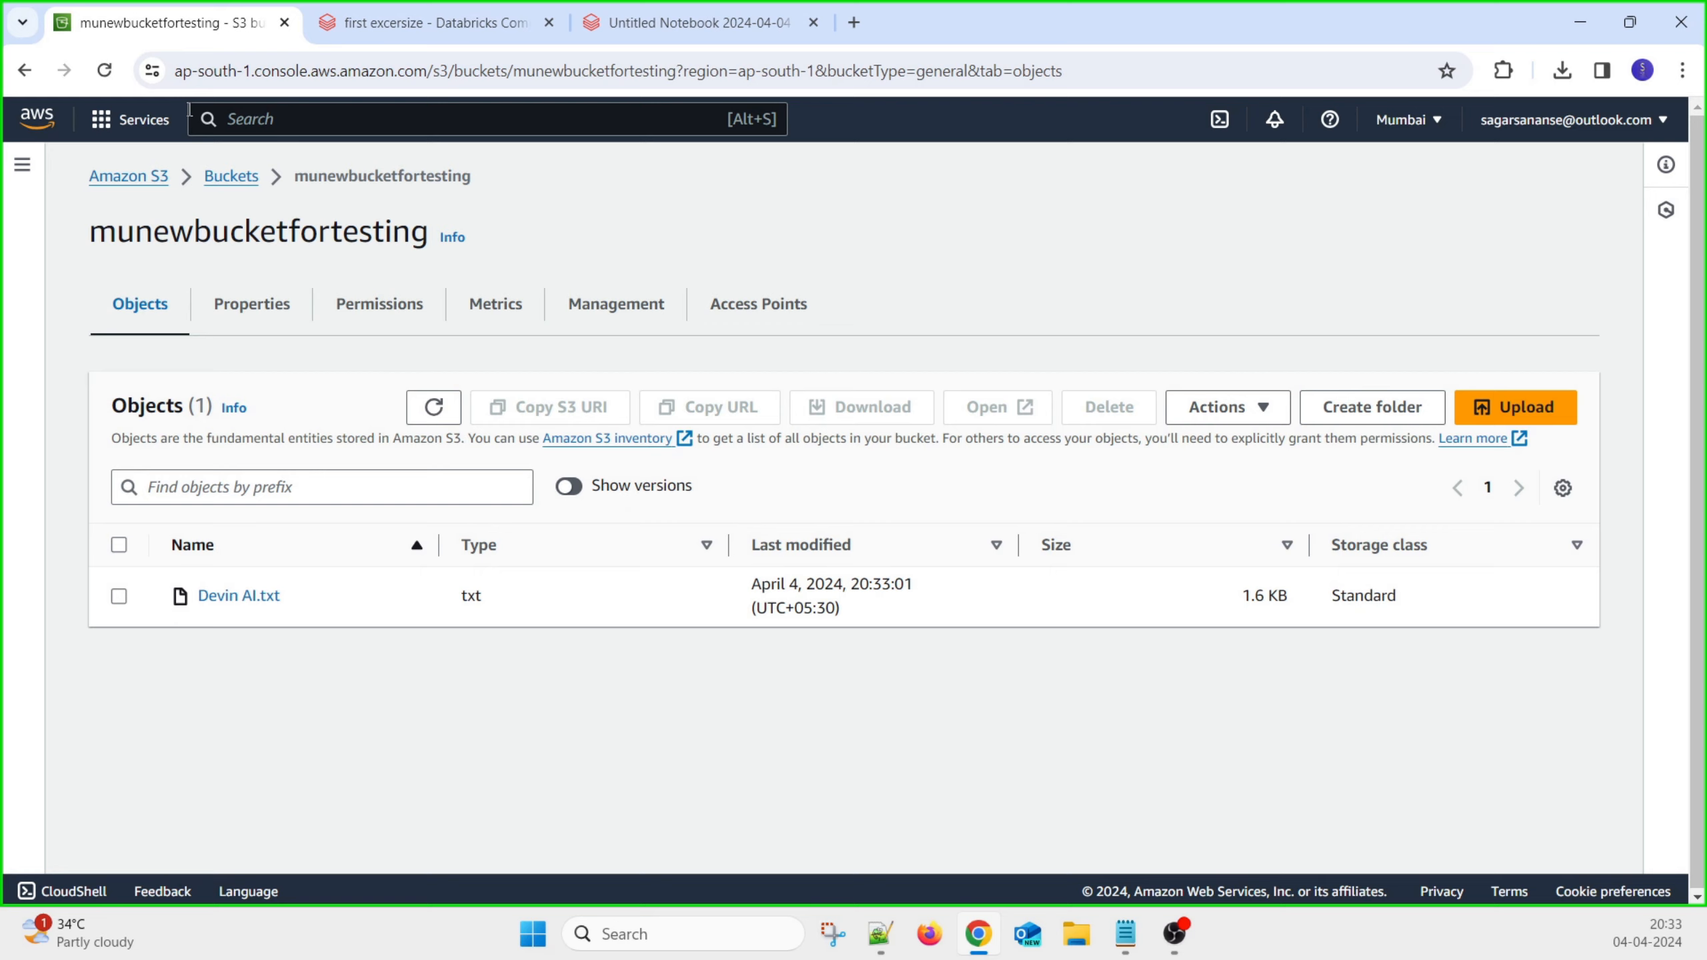
Open Testuser in IAM Users to view its AmazonS3FullAccess policy and disabled console access
left_click(138, 176)
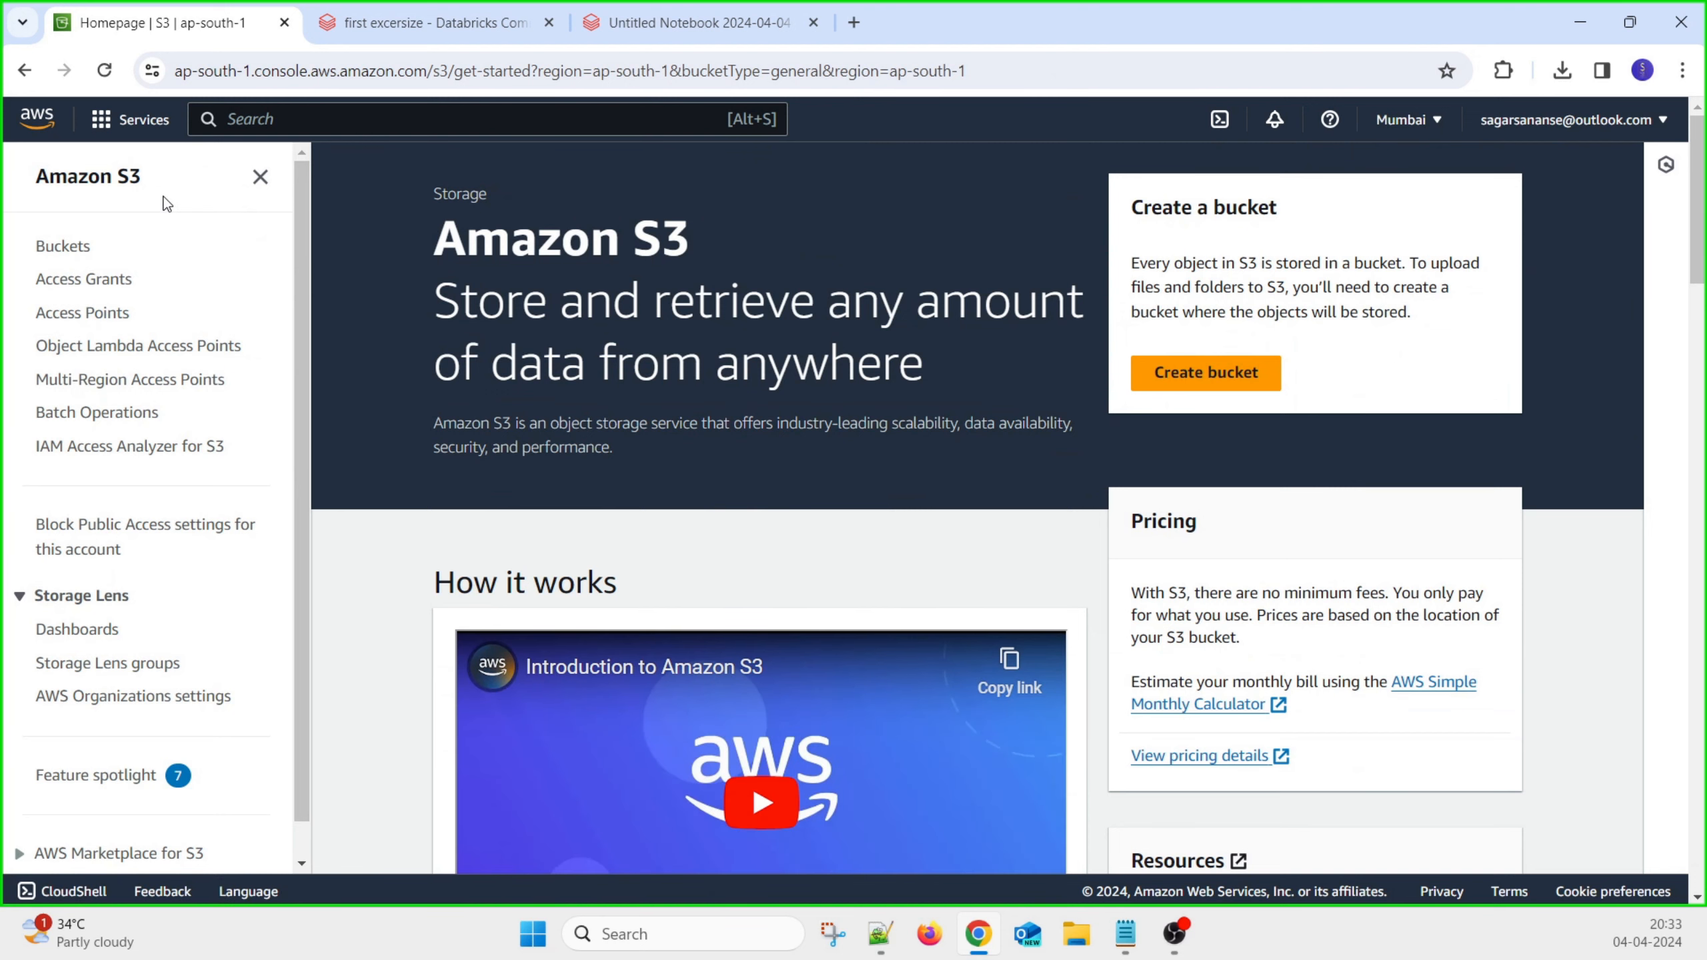
left_click(142, 120)
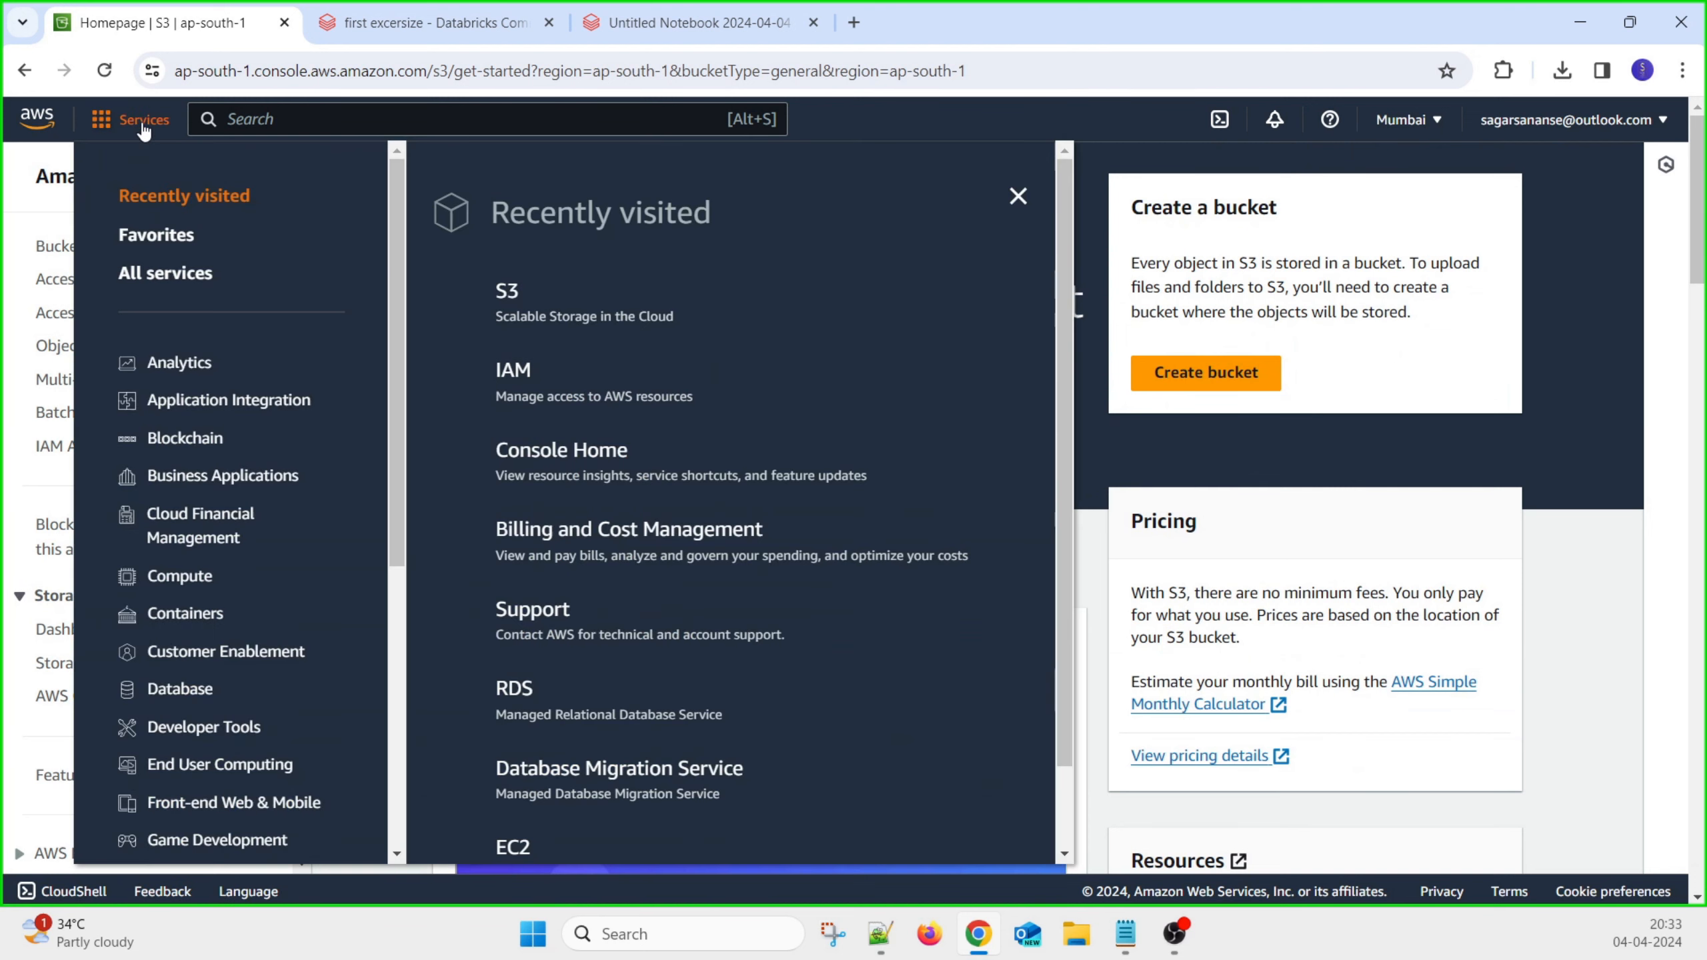
left_click(544, 390)
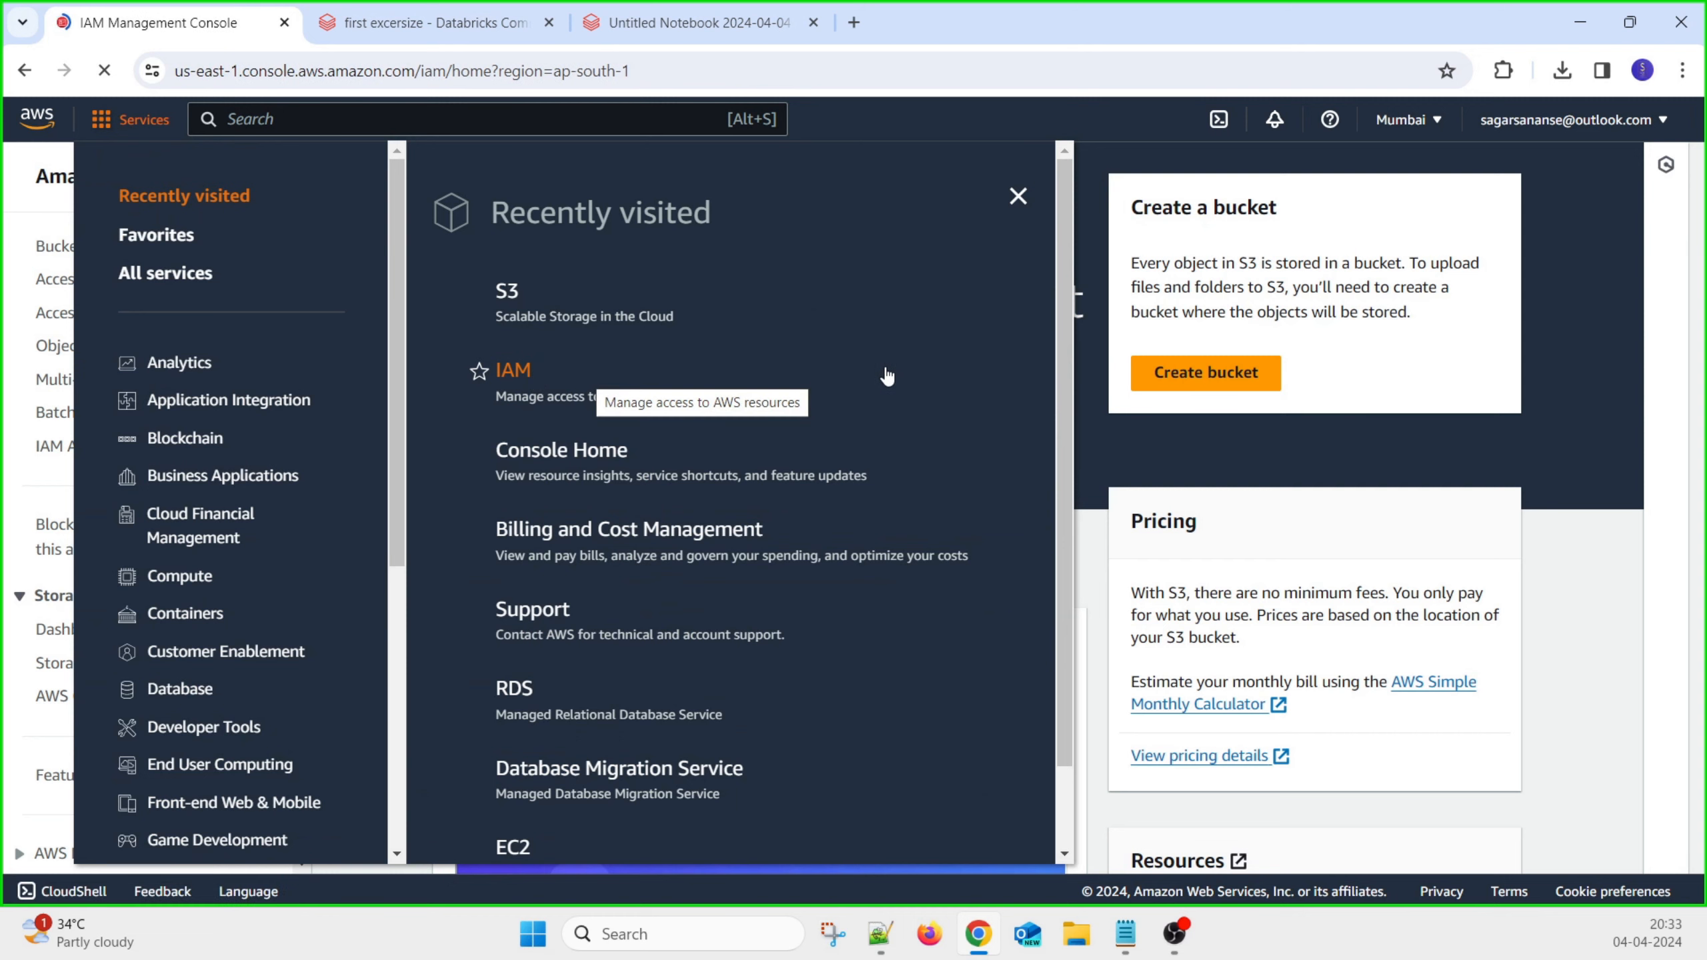
scroll(644, 621, "down", 1)
scroll(643, 620, "down", 1)
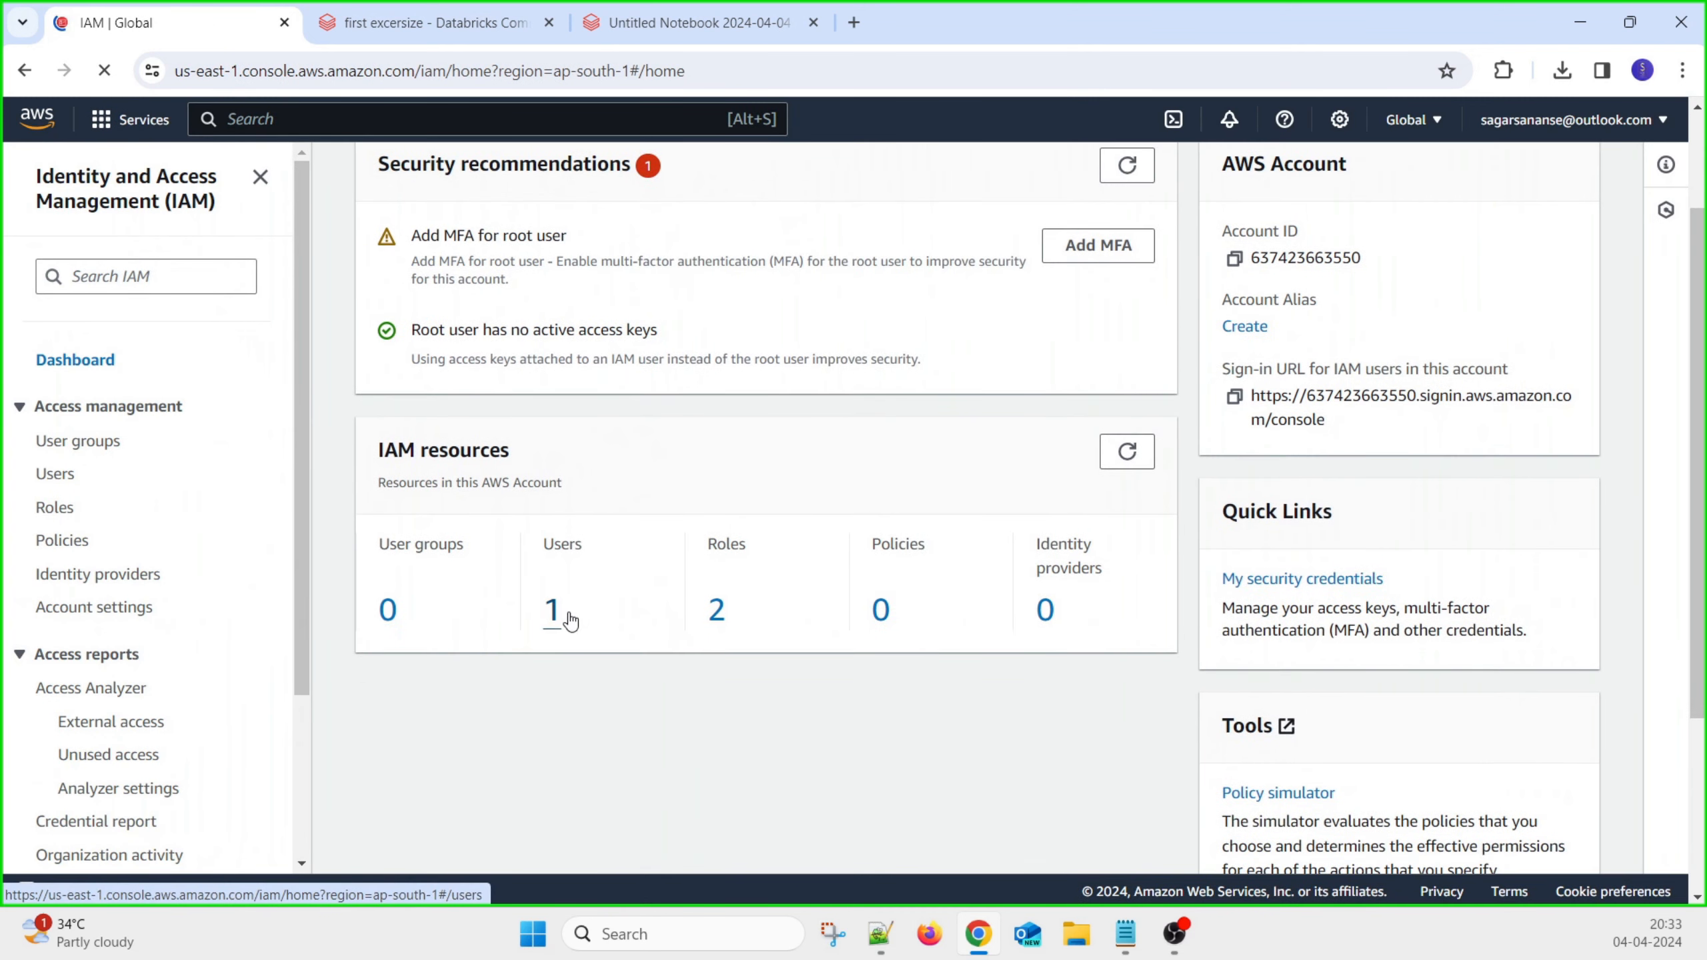
left_click(556, 617)
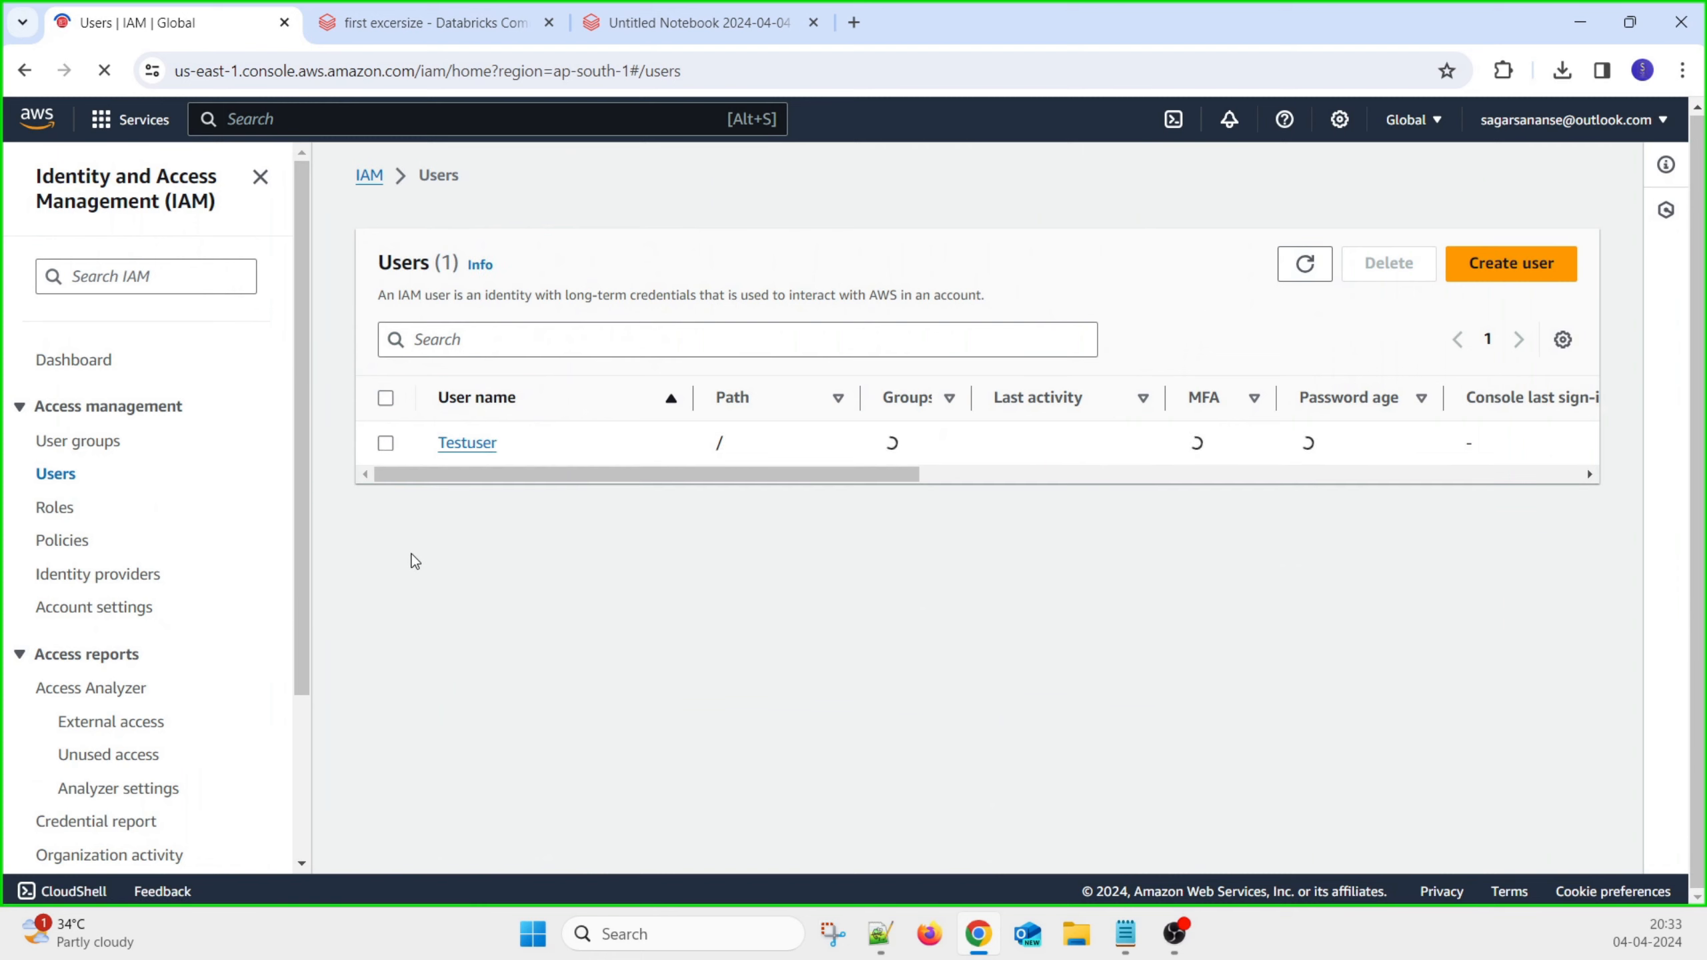
left_click(474, 445)
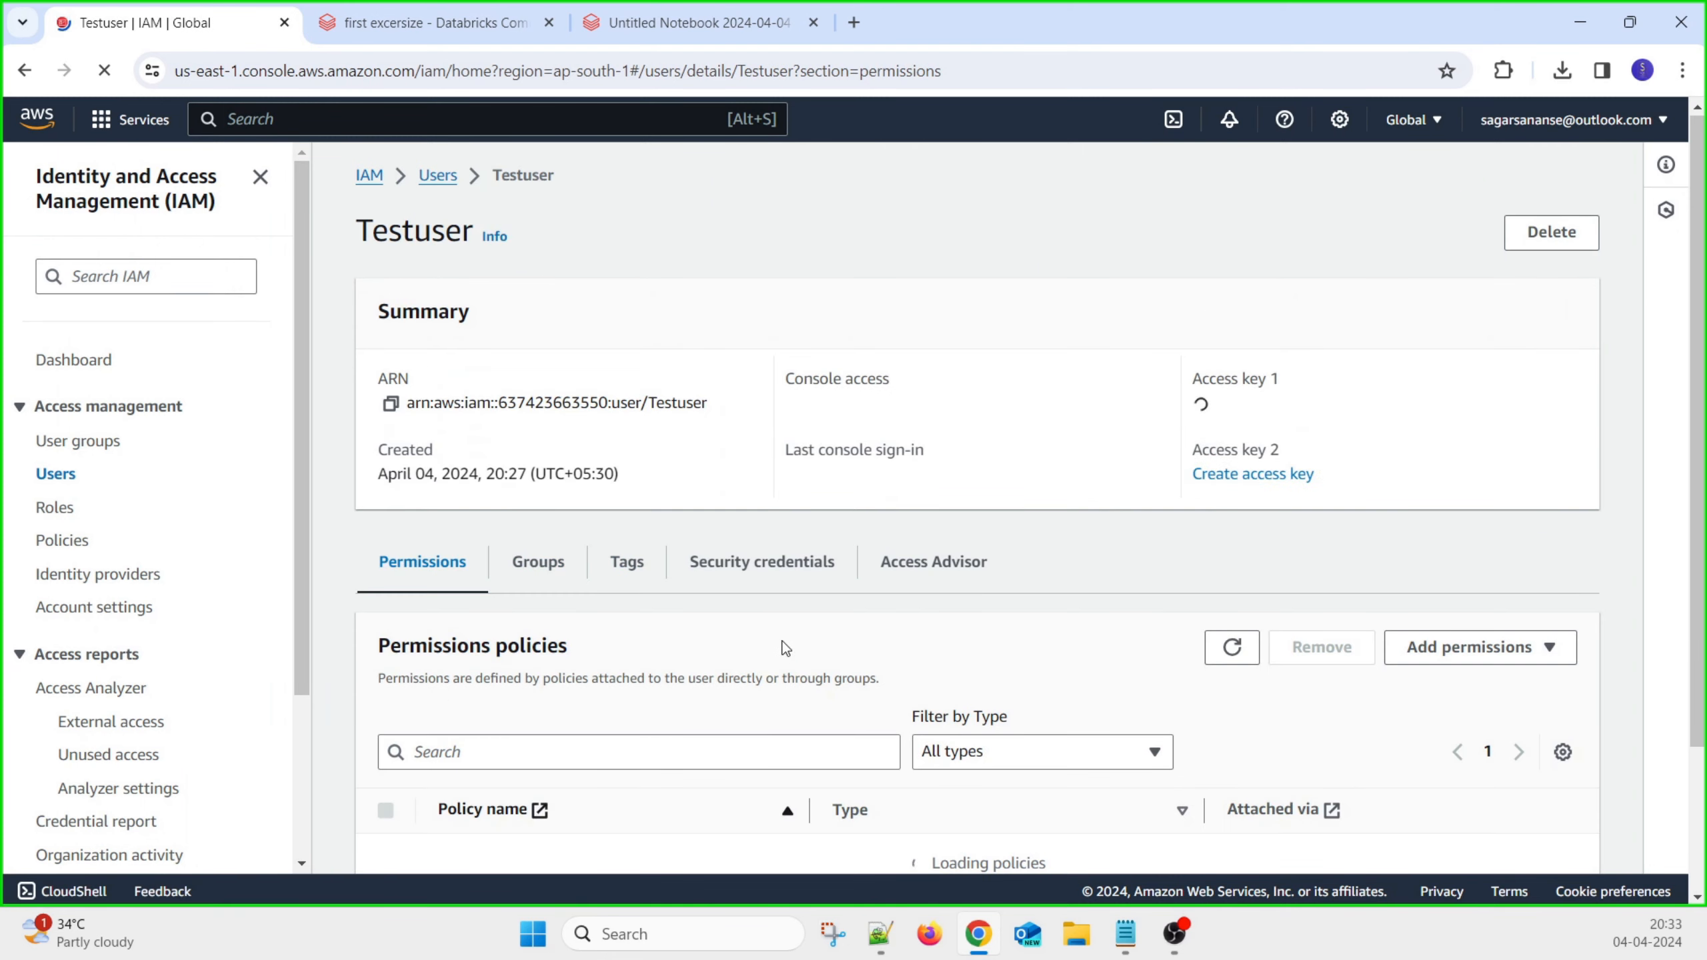
scroll(779, 647, "down", 2)
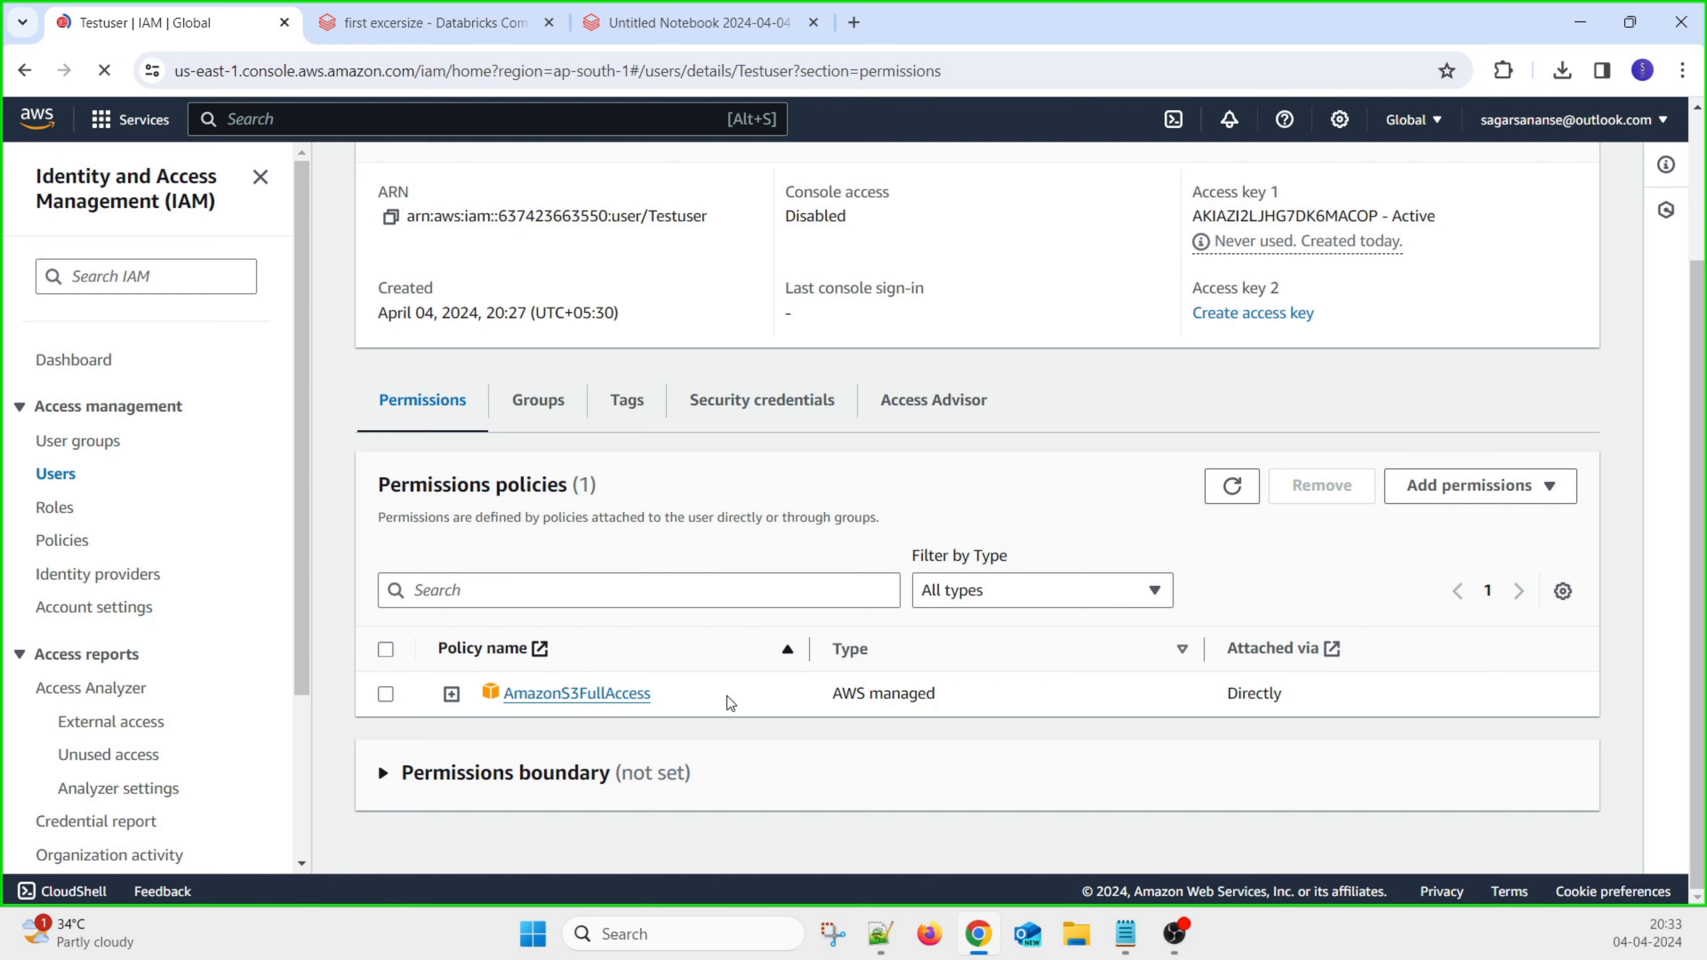
left_click(647, 24)
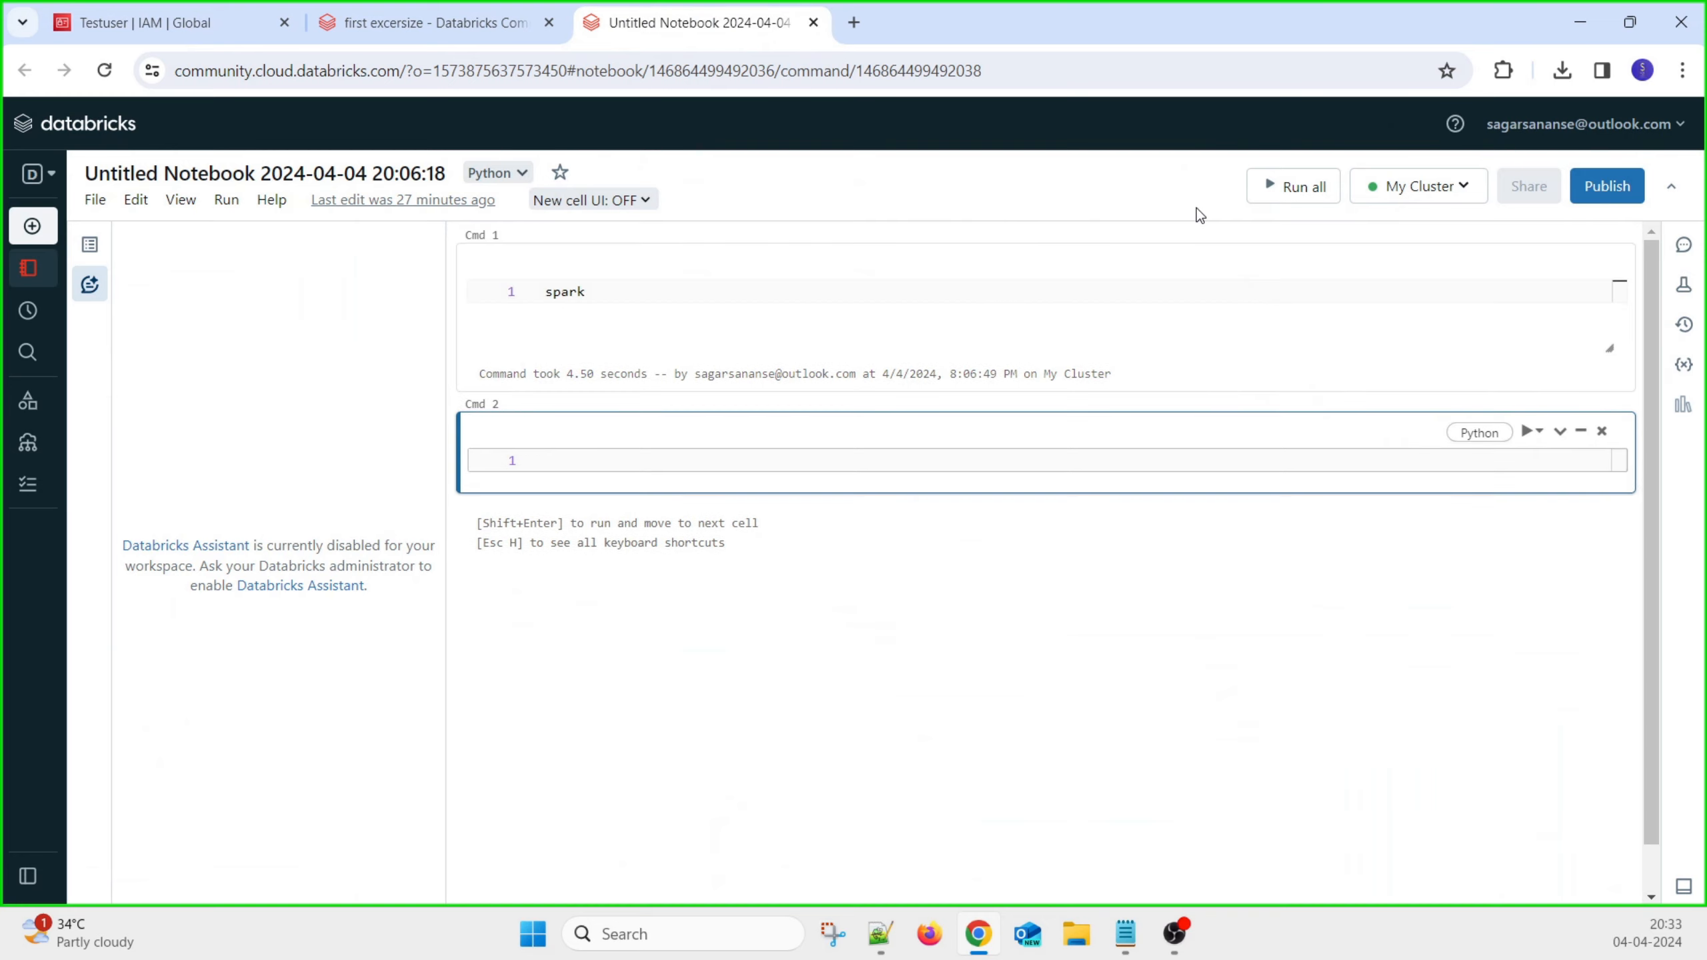
Confirm the notebook uses My Cluster and rerun the Cmd 1 spark cell
left_click(1451, 188)
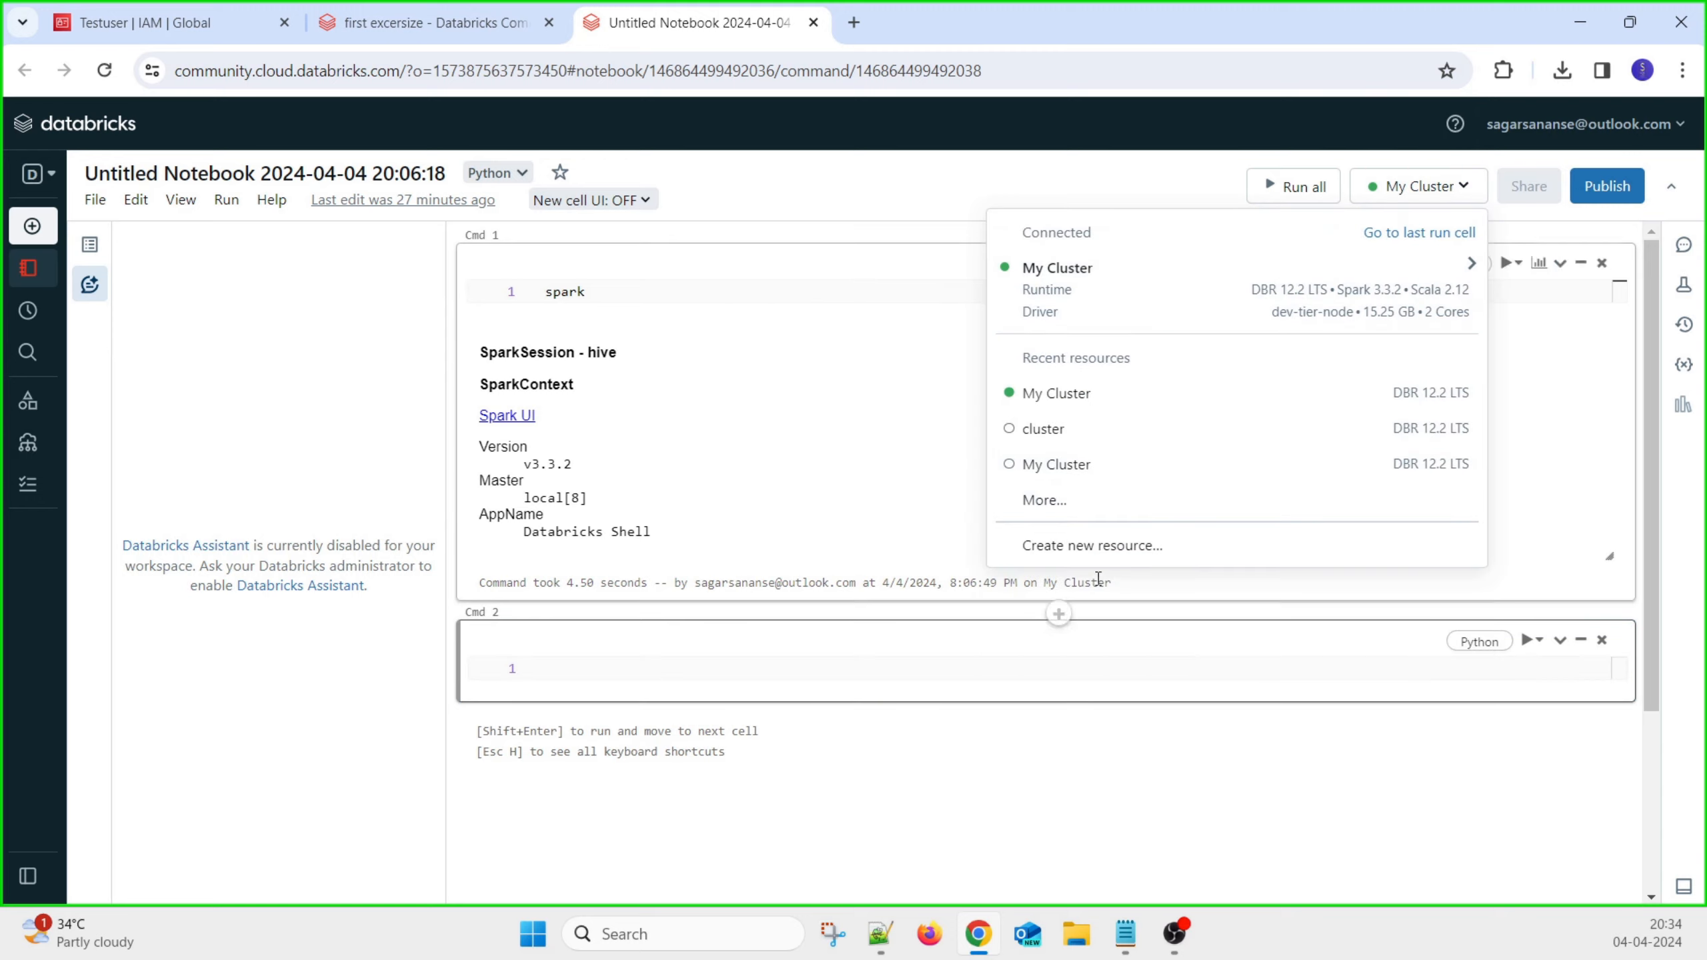
mouse_move(1069, 296)
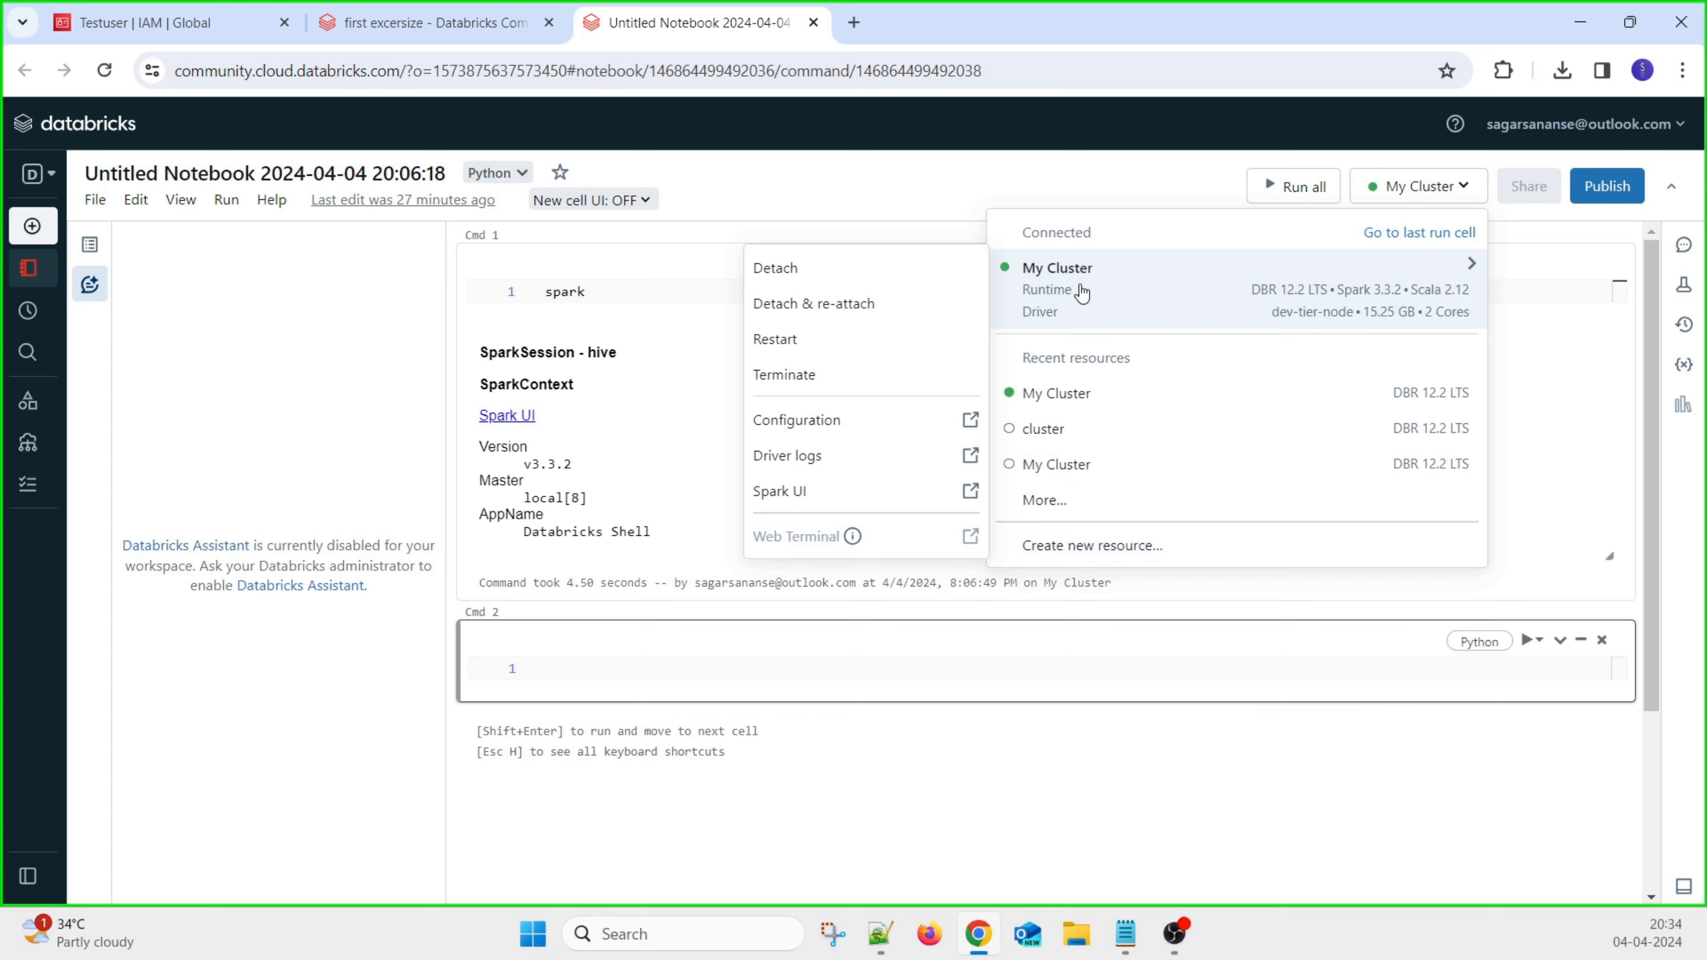
left_click(623, 295)
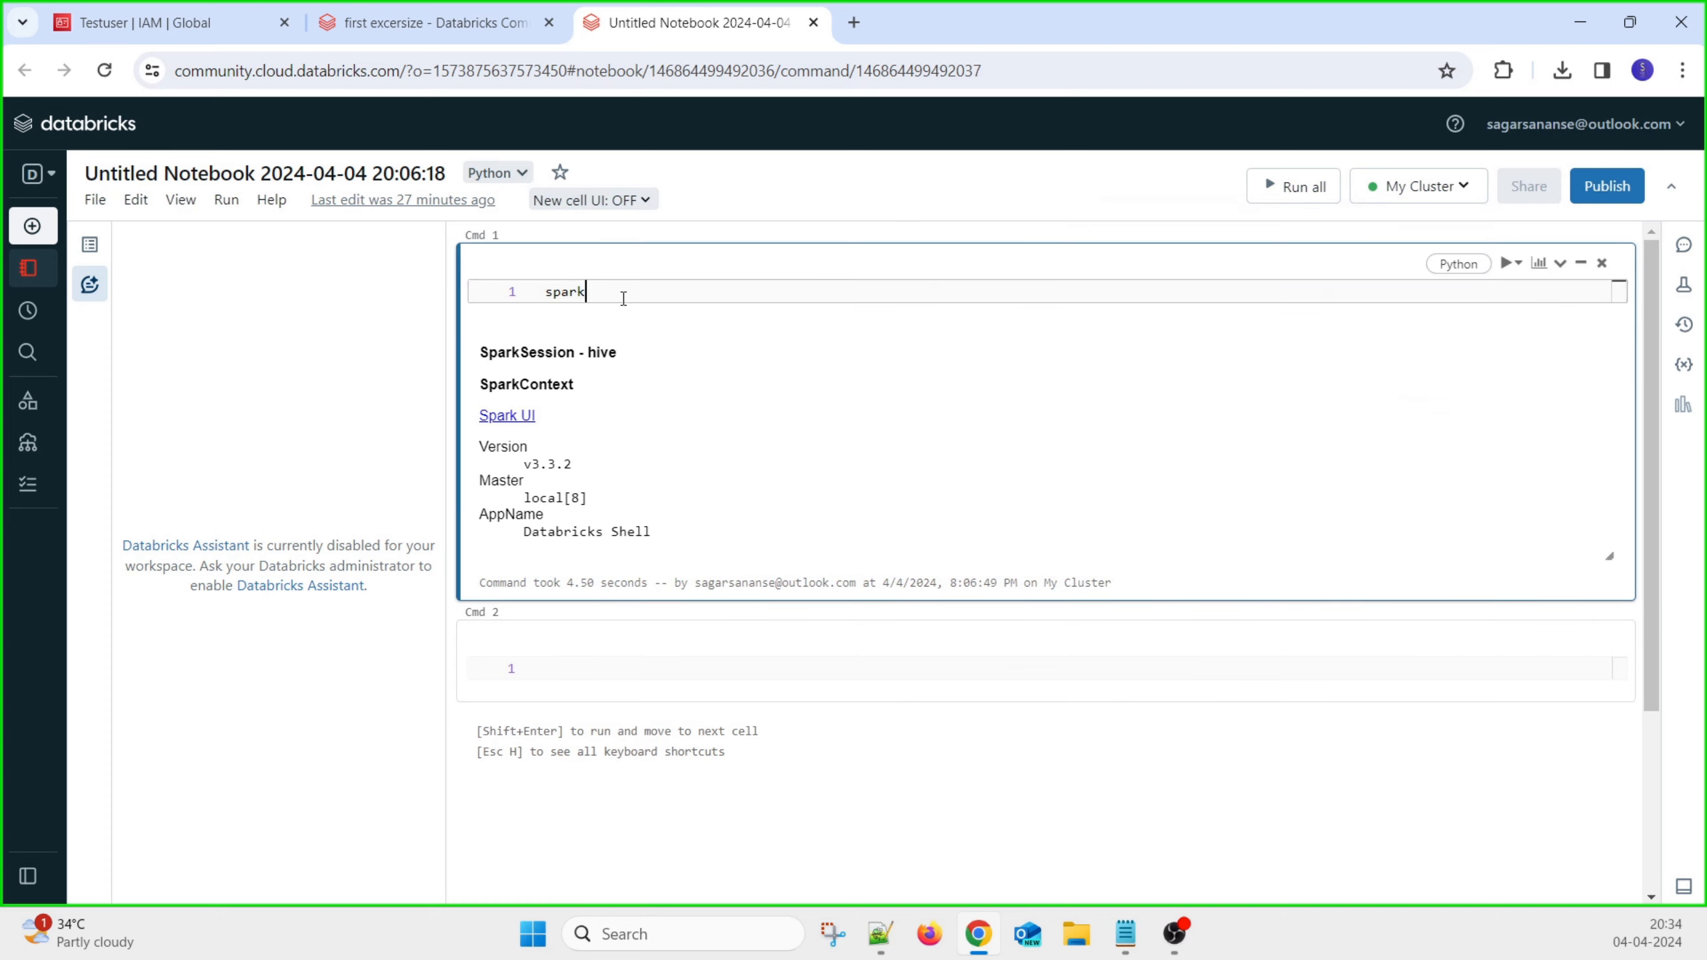
key("shift+Return")
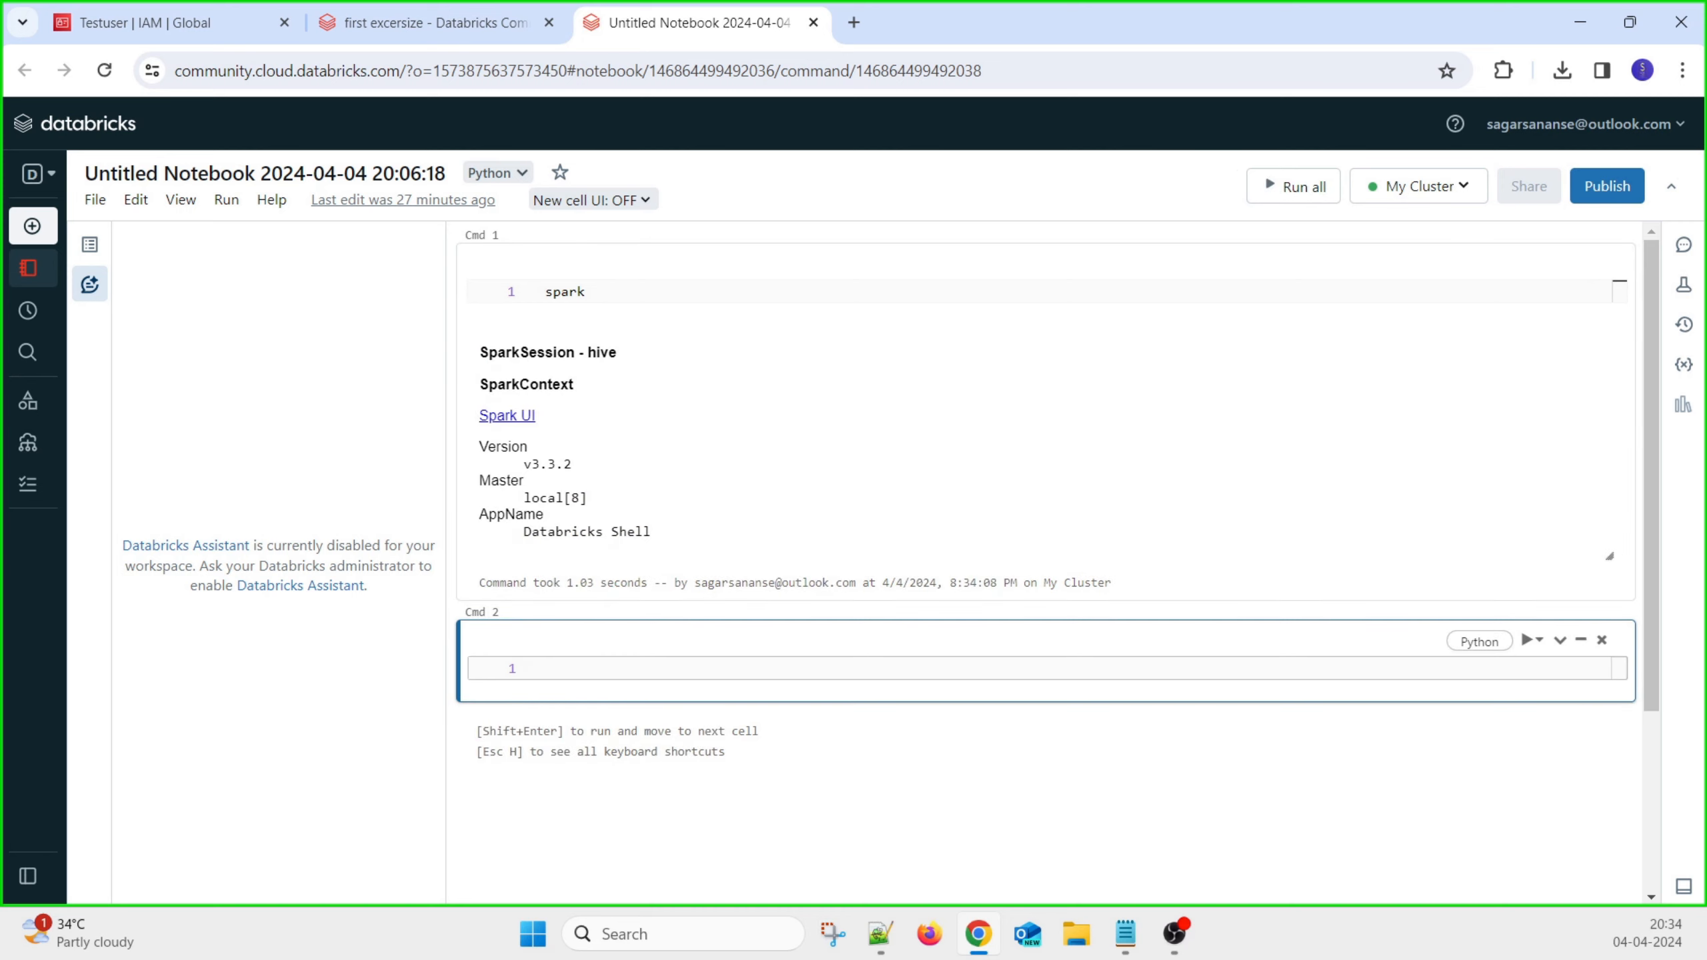
key("alt+Tab")
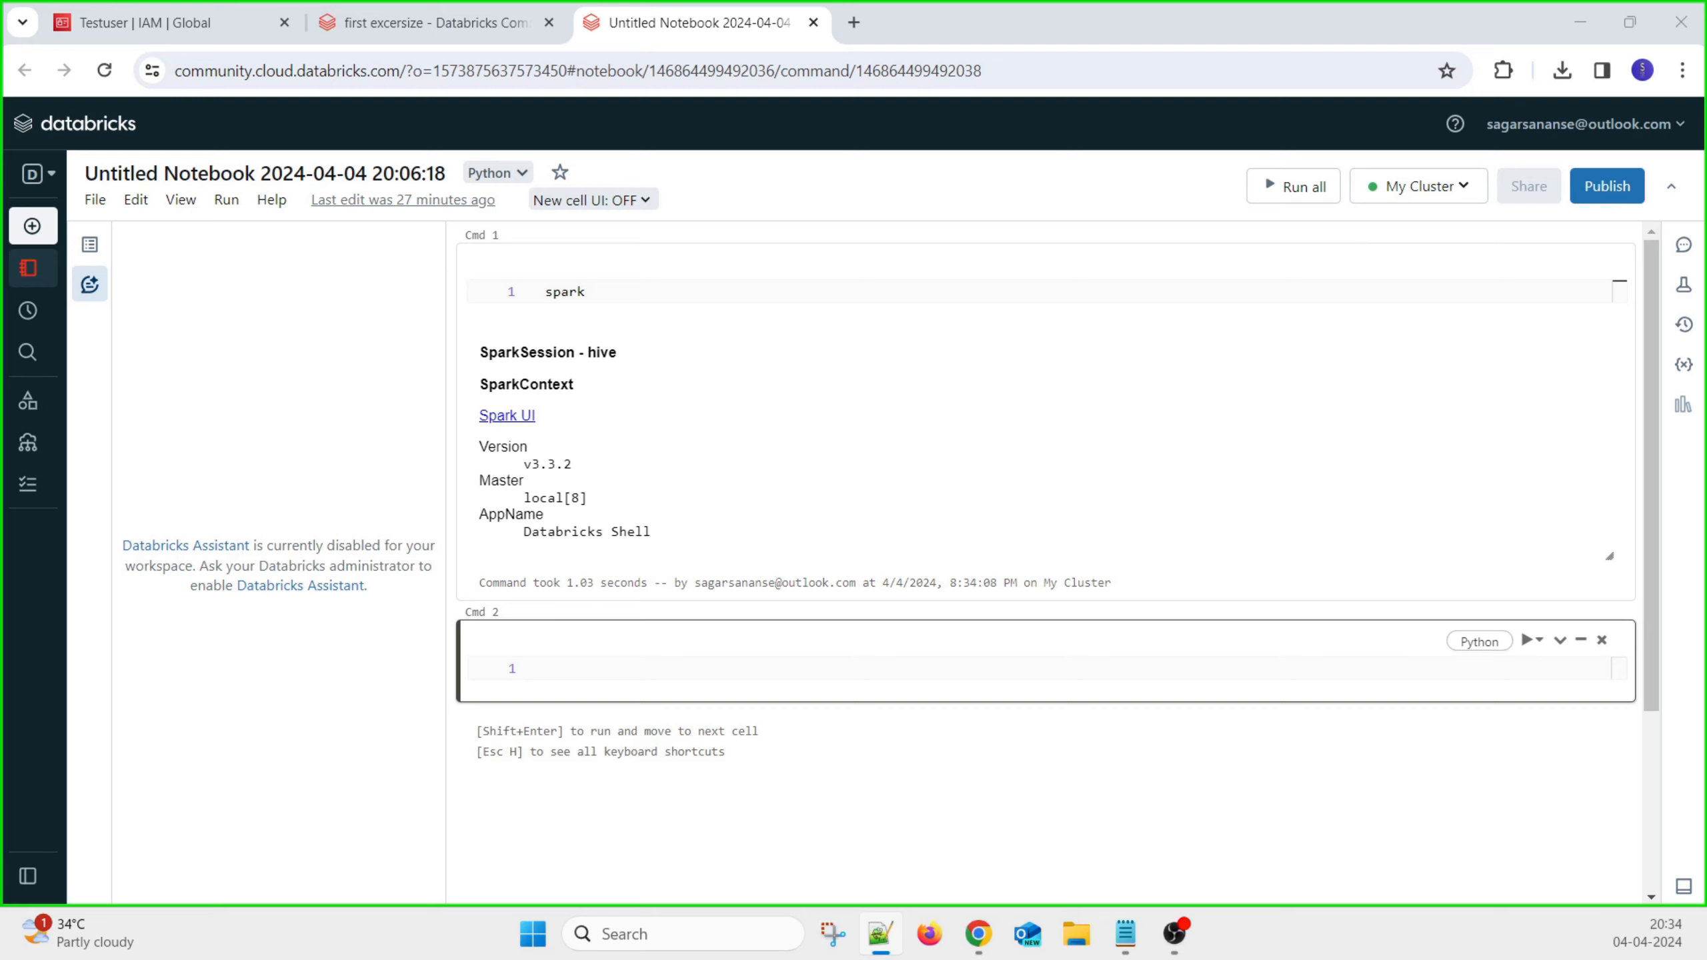
Paste and run the pyspark imports in Cmd 2 and the empschema column list in Cmd 3
left_click(640, 665)
type("from pyspark.sql.types import * from pyspark.sql.functions import *")
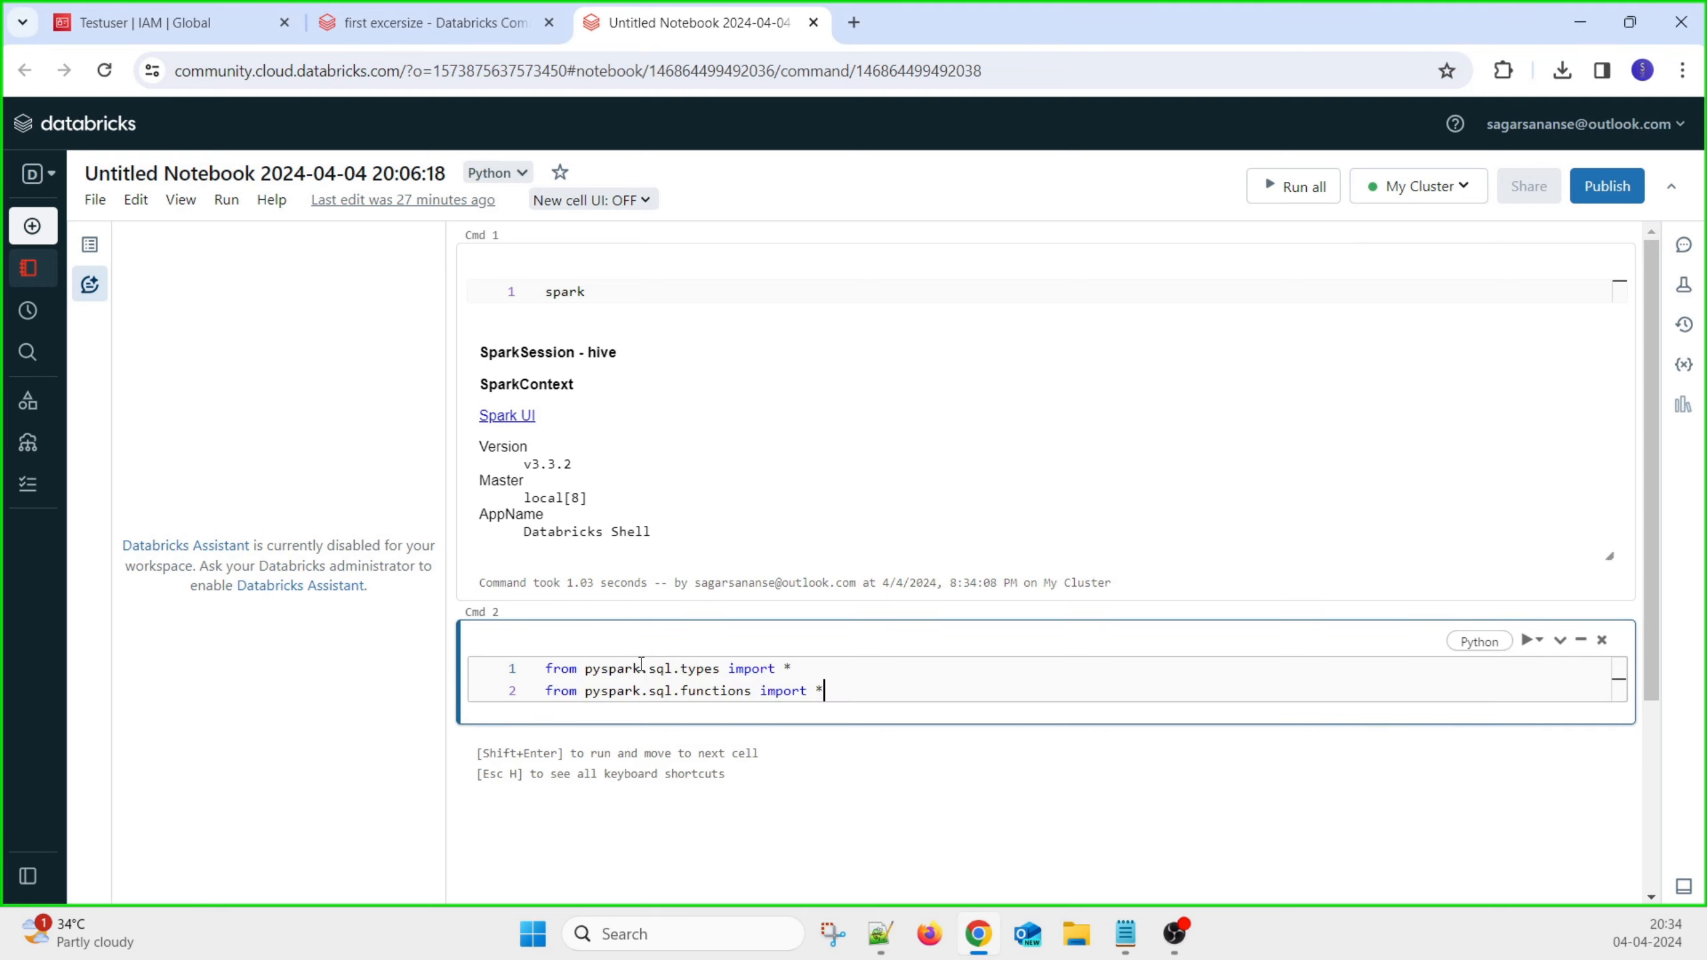
key("shift+Return")
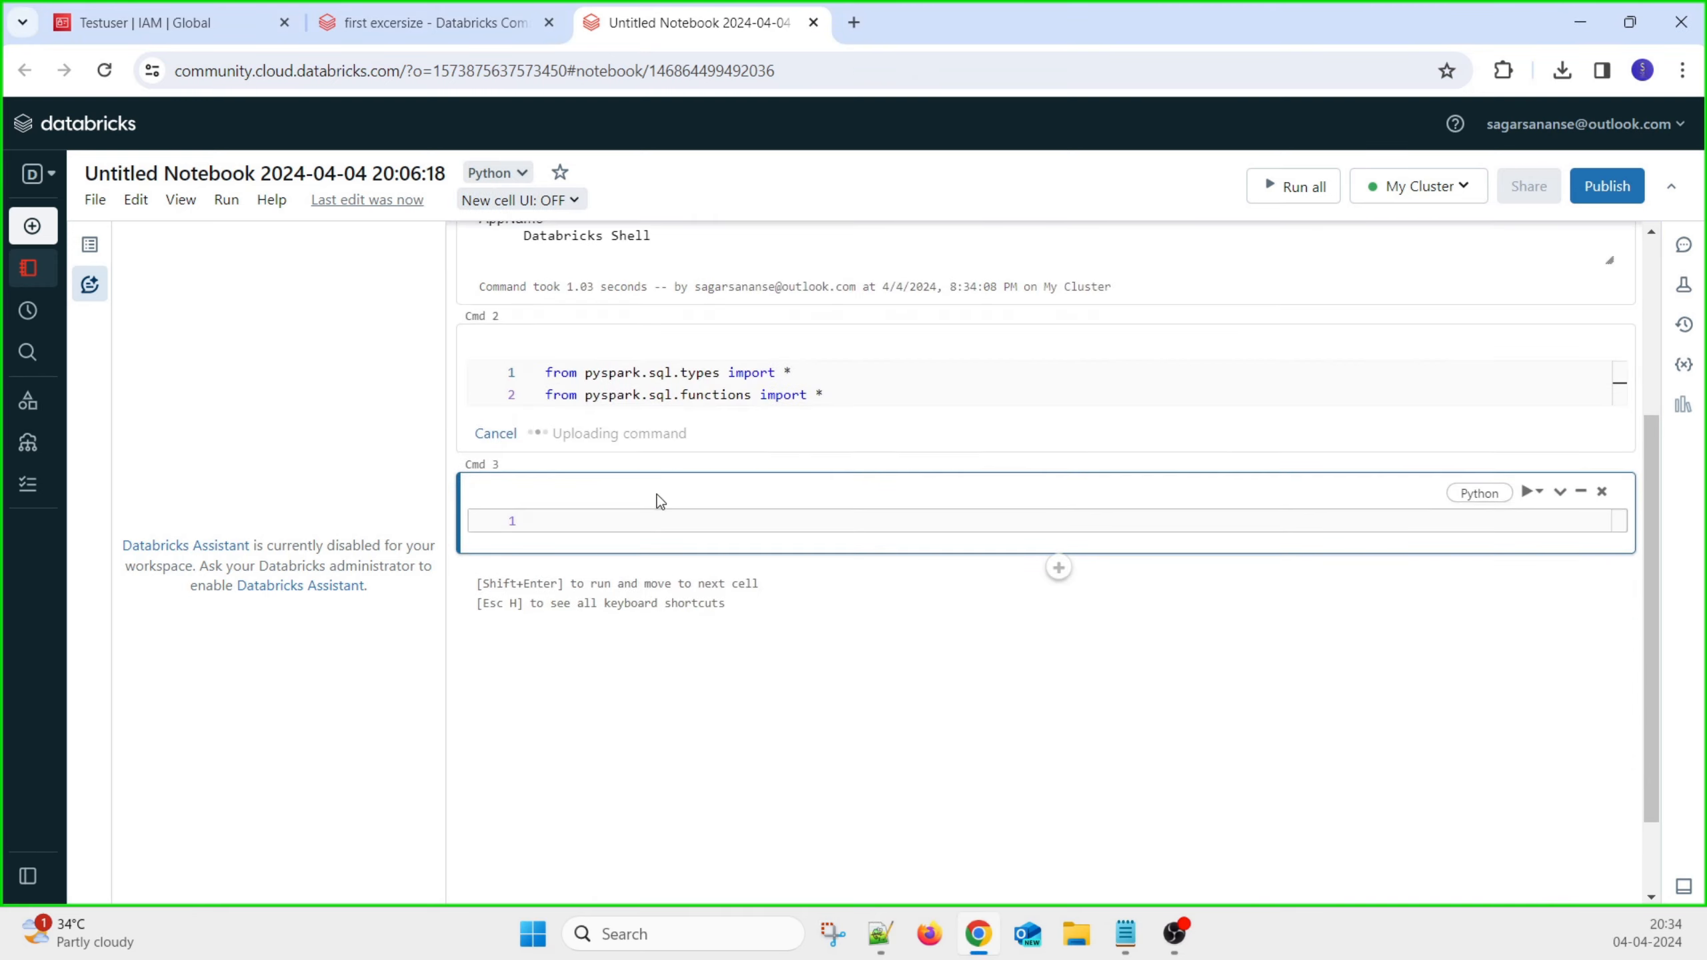
key("alt+Tab")
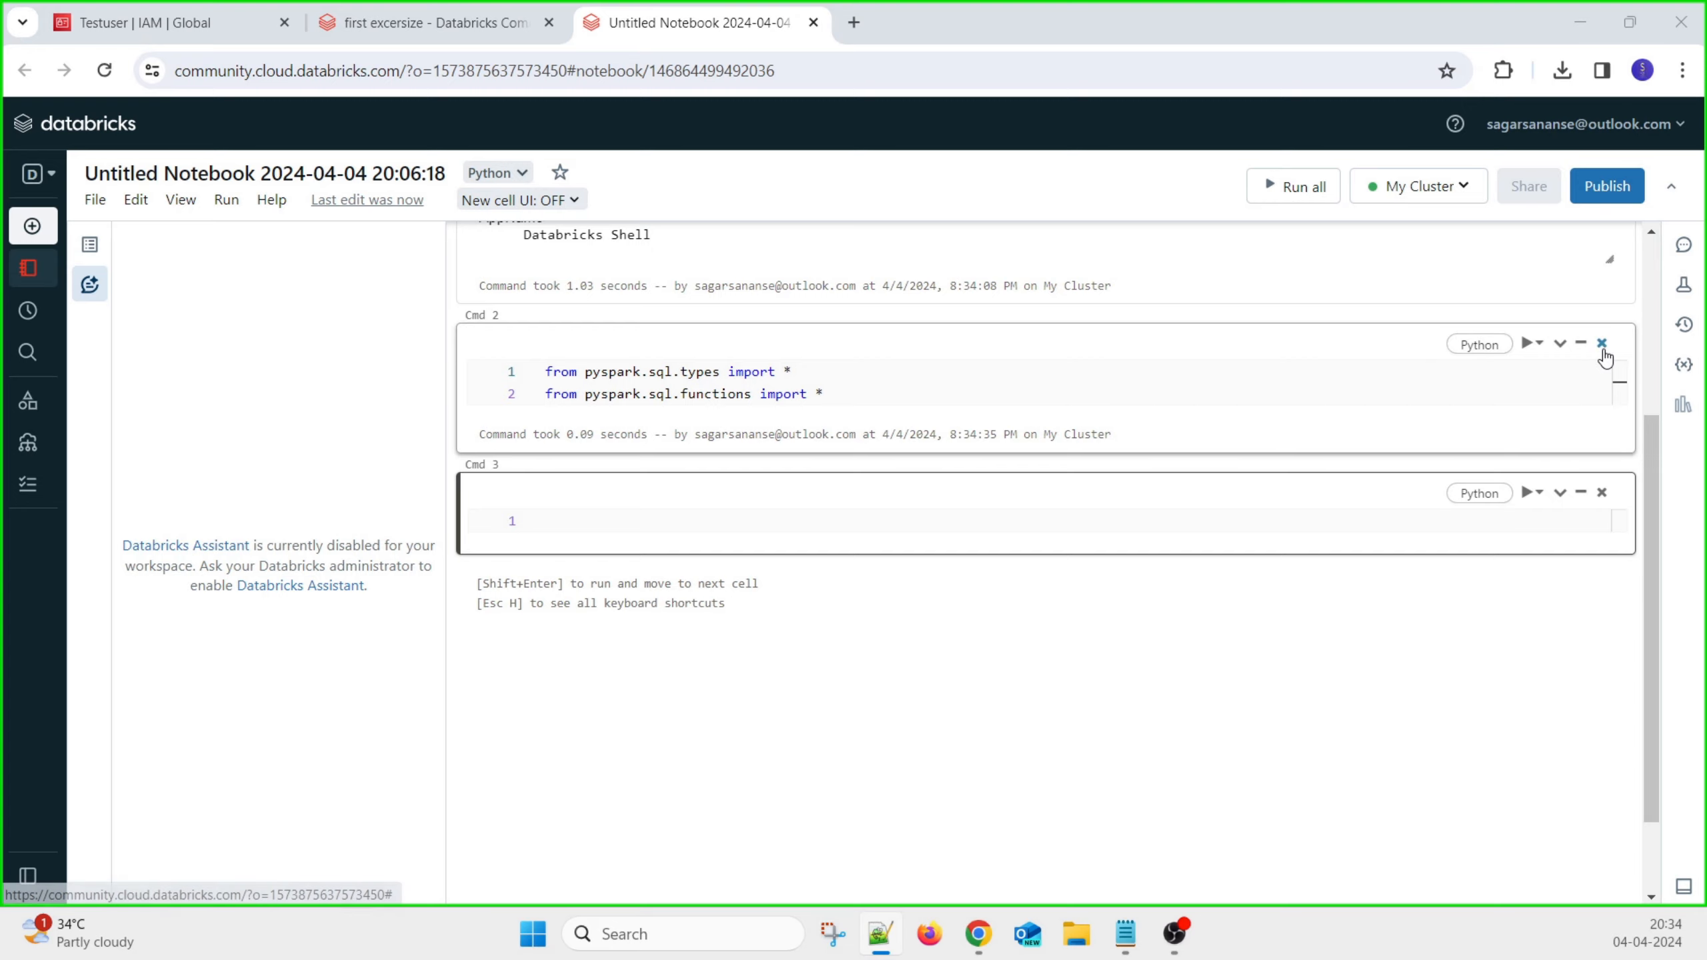
left_click(568, 521)
type("empschema=([\"empid\",\"empname\",\"Age\"])")
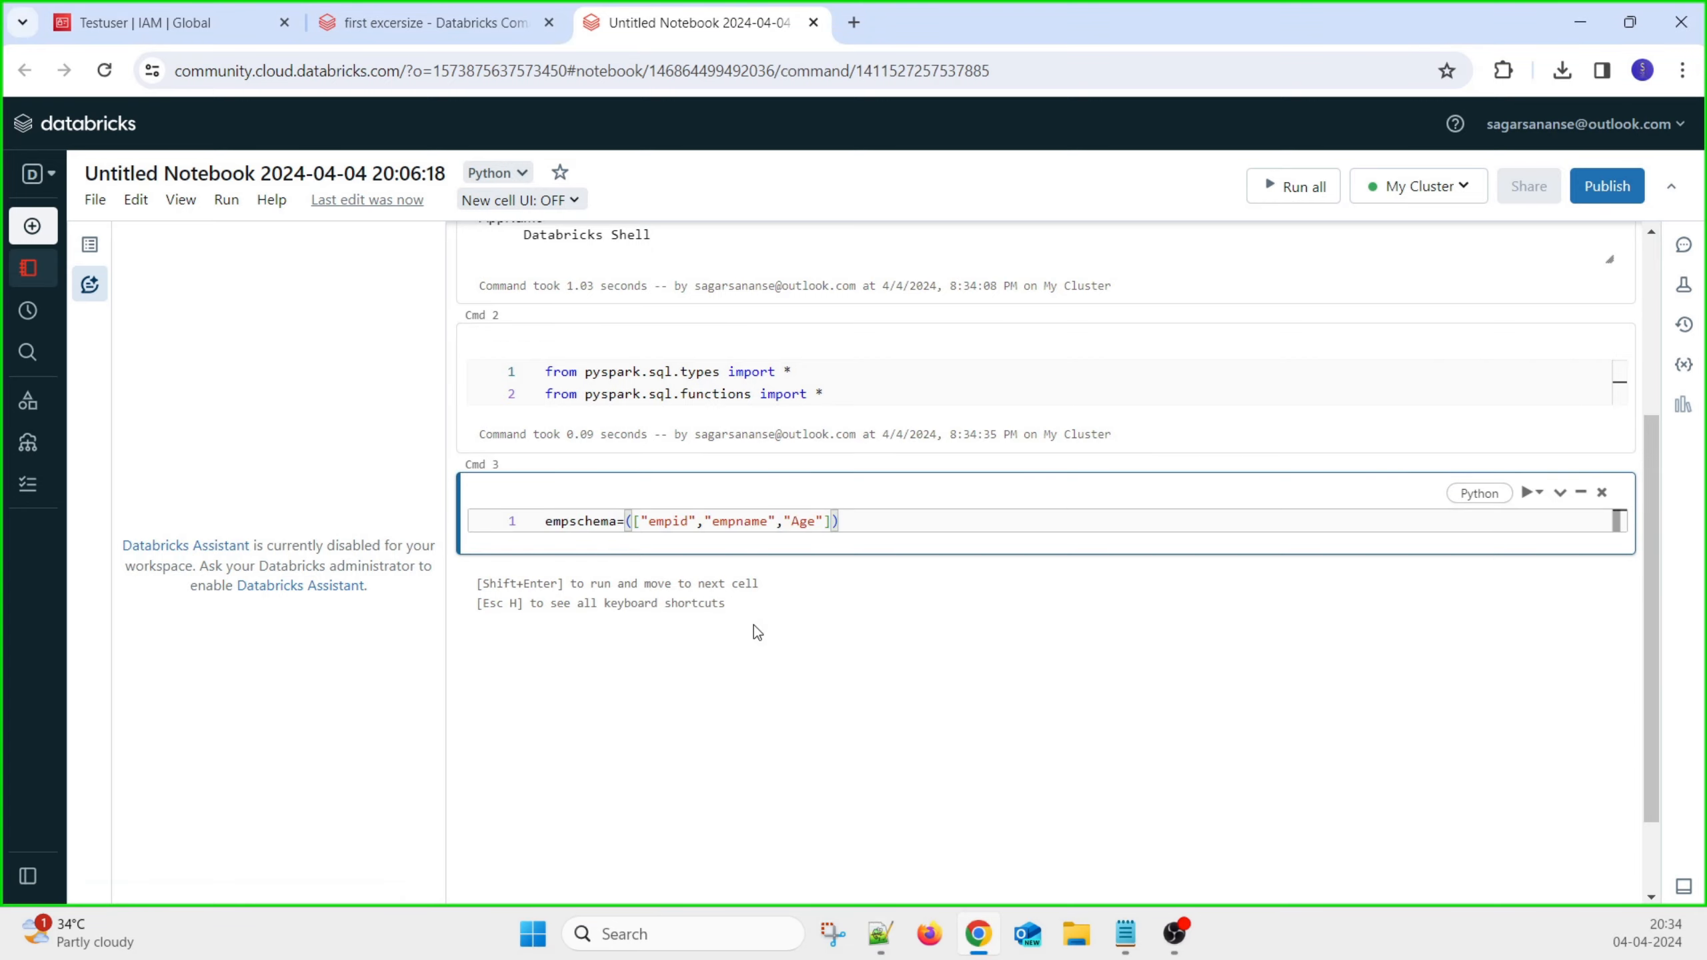
key("shift+Return")
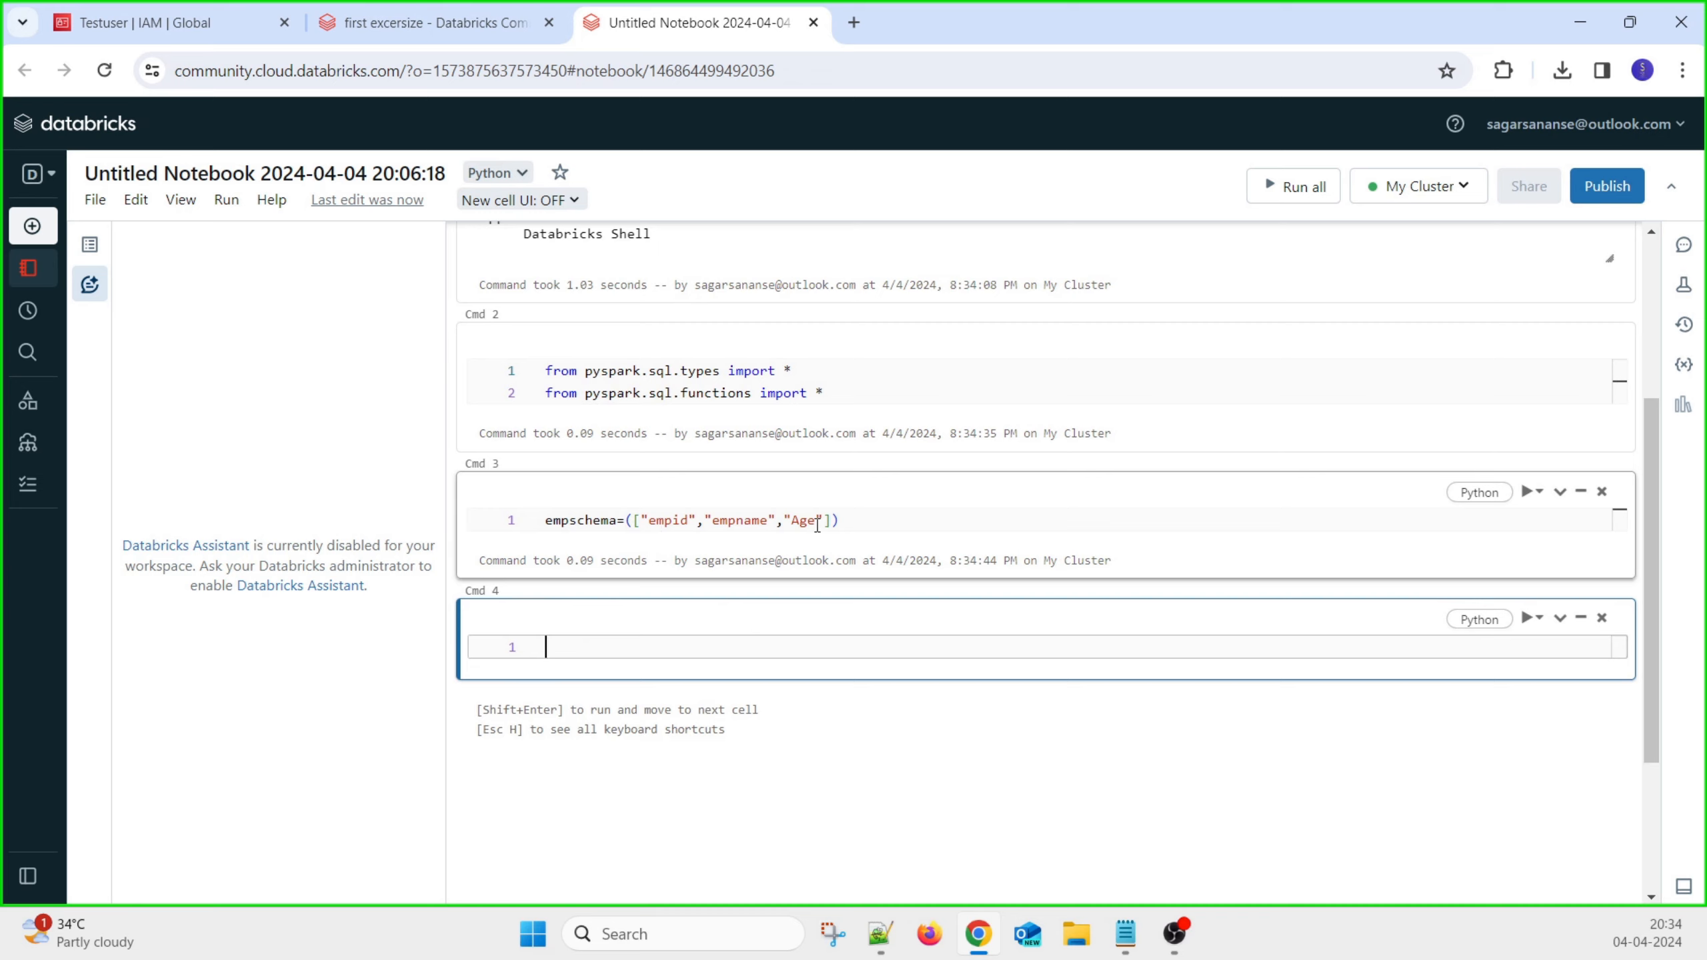
Paste and run the four-row empdata list in Cmd 4
key("alt+Tab")
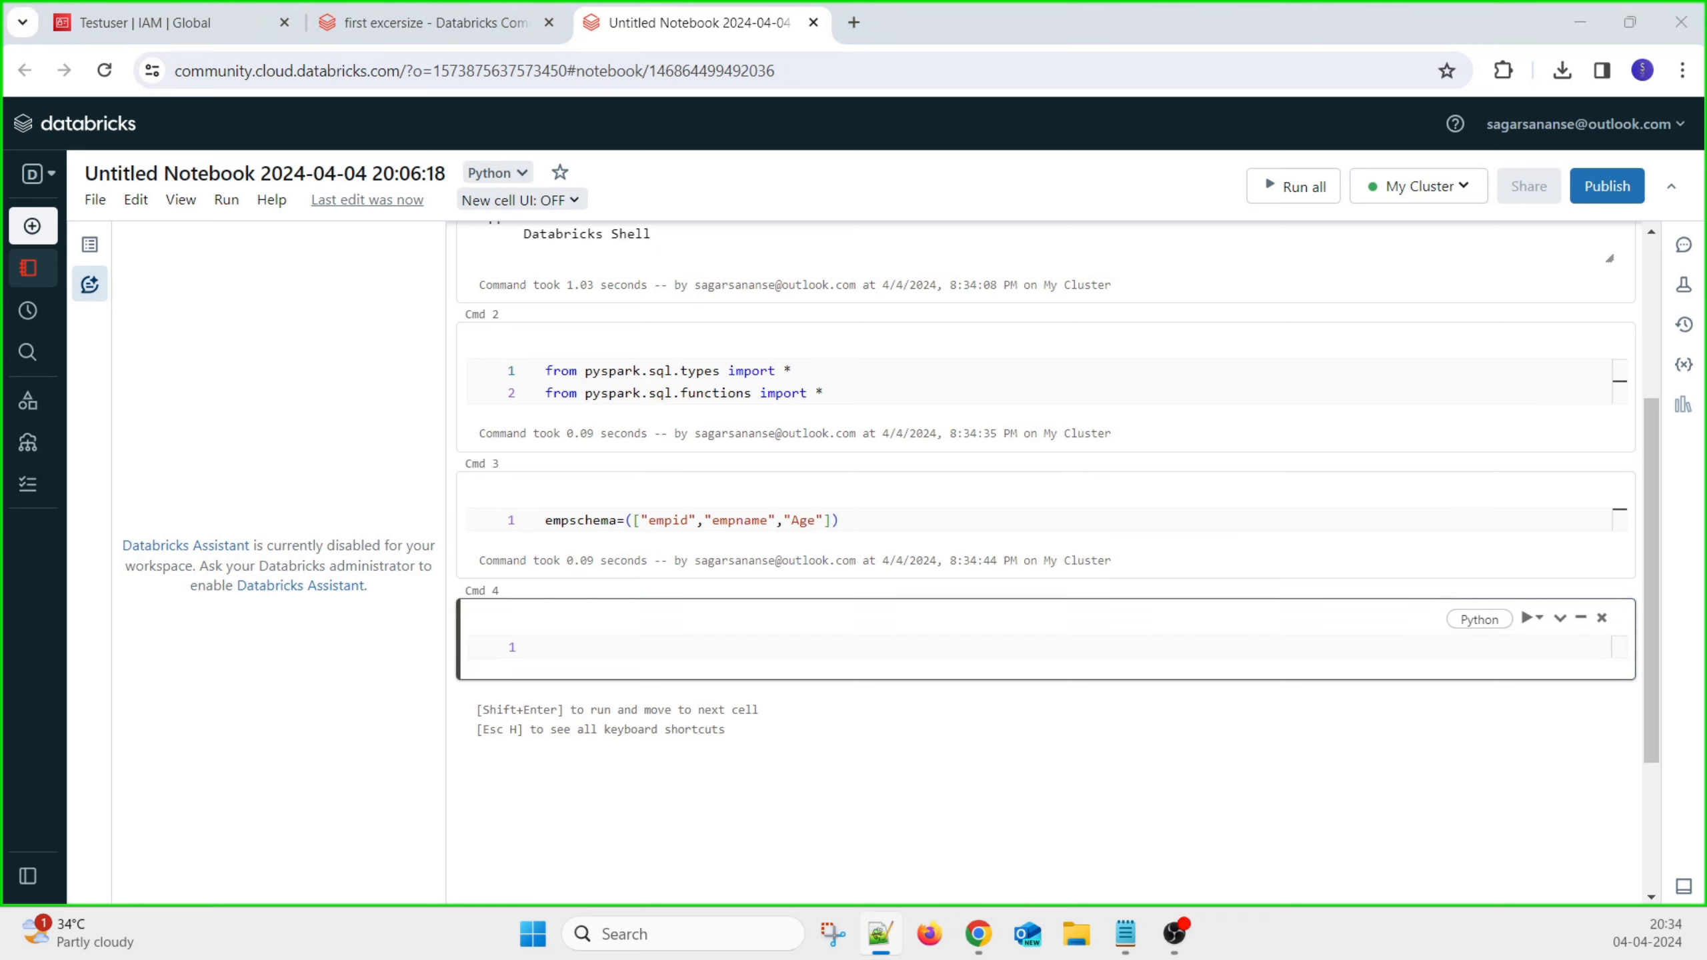
left_click(572, 642)
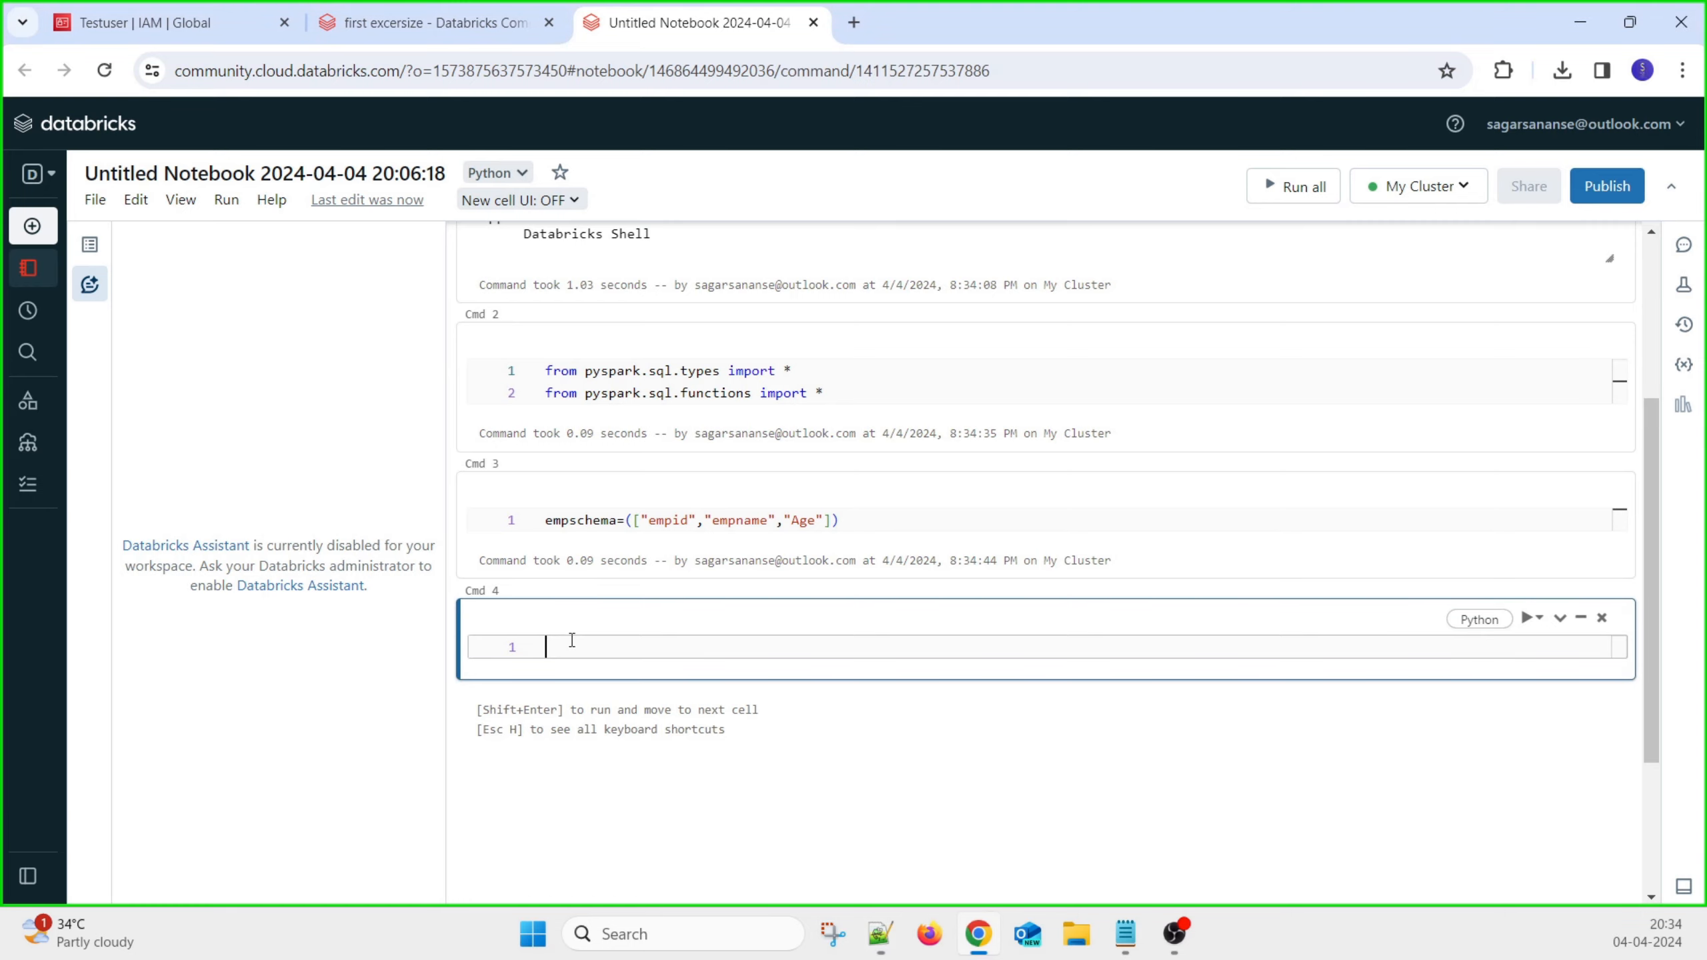
type("empdata=[(1,\"Sagar\",35),  (2,\"Rajit\",42),  (3,\"Ajit\",34),  (4,\"Umesh\",25)]")
key("shift+Return")
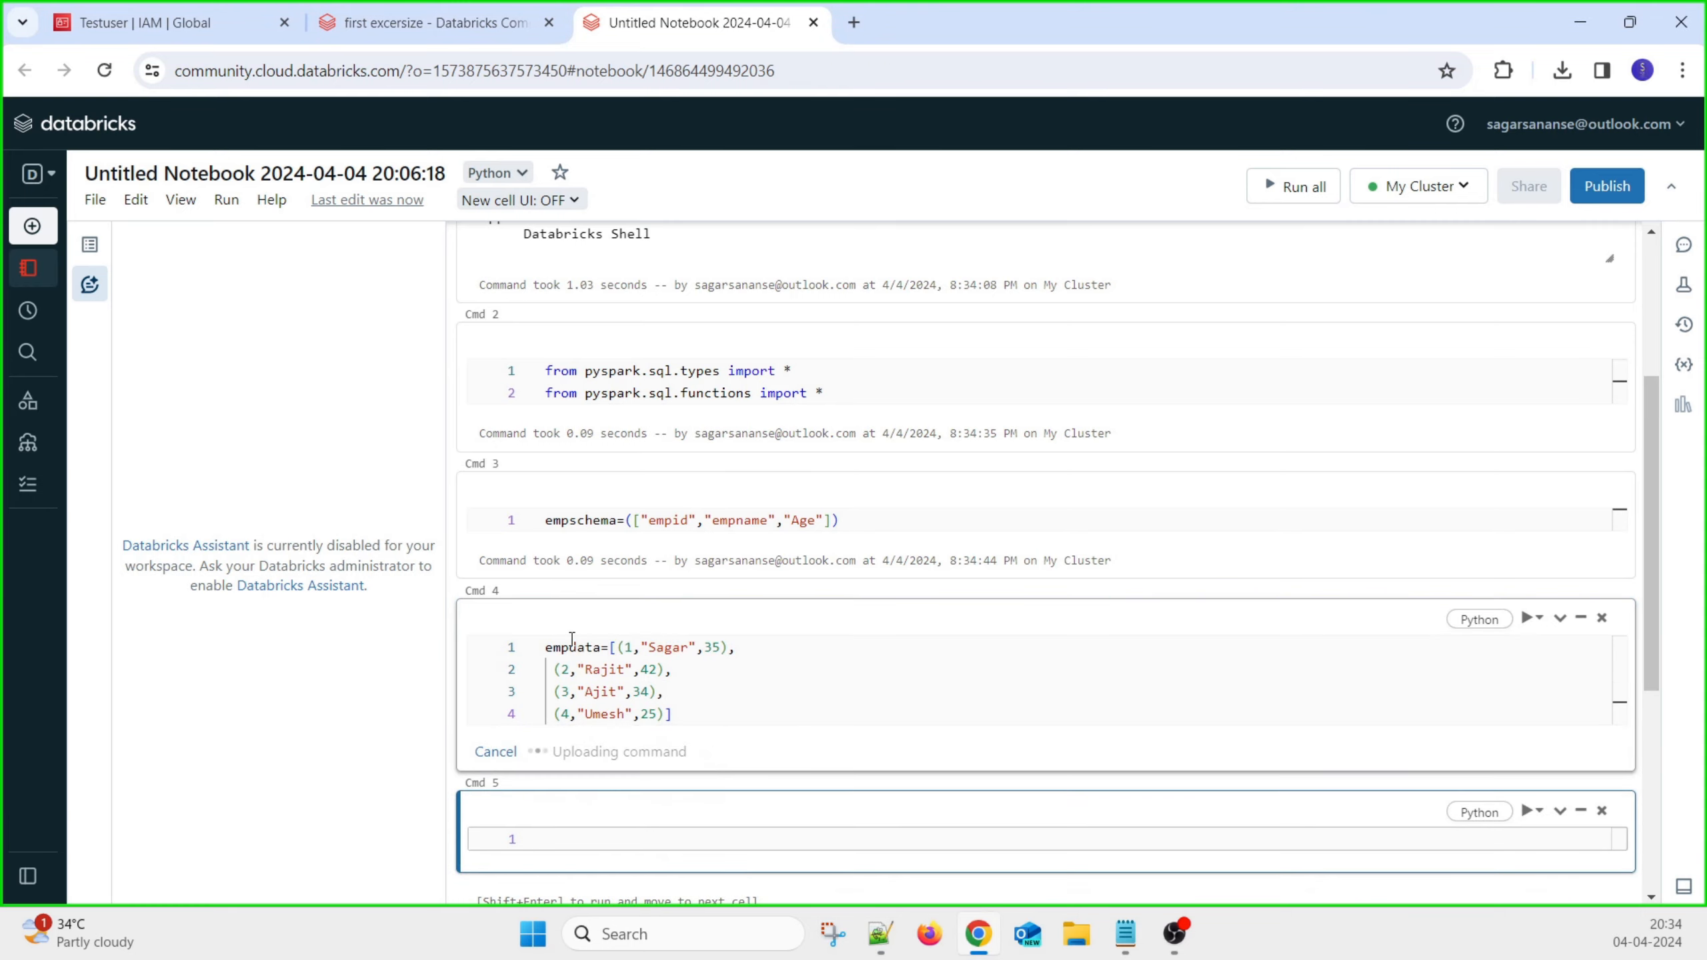
Paste df=spark.createDataFrame(data=empdata,schema=empschema) into Cmd 5
double_click(577, 518)
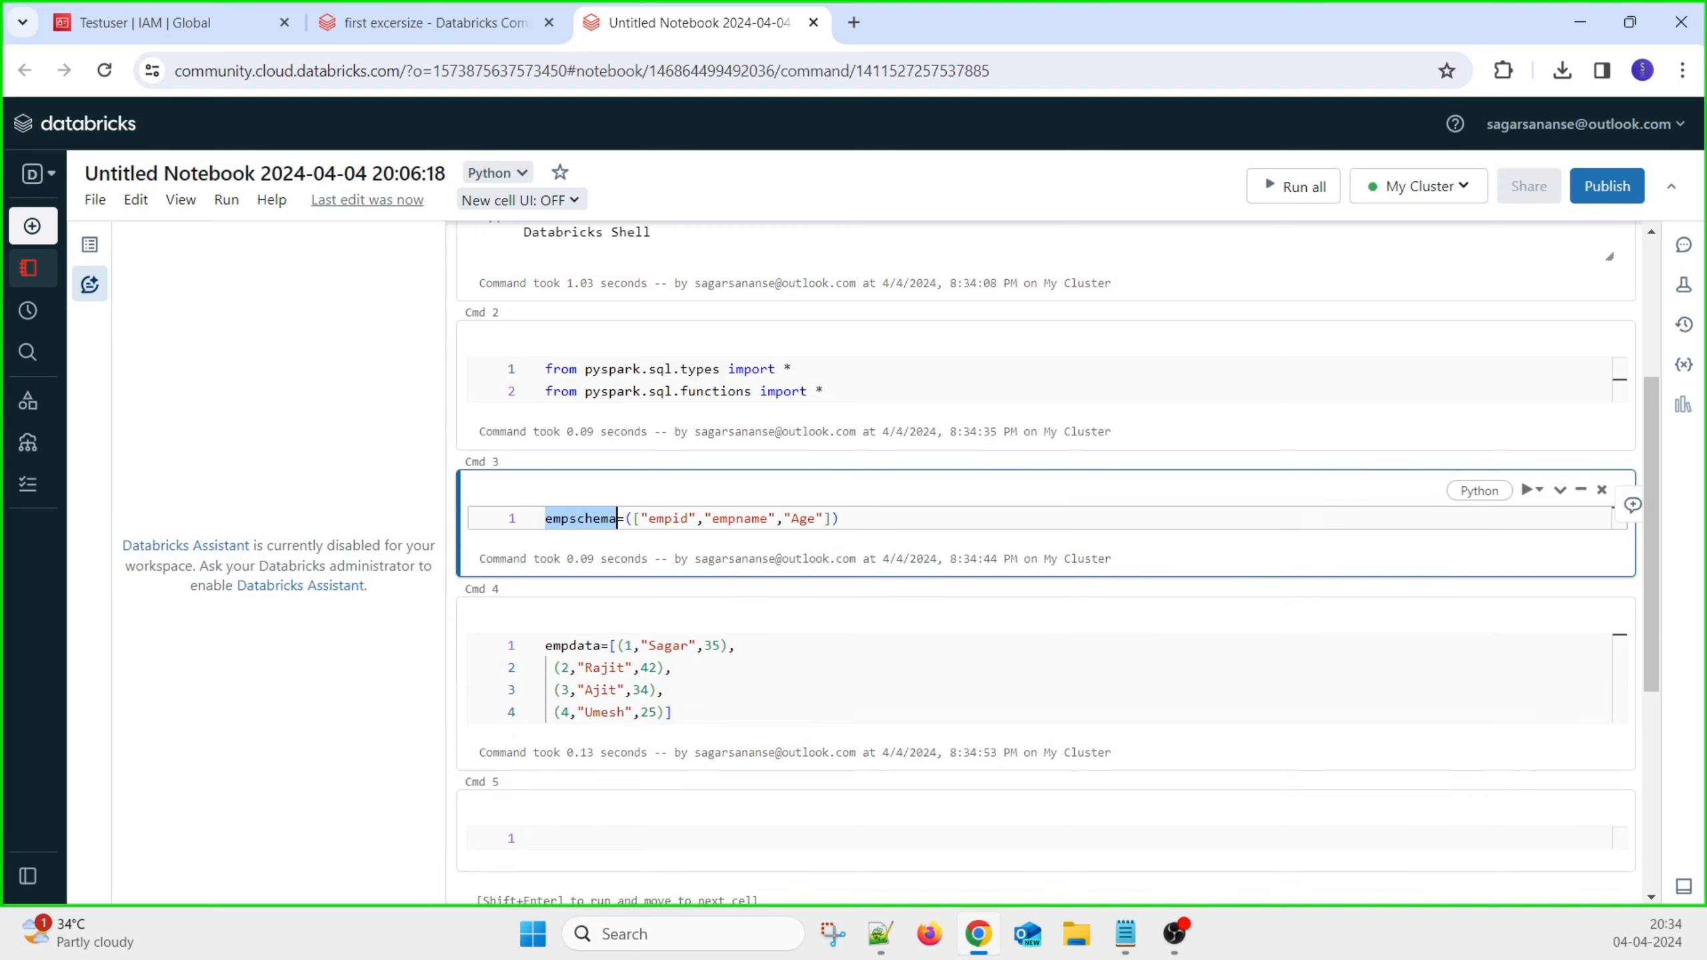
key("alt+Tab")
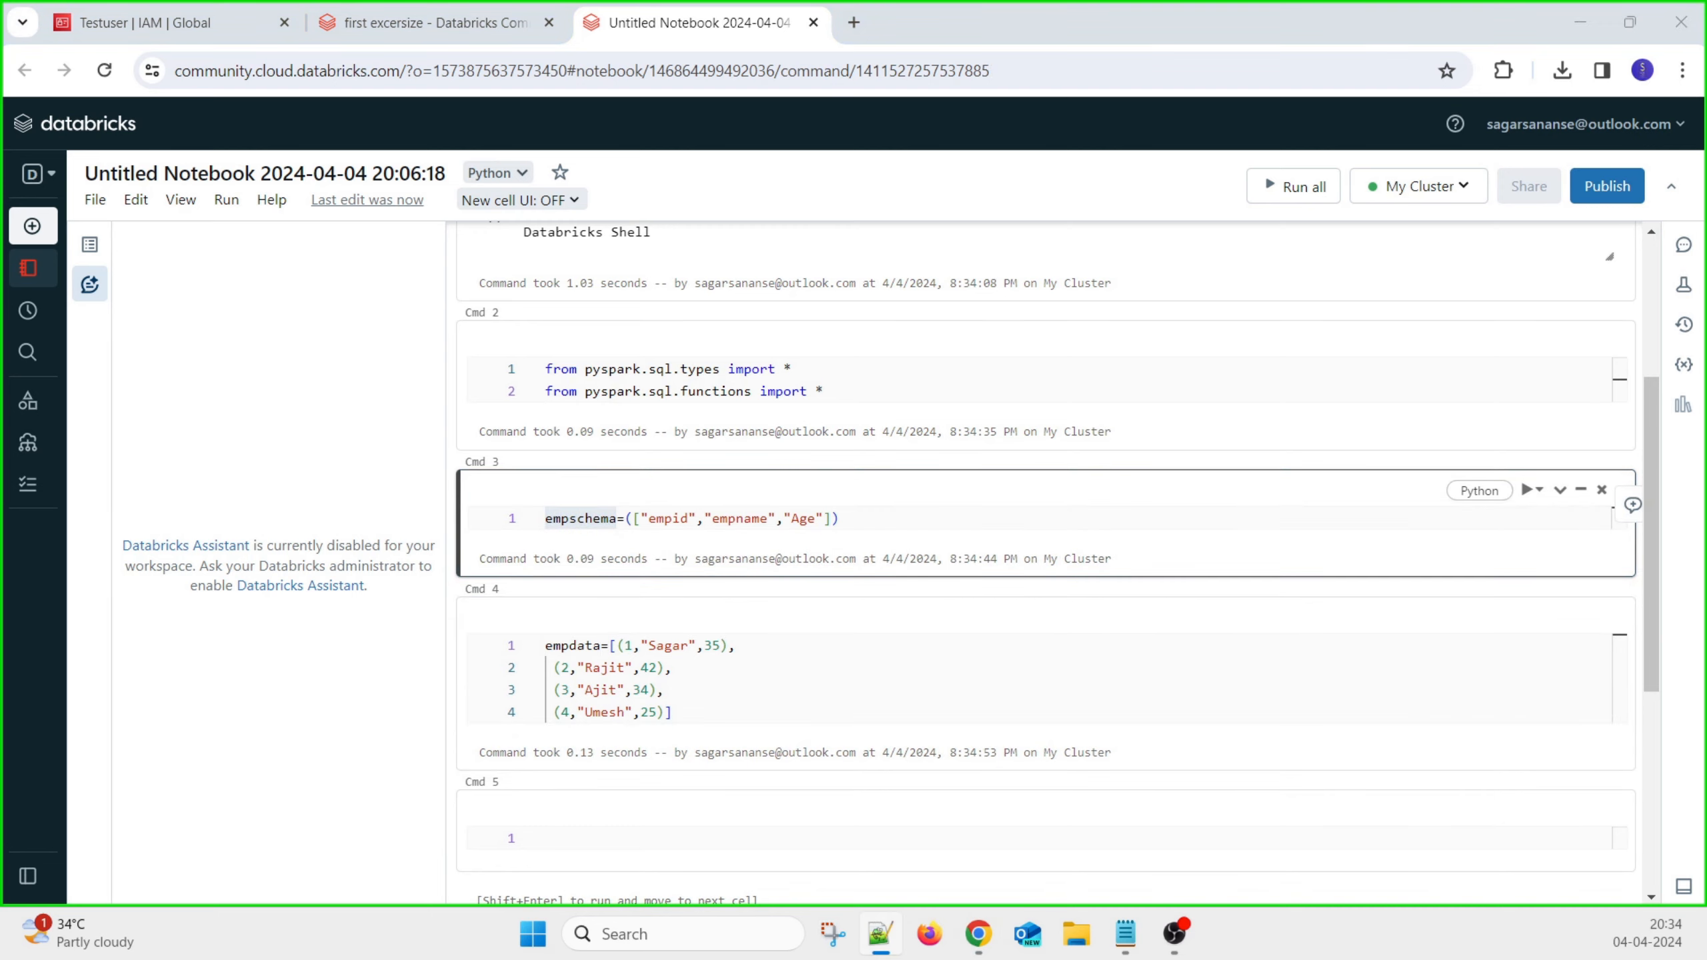
left_click(517, 851)
type("df=spark.createDataFrame(data=empdata,schema=empschema)")
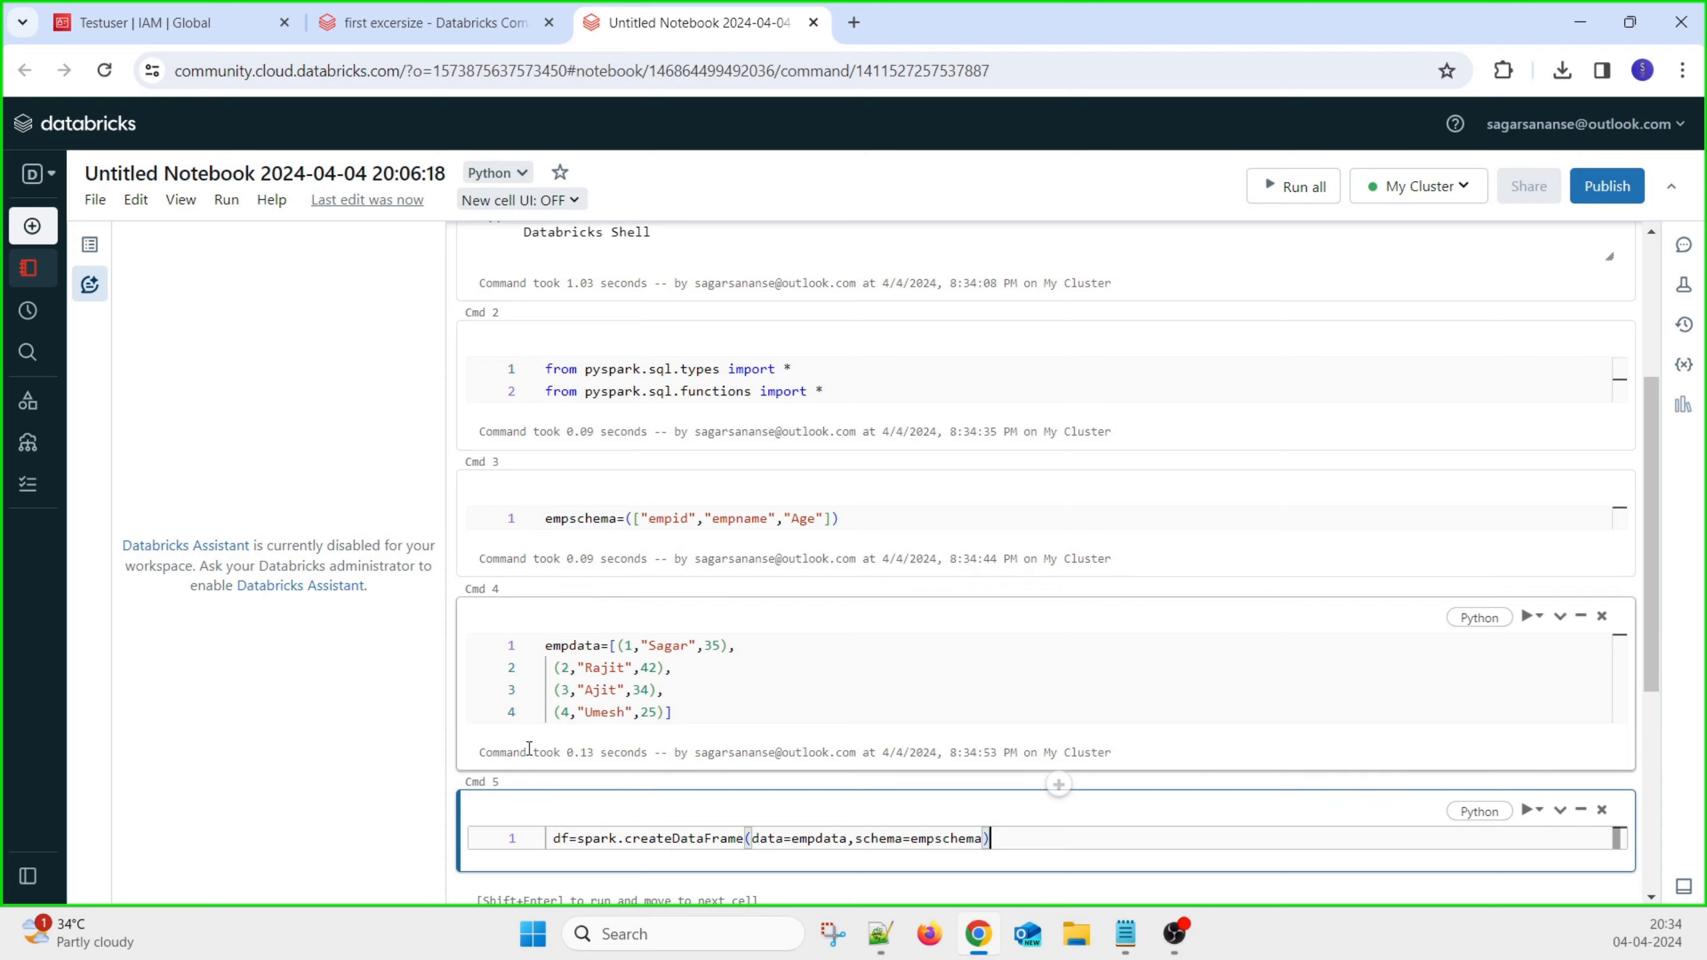
scroll(529, 748, "down", 4)
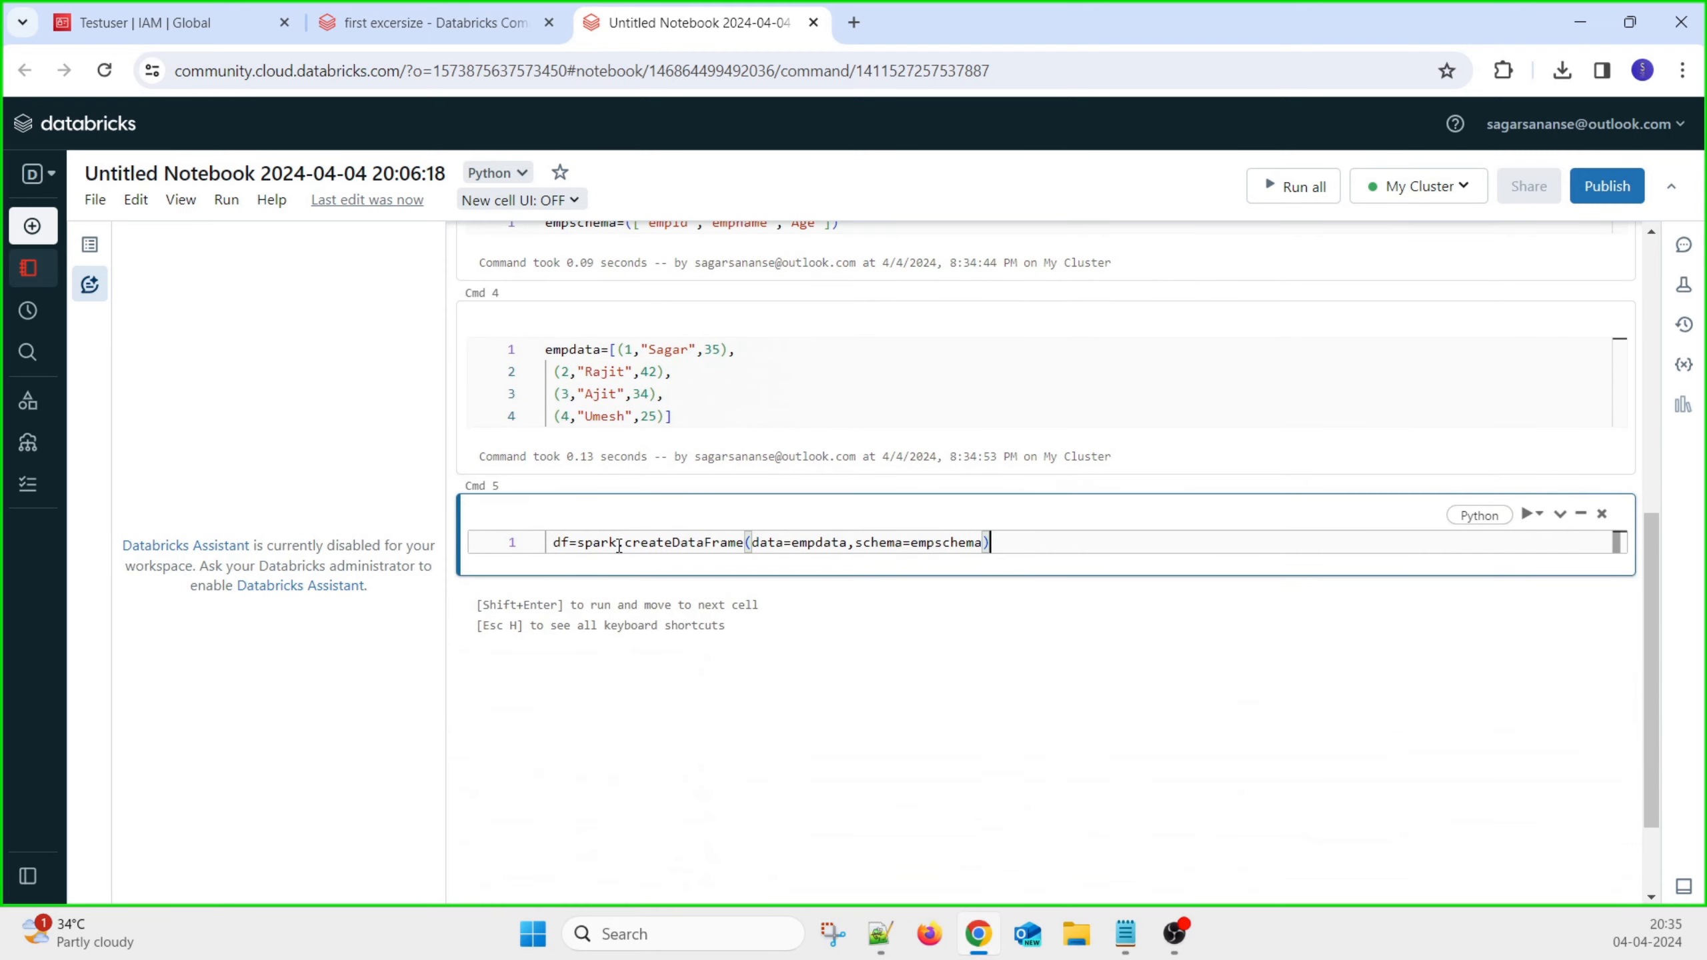
Check the data=empdata and schema=empschema arguments, then run Cmd 5 to build df
double_click(779, 543)
double_click(819, 543)
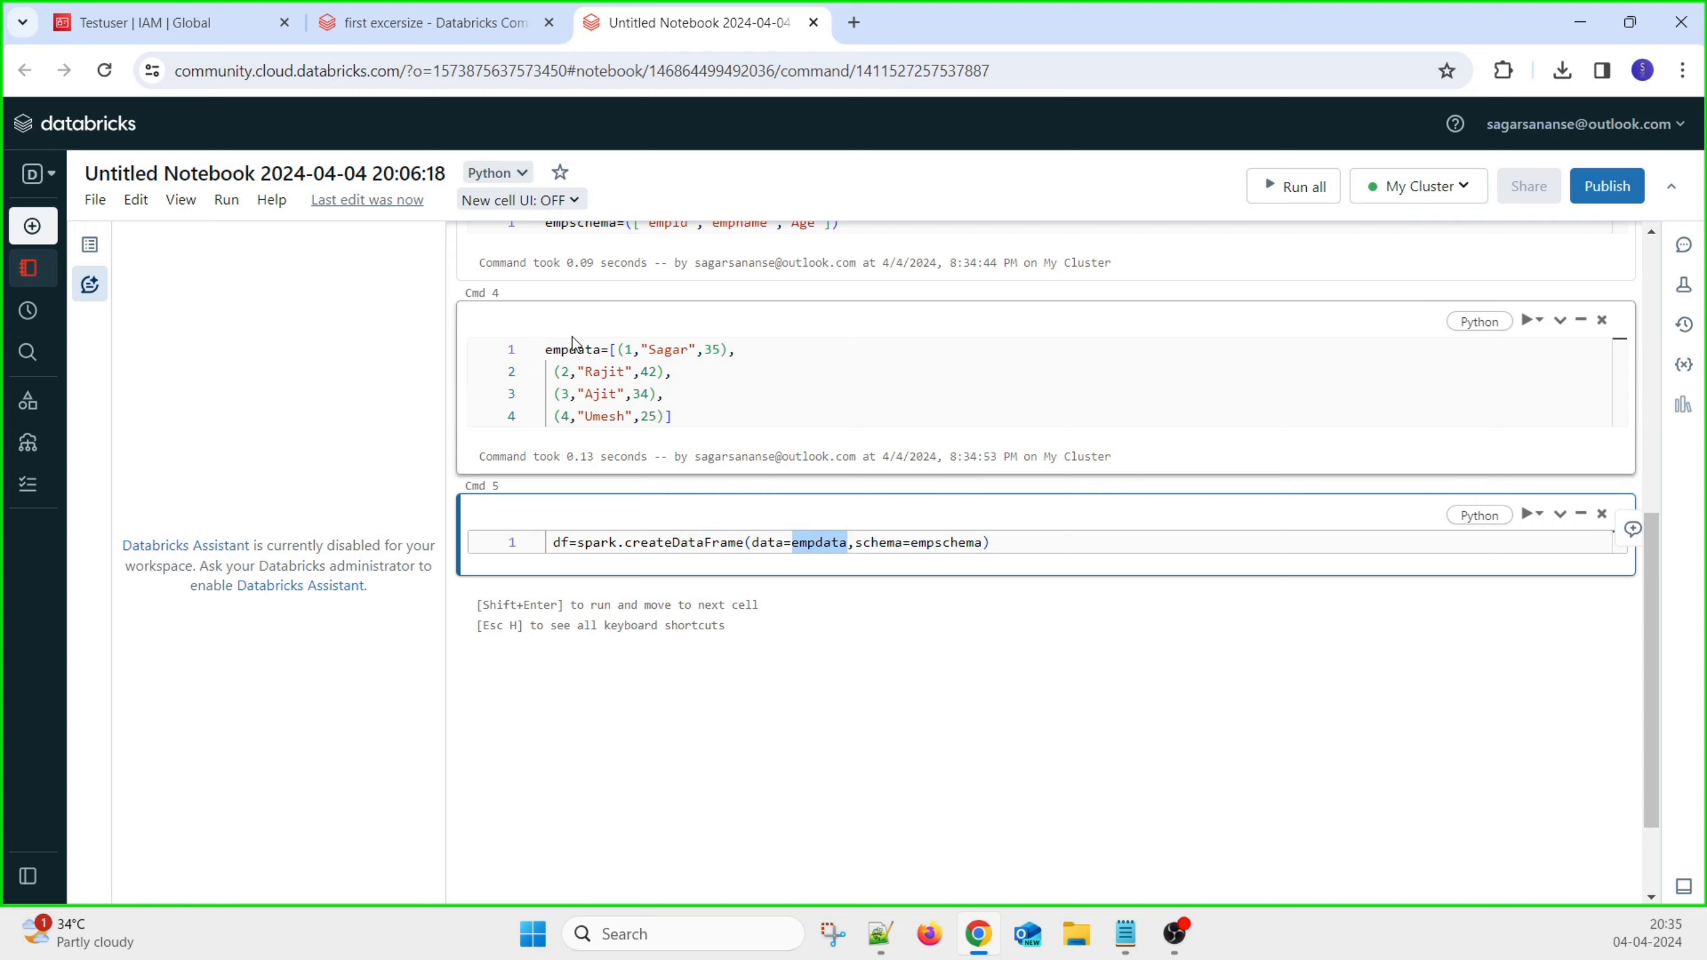
double_click(890, 543)
left_click(937, 544)
double_click(937, 544)
scroll(596, 545, "up", 5)
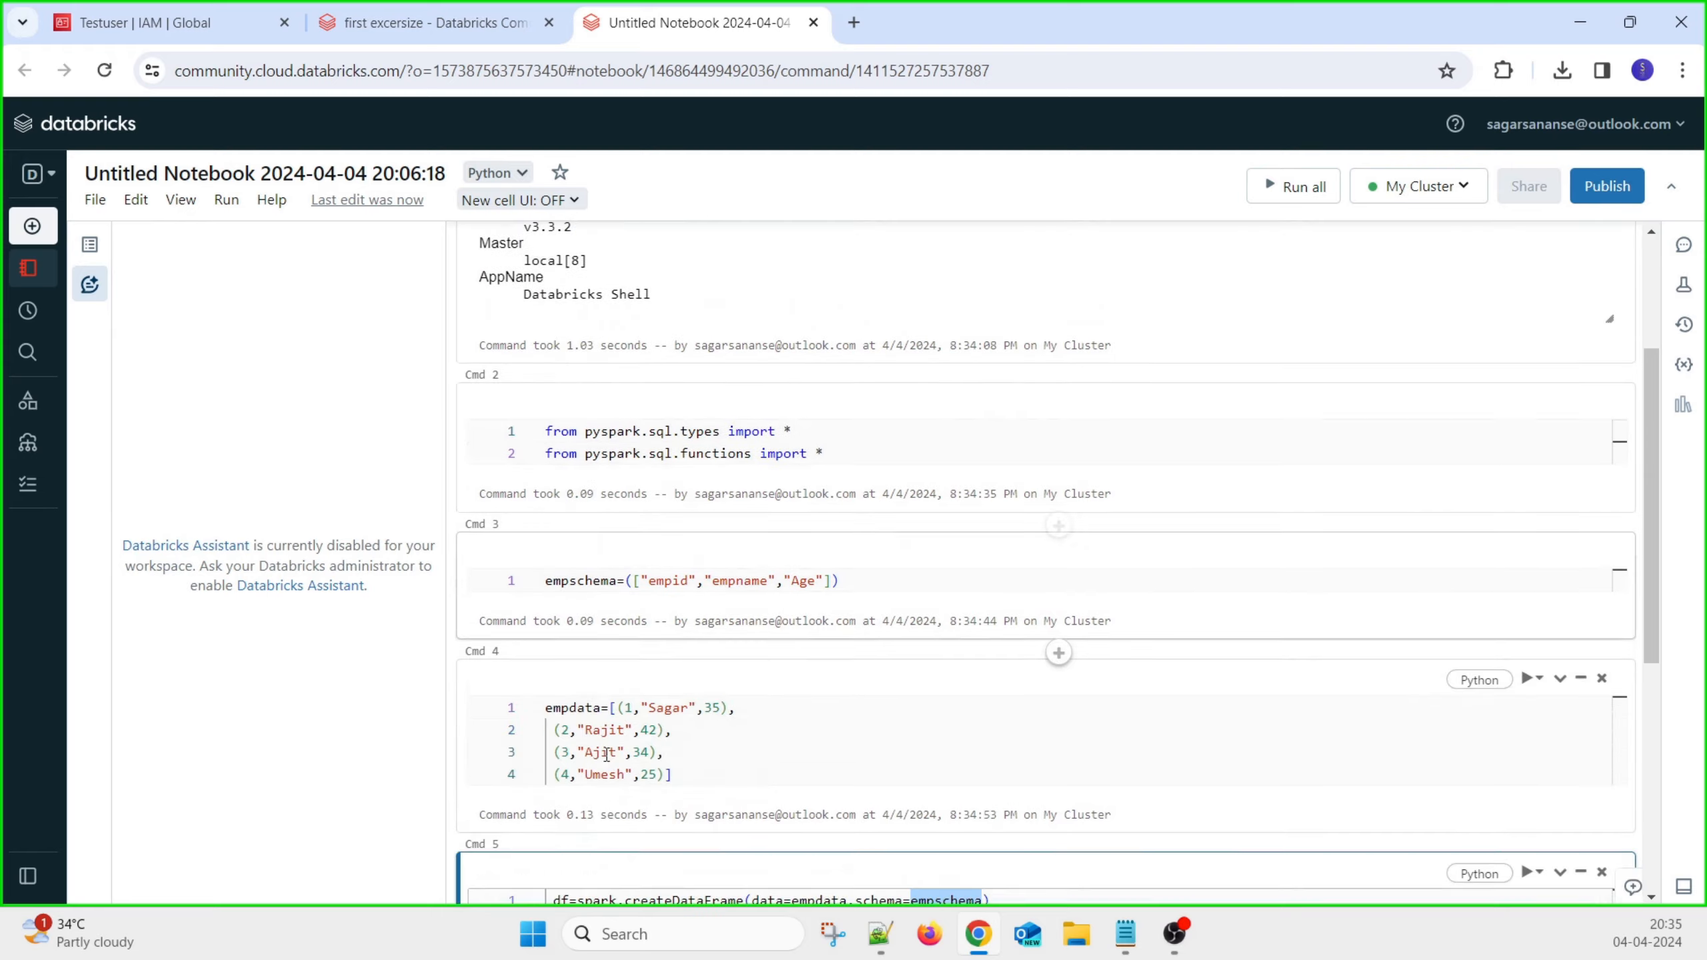
scroll(591, 672, "down", 2)
double_click(571, 516)
scroll(1100, 550, "down", 4)
left_click(1065, 538)
key("shift+Return")
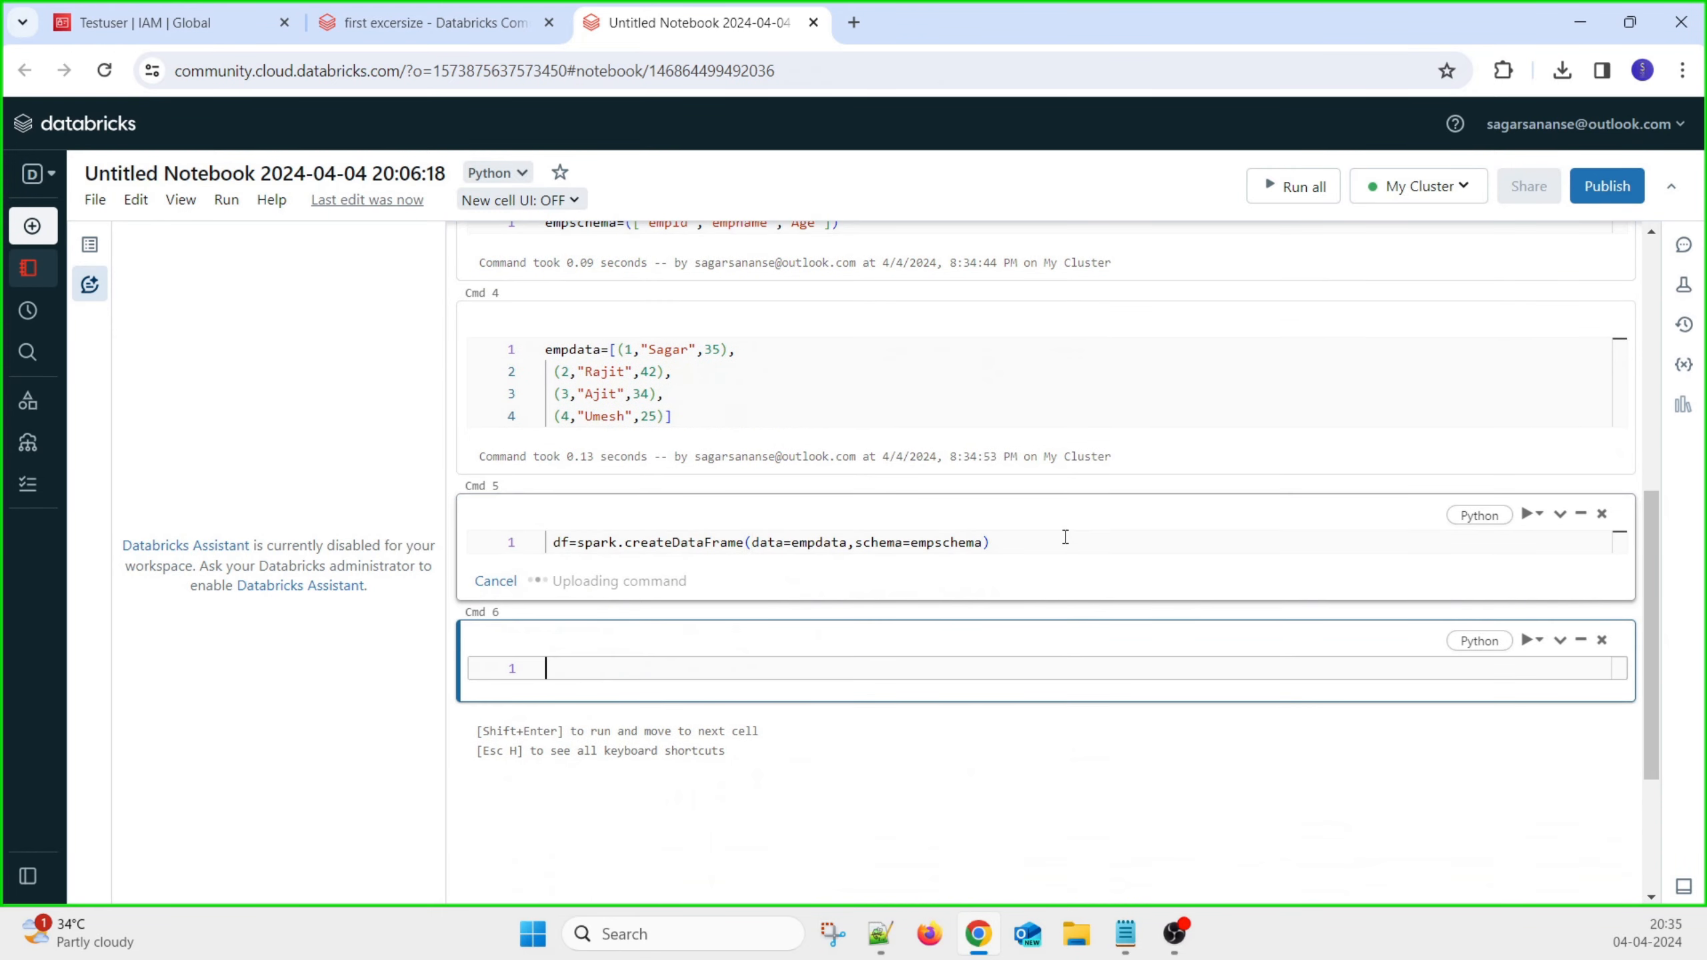
Run df.show() in Cmd 6 to print the four employee rows
type("df")
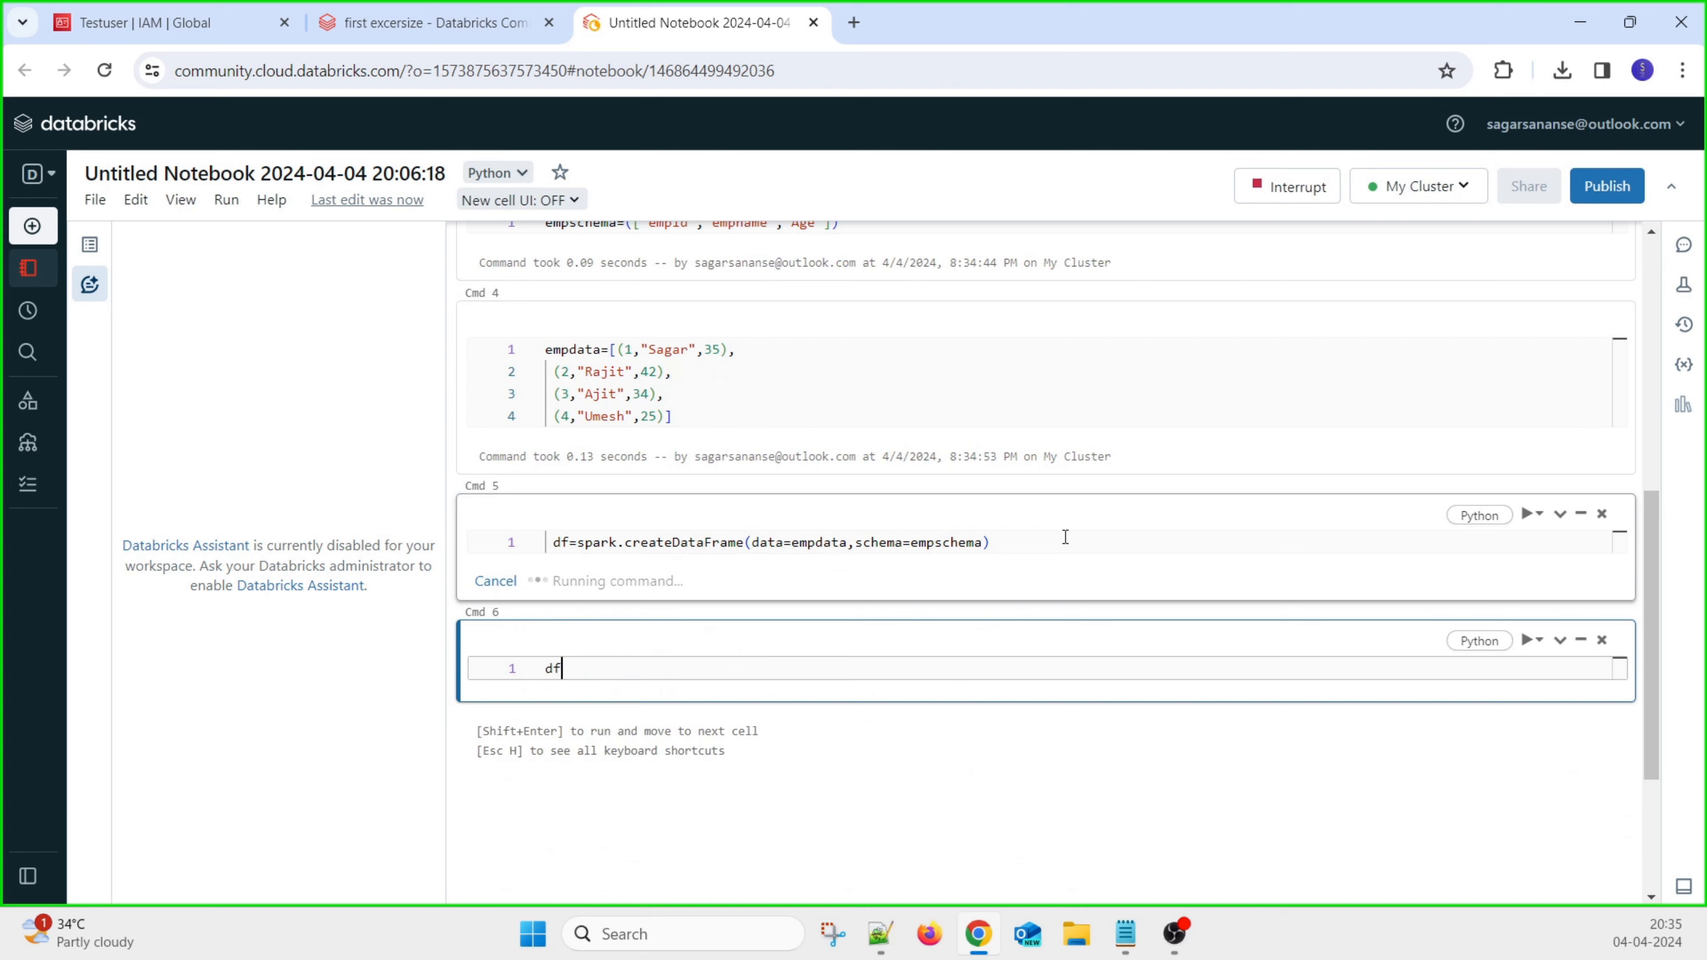
type(".show")
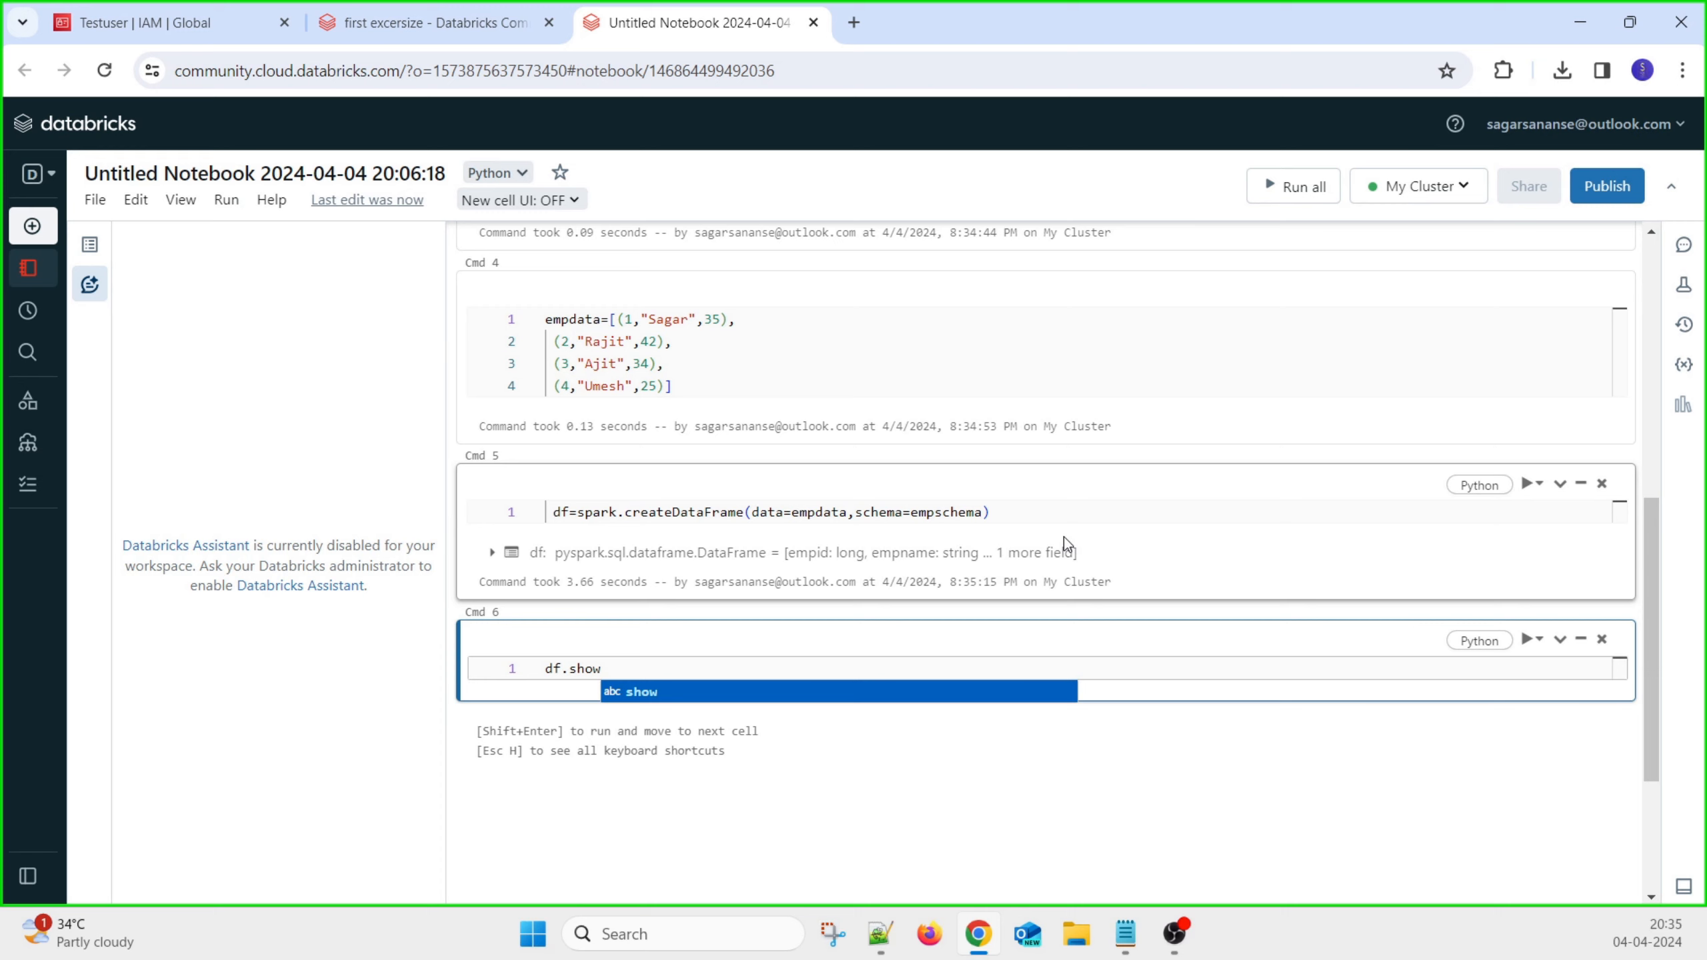
type("(")
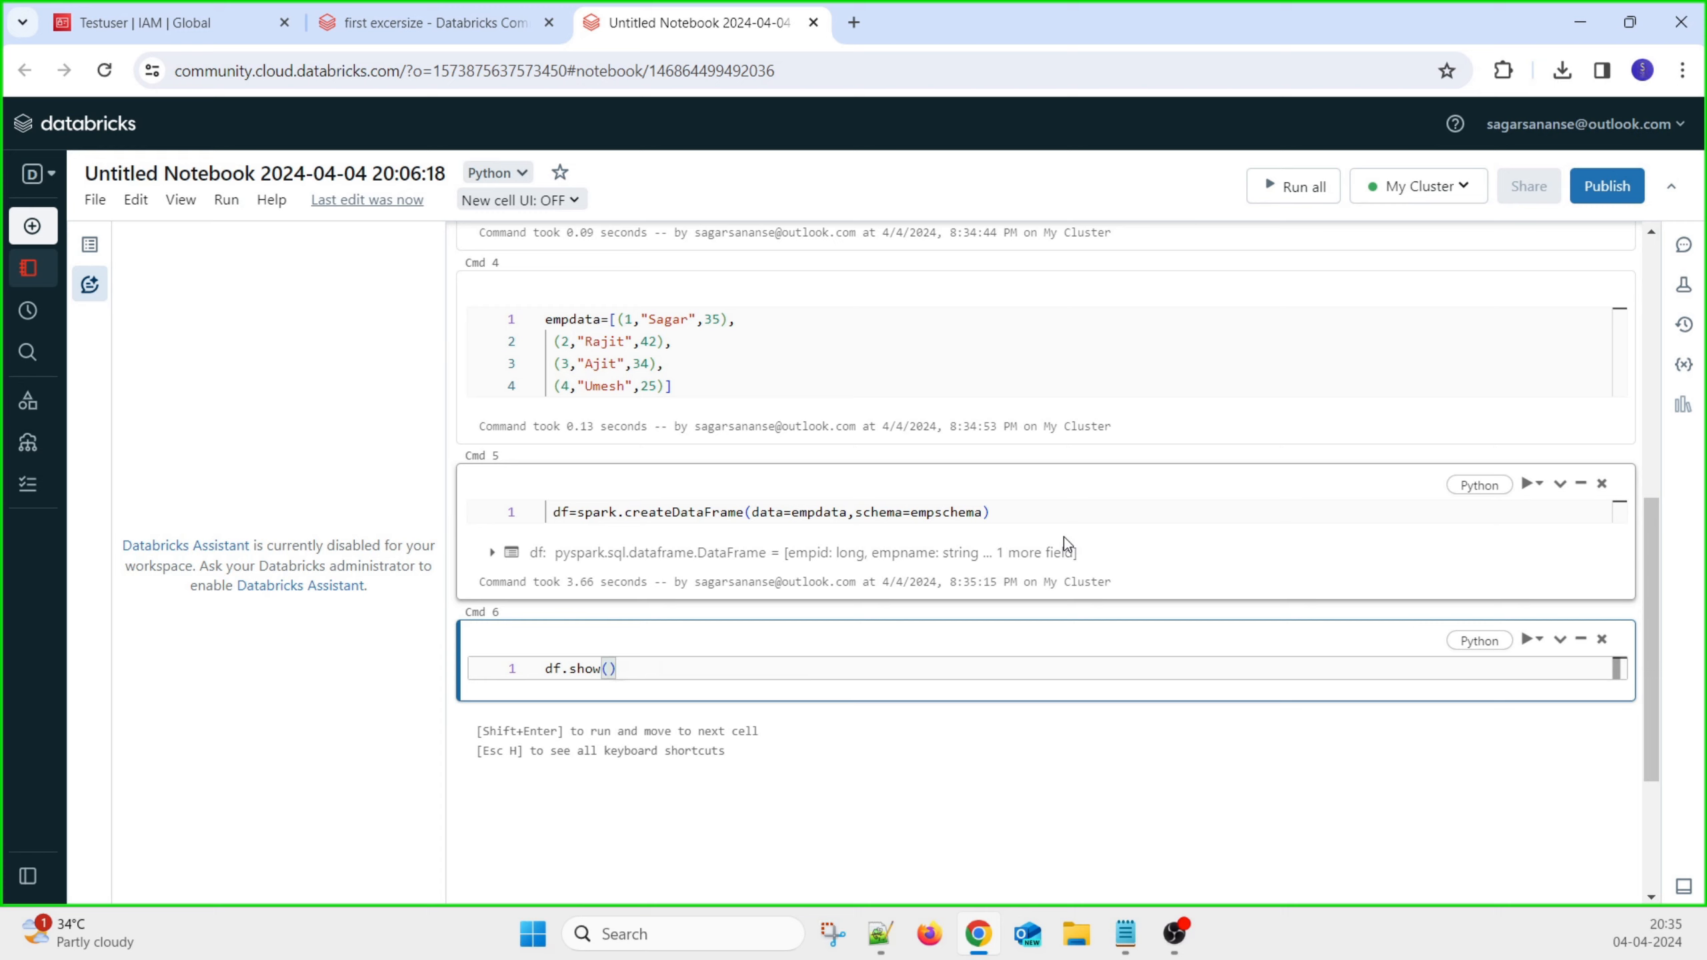
key("shift+Return")
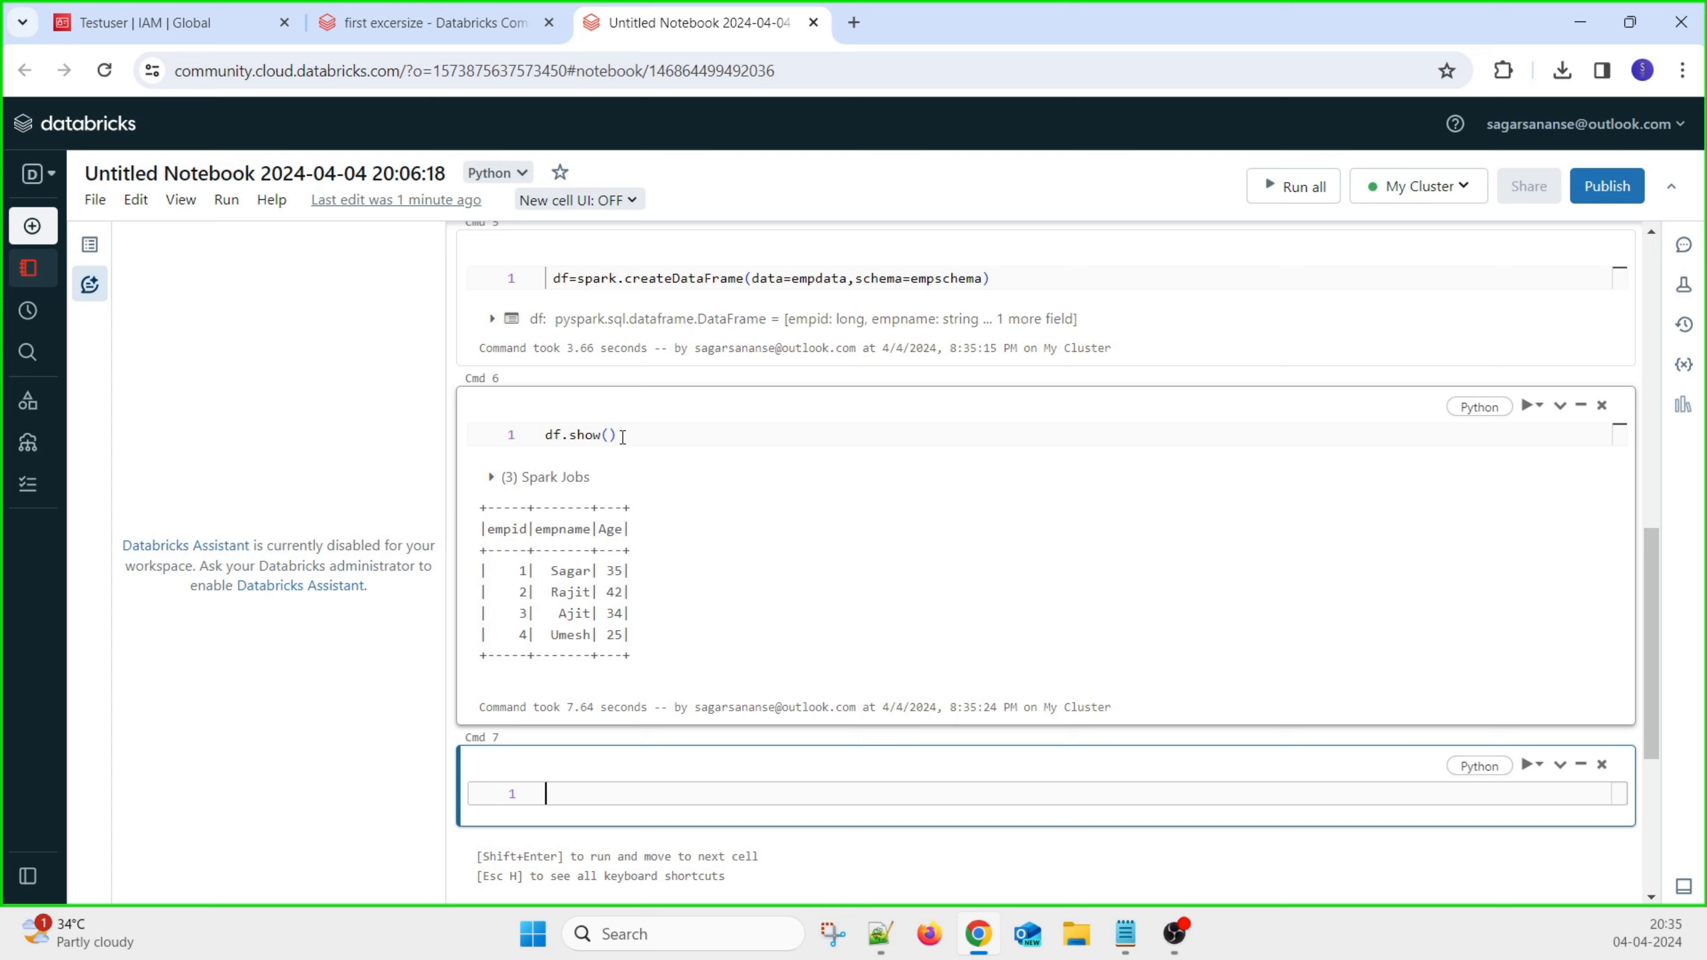
key("alt+Tab")
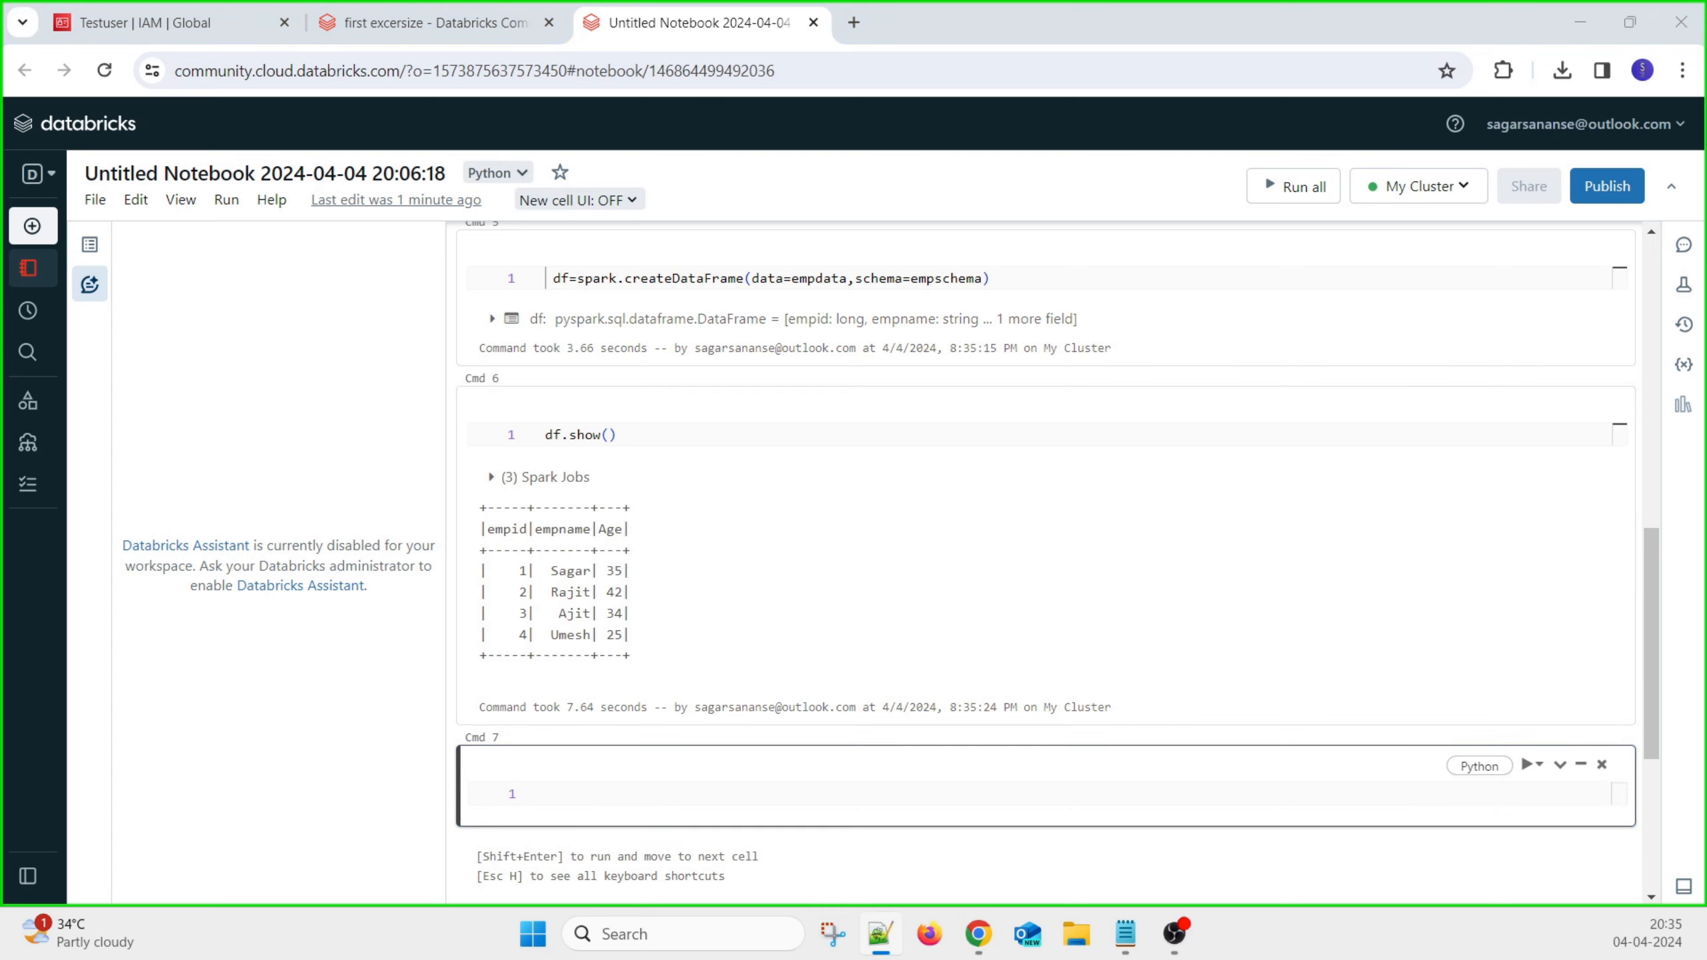
Paste the fs.s3a key configuration into Cmd 7 and swap in the test user's access key
left_click(548, 794)
key("ctrl+v")
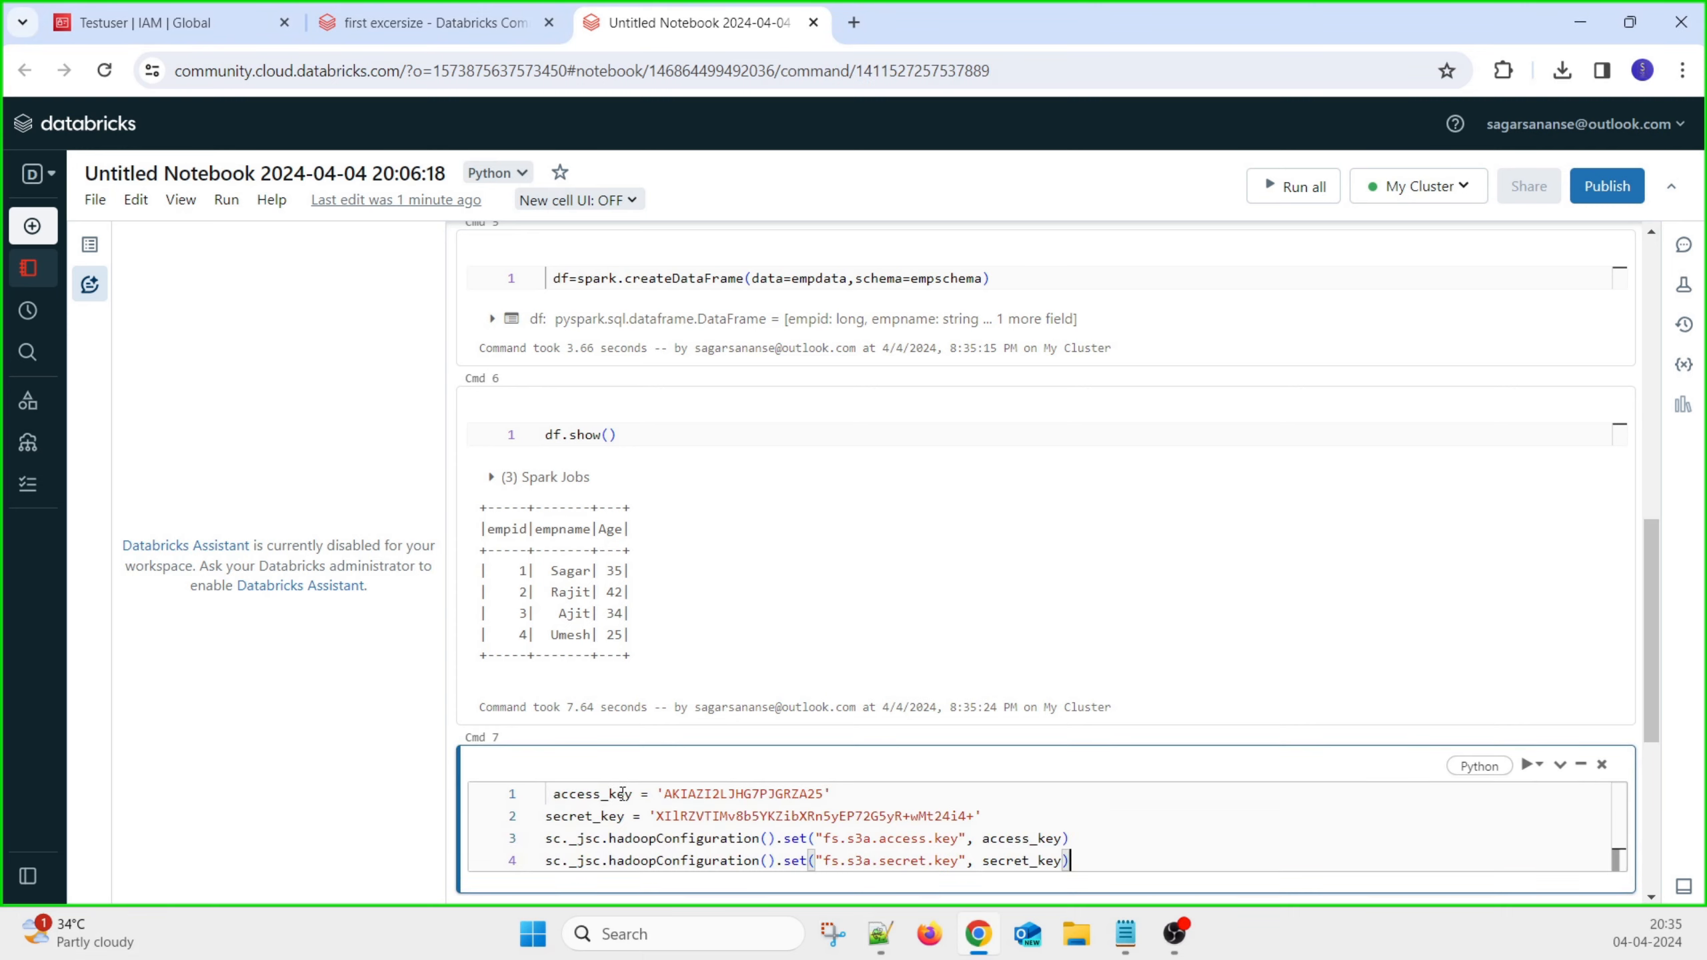
left_click(555, 796)
key("BackSpace")
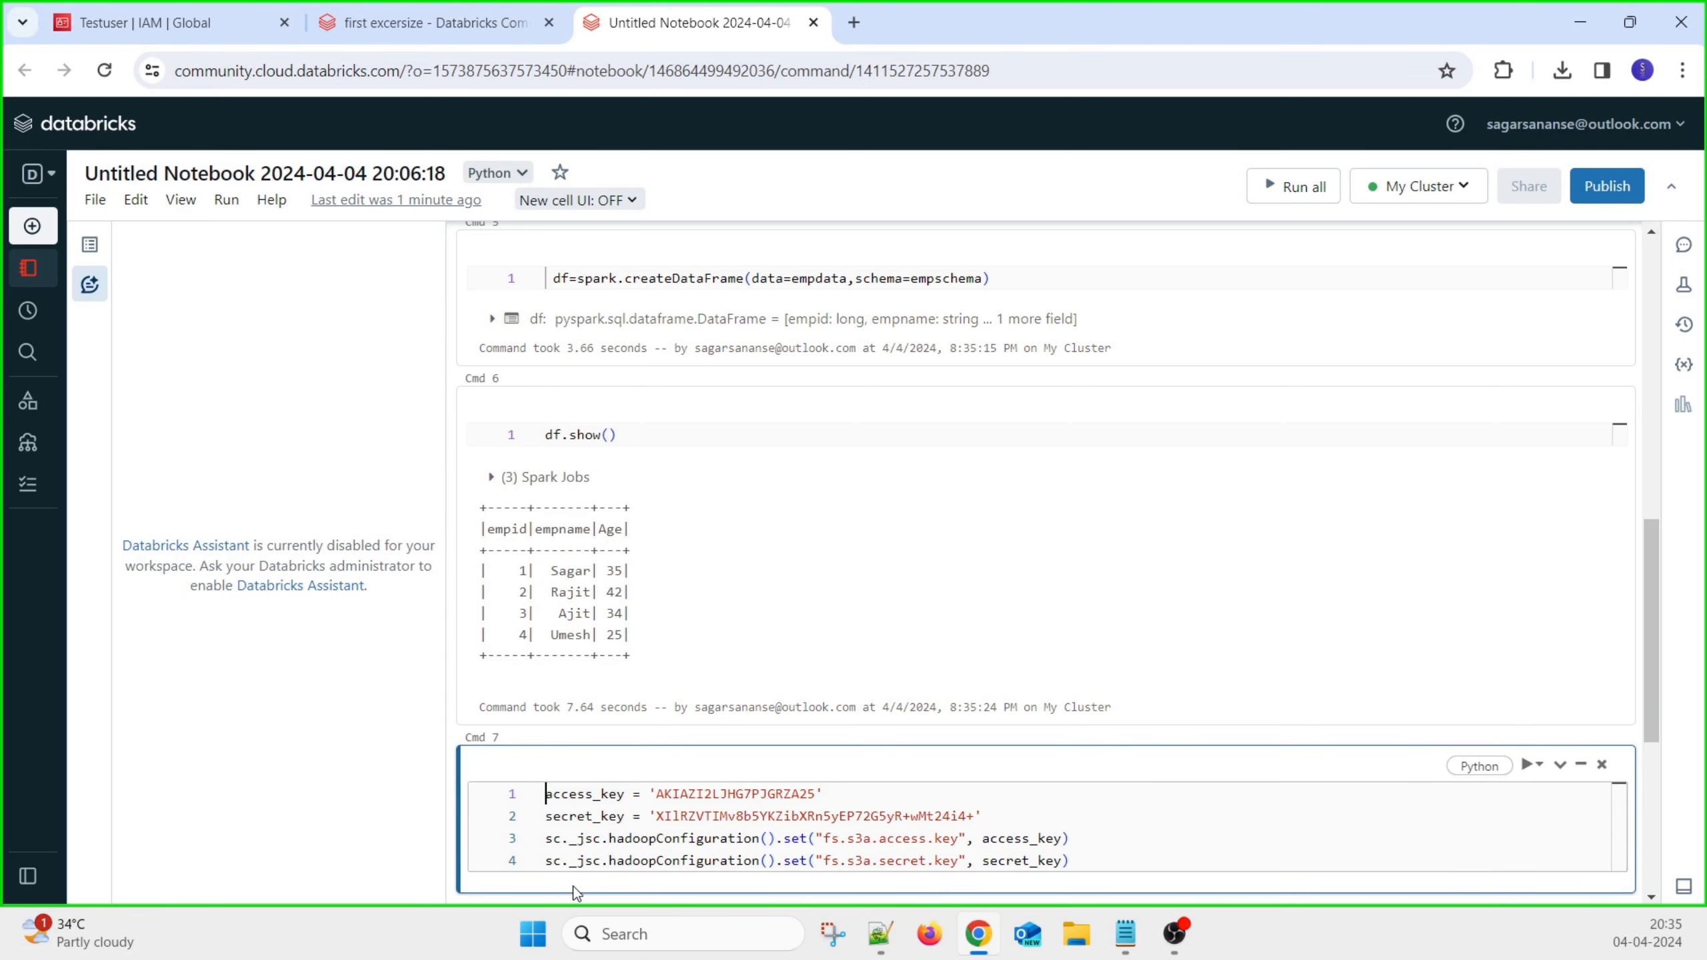
scroll(793, 854, "down", 2)
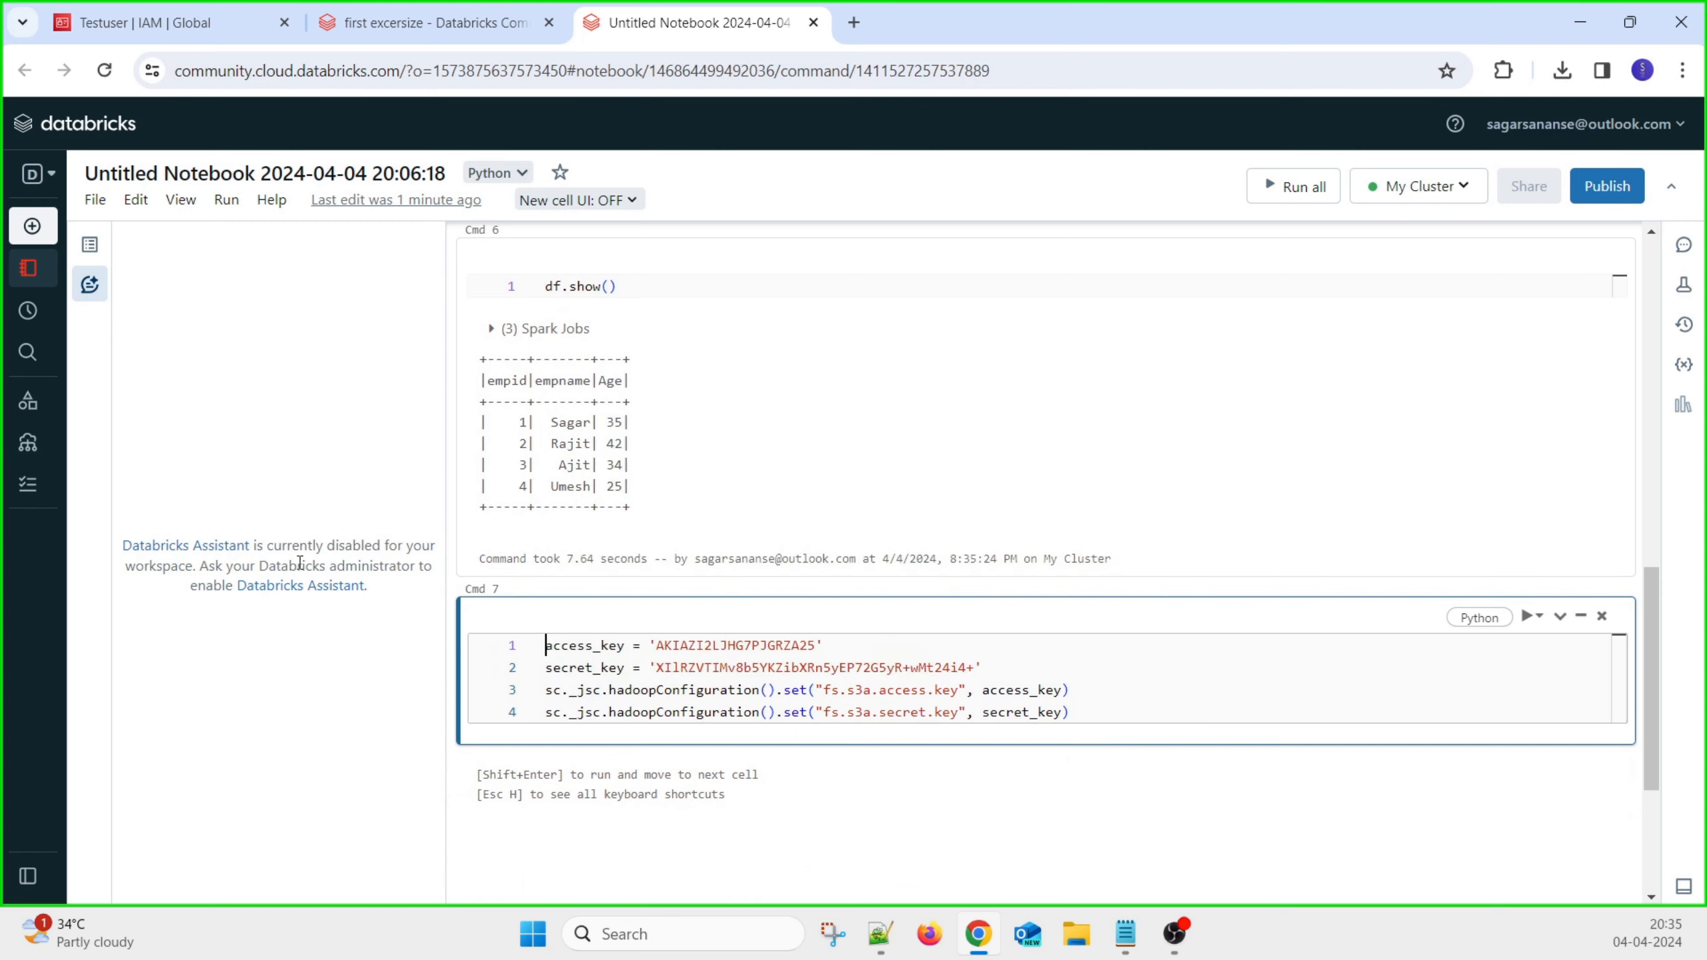
double_click(727, 647)
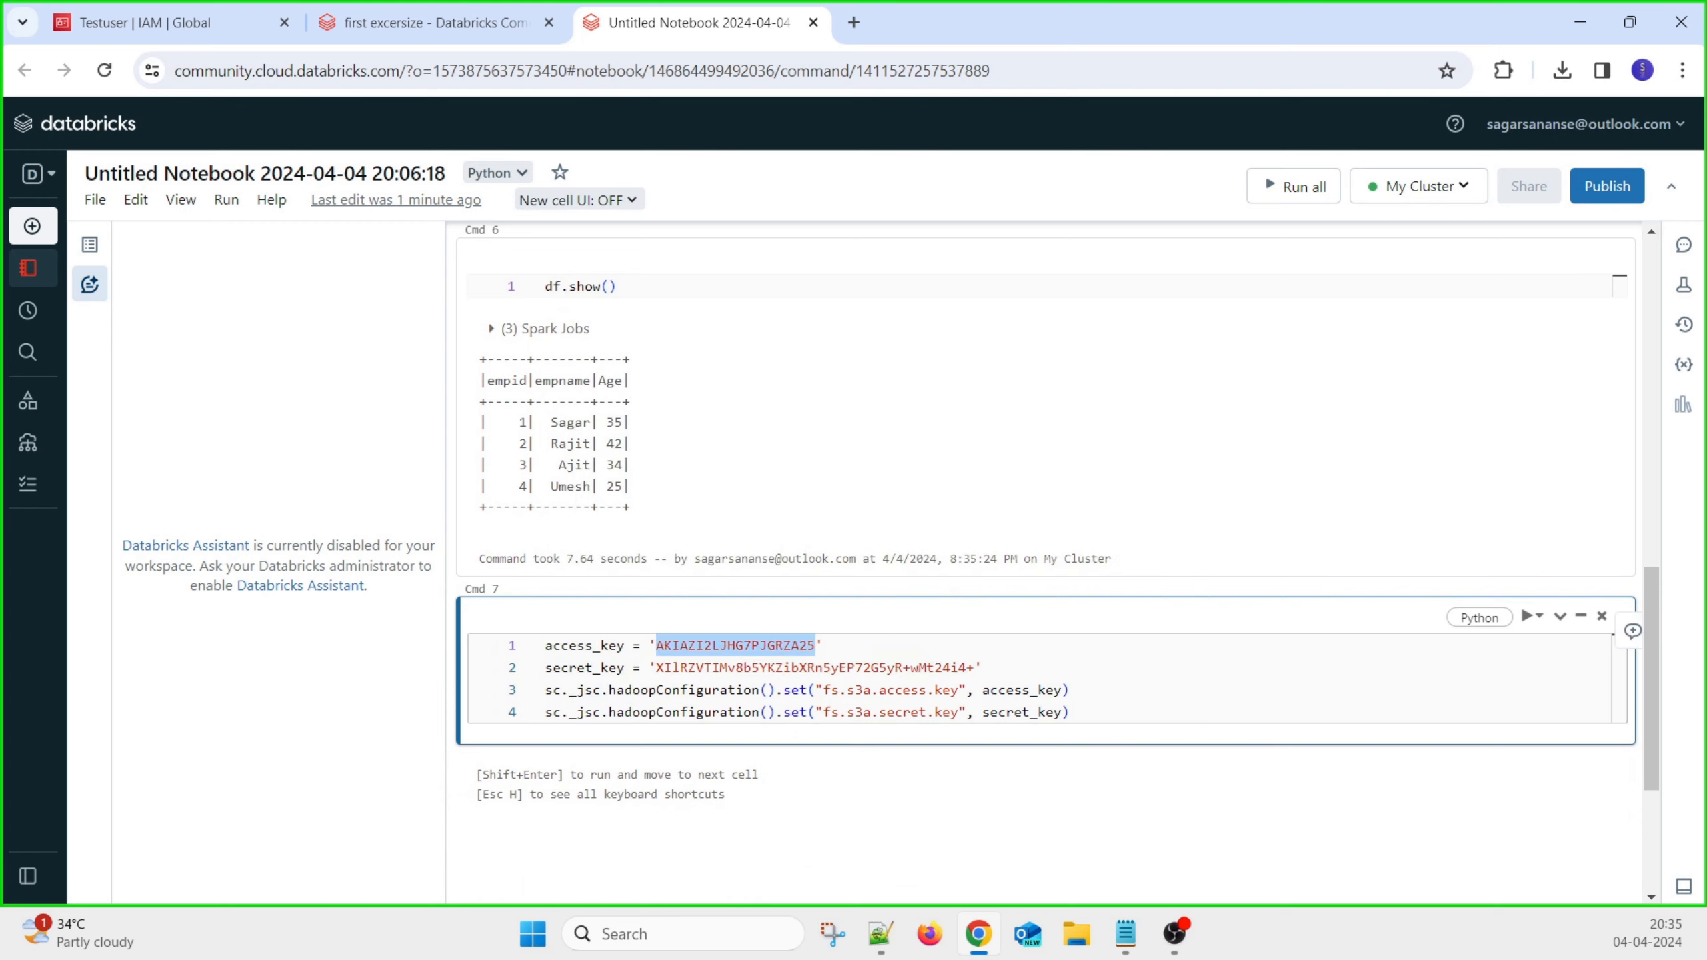
key("alt+Tab")
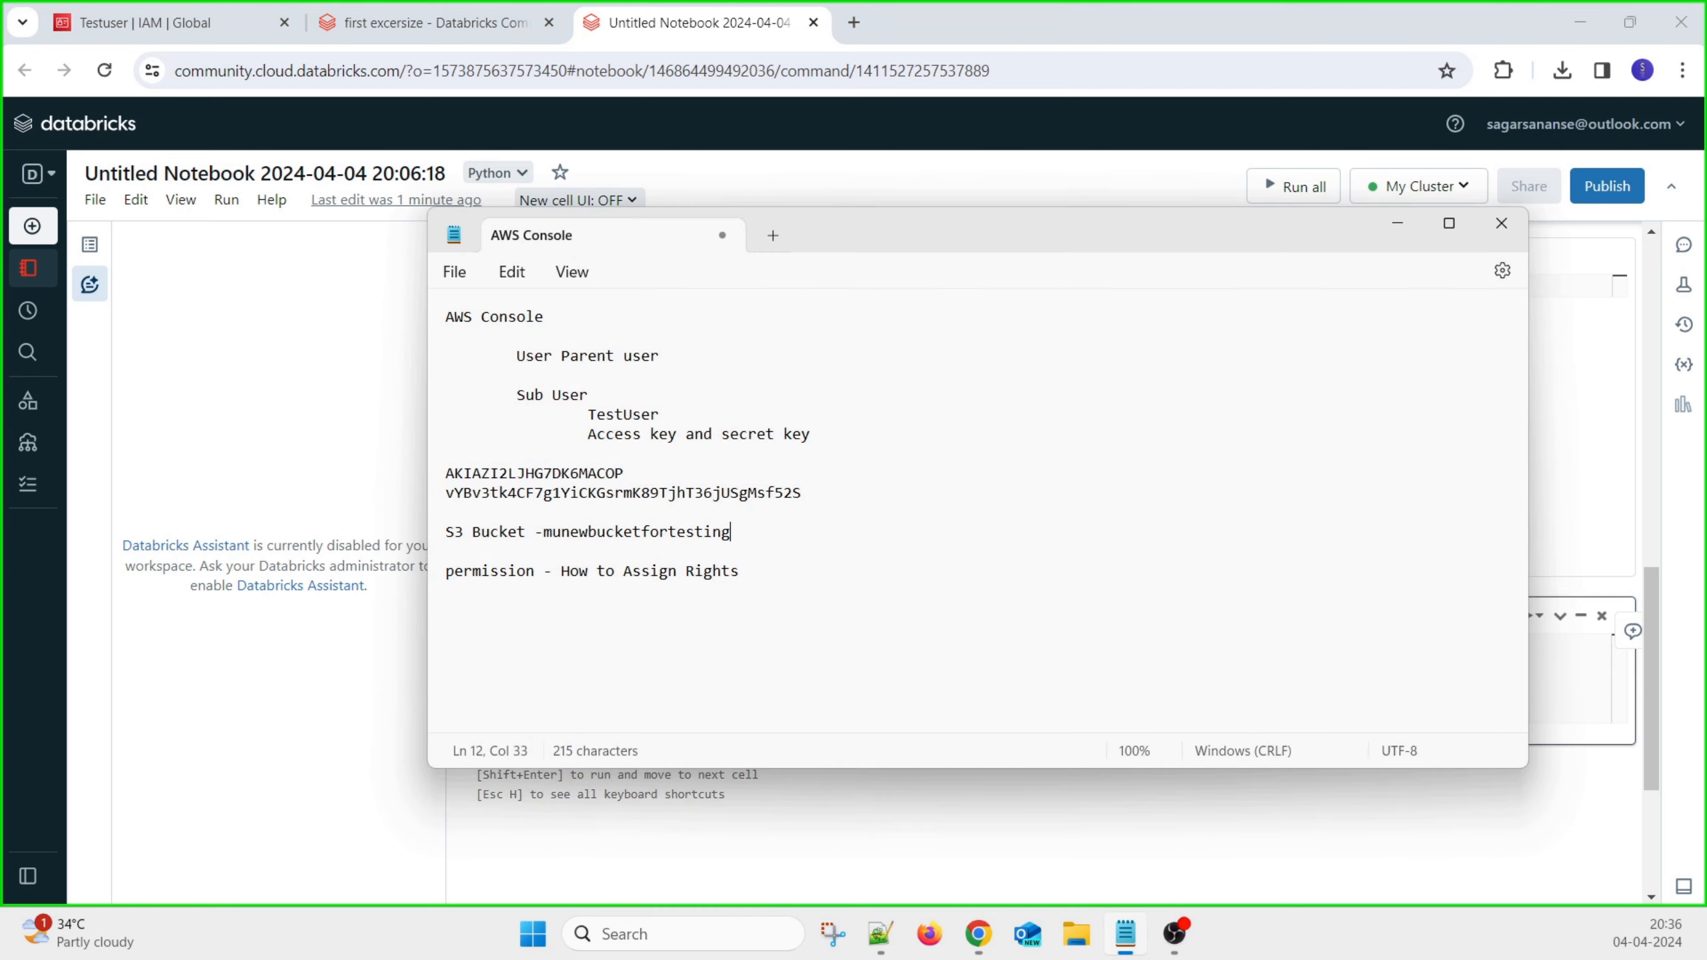
double_click(517, 475)
key("alt+Tab")
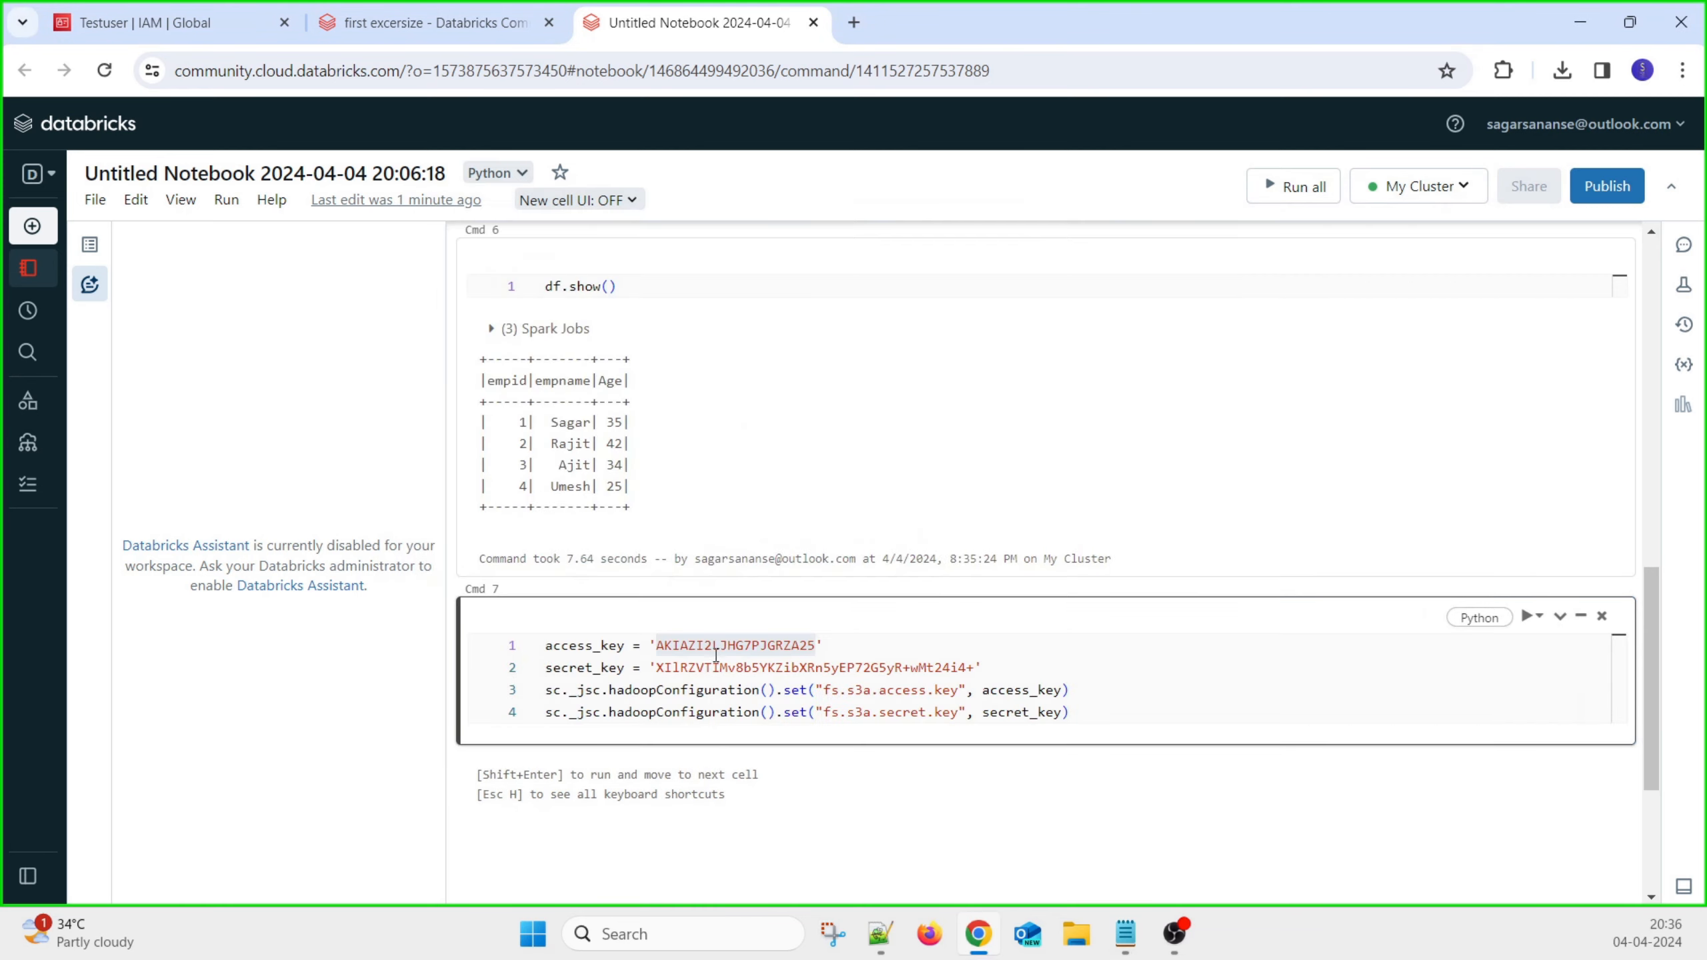
double_click(698, 648)
key("ctrl+v")
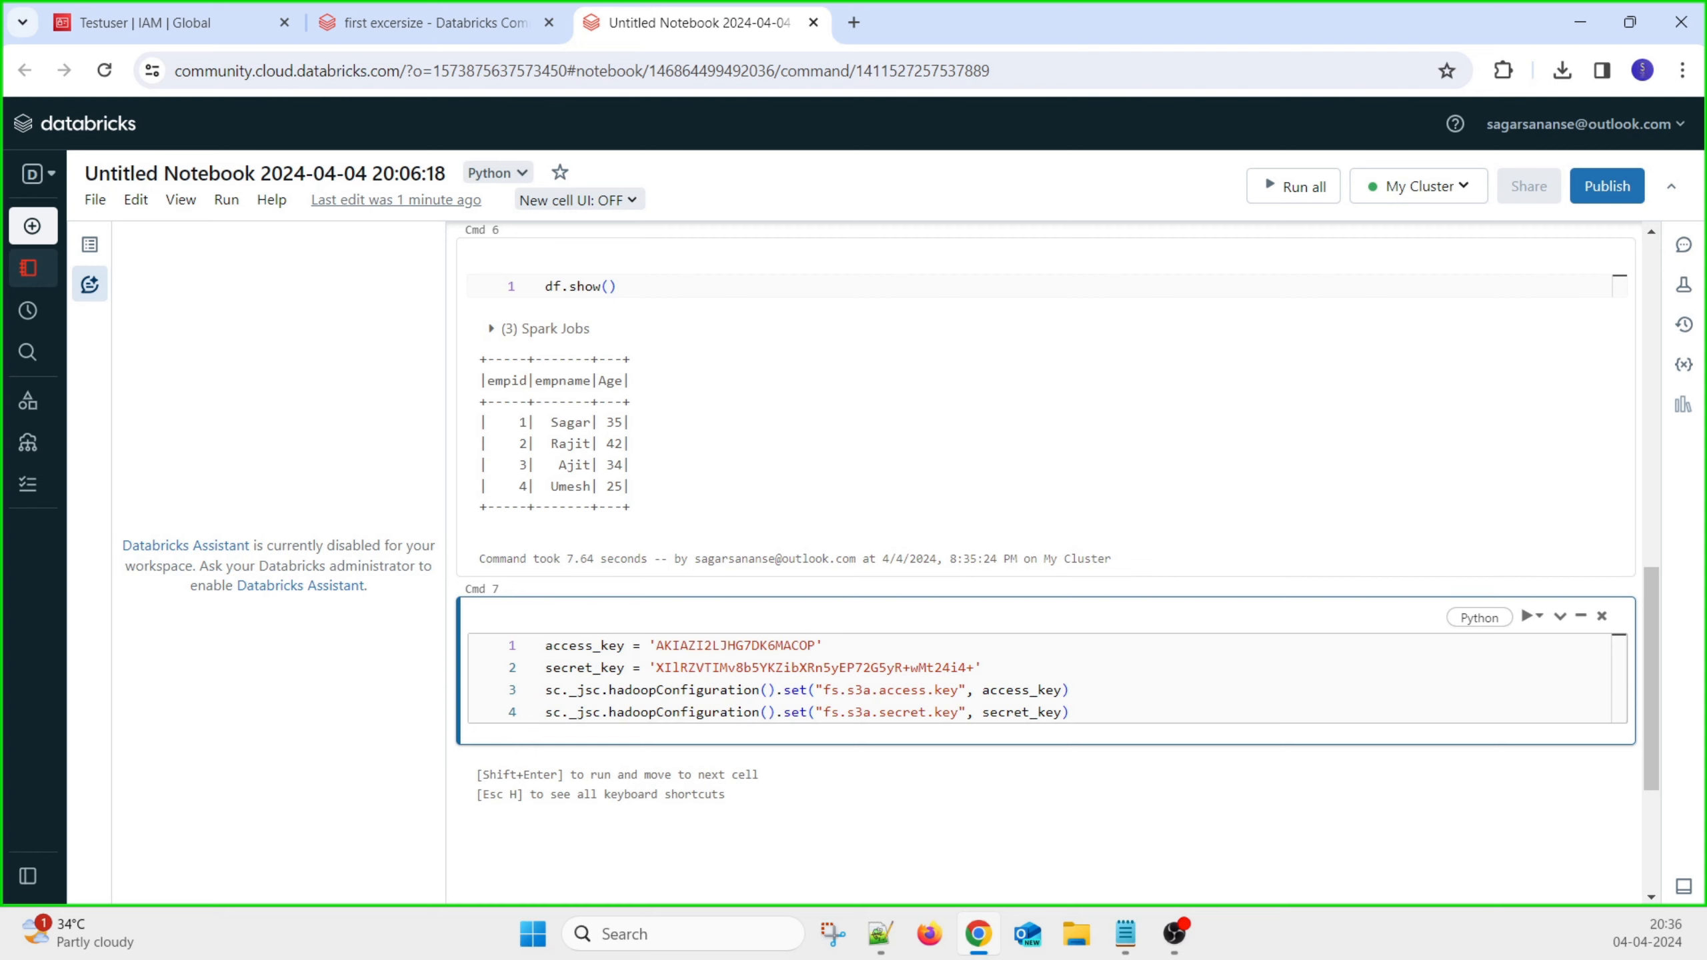
Replace the secret key with the test user's secret key and run Cmd 7
key("alt+Tab")
key("Down")
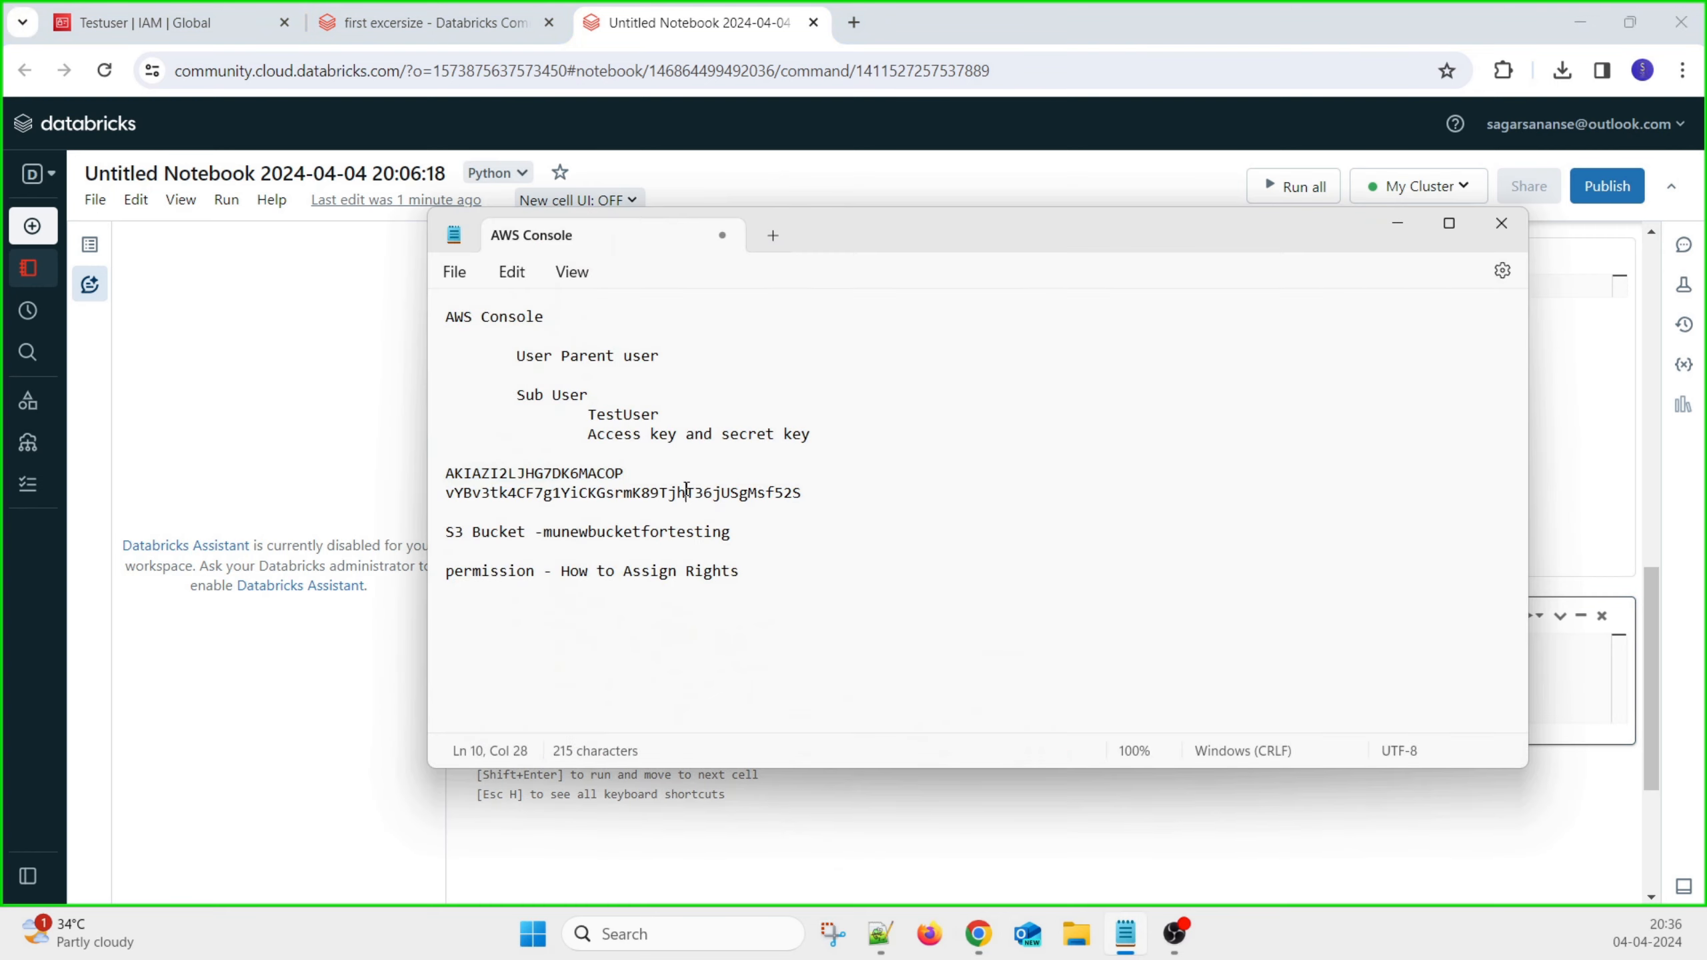
key("Home")
key("shift+End")
key("ctrl+c")
key("alt+Tab")
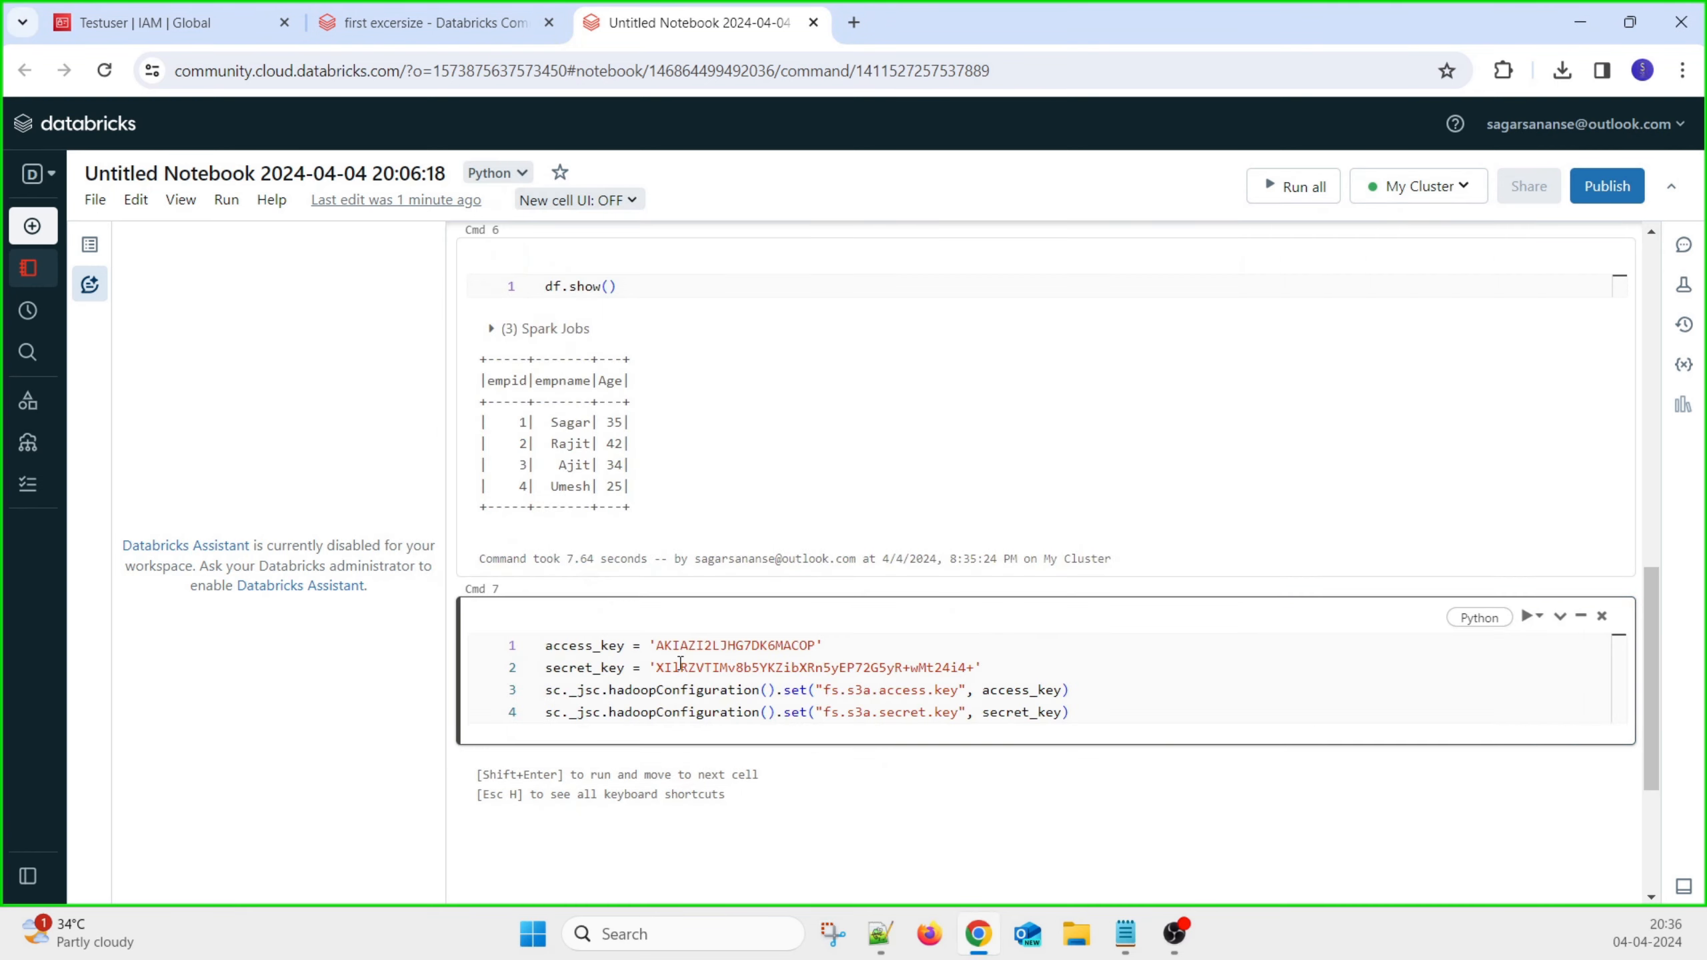
left_click_drag(656, 667, 974, 666)
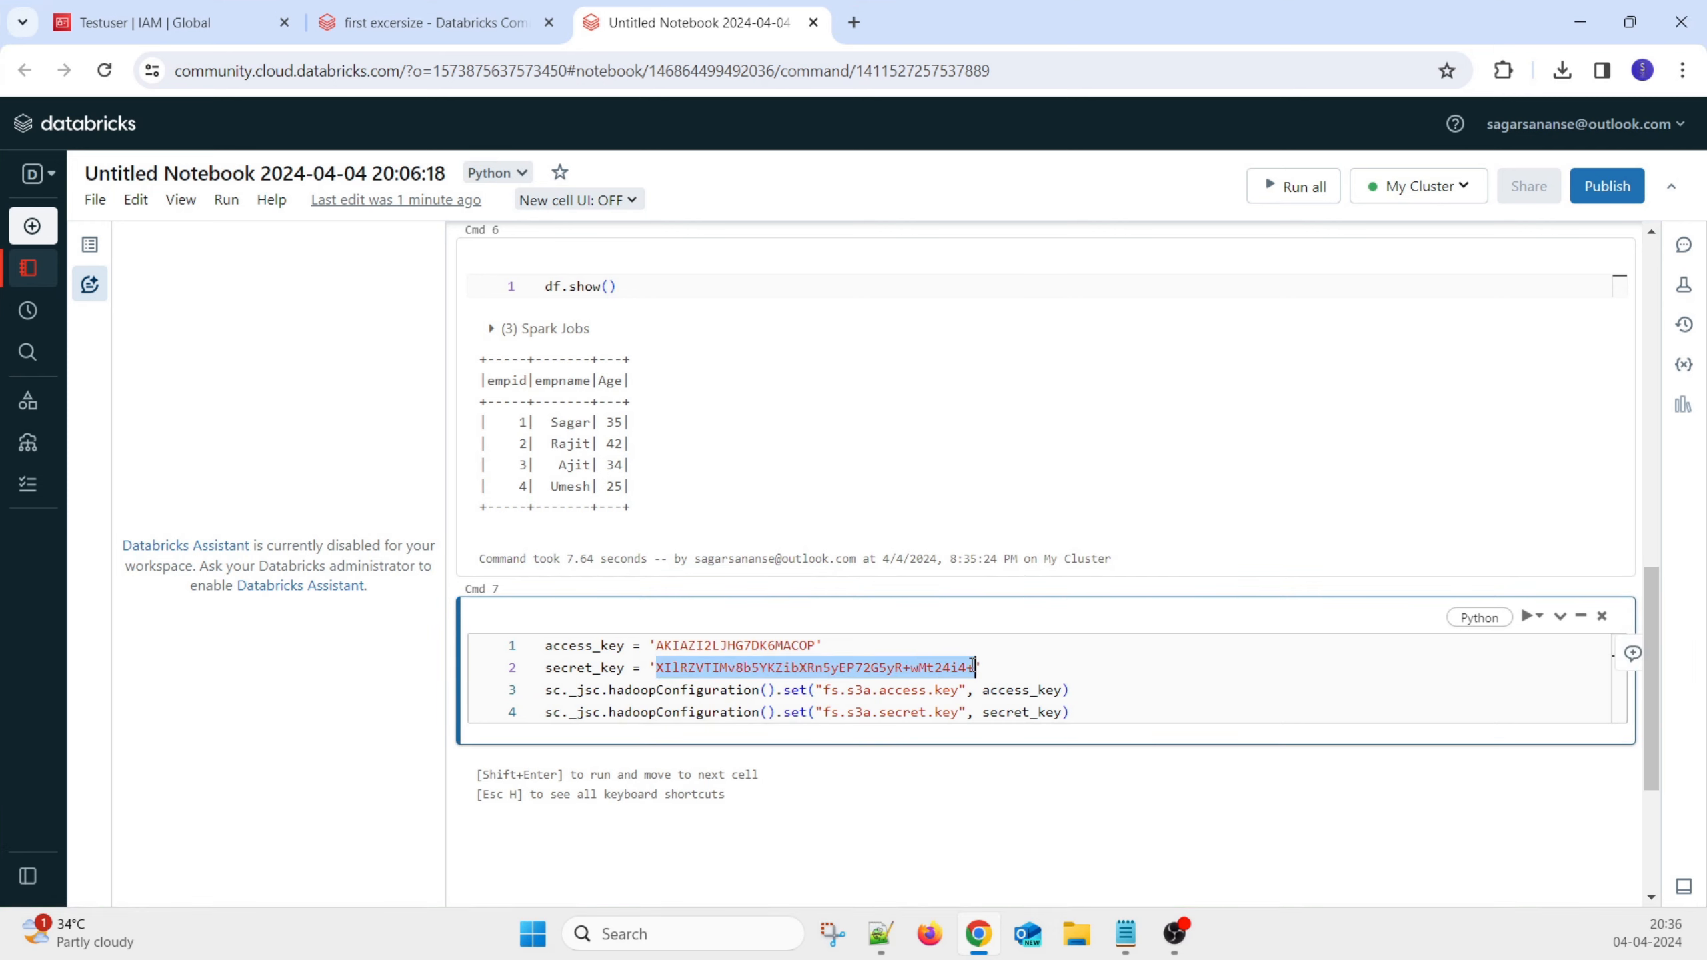
key("ctrl+v")
left_click(1143, 710)
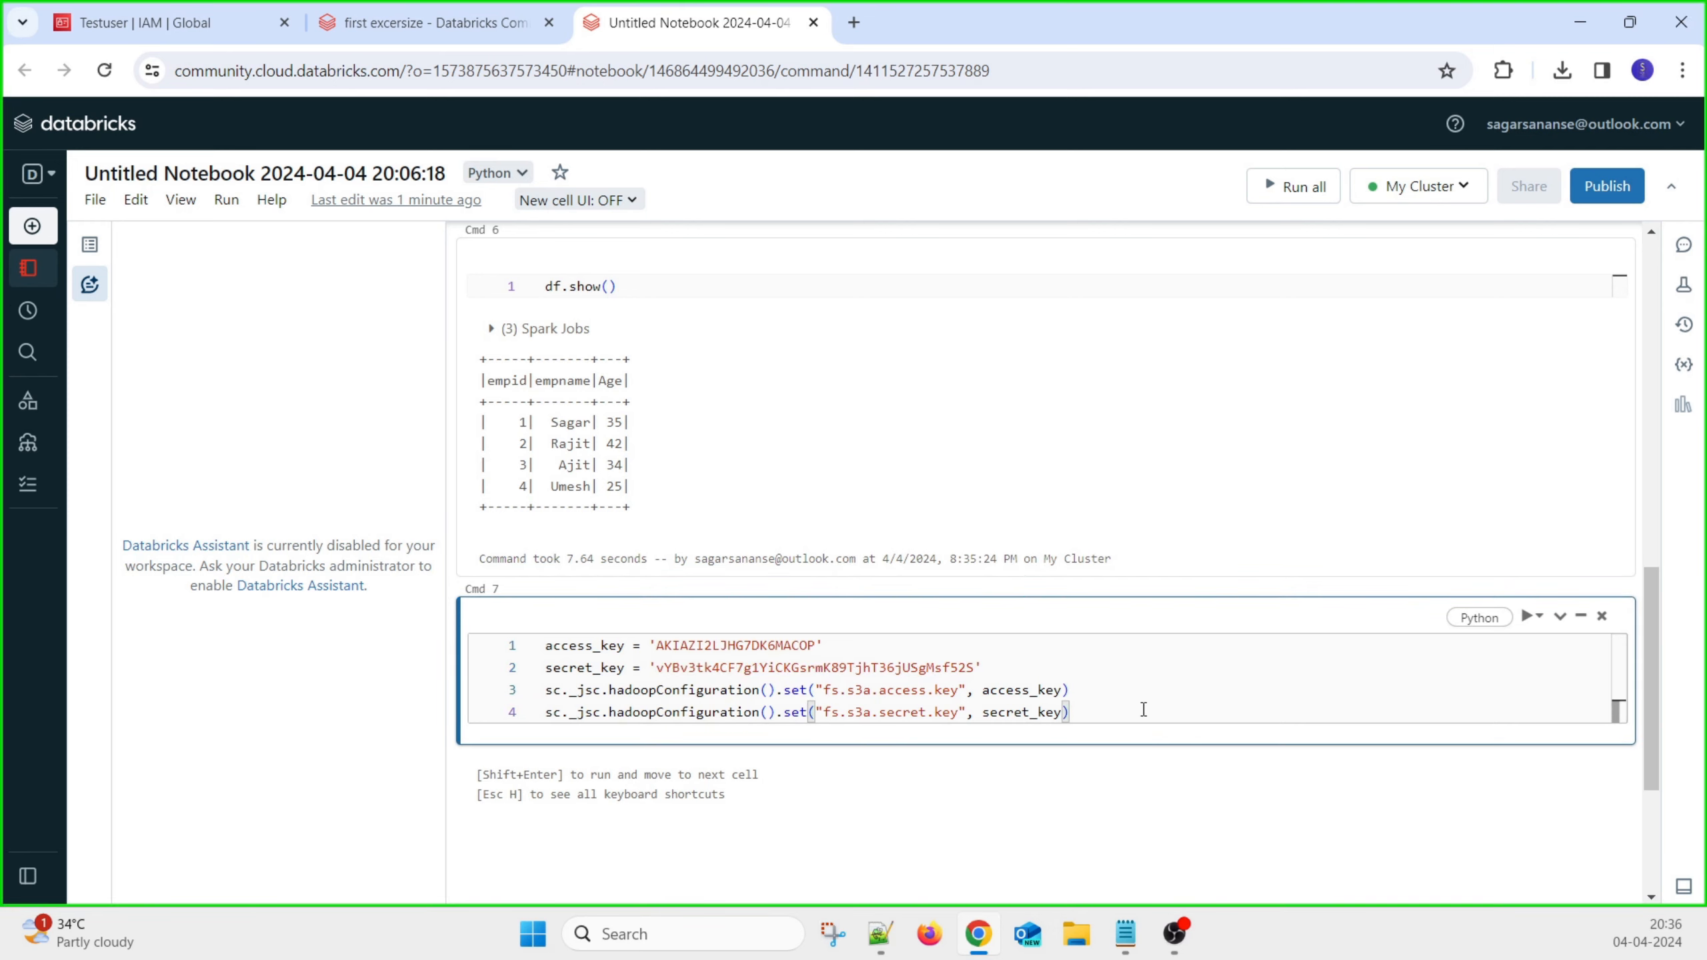
key("shift+Return")
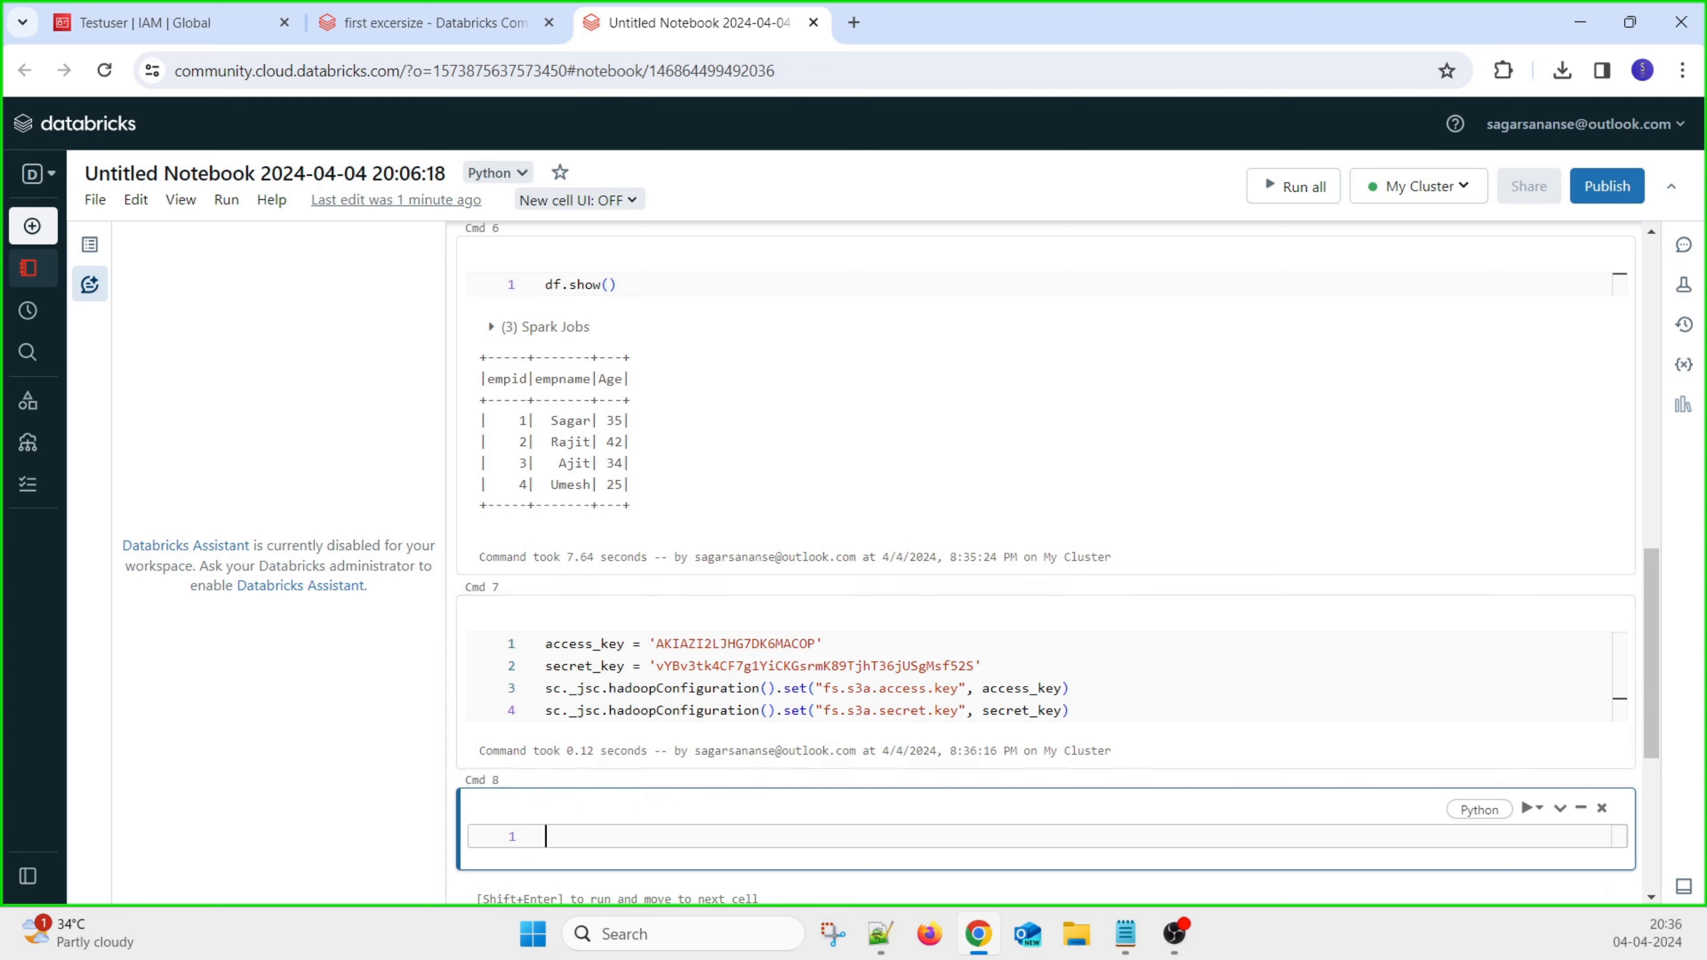
Paste the ap-south-1 S3 endpoint configuration code into Cmd 8
key("alt+Tab")
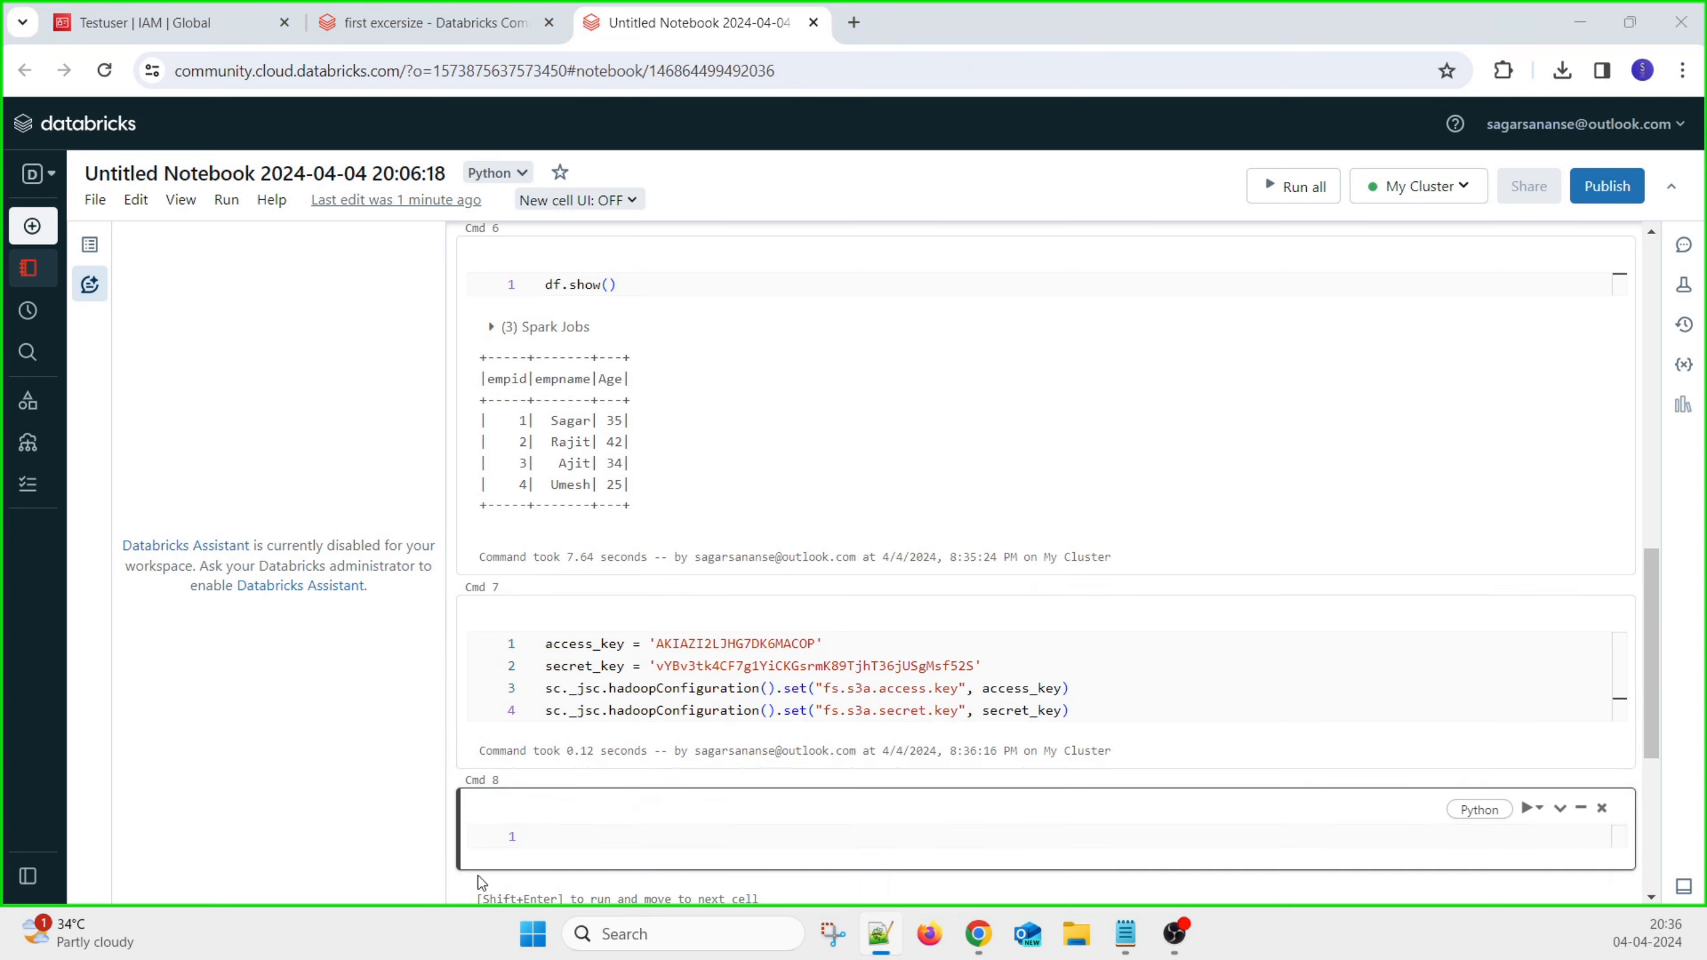
left_click(744, 836)
key("ctrl+v")
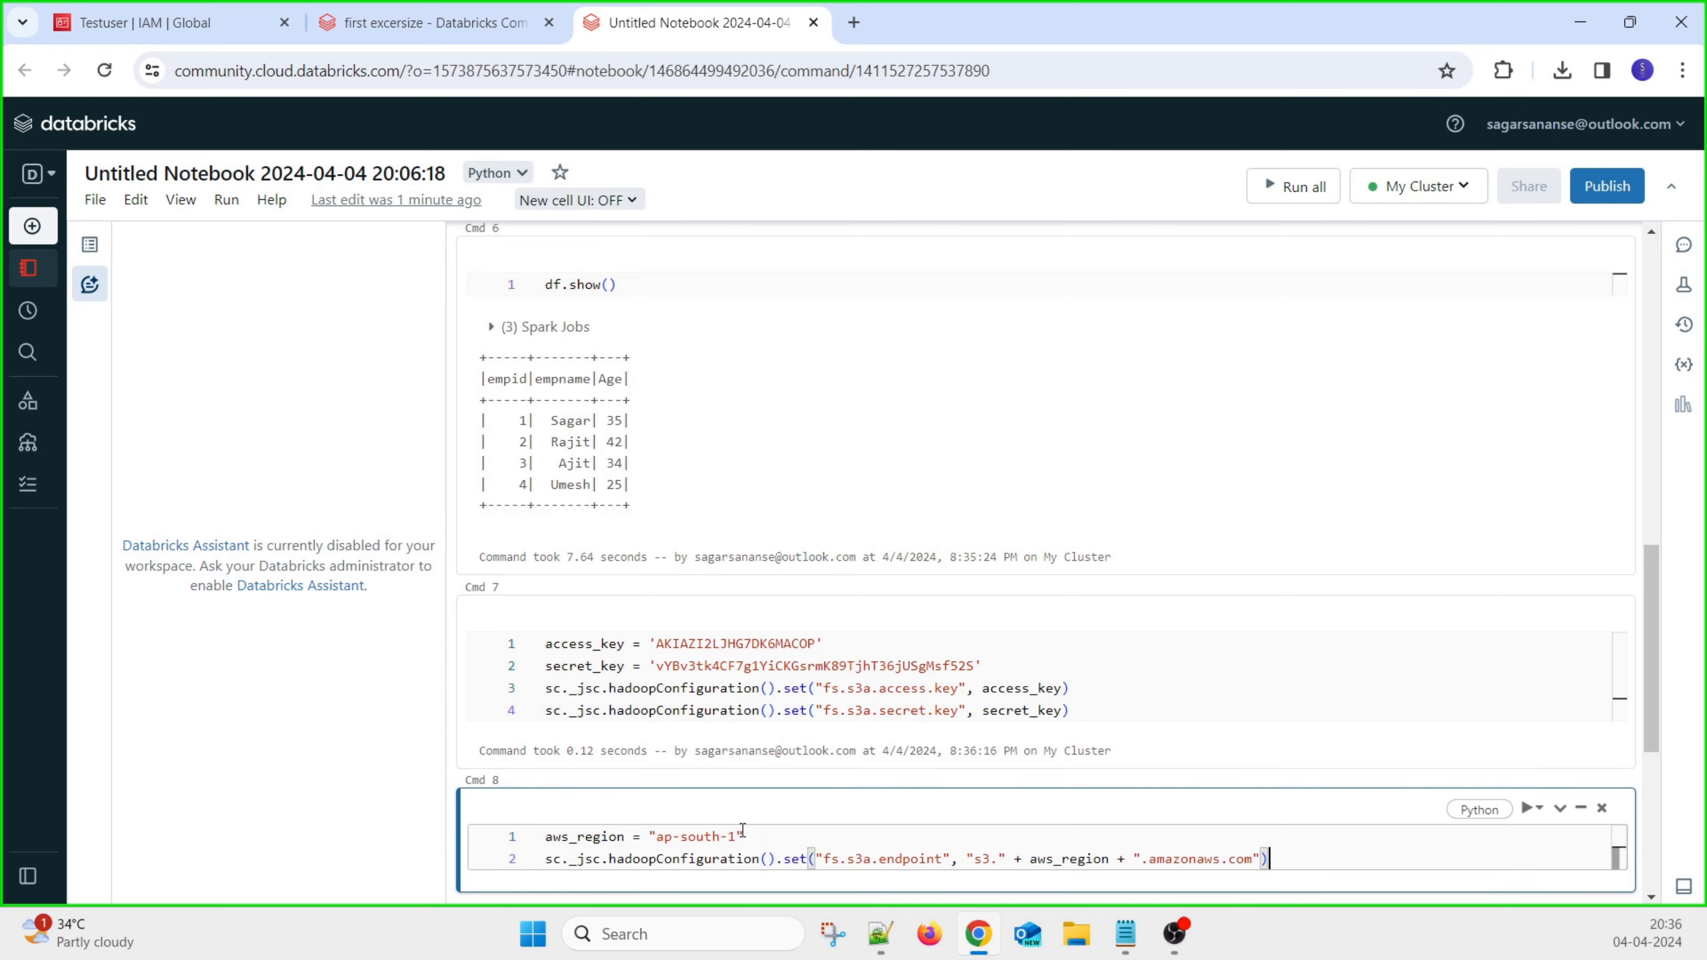
scroll(717, 743, "down", 2)
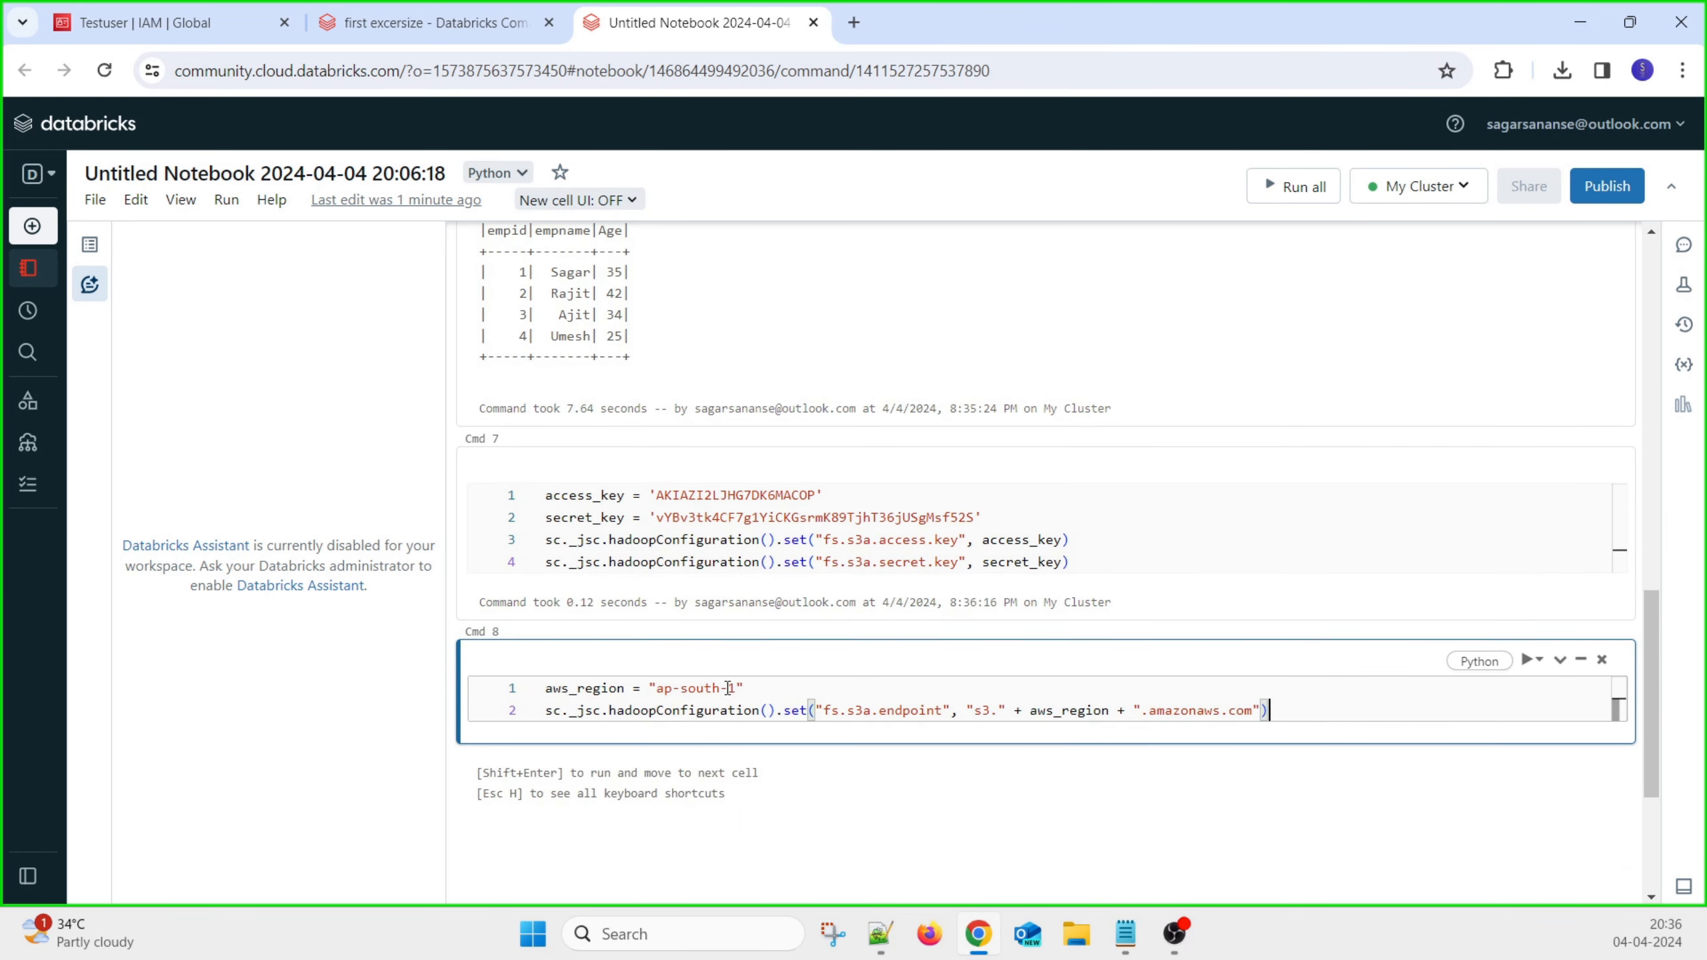
left_click(148, 26)
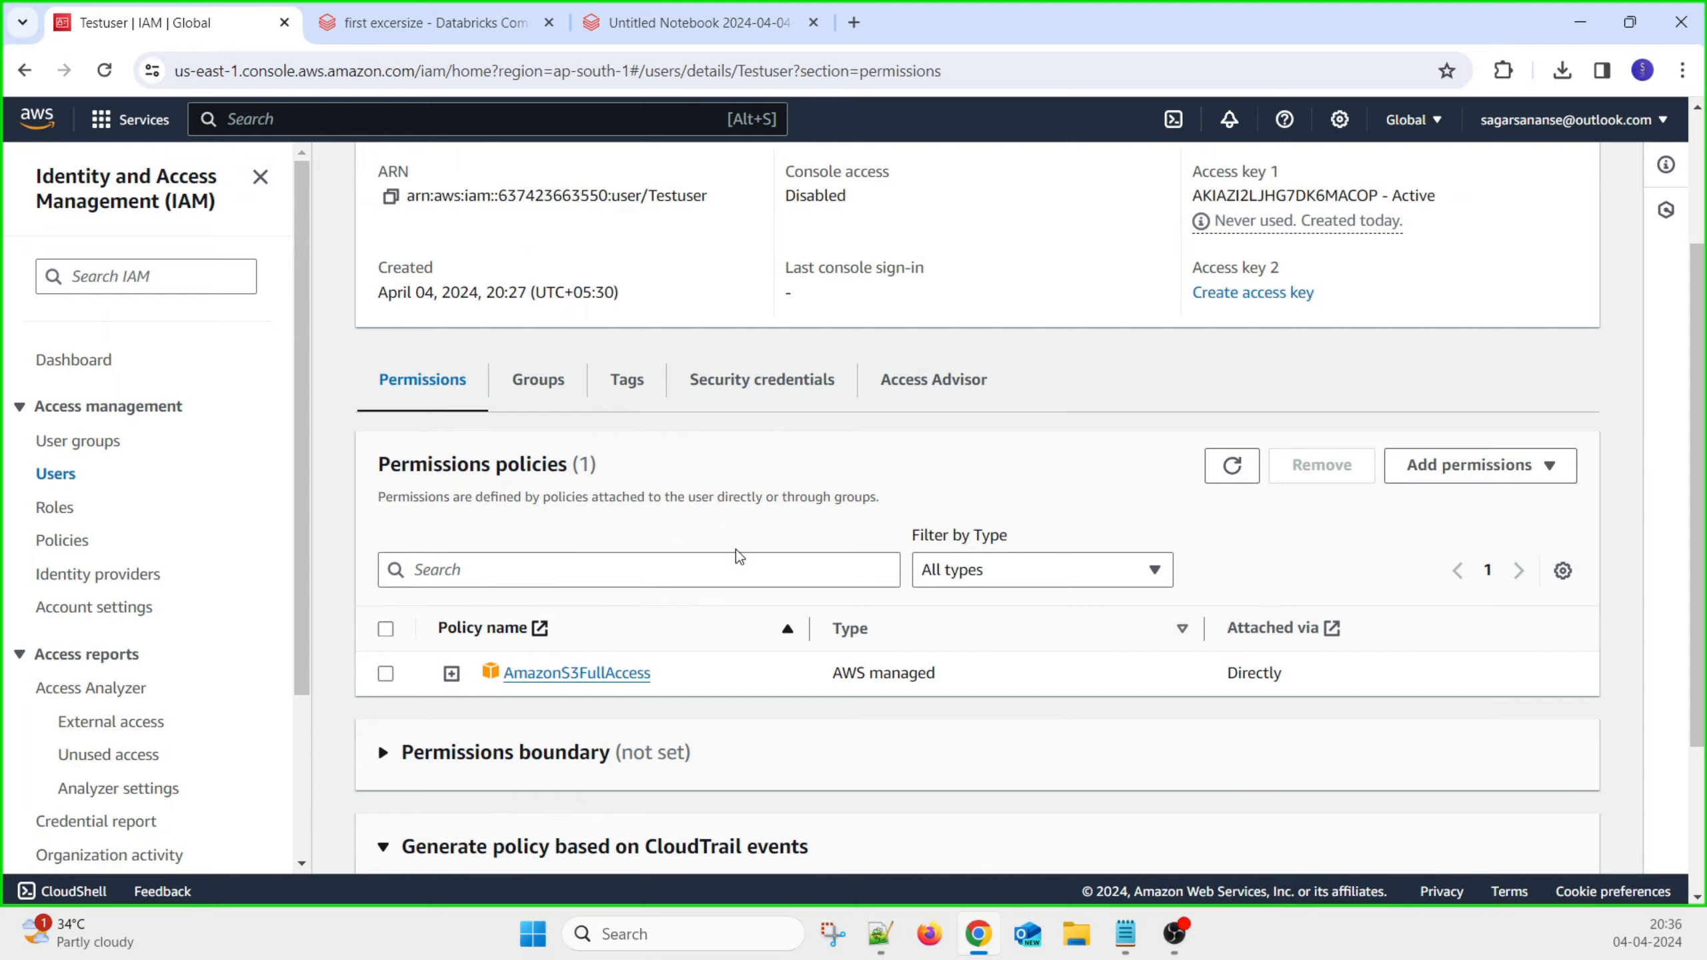
Check in the S3 Buckets list that munewbucketfortesting's region is ap-south-1
scroll(737, 550, "up", 3)
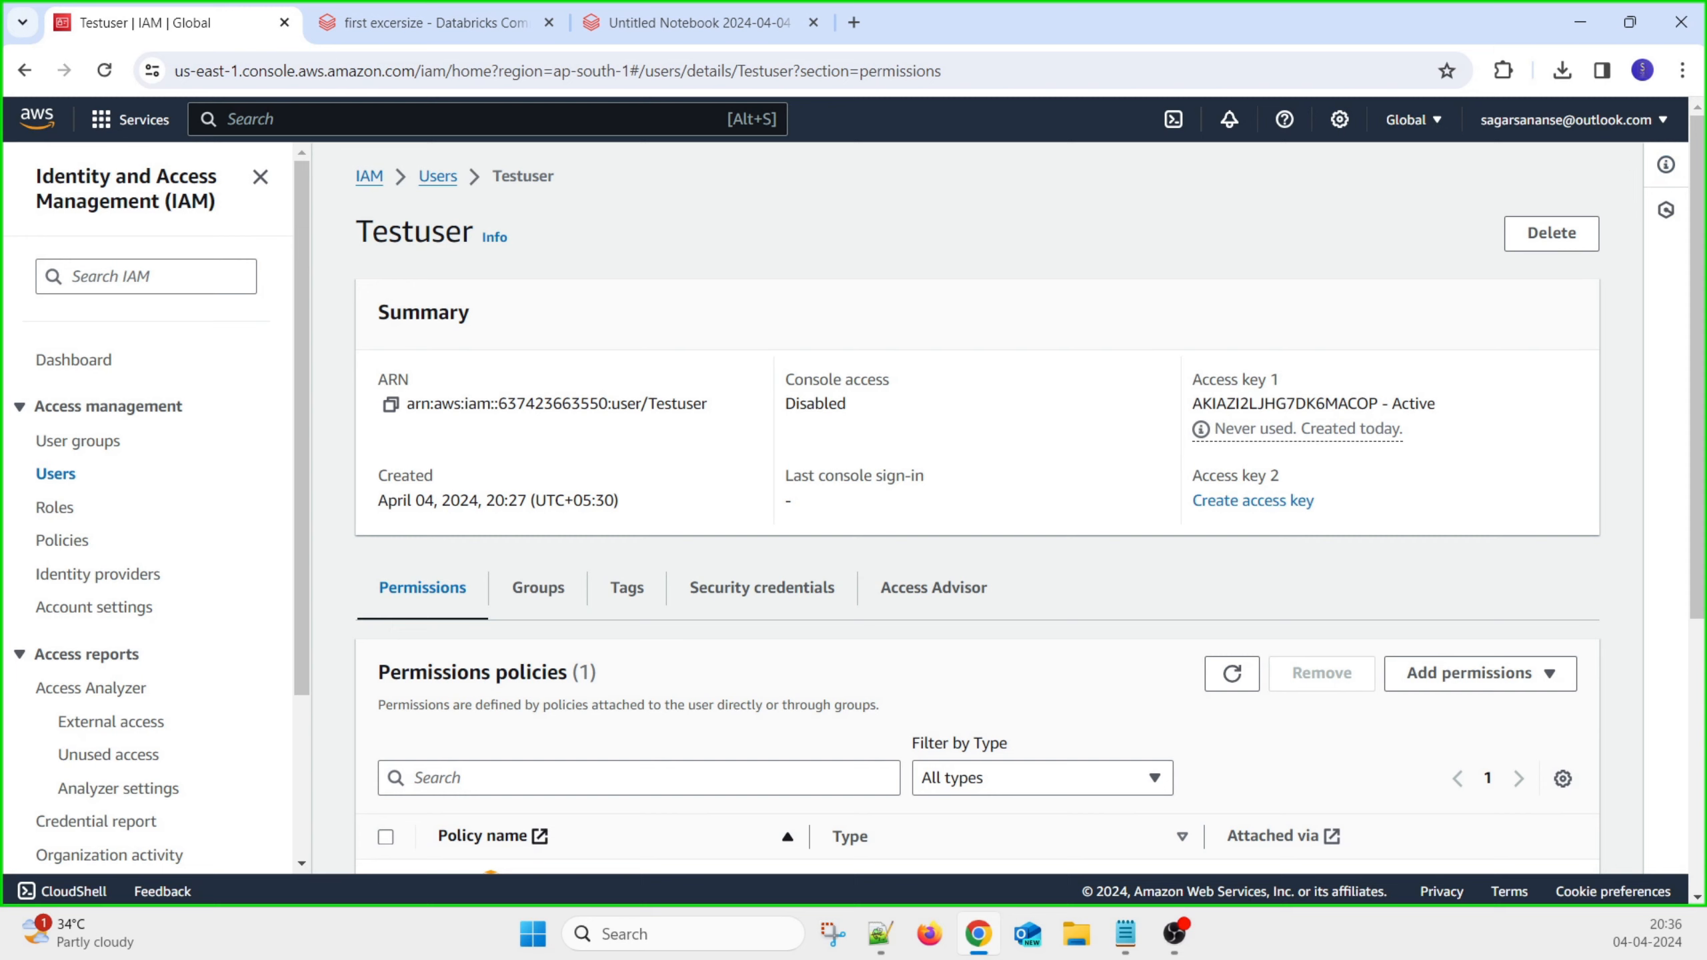
key("alt+Tab")
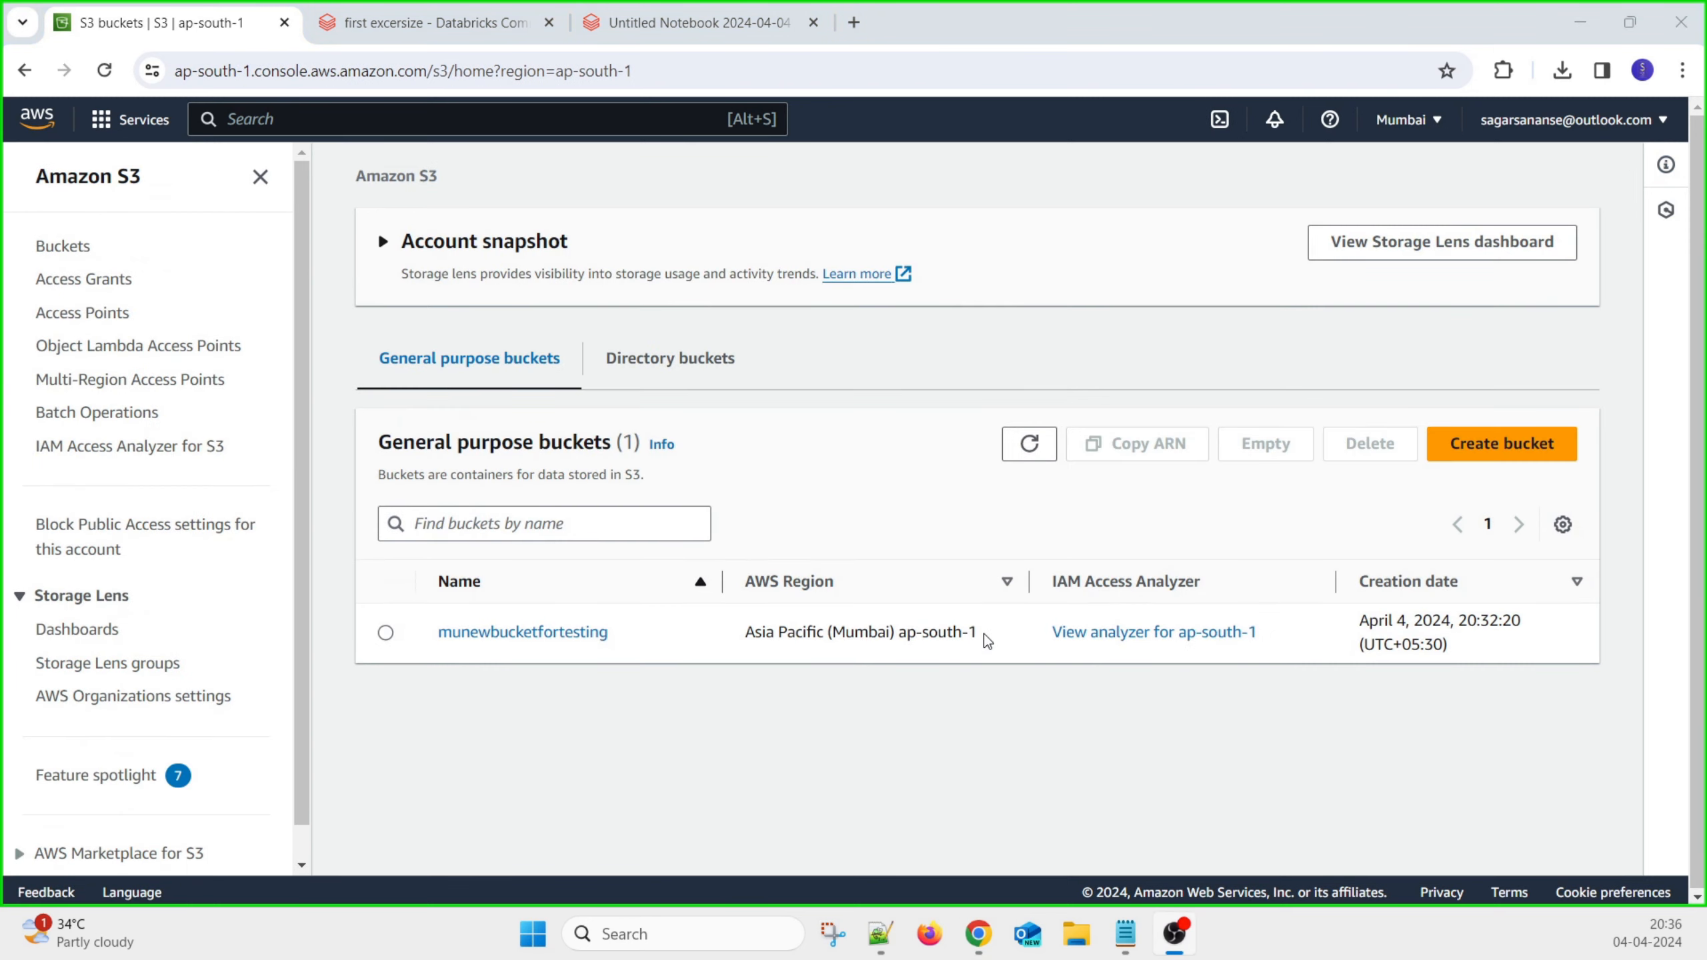
left_click_drag(983, 635, 900, 636)
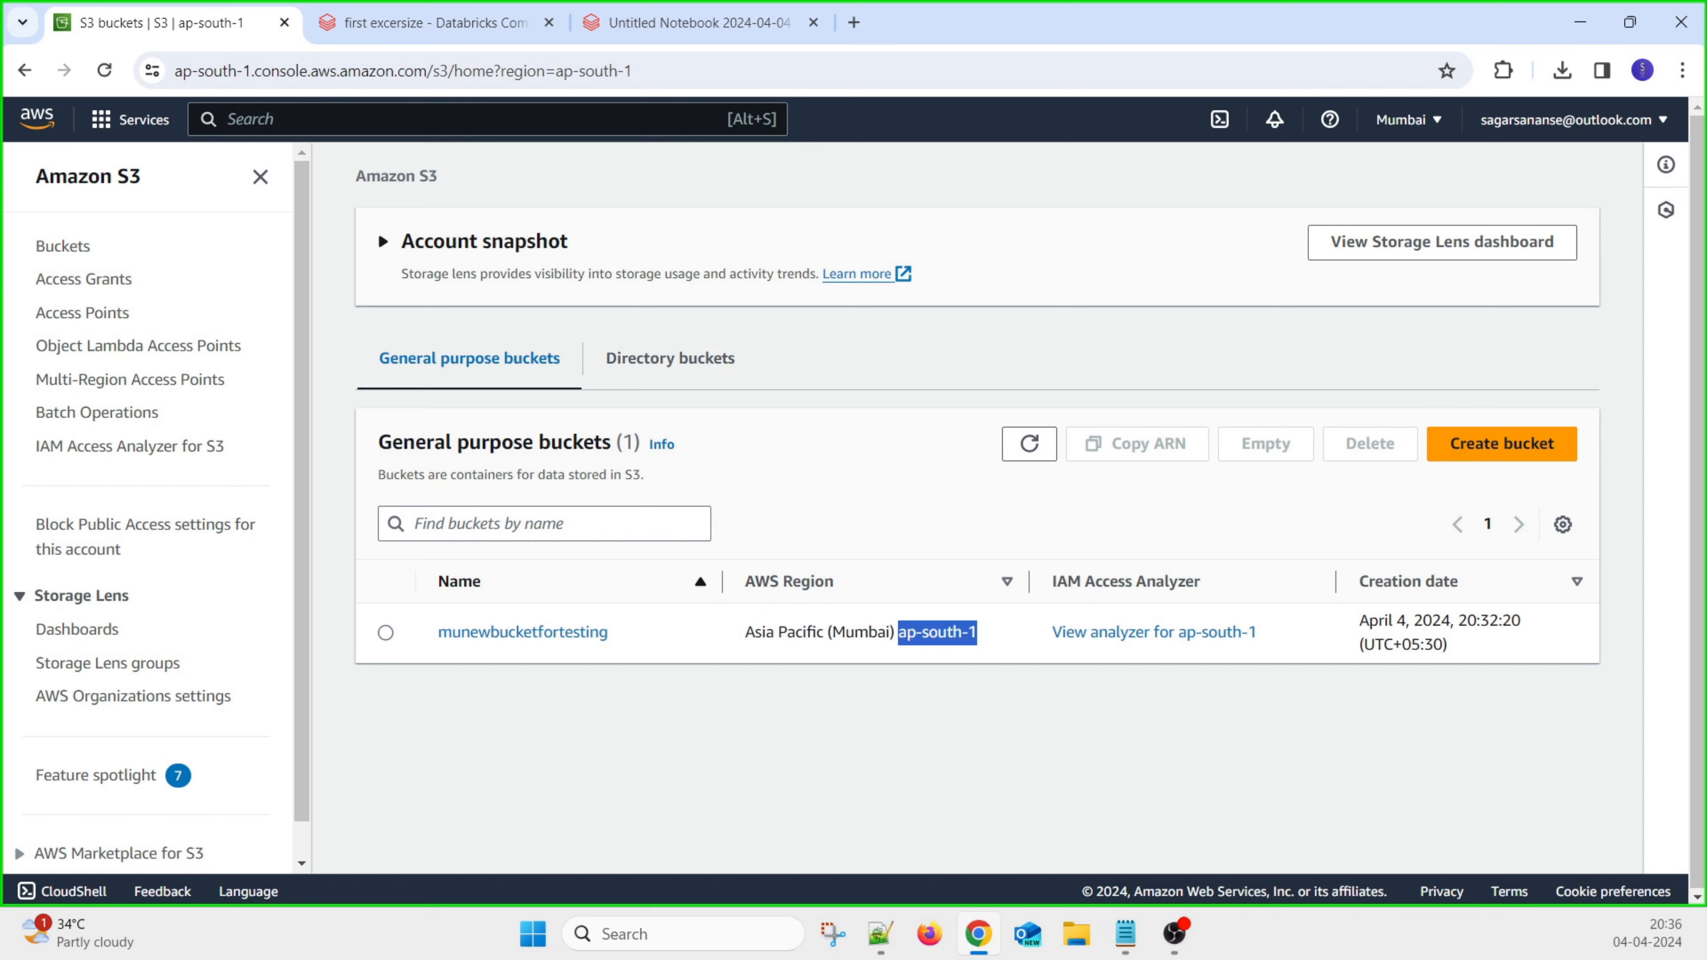
left_click(692, 22)
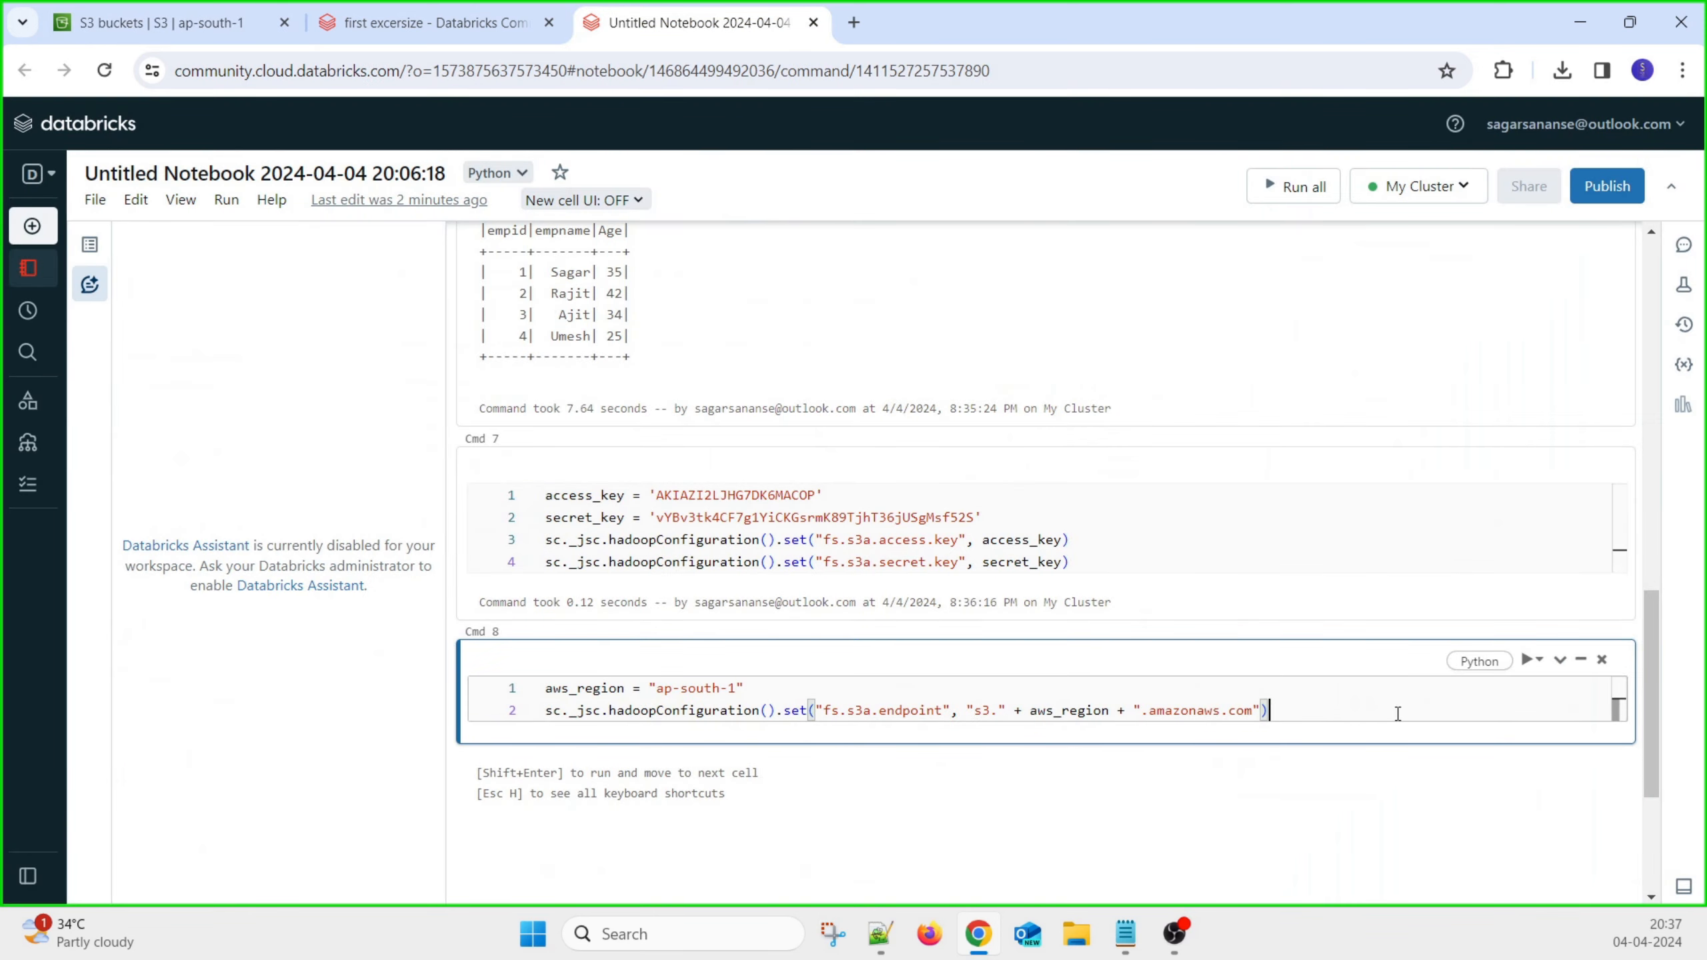
Run the Cmd 8 endpoint cell, paste the parquet write code into Cmd 9, and clear its old bucket path
key("shift+Return")
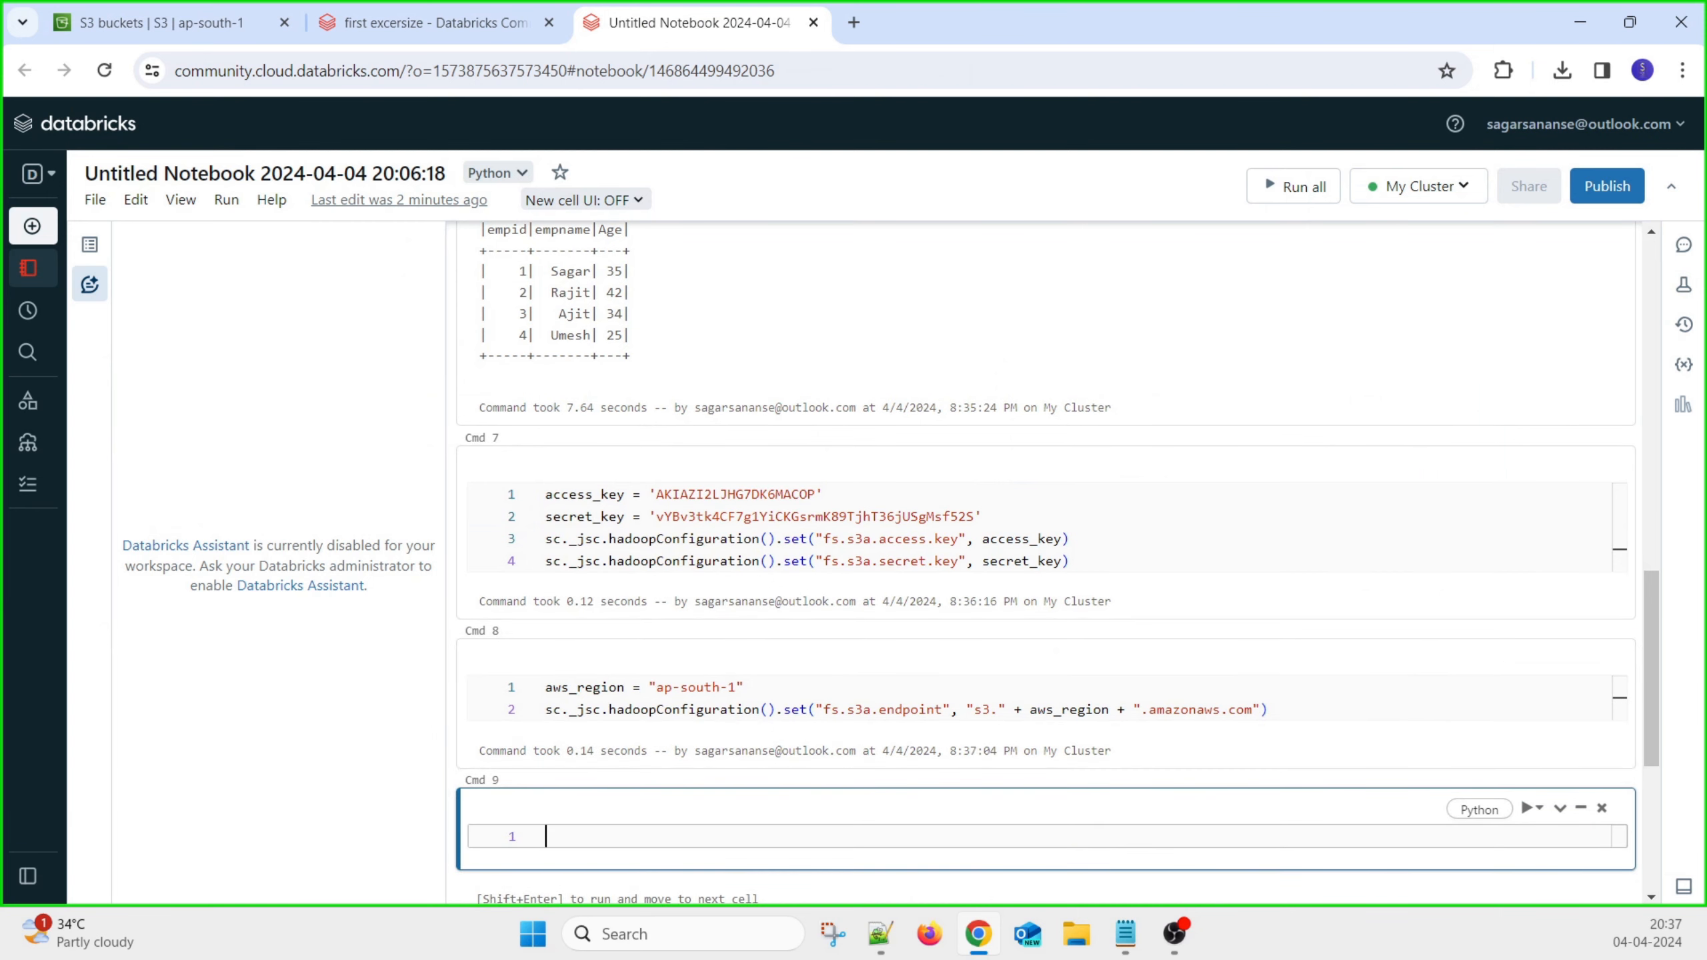
key("alt+Tab")
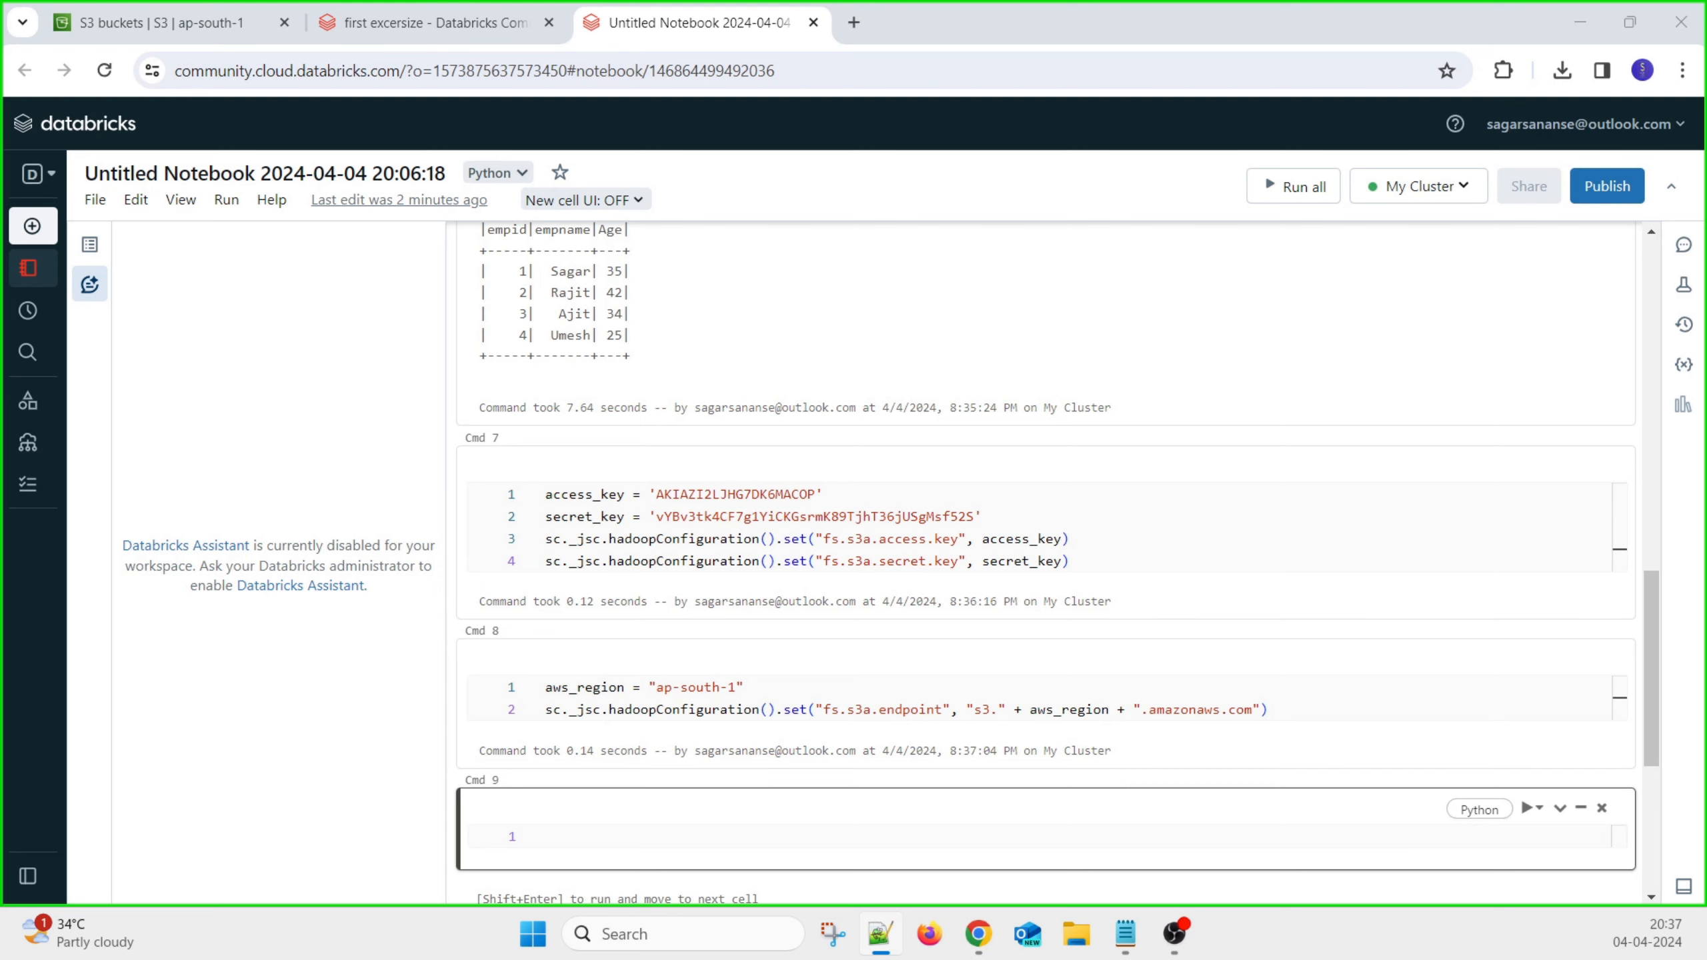
left_click(656, 837)
type("df.write.format(\"parquet\")\\     .option(\"Header\",\"true\")\\     .option(\"mode\",\"overwrite\")\\     .option(\"path\",\"s3://mysqoopbucketdata/mynewdir\")\\     .save()")
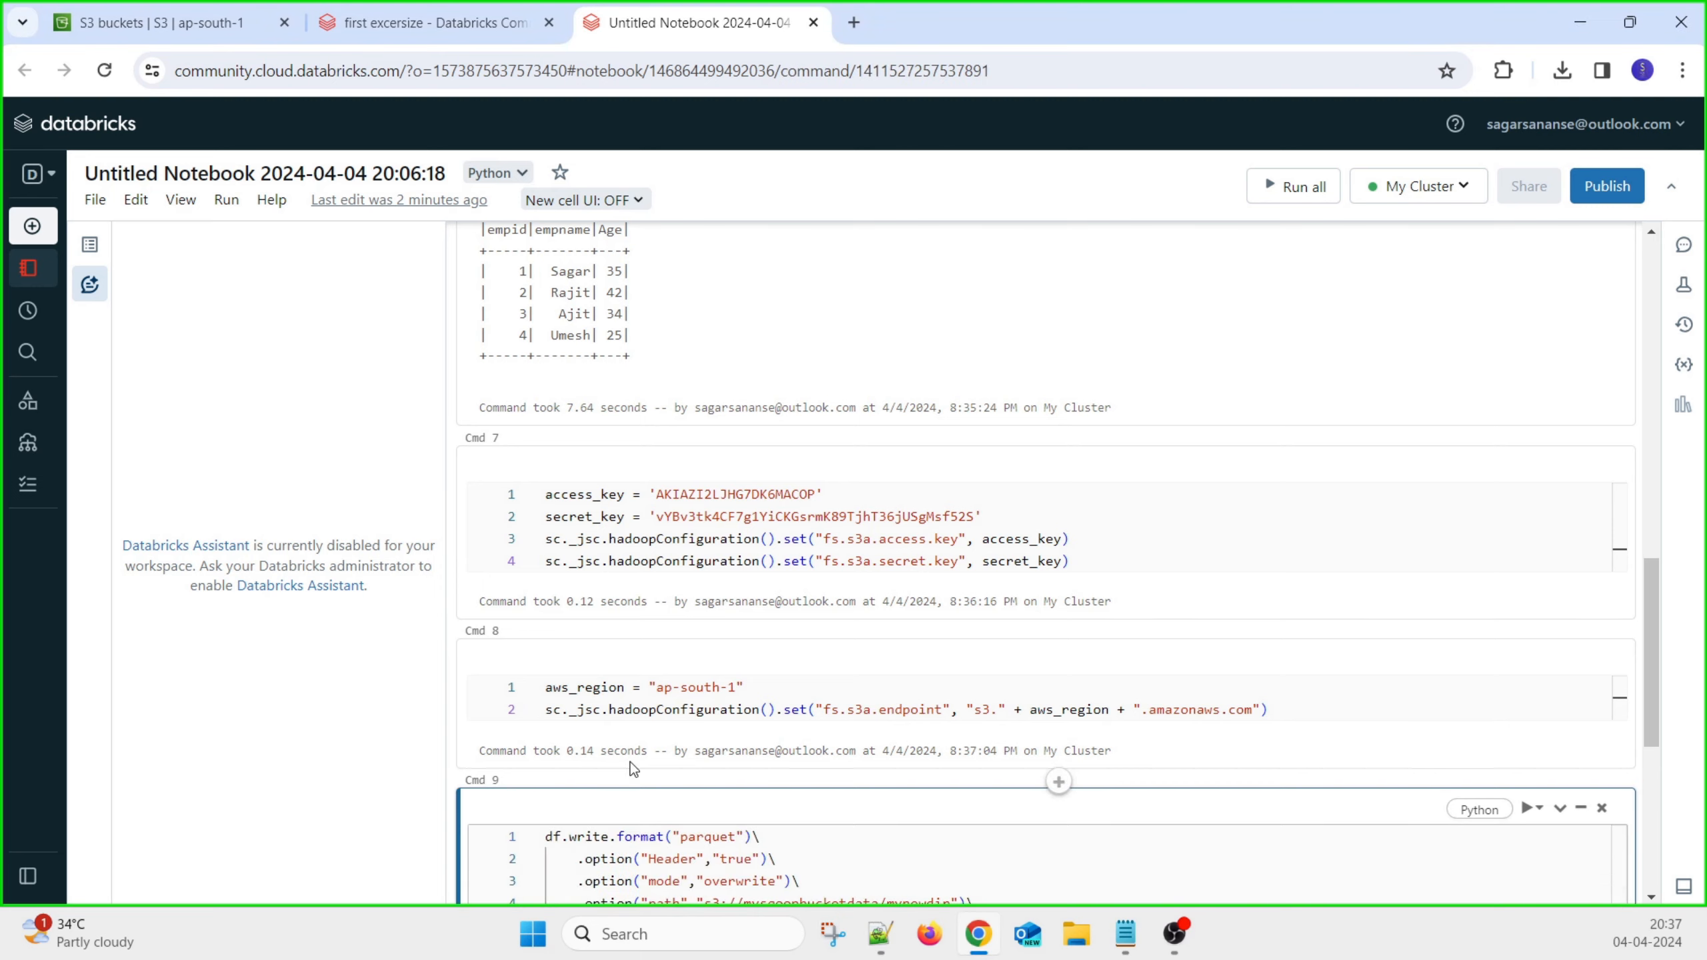
double_click(709, 689)
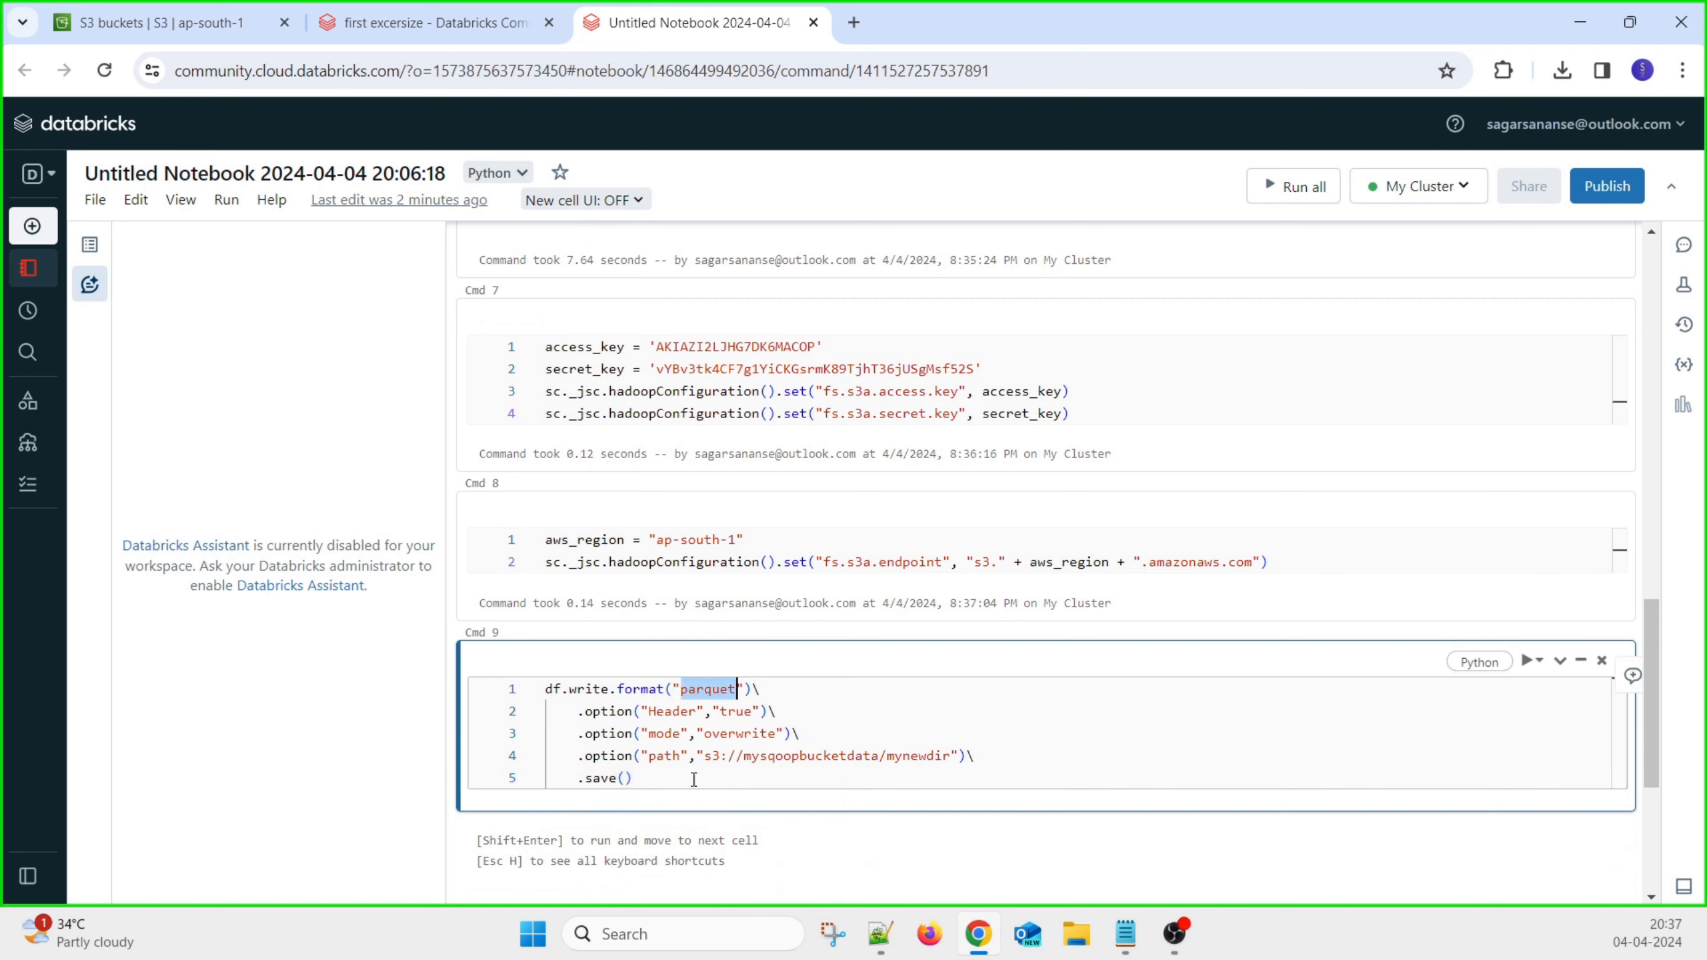
double_click(826, 755)
key("Delete")
key("Delete")
key("Delete")
key("Delete")
key("Delete")
key("Delete")
key("Delete")
key("Delete")
key("Delete")
key("Delete")
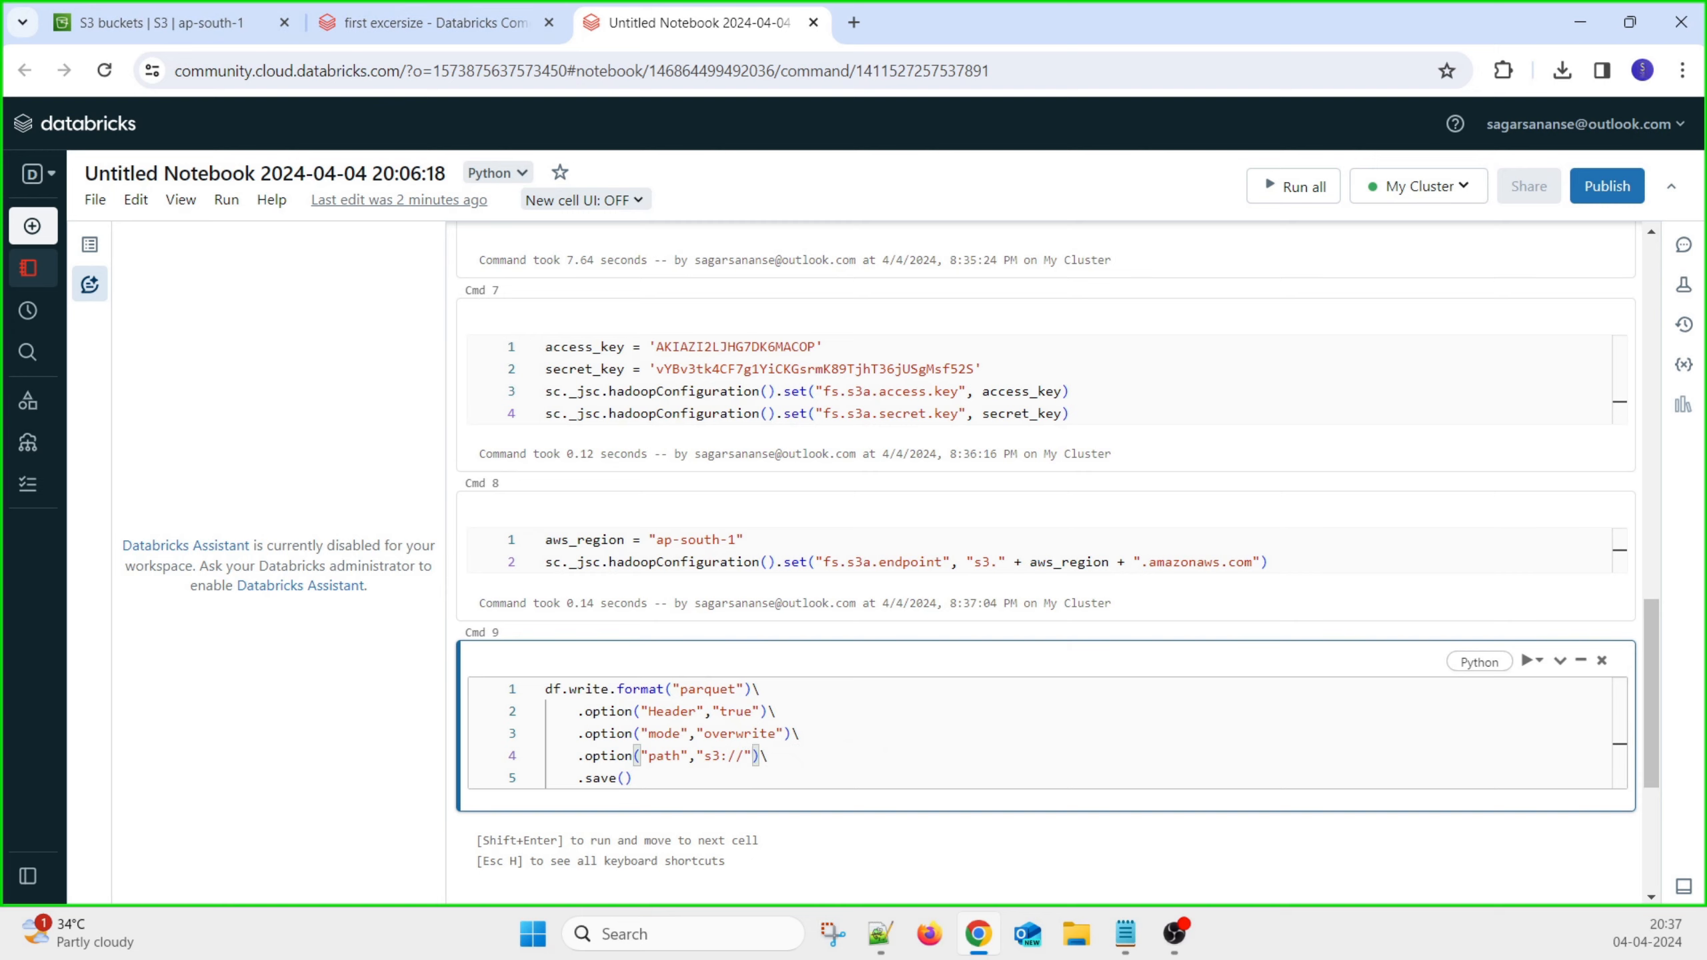
Set the write path to s3://munewbucketfortesting/newdata using the bucket name from the notes
key("alt+Tab")
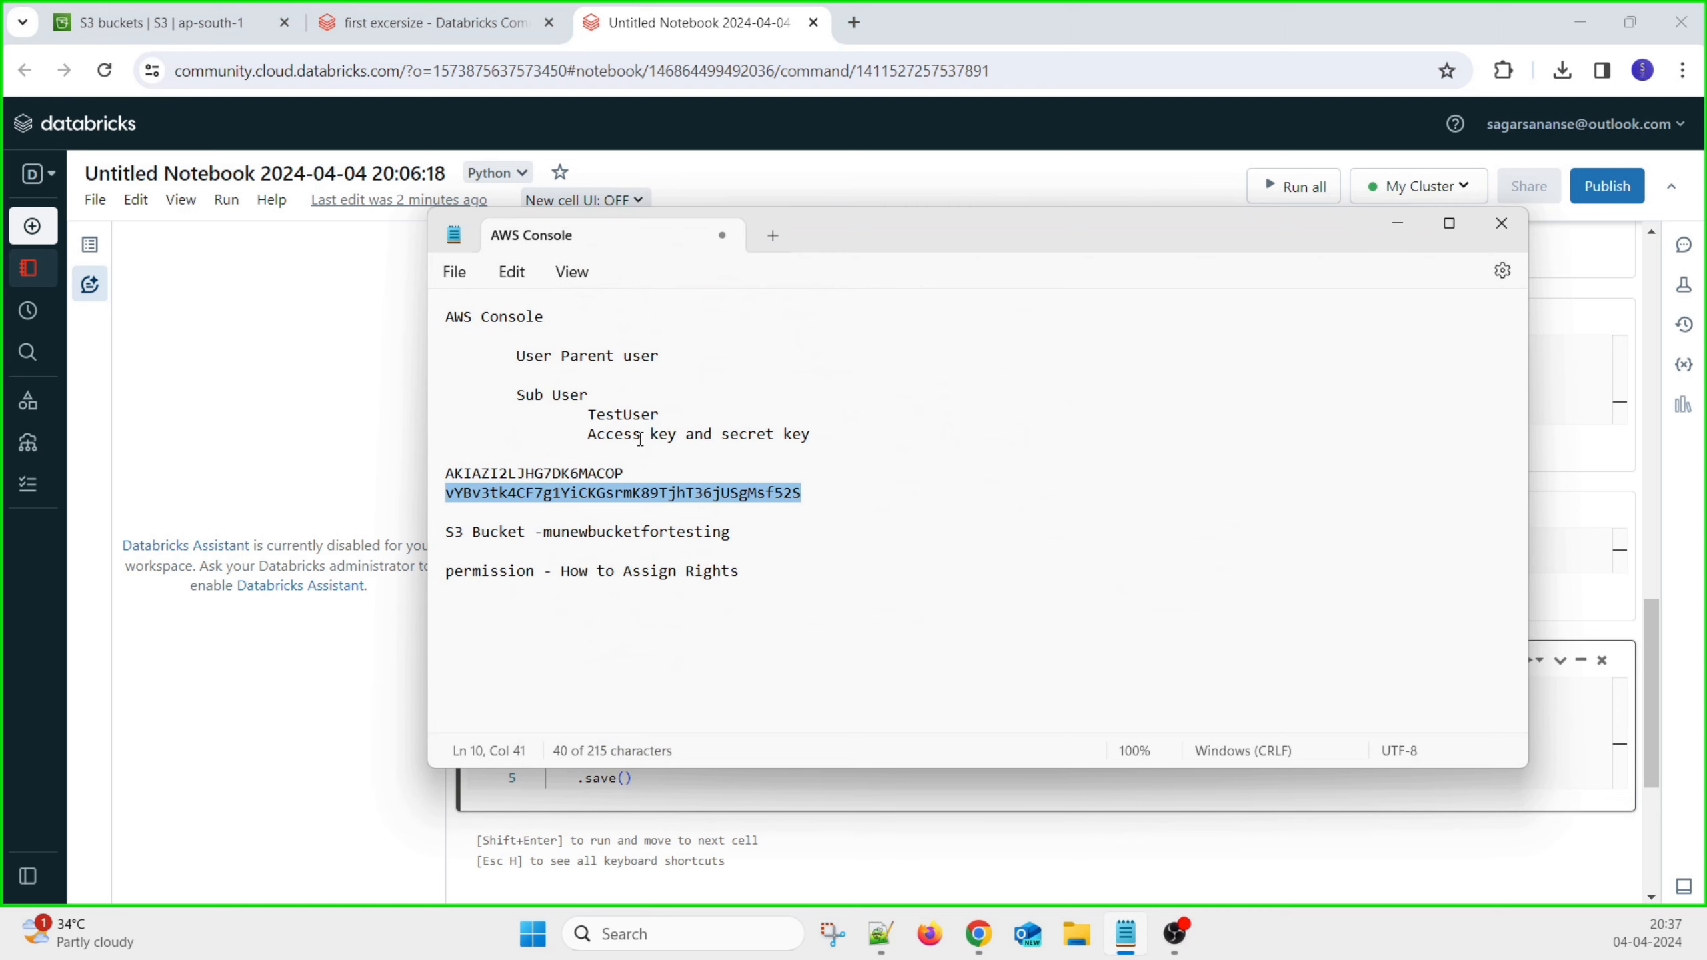
double_click(603, 533)
key("ctrl+c")
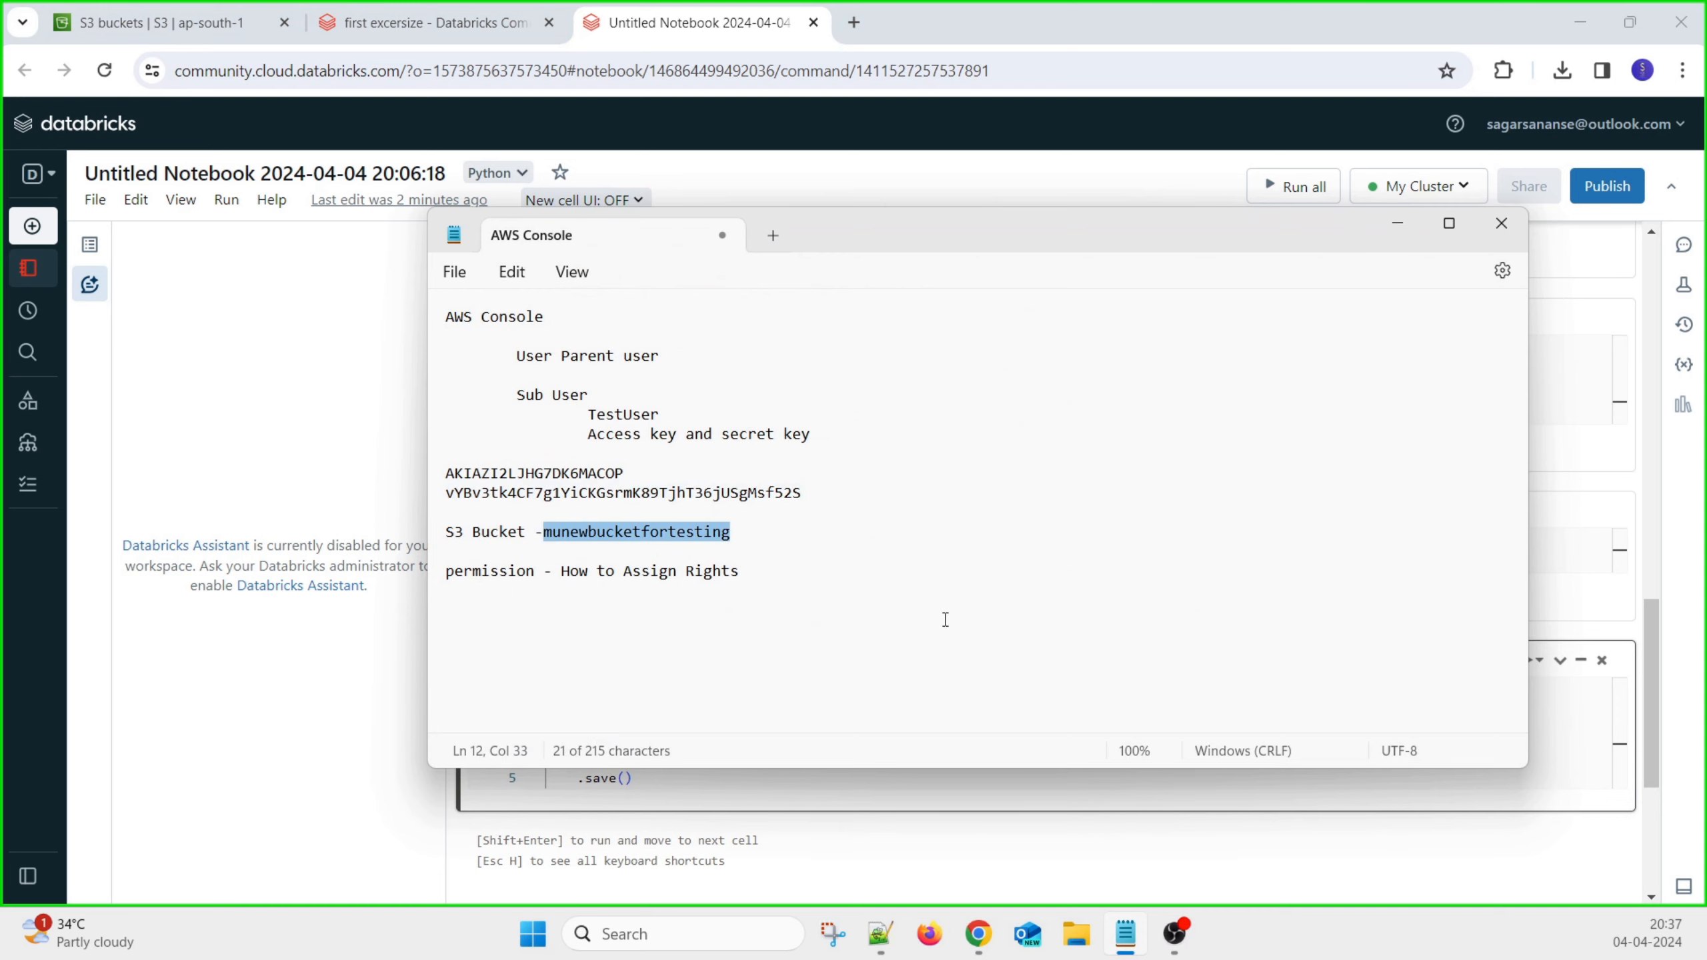
left_click(162, 22)
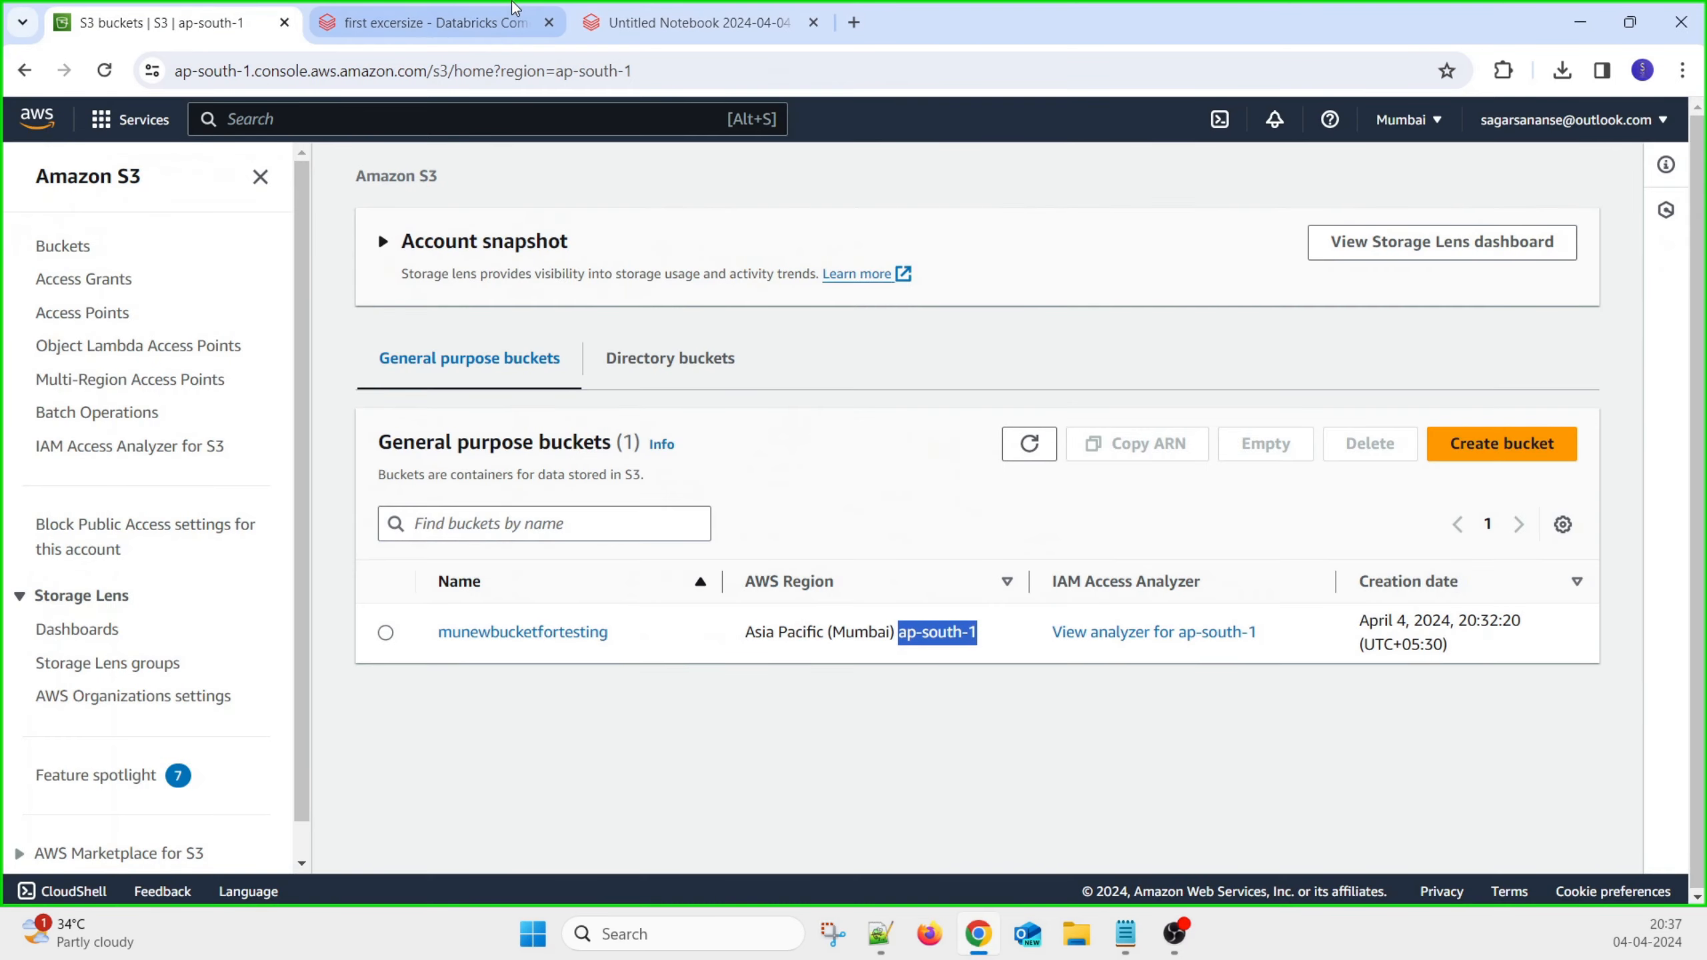
left_click(444, 22)
left_click(672, 22)
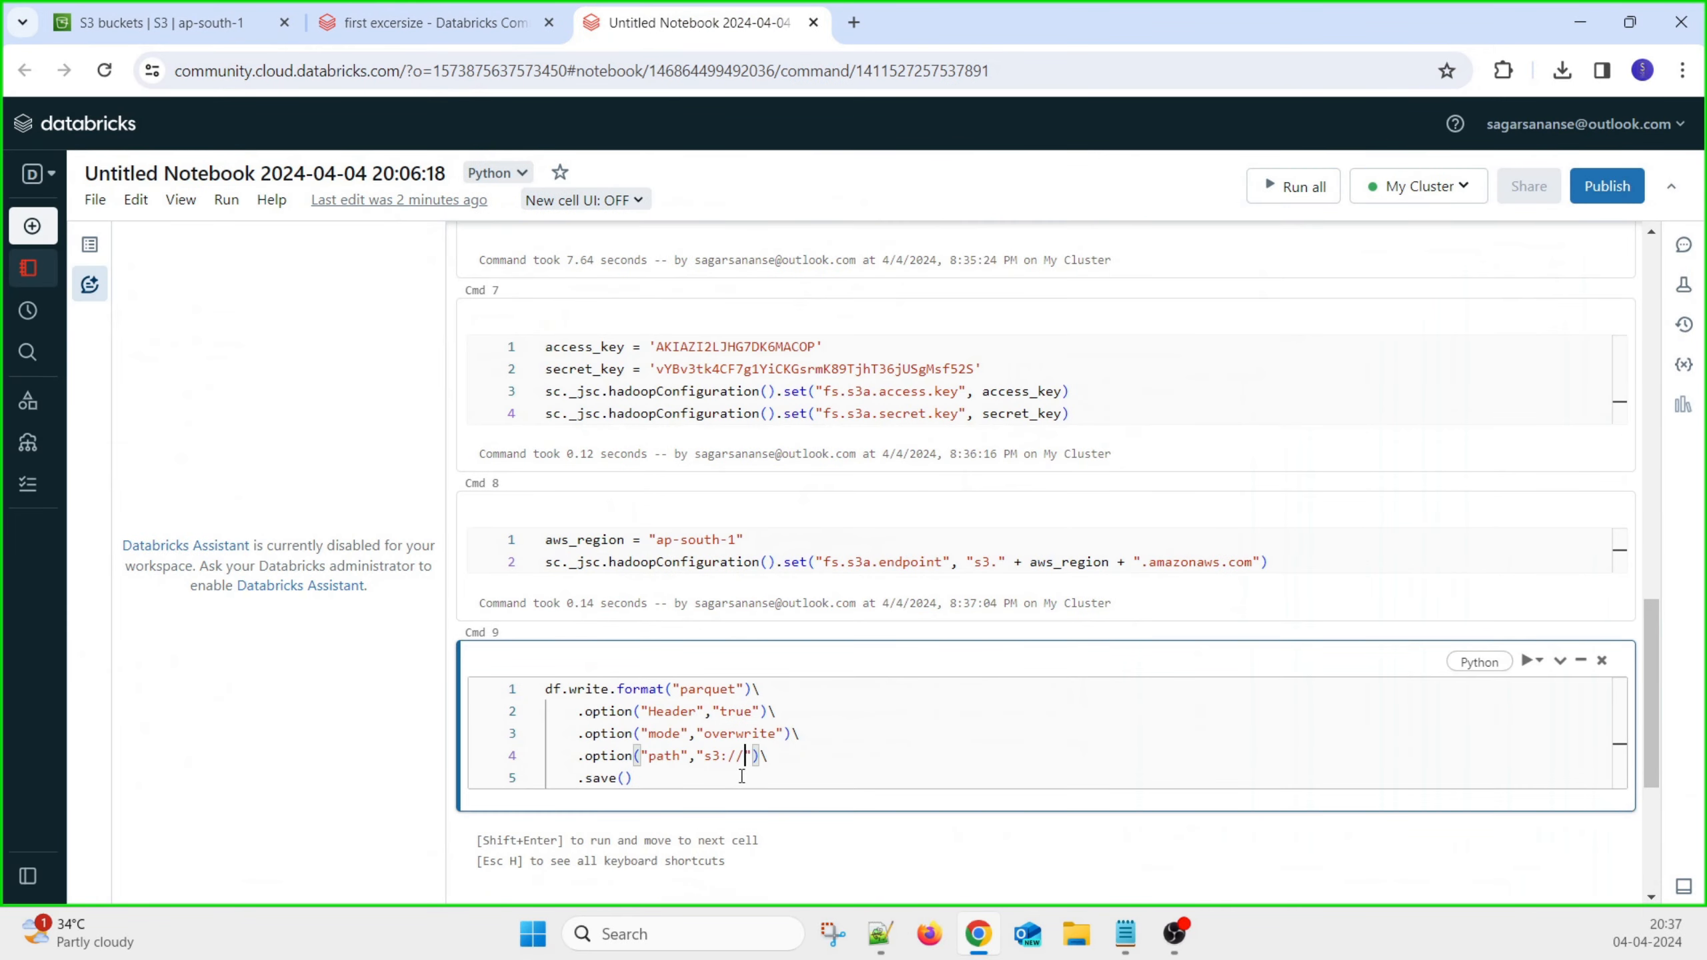
key("ctrl+v")
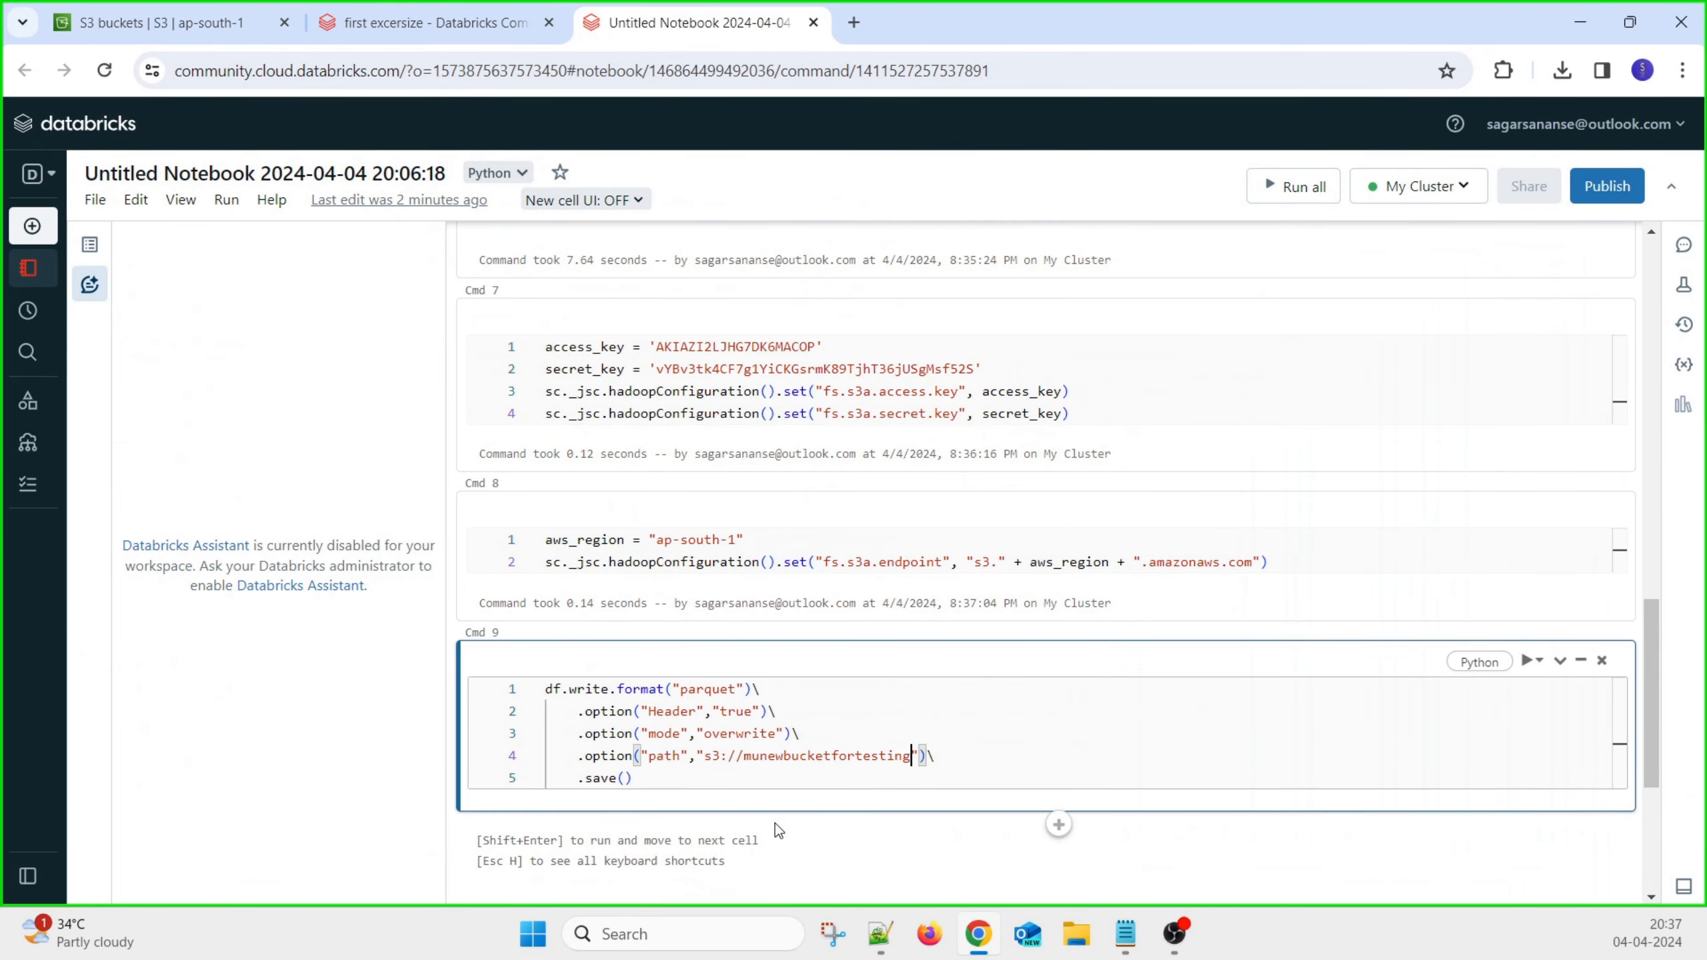
type("/munew")
key("BackSpace")
type("e")
key("BackSpace")
type("wdata")
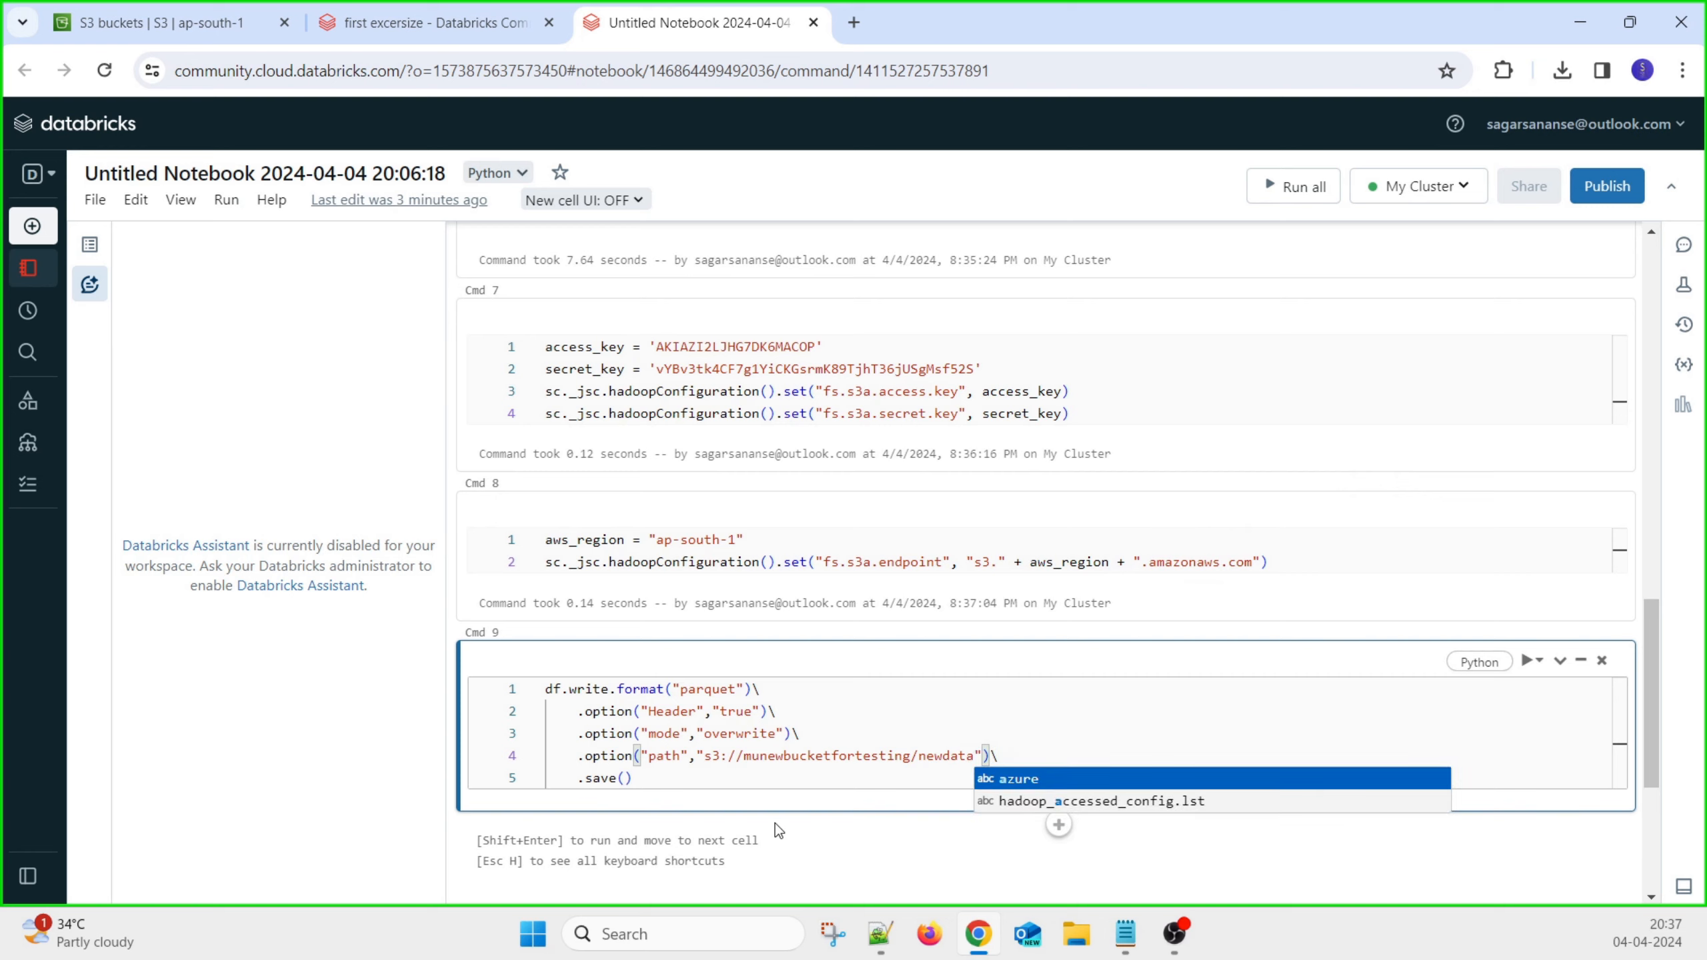
left_click(886, 739)
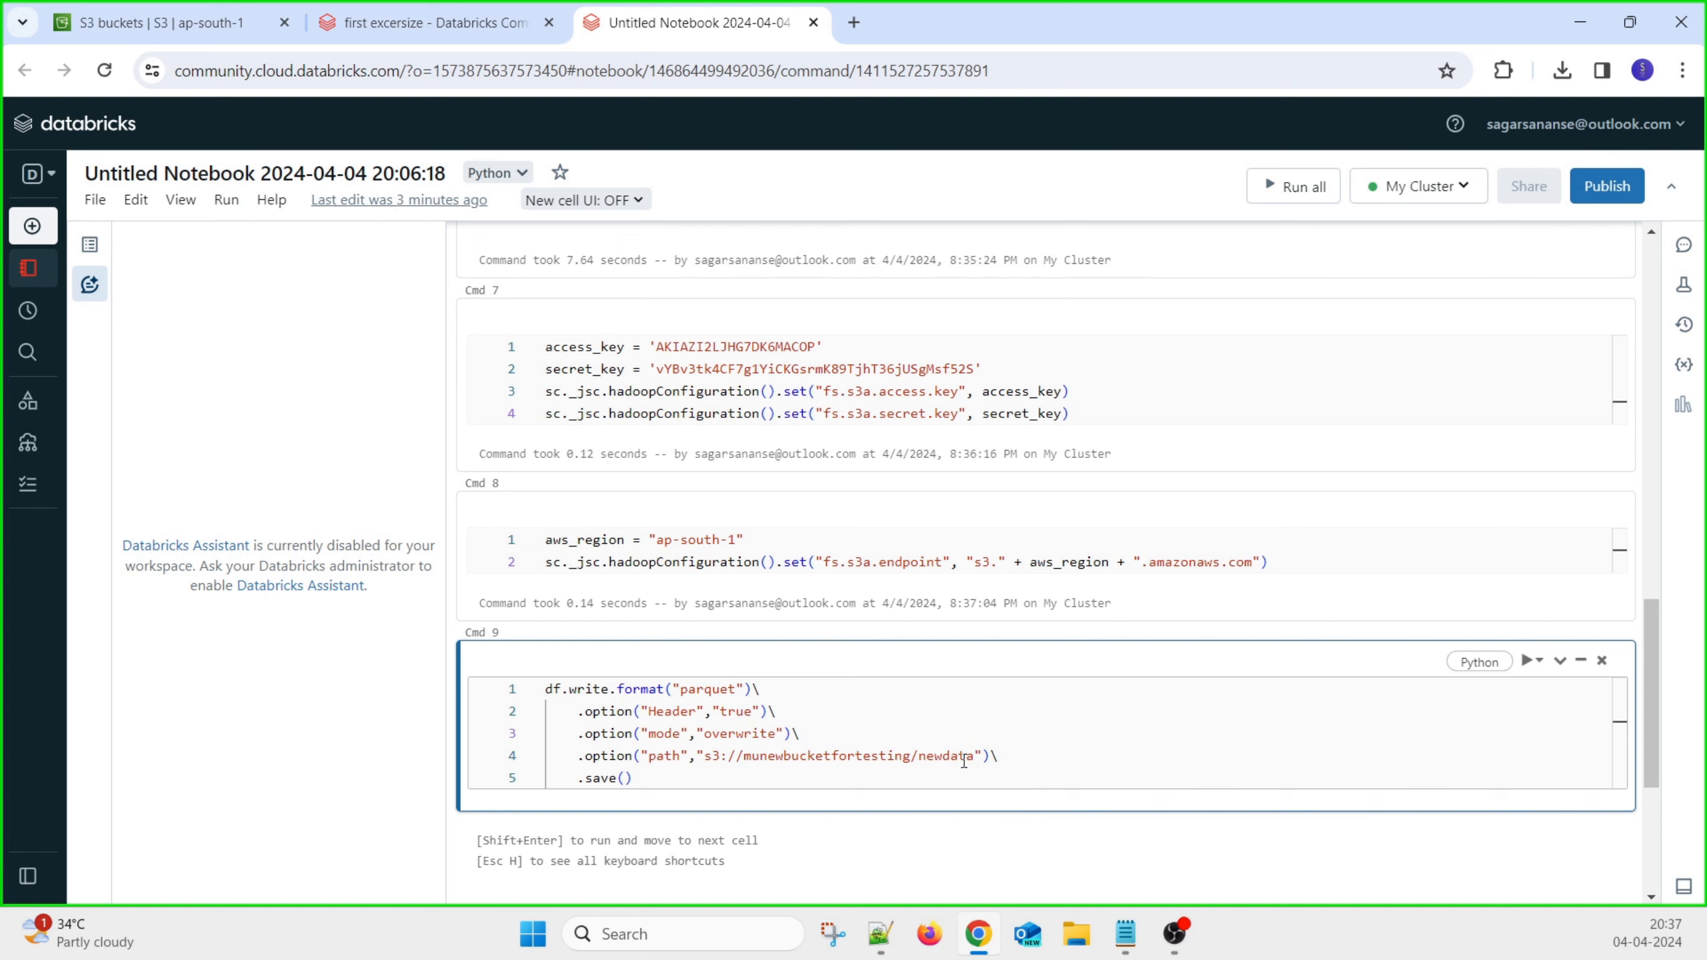
Check the munewbucketfortesting bucket's object list in S3 against the new path
left_click(232, 21)
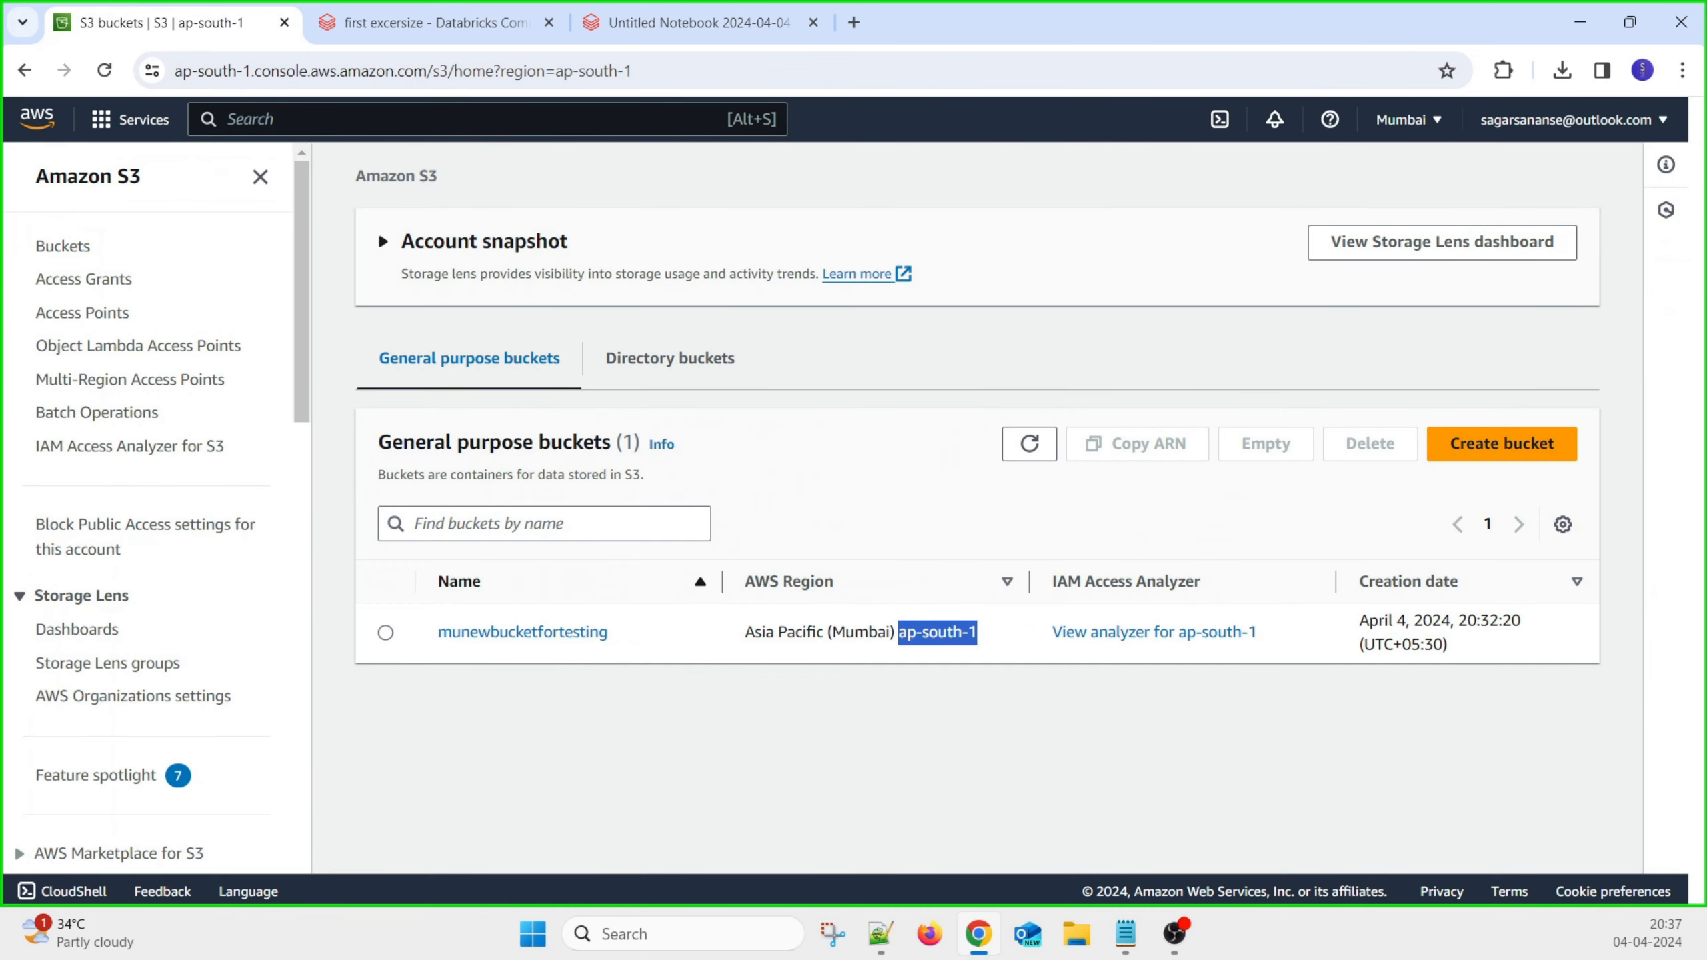
left_click(465, 641)
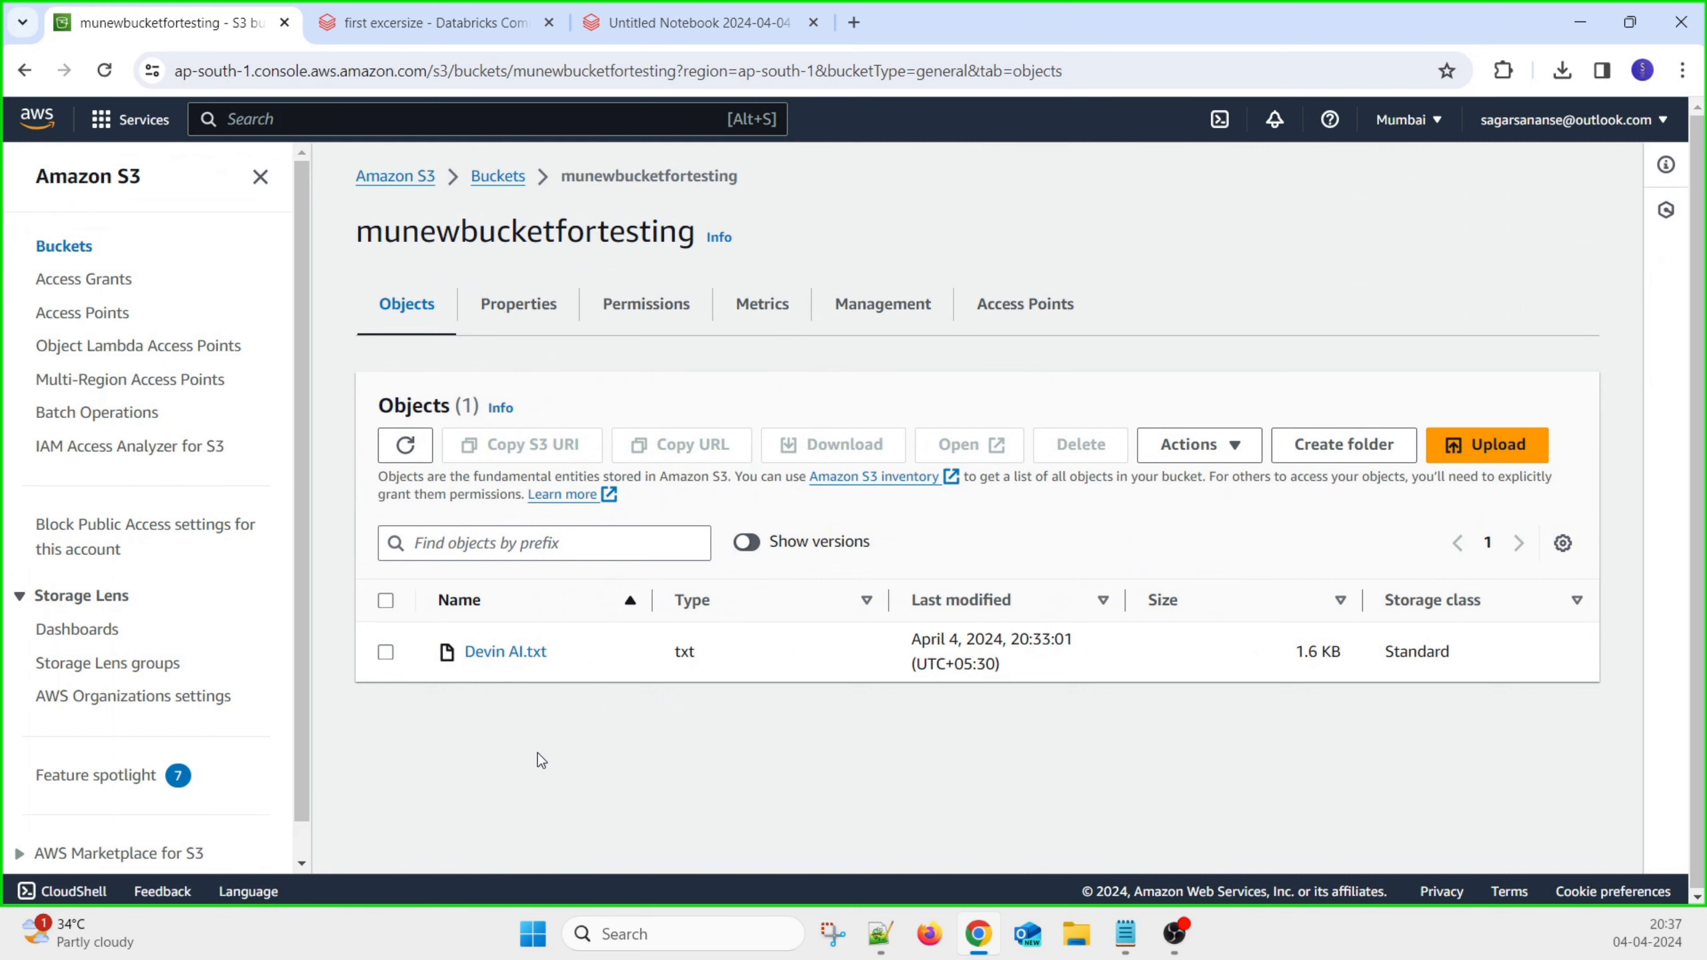
left_click(652, 22)
left_click(704, 780)
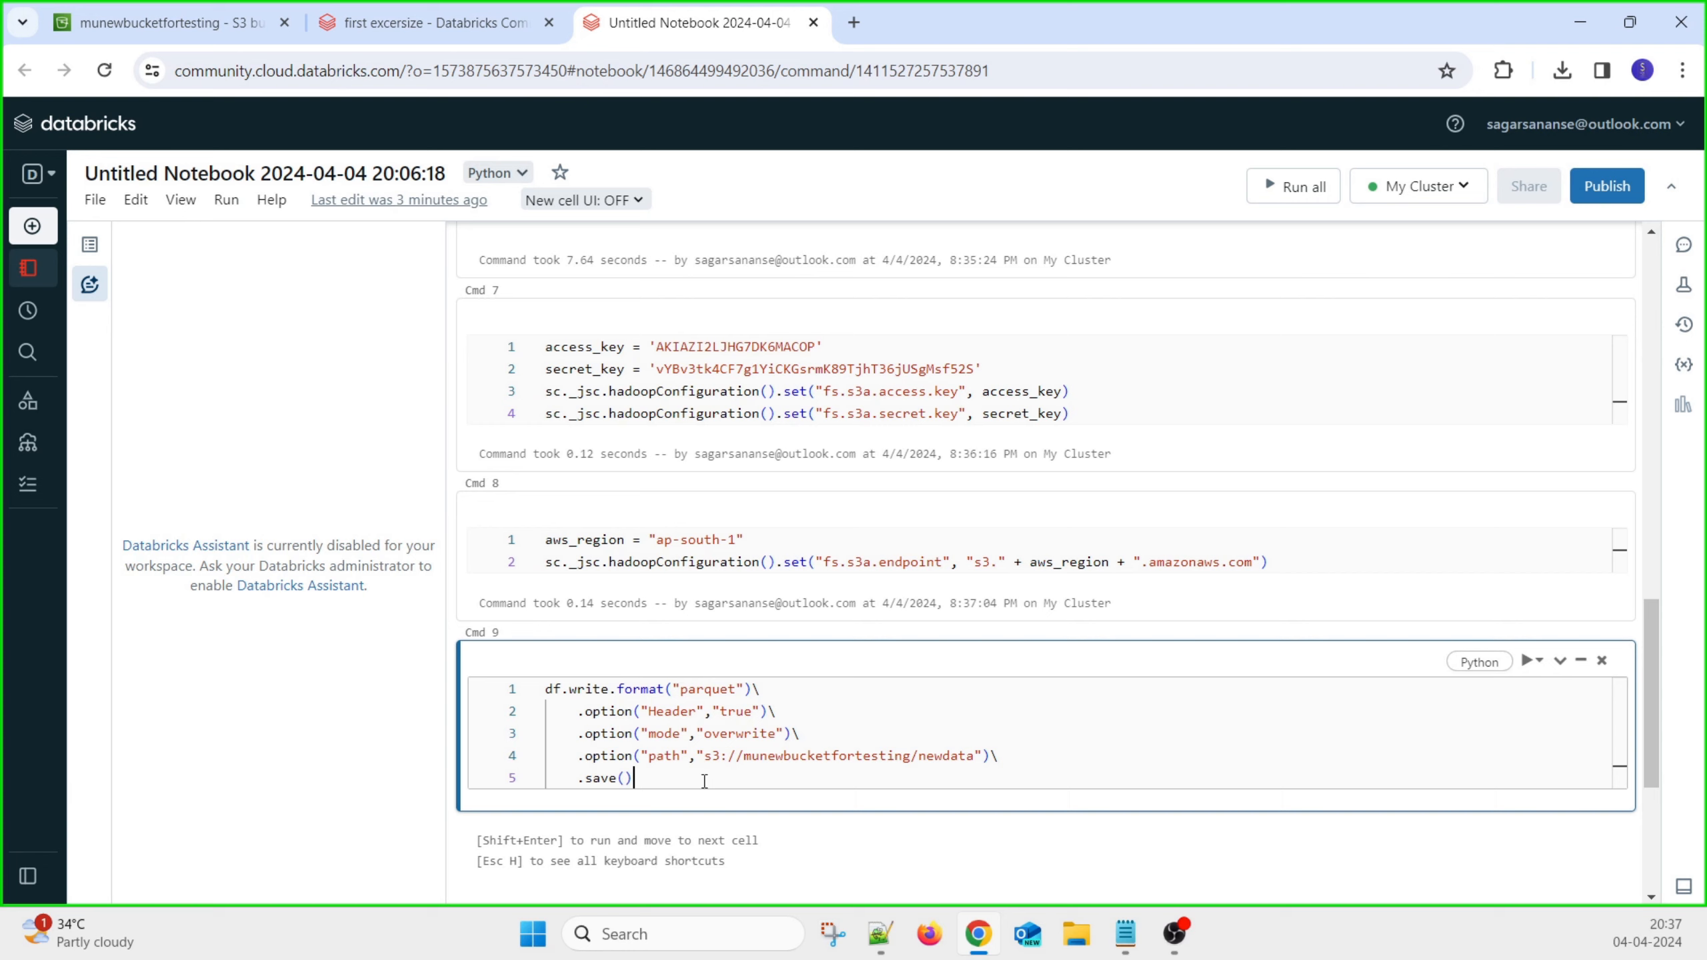
Run the Cmd 9 parquet write and confirm Job 3 finishes with 8/8 tasks succeeded
key("shift+Return")
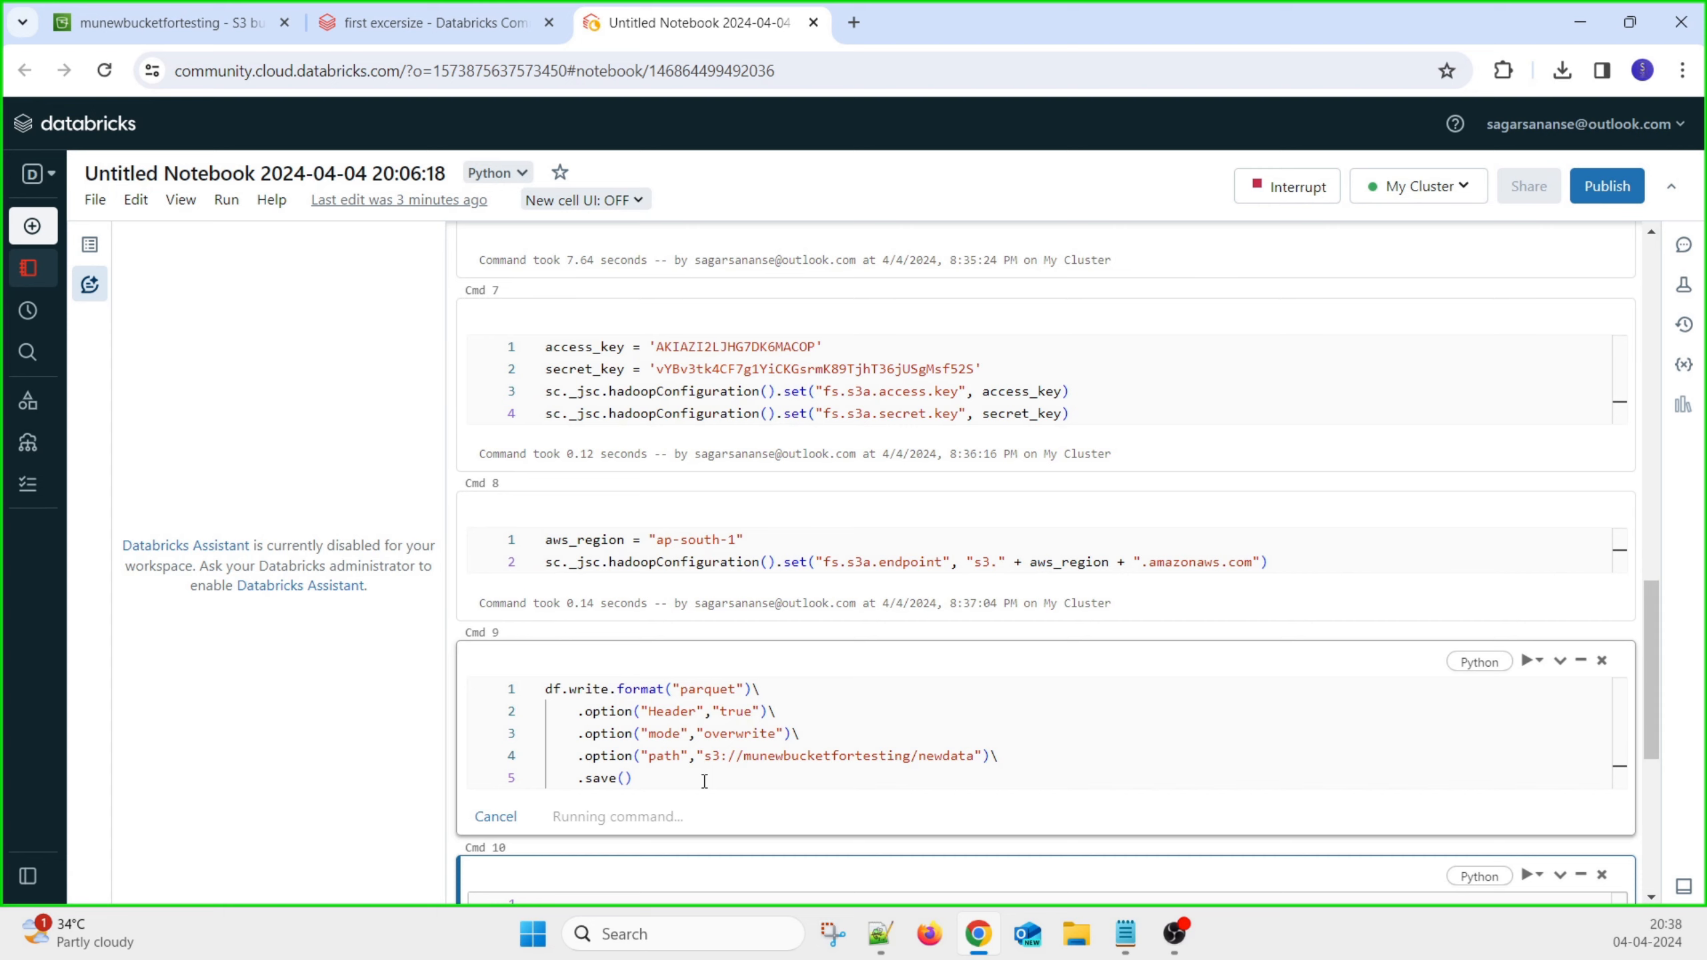
scroll(703, 782, "down", 3)
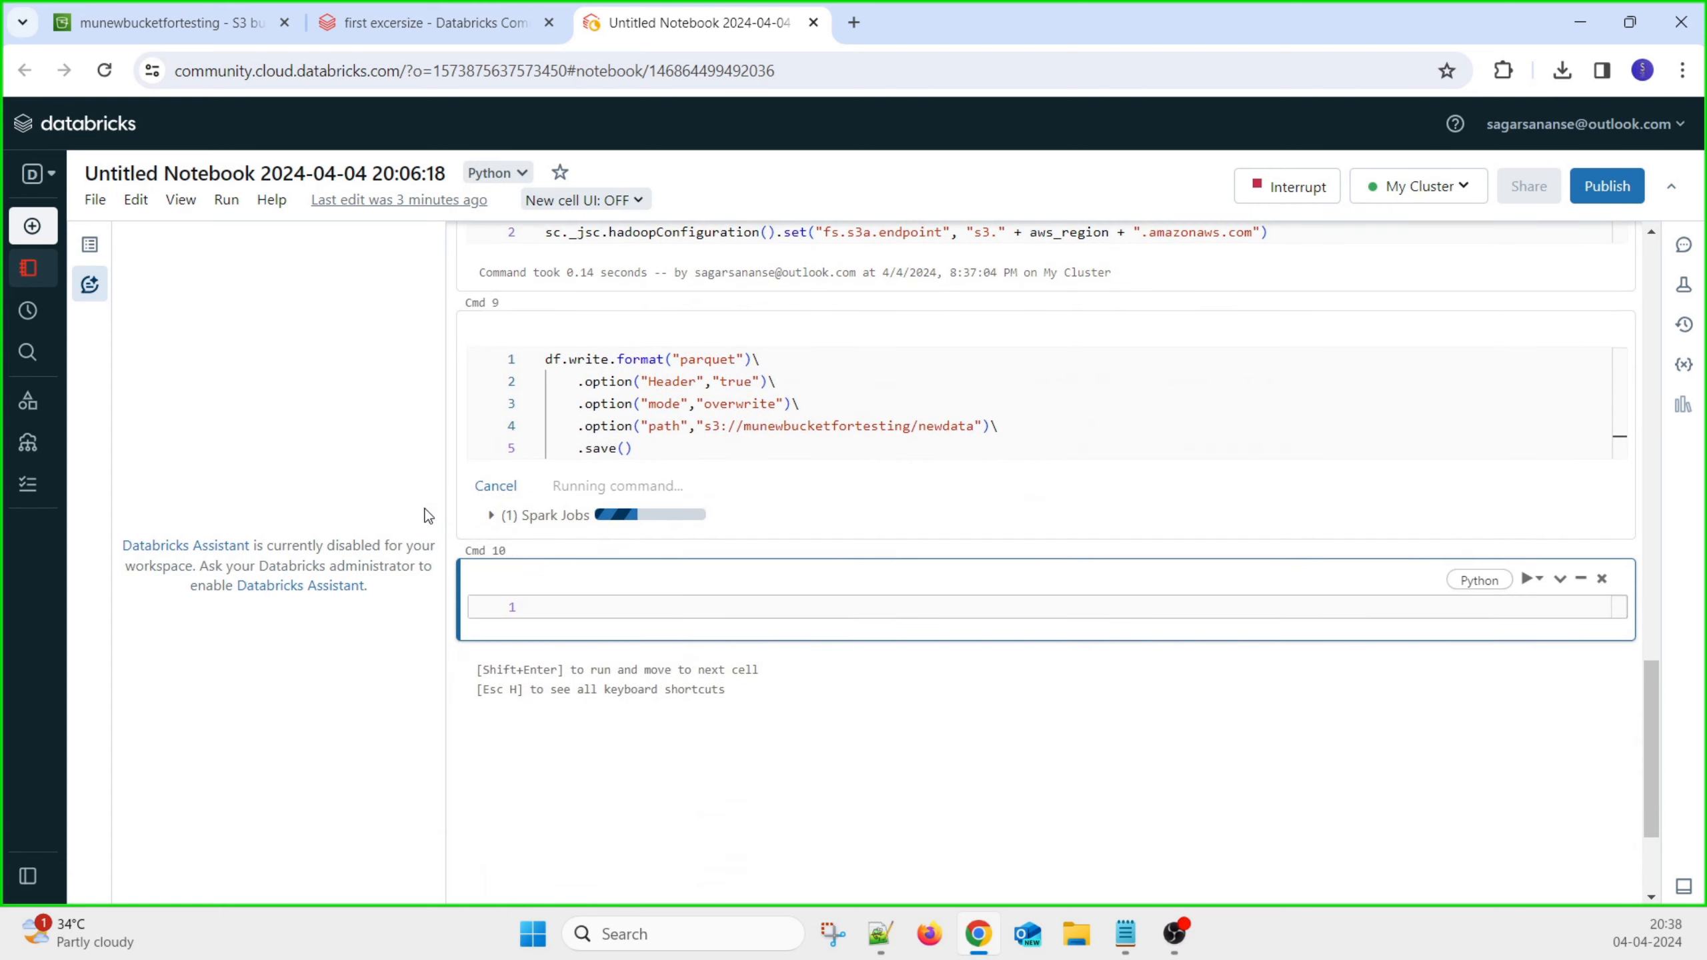
left_click(491, 515)
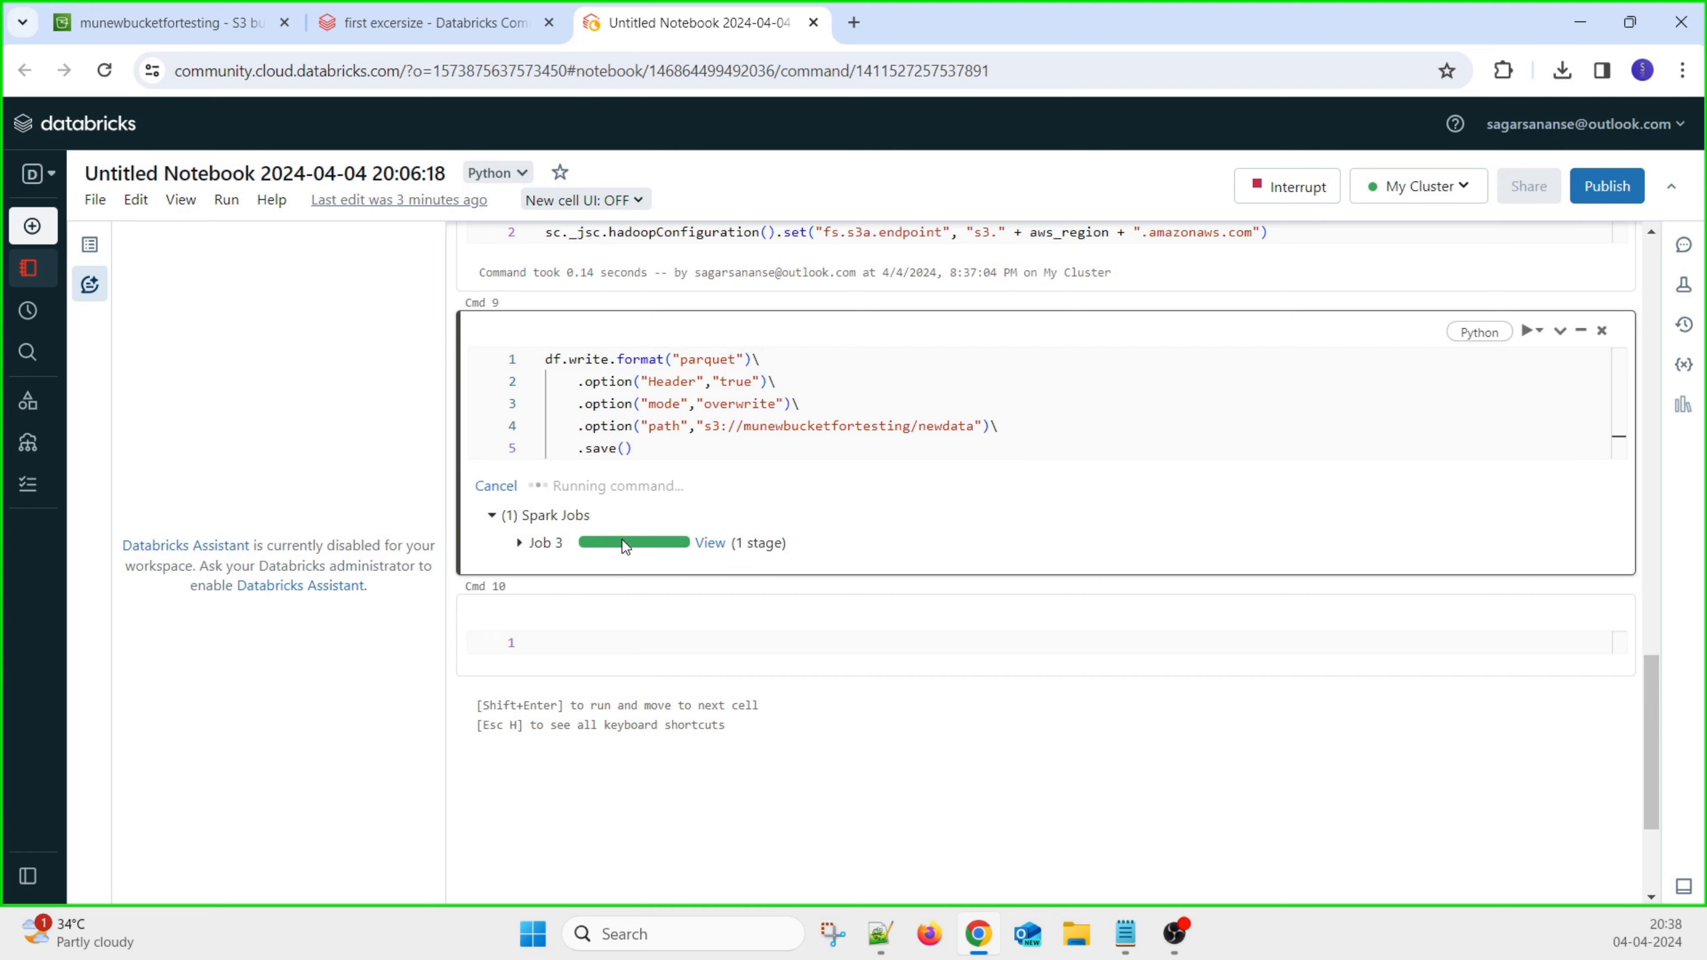
left_click(519, 543)
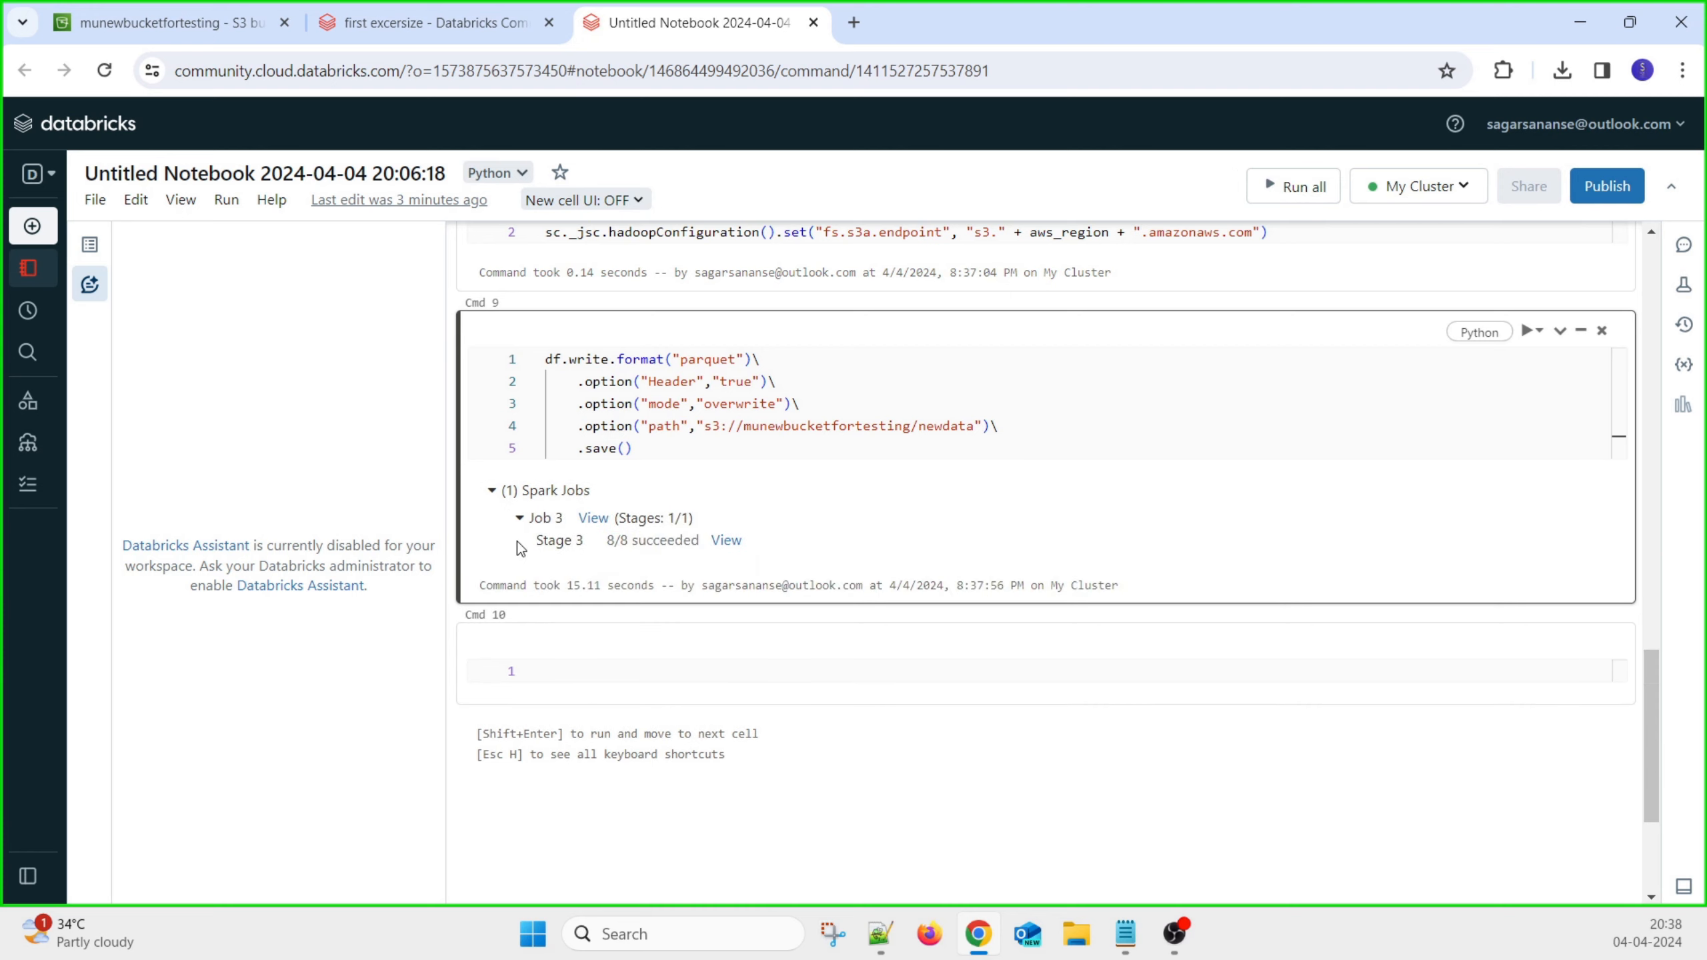
left_click(196, 12)
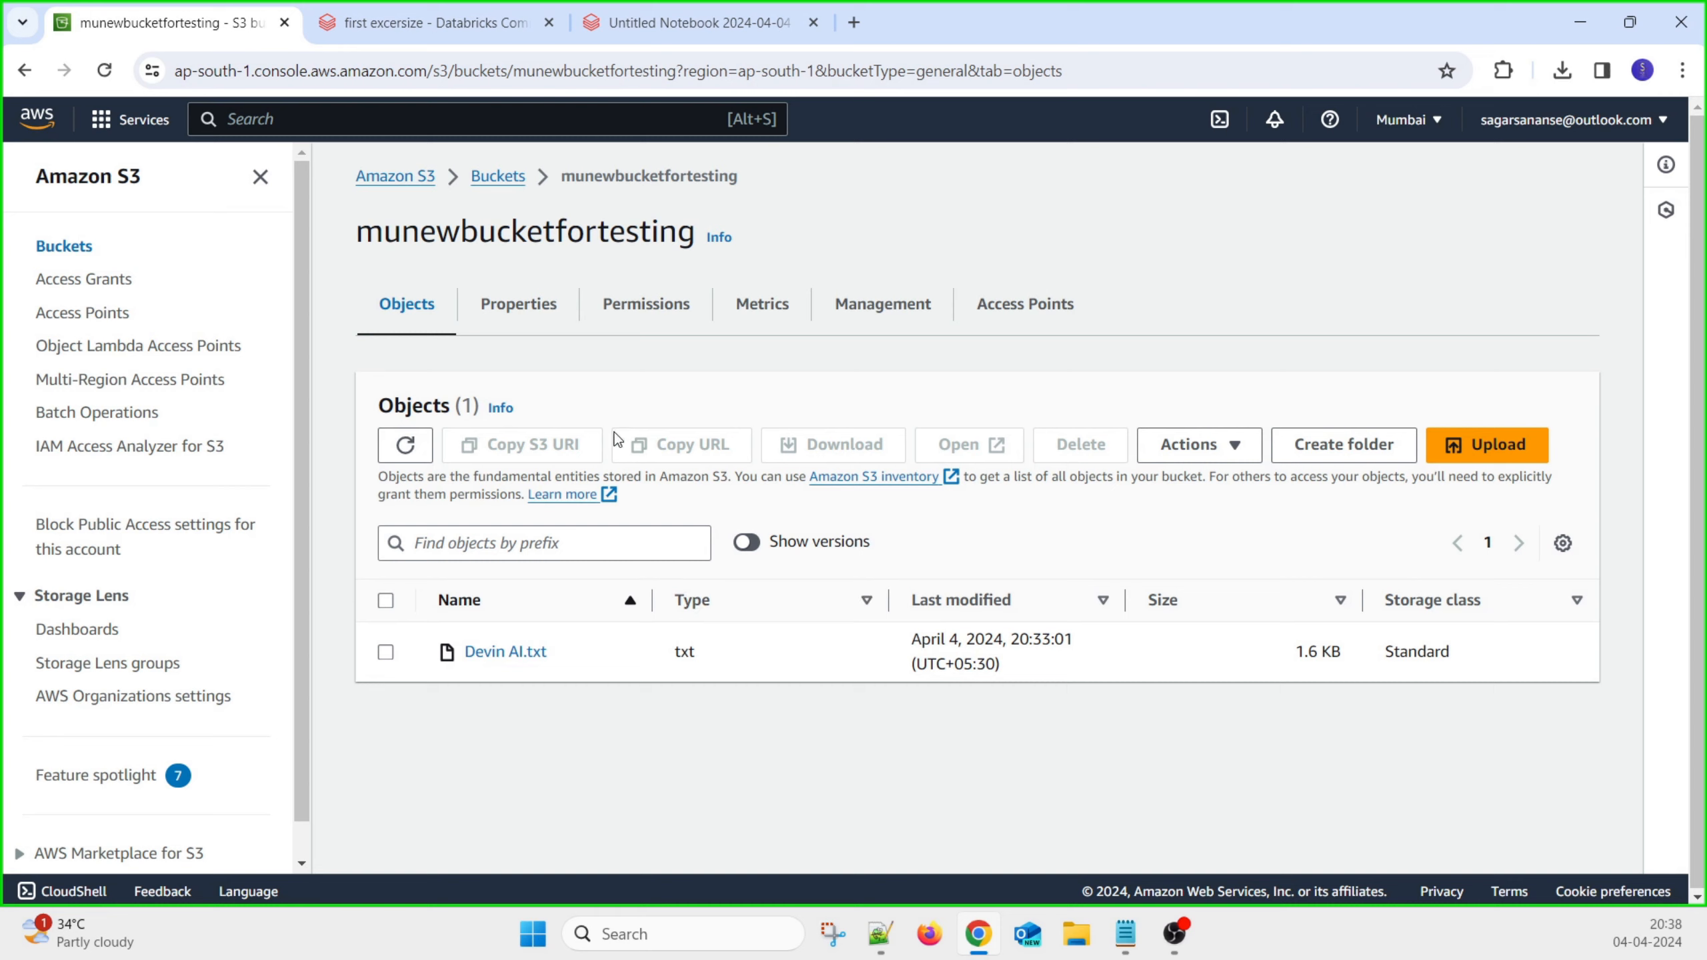
Refresh the bucket and browse the new newdata folder of parquet part files
left_click(405, 444)
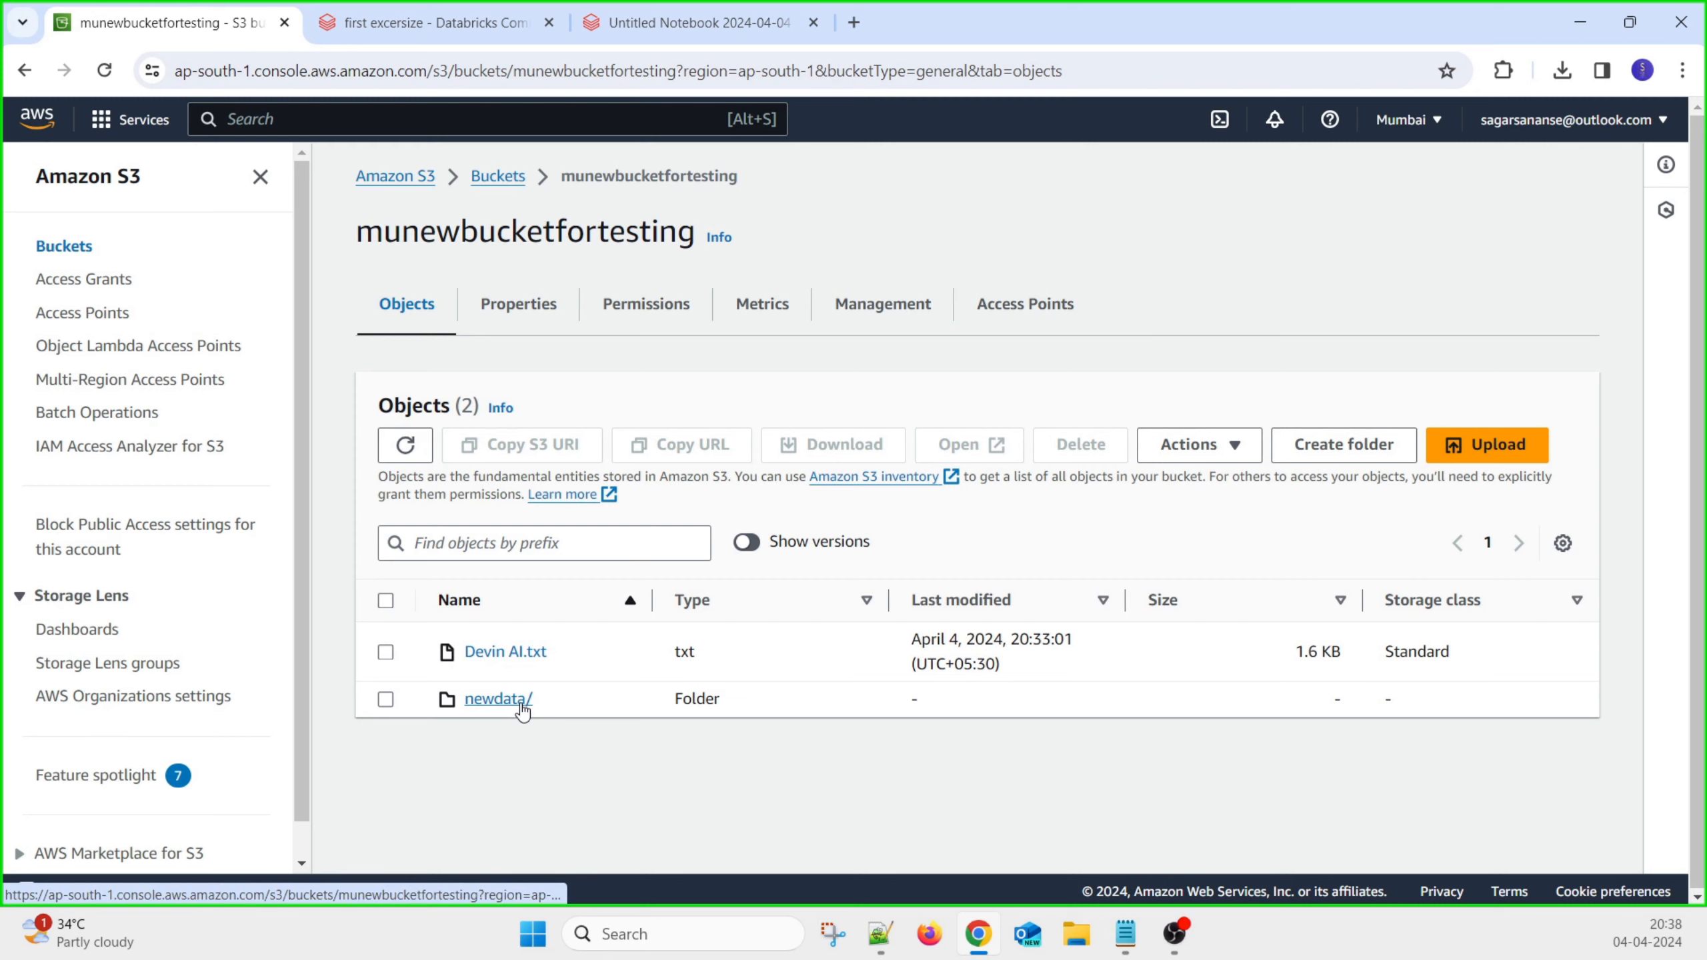
left_click(714, 22)
left_click_drag(921, 425, 976, 425)
left_click(205, 22)
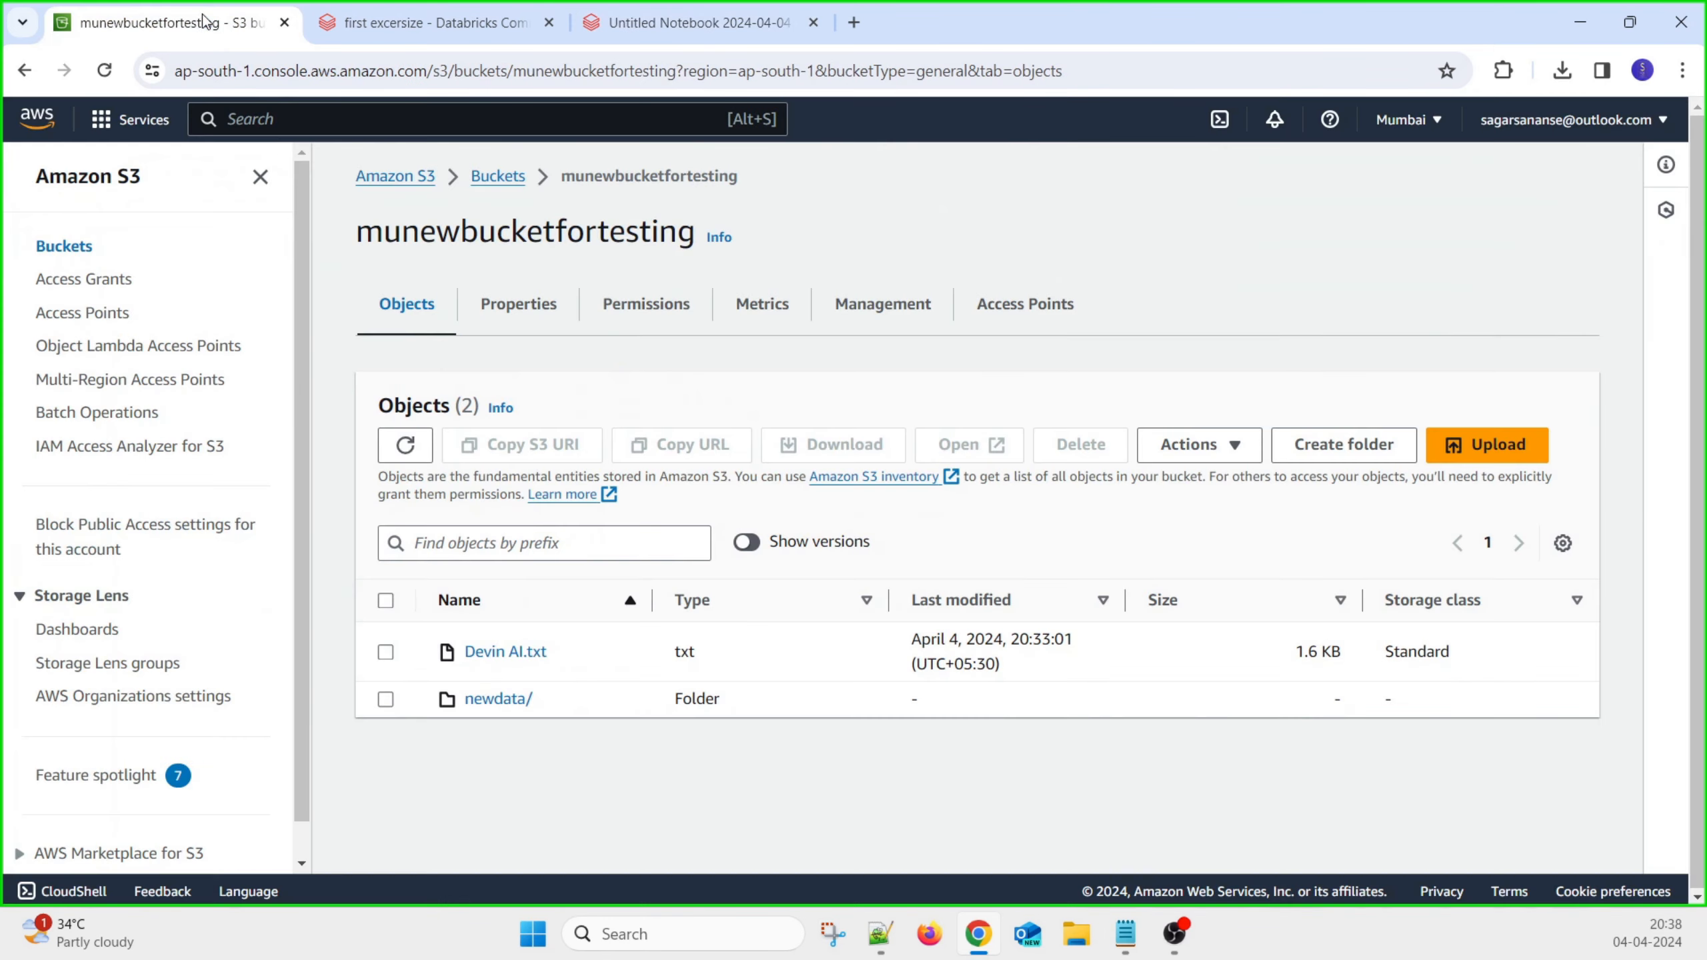
left_click(498, 700)
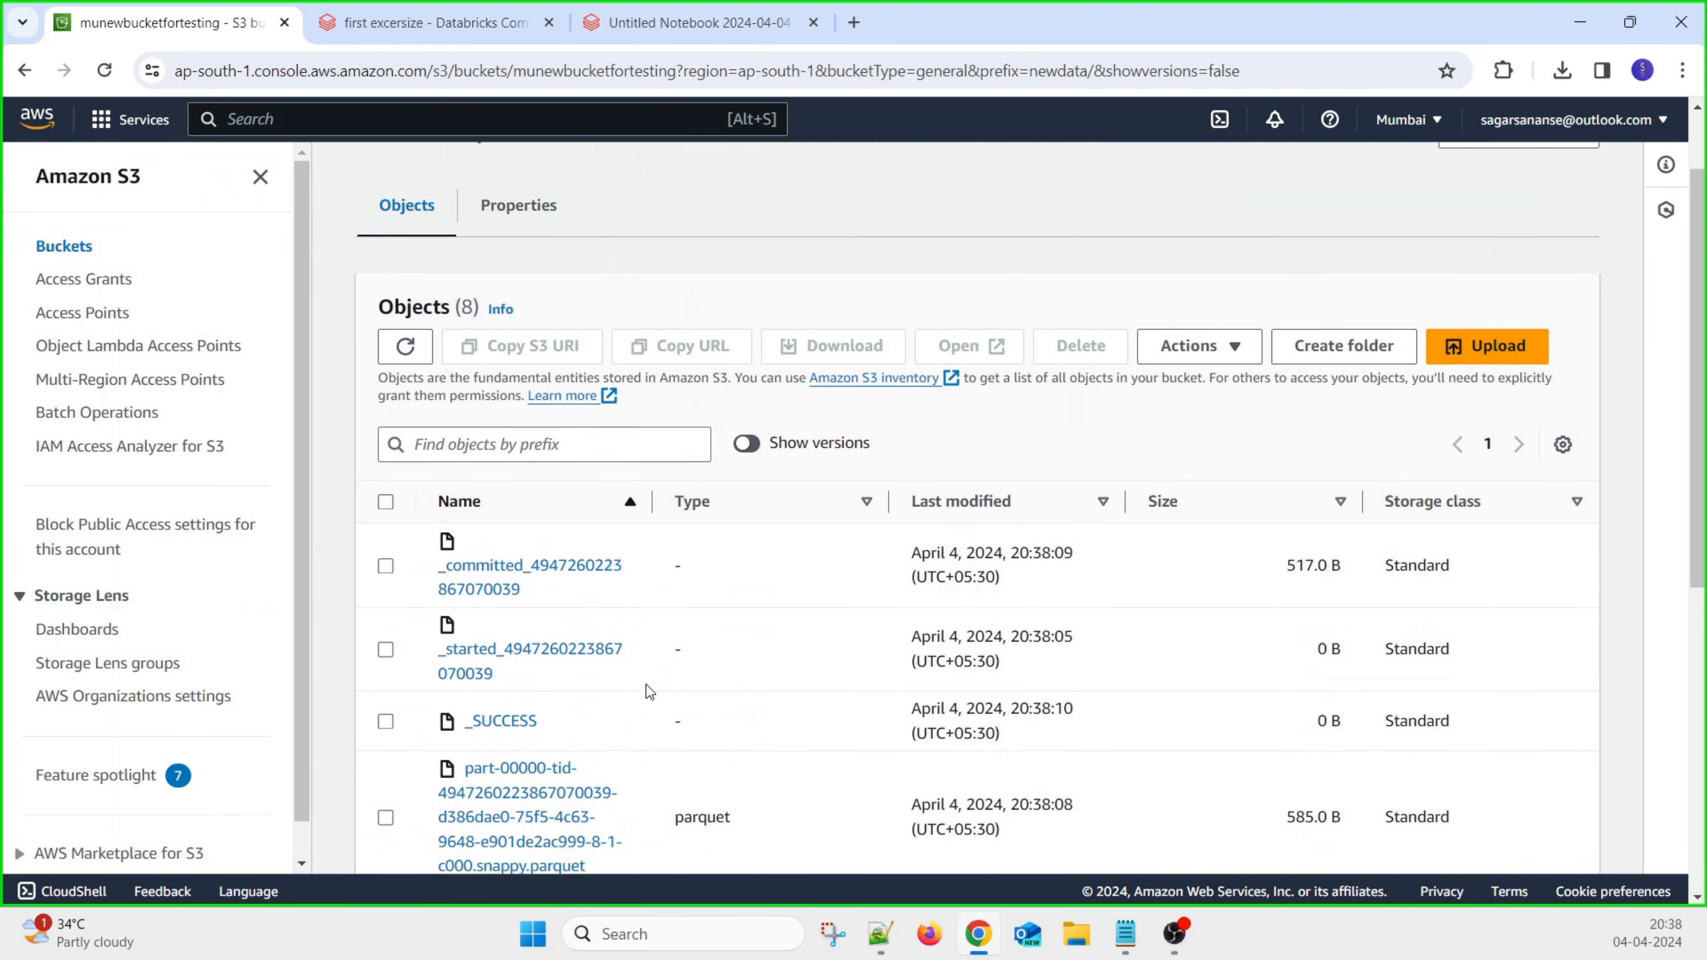
scroll(763, 629, "down", 5)
scroll(767, 647, "down", 2)
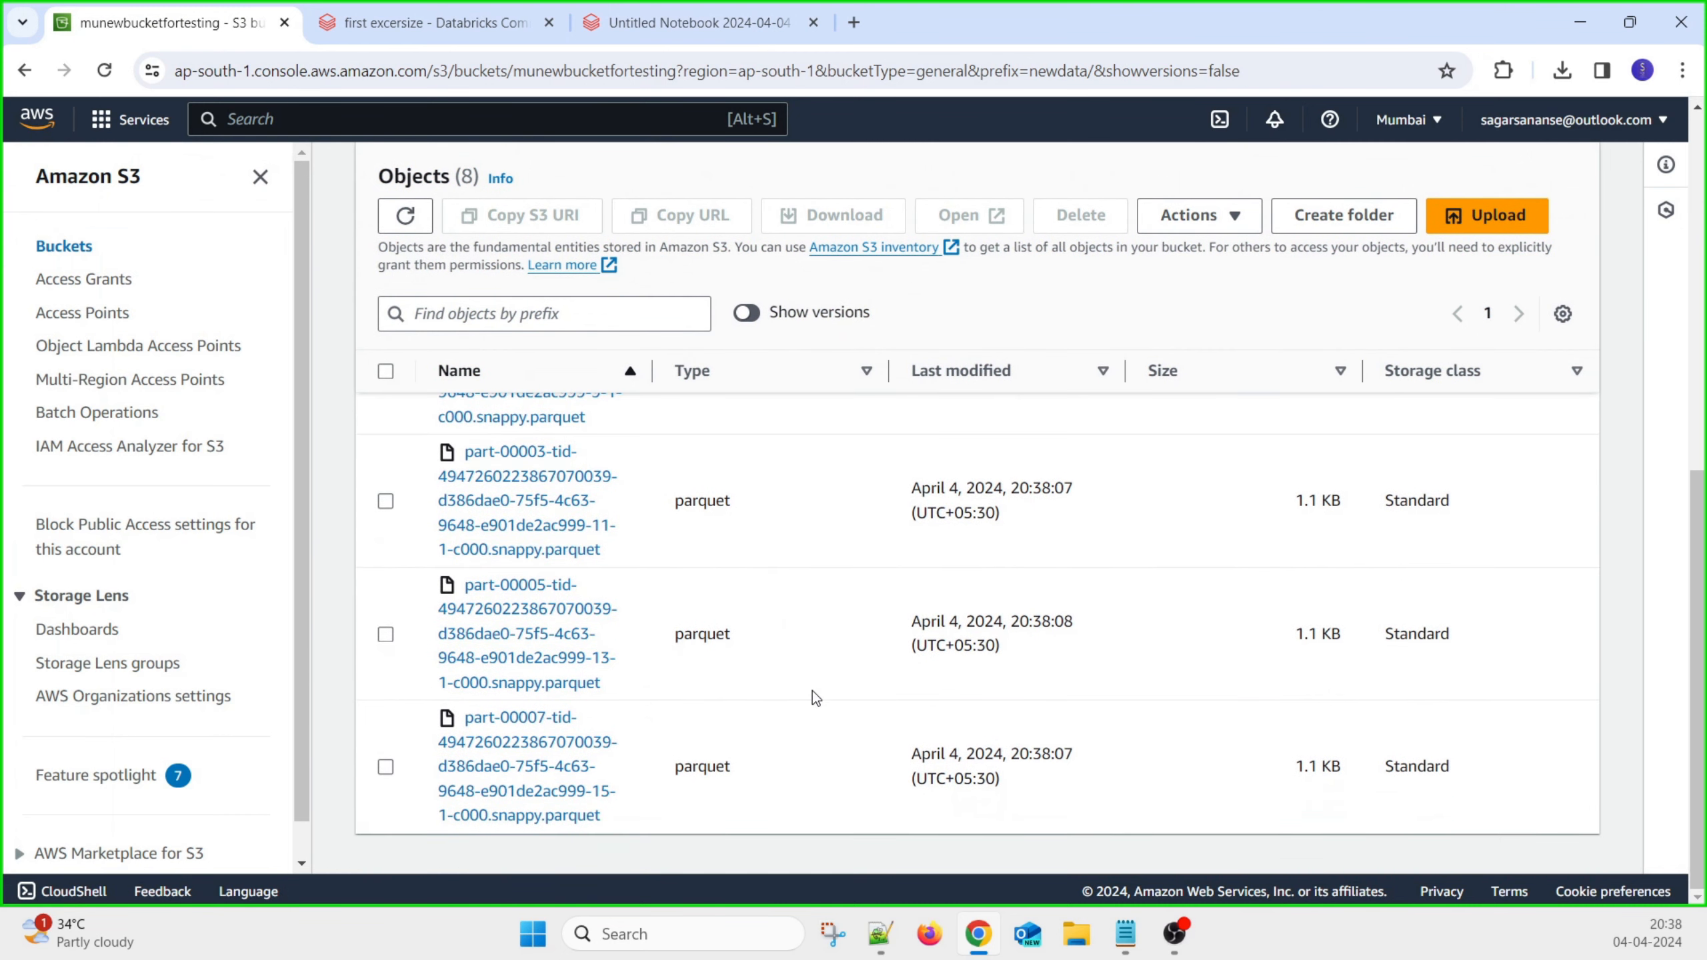
scroll(647, 651, "up", 2)
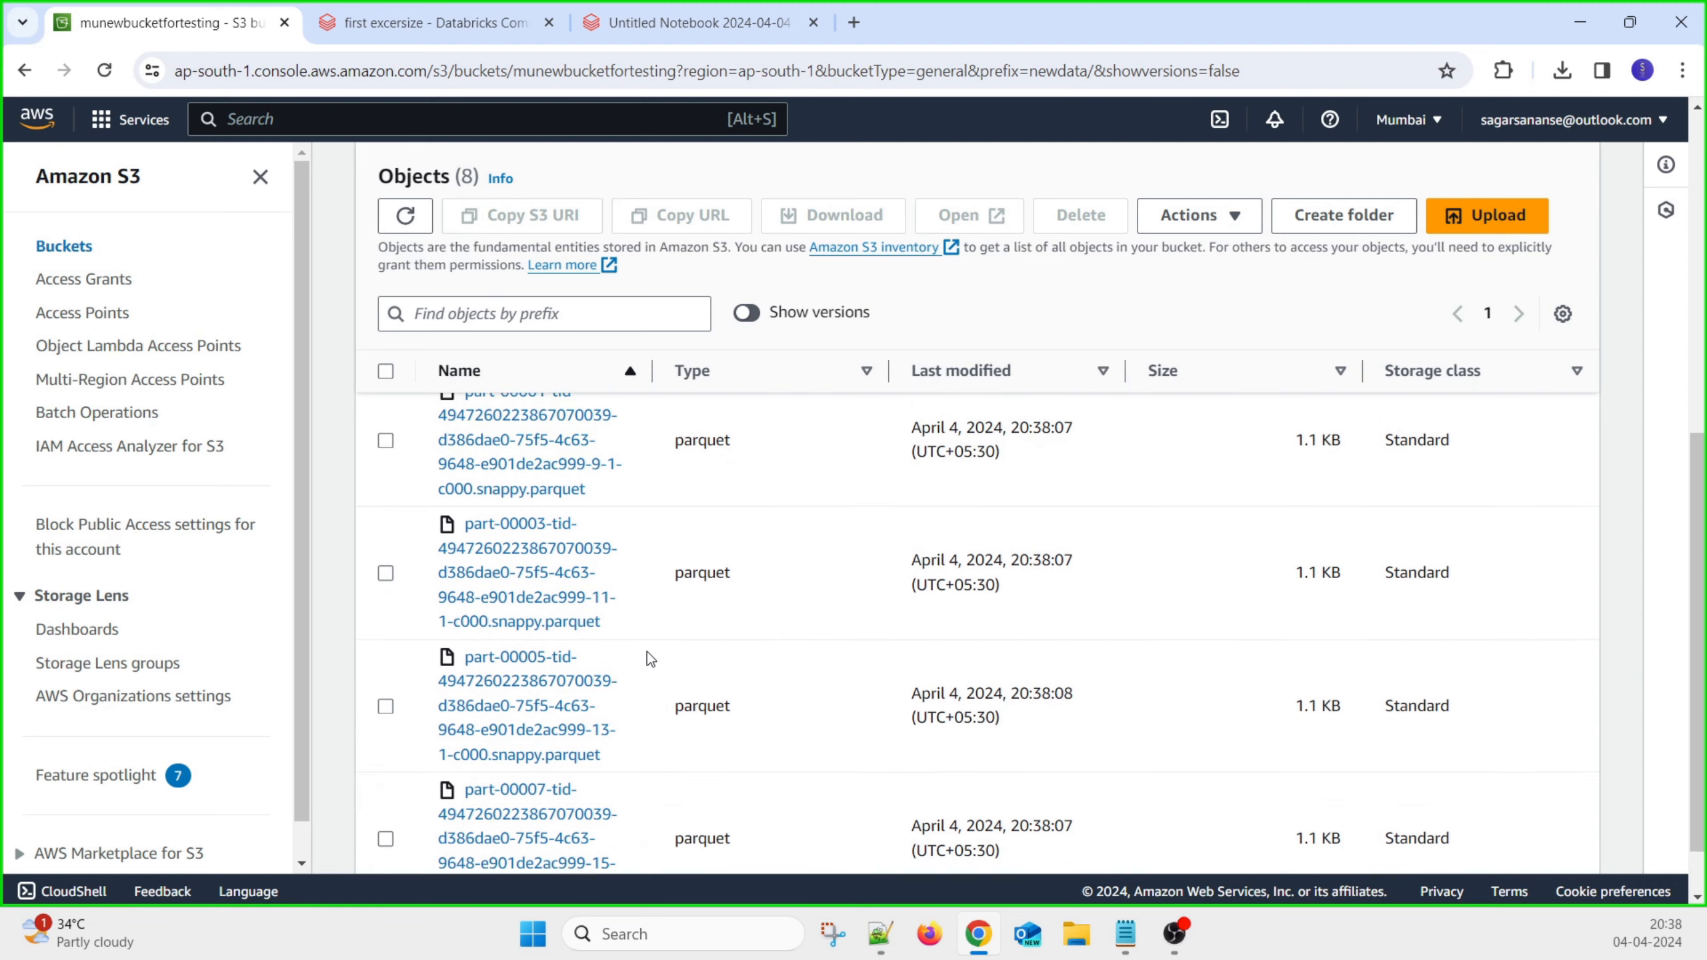
scroll(672, 578, "up", 5)
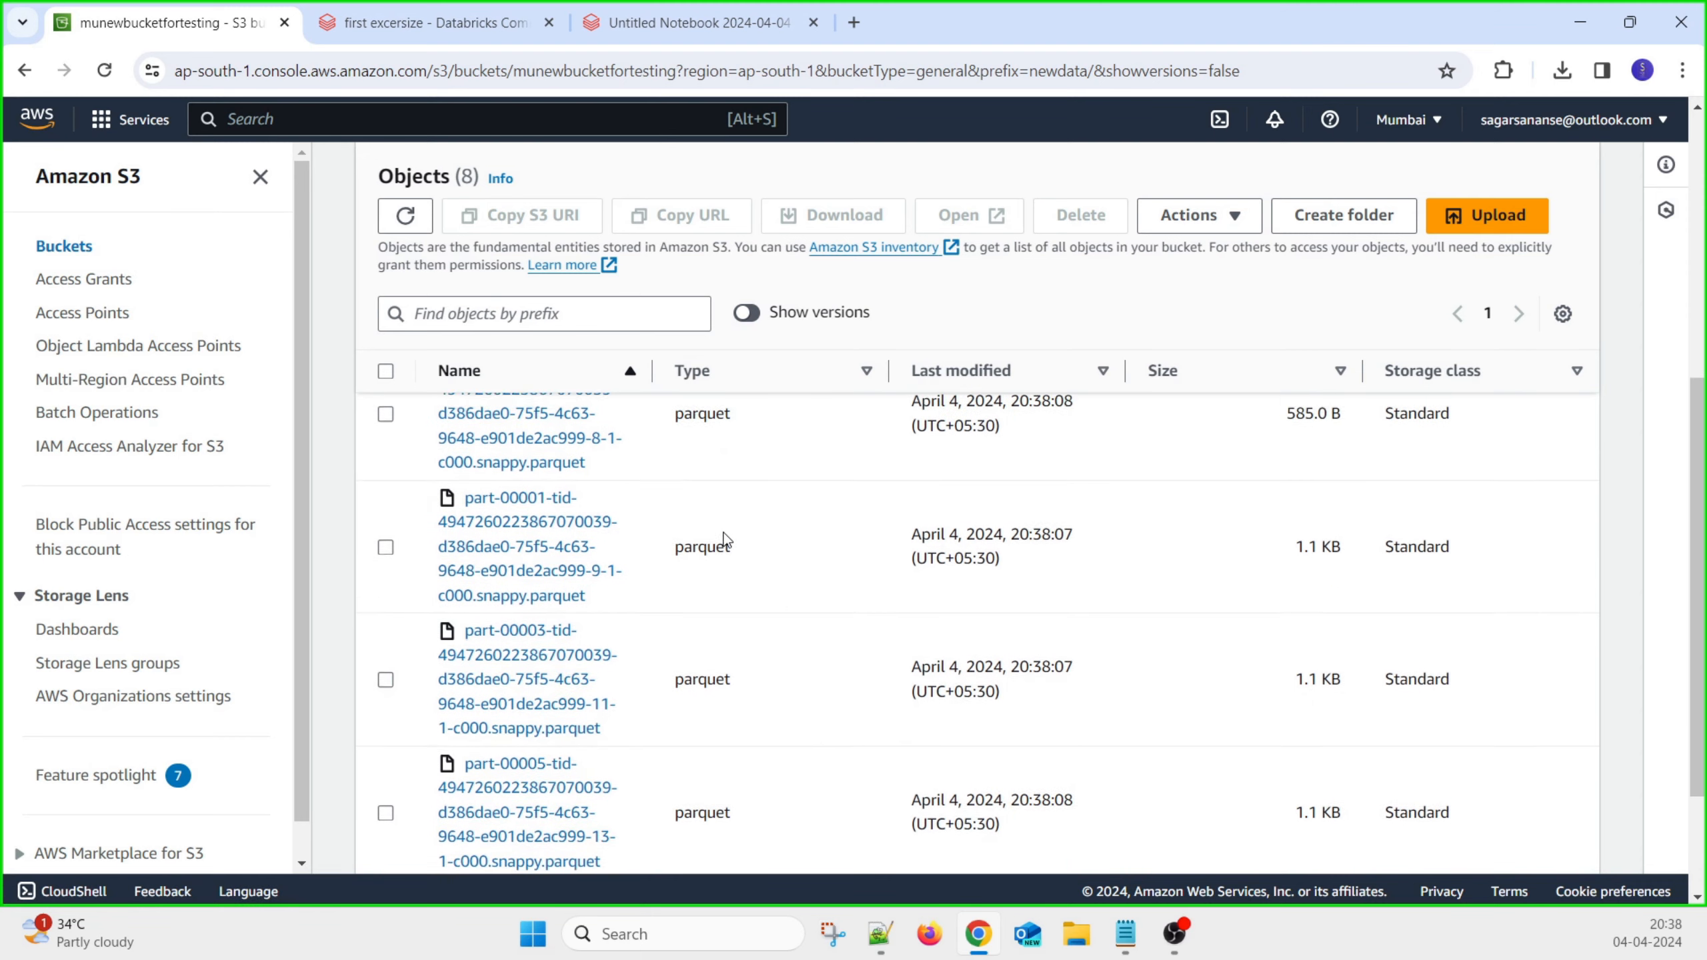
scroll(672, 606, "up", 2)
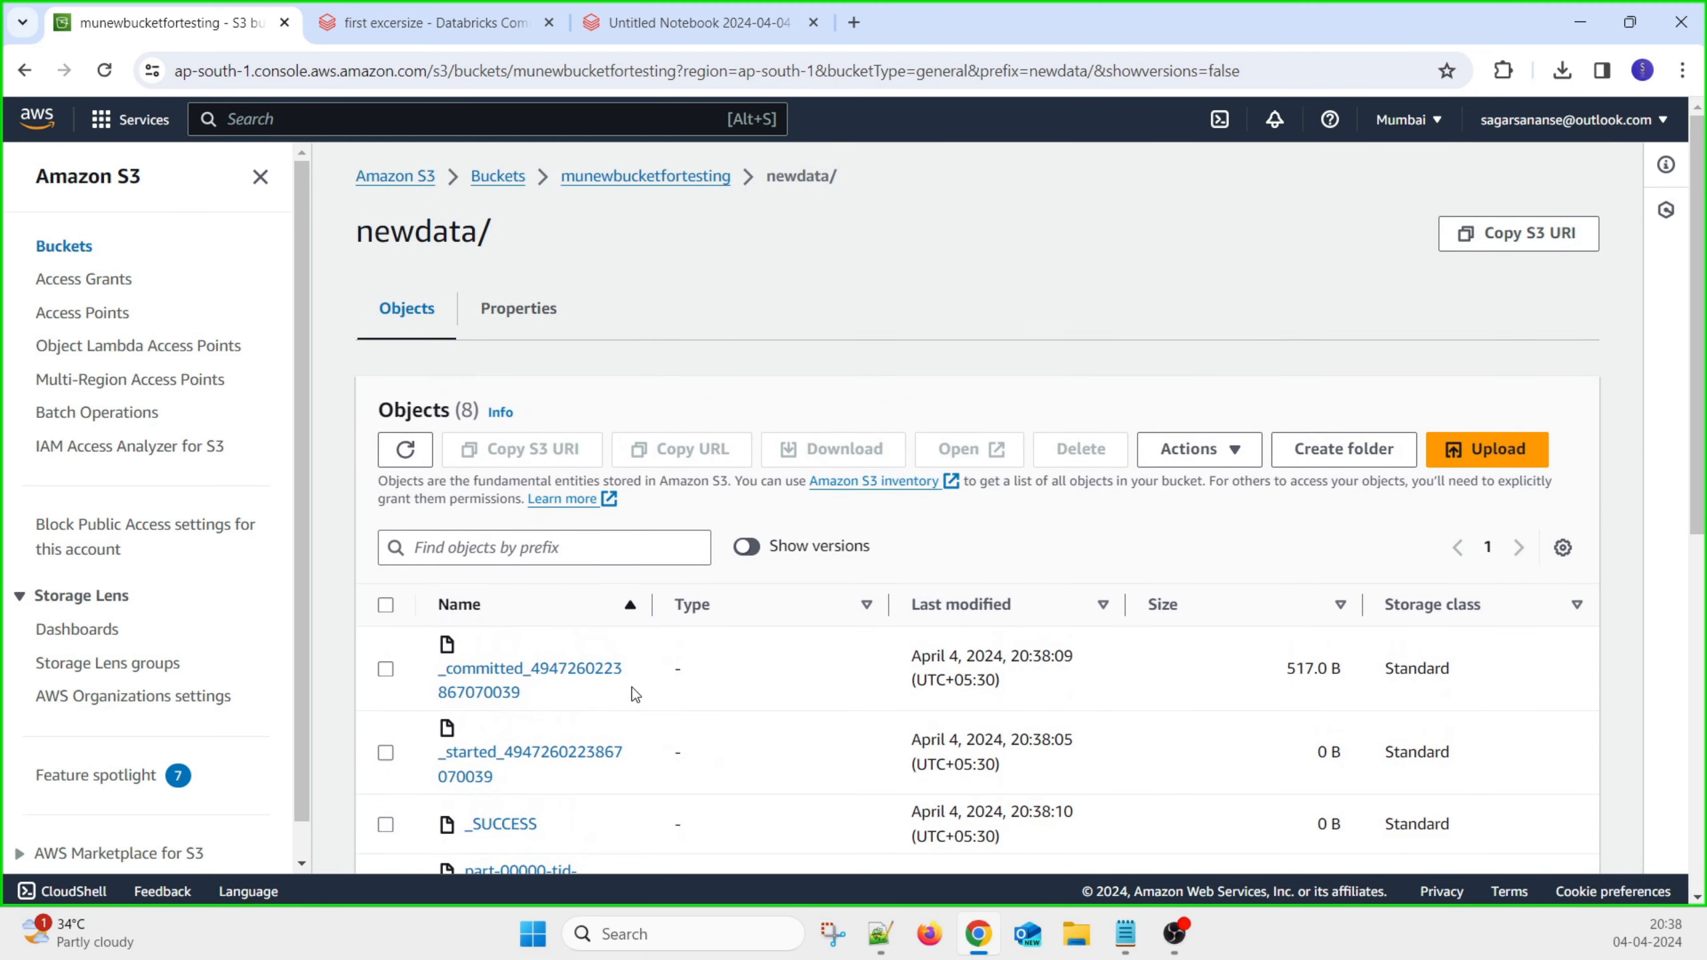
scroll(675, 666, "down", 10)
Open the 1.1 KB part-00007 snappy.parquet object's details and open it in a new tab
left_click(582, 773)
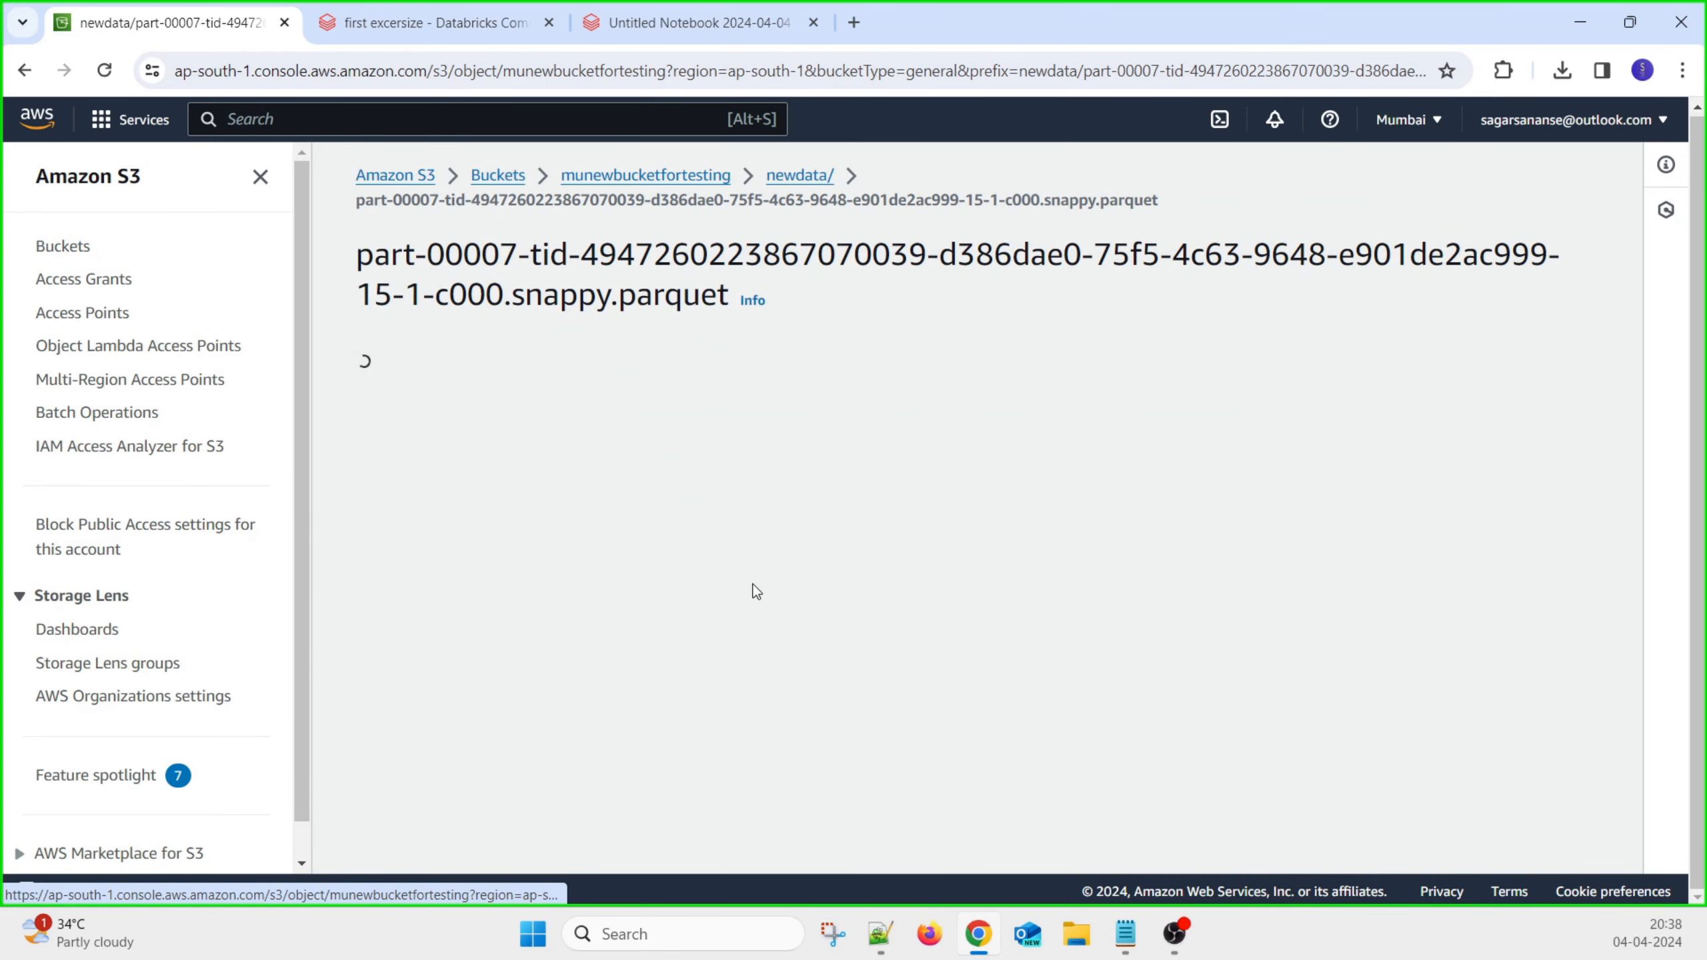
scroll(756, 592, "down", 8)
scroll(754, 584, "up", 9)
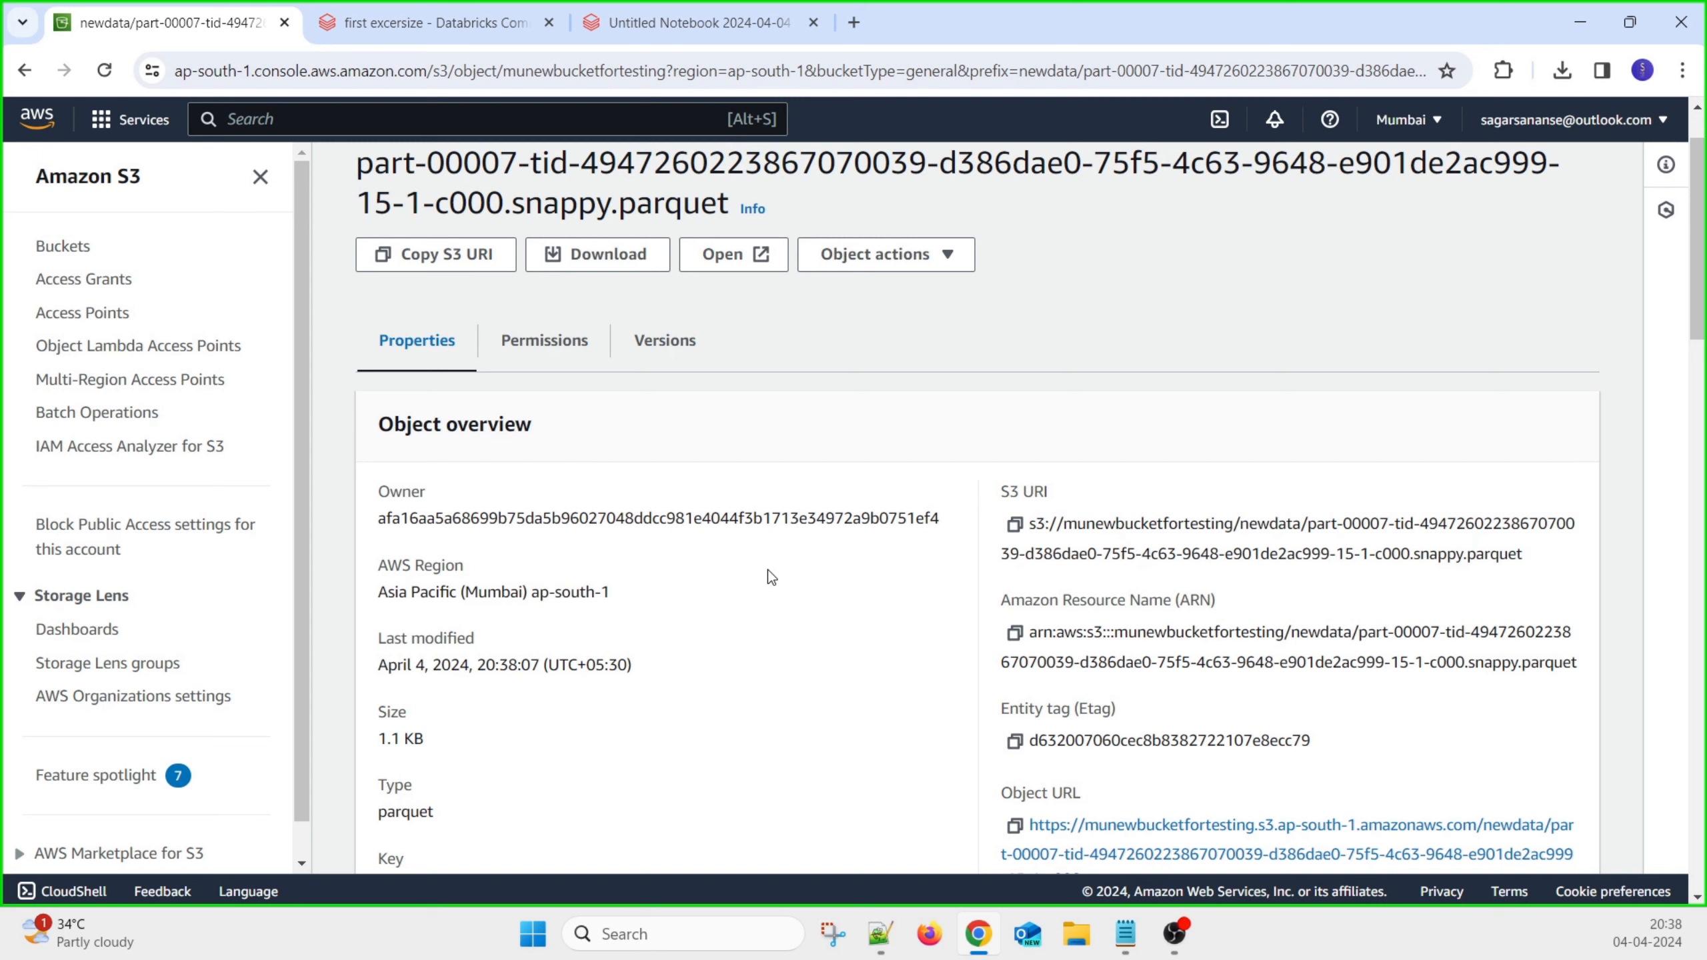
scroll(768, 570, "up", 2)
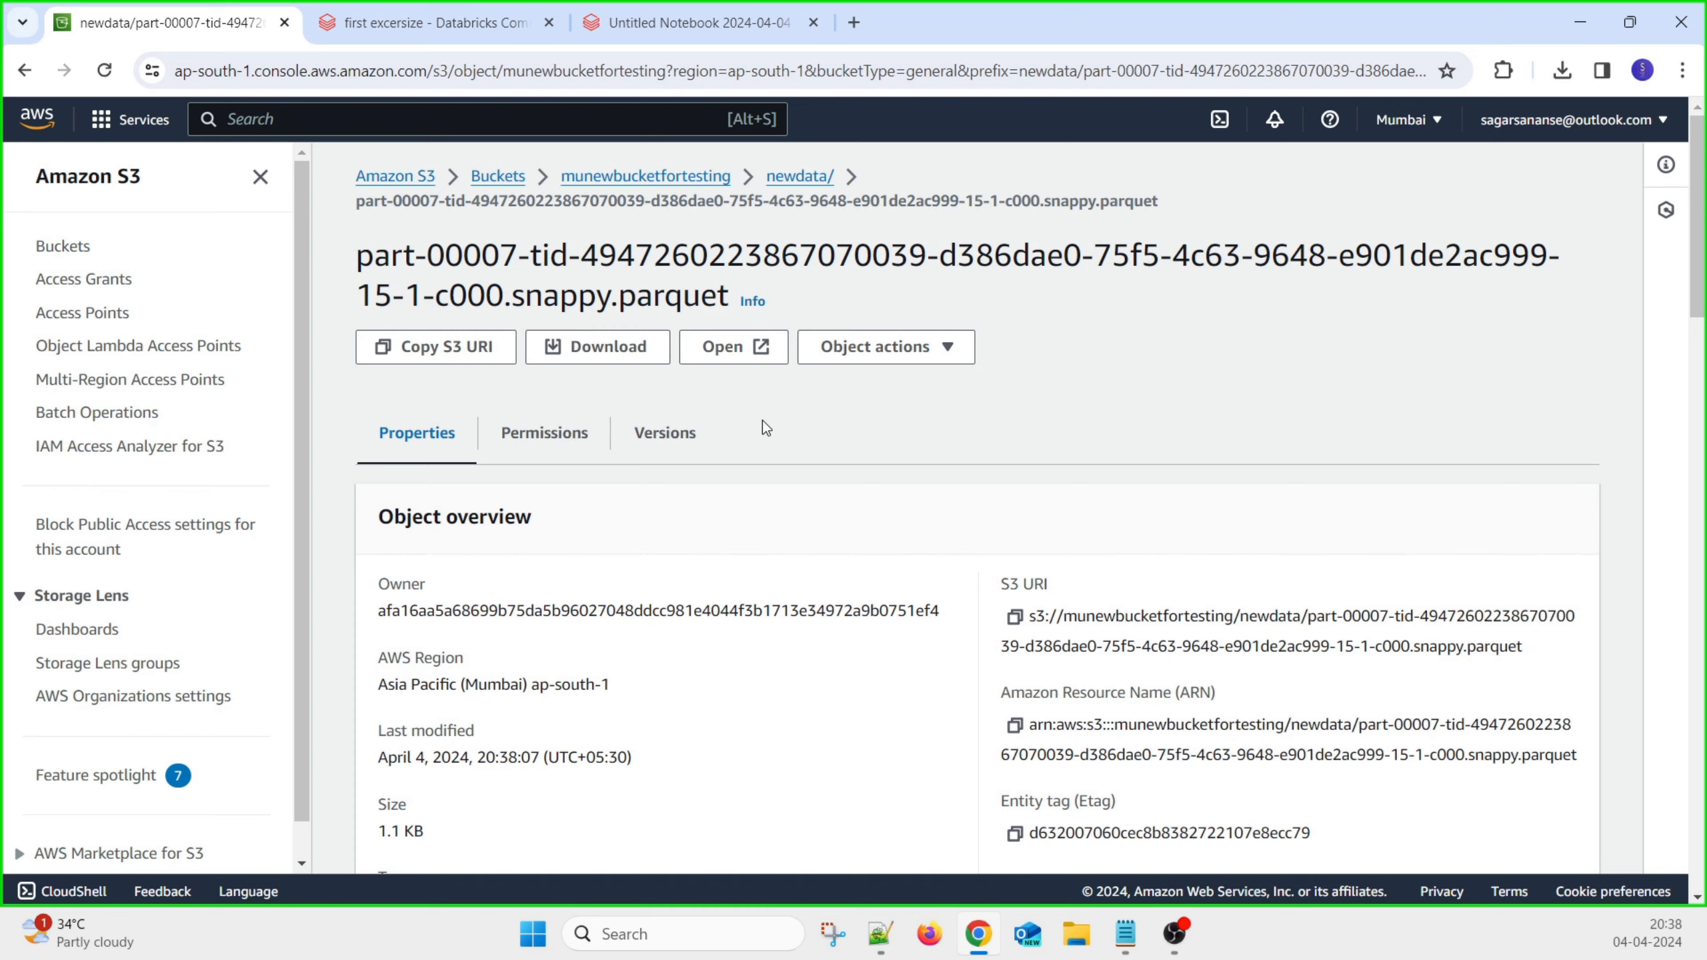
left_click(733, 351)
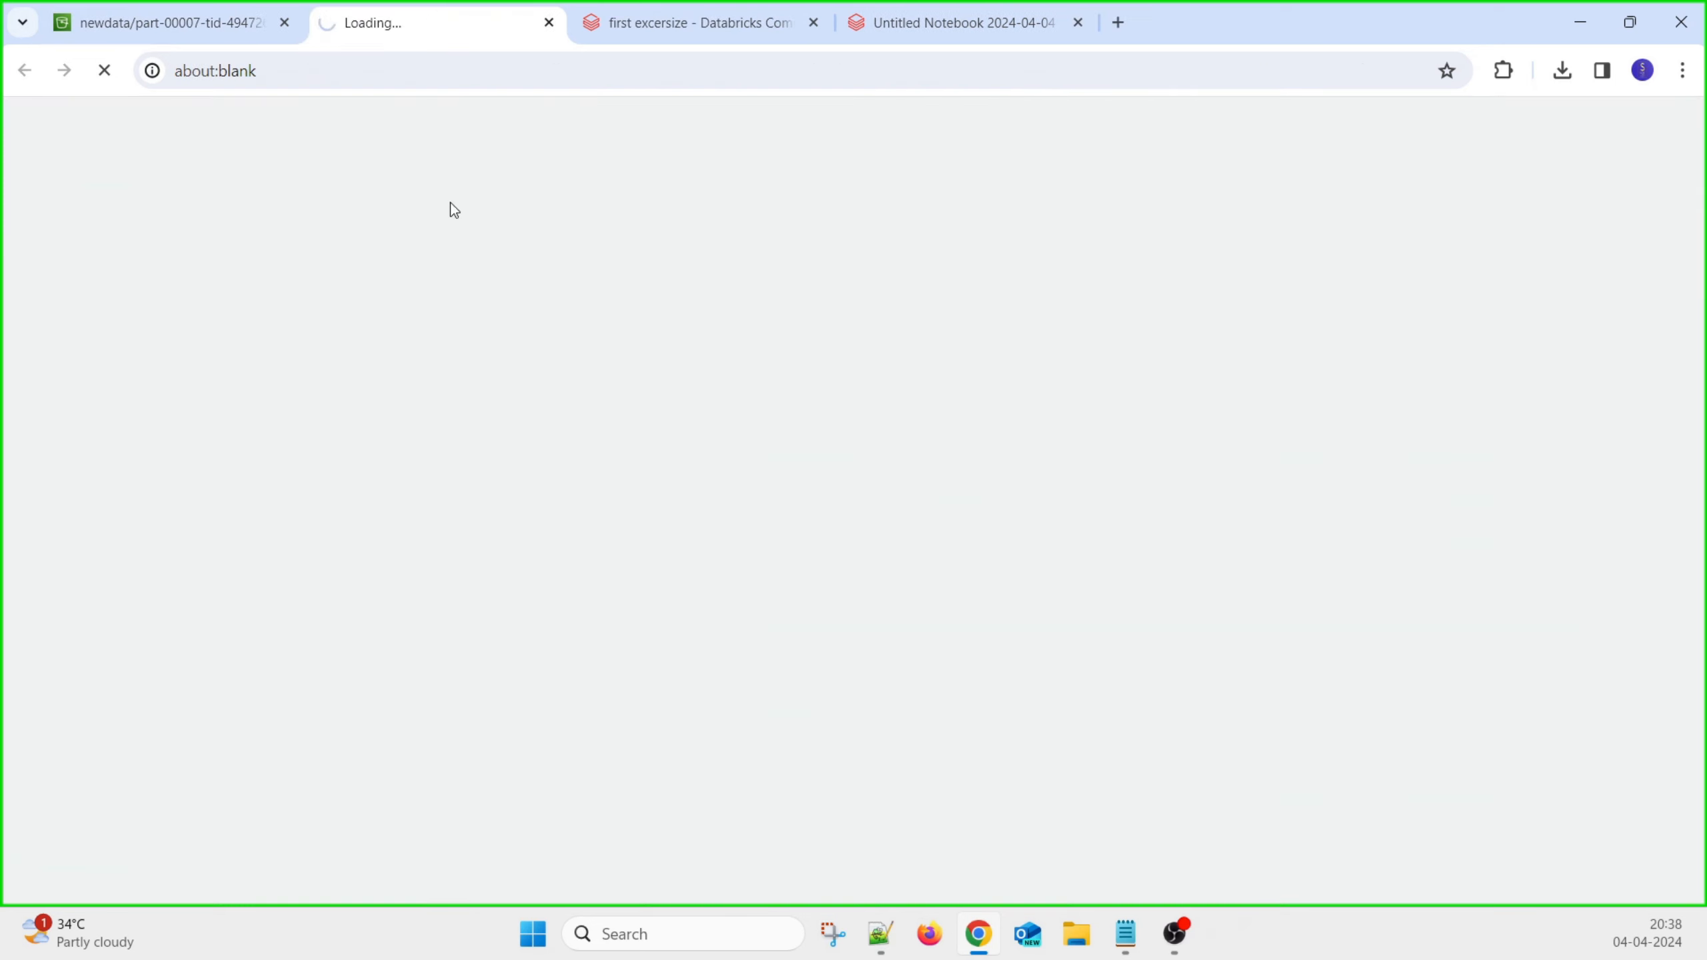
Download the part-00007 parquet file from its S3 object details page
left_click(214, 26)
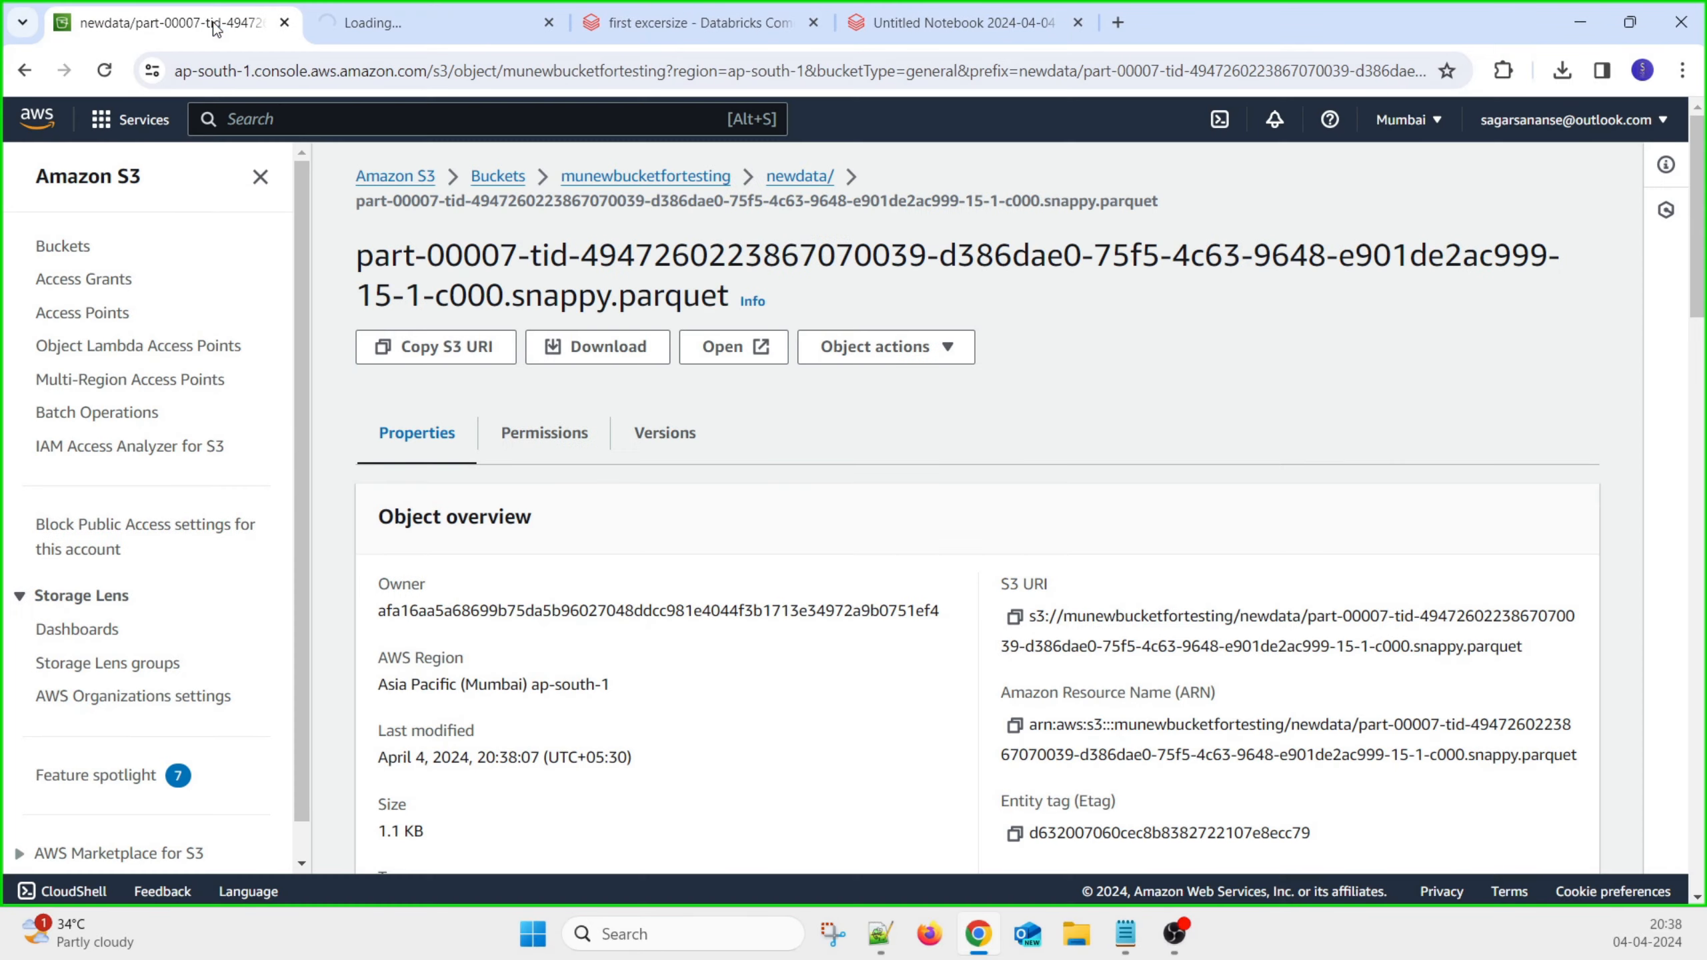
left_click(602, 355)
scroll(821, 706, "down", 7)
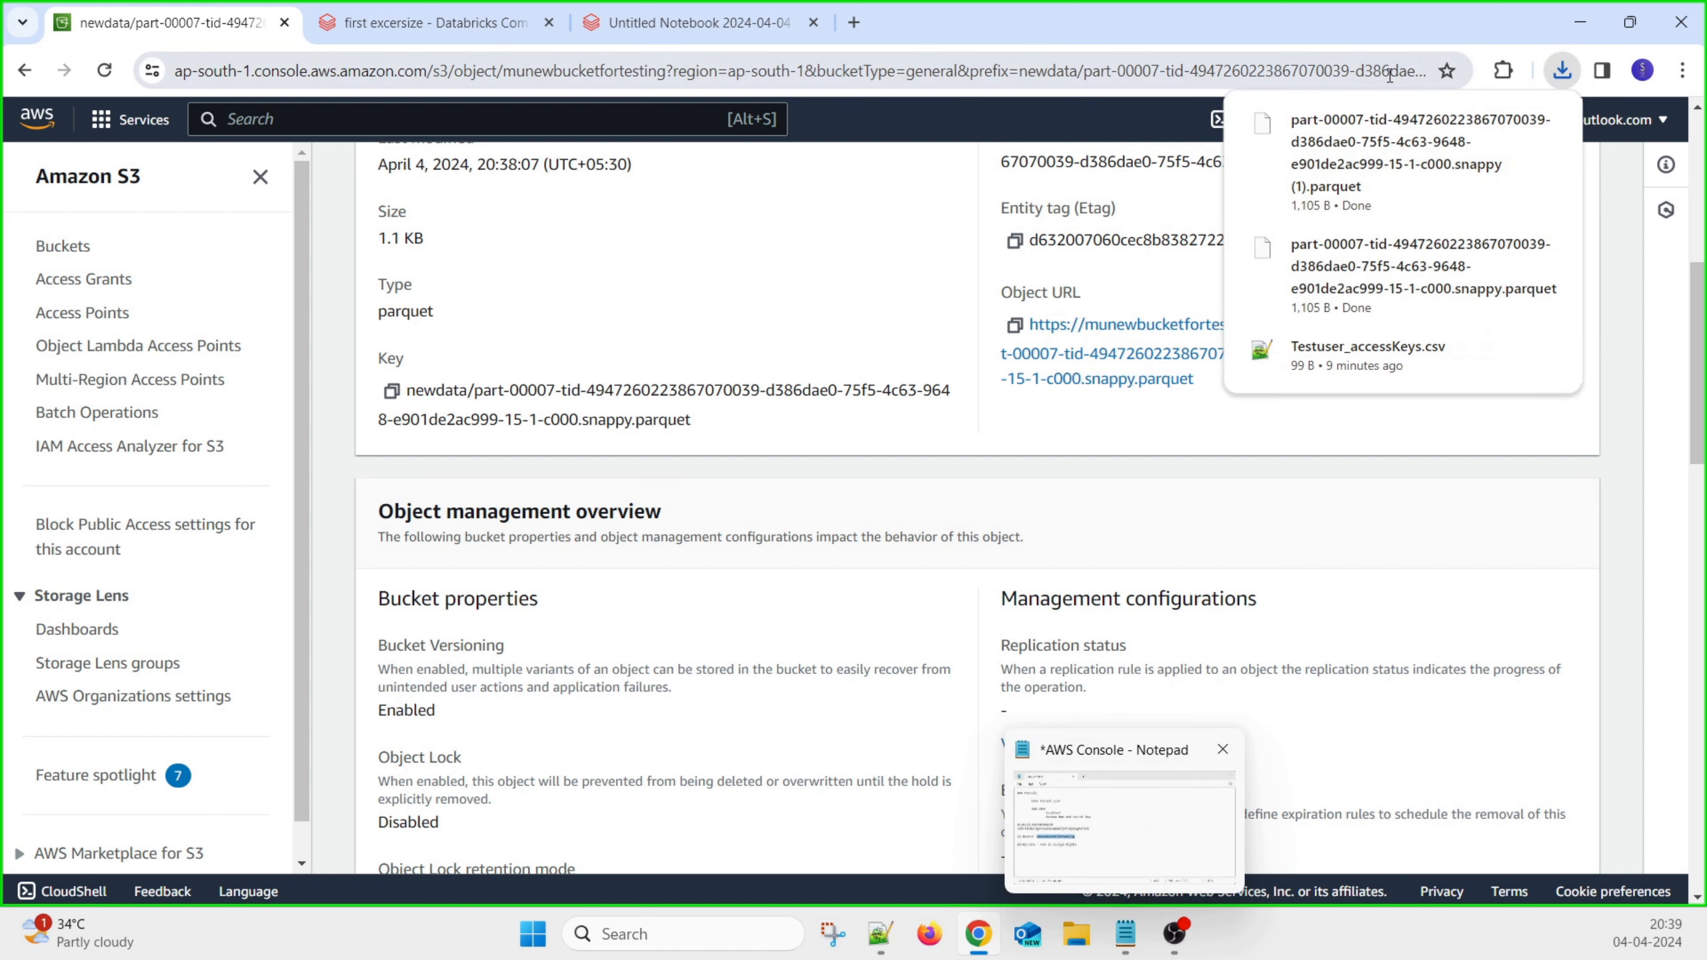
Open the downloaded parquet file in Notepad and pick out the Umesh value in its data
left_click(1348, 181)
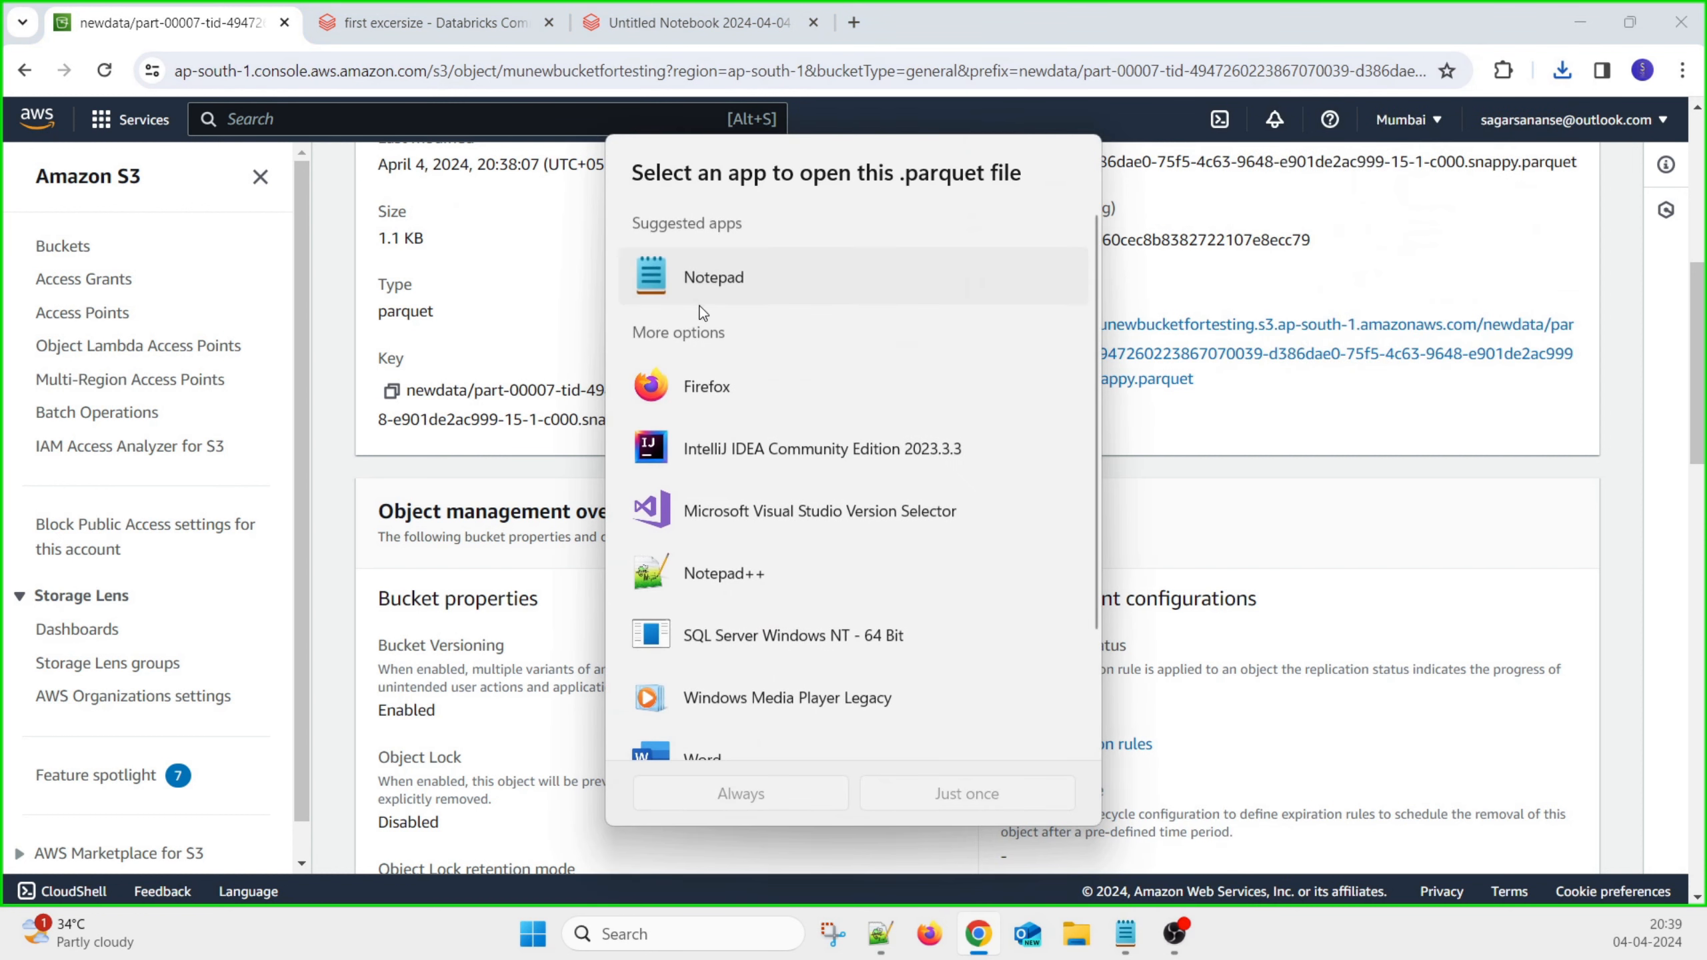
left_click(742, 791)
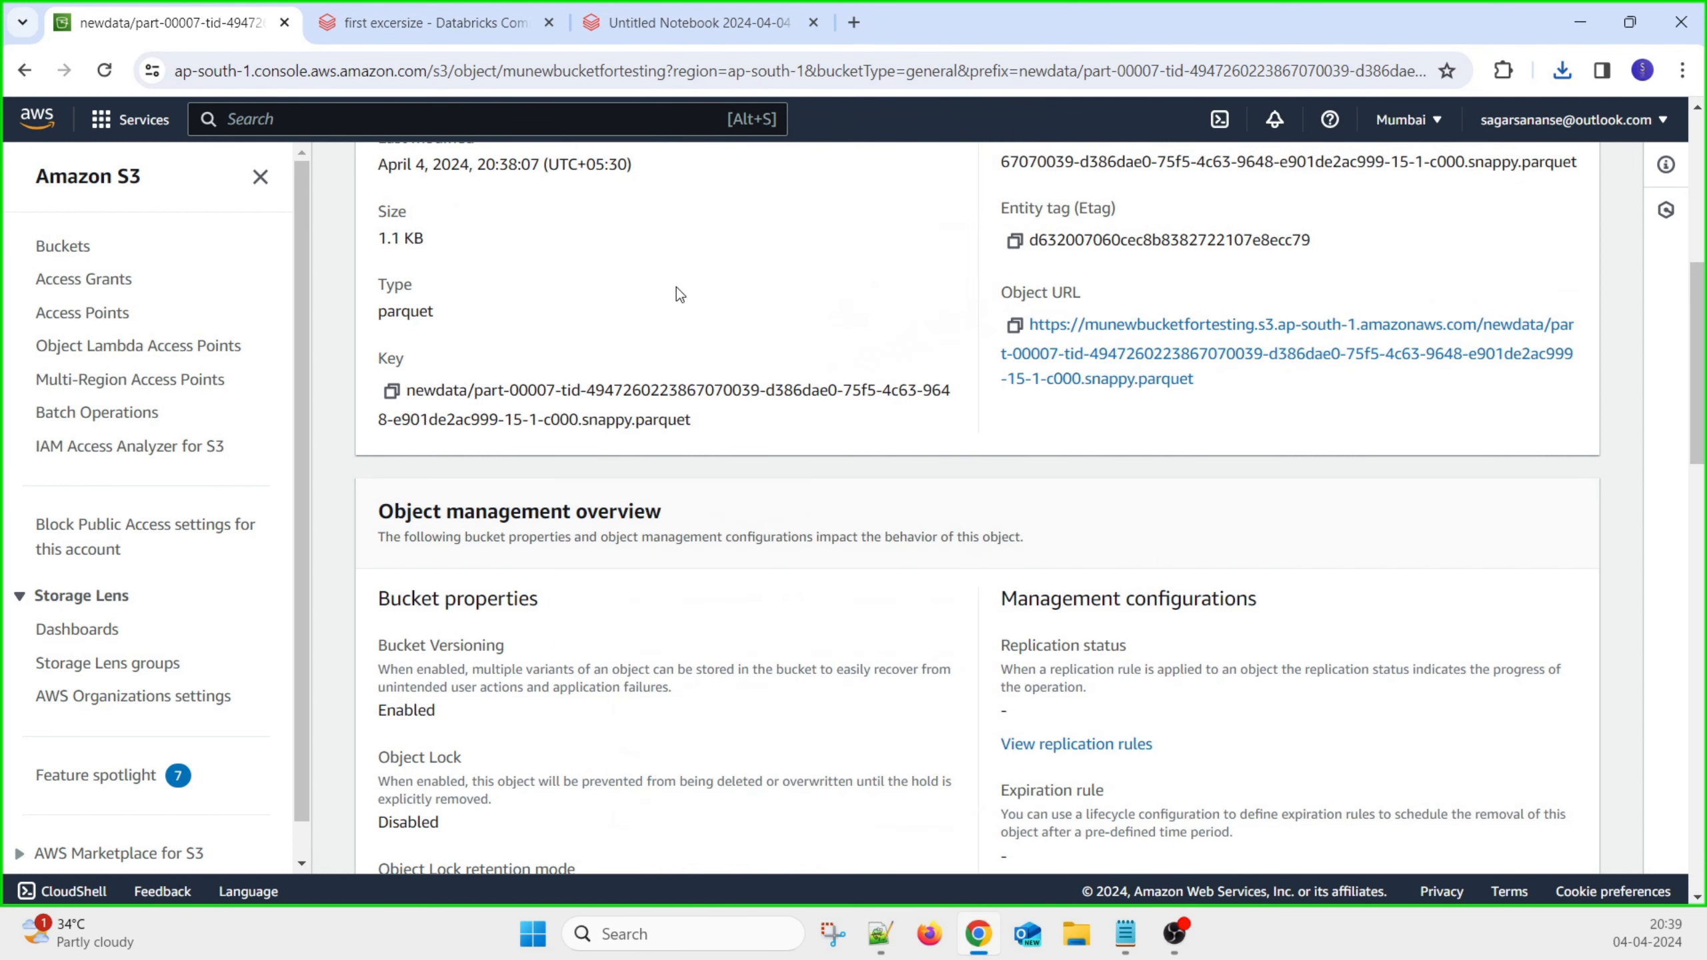
key("ctrl+a")
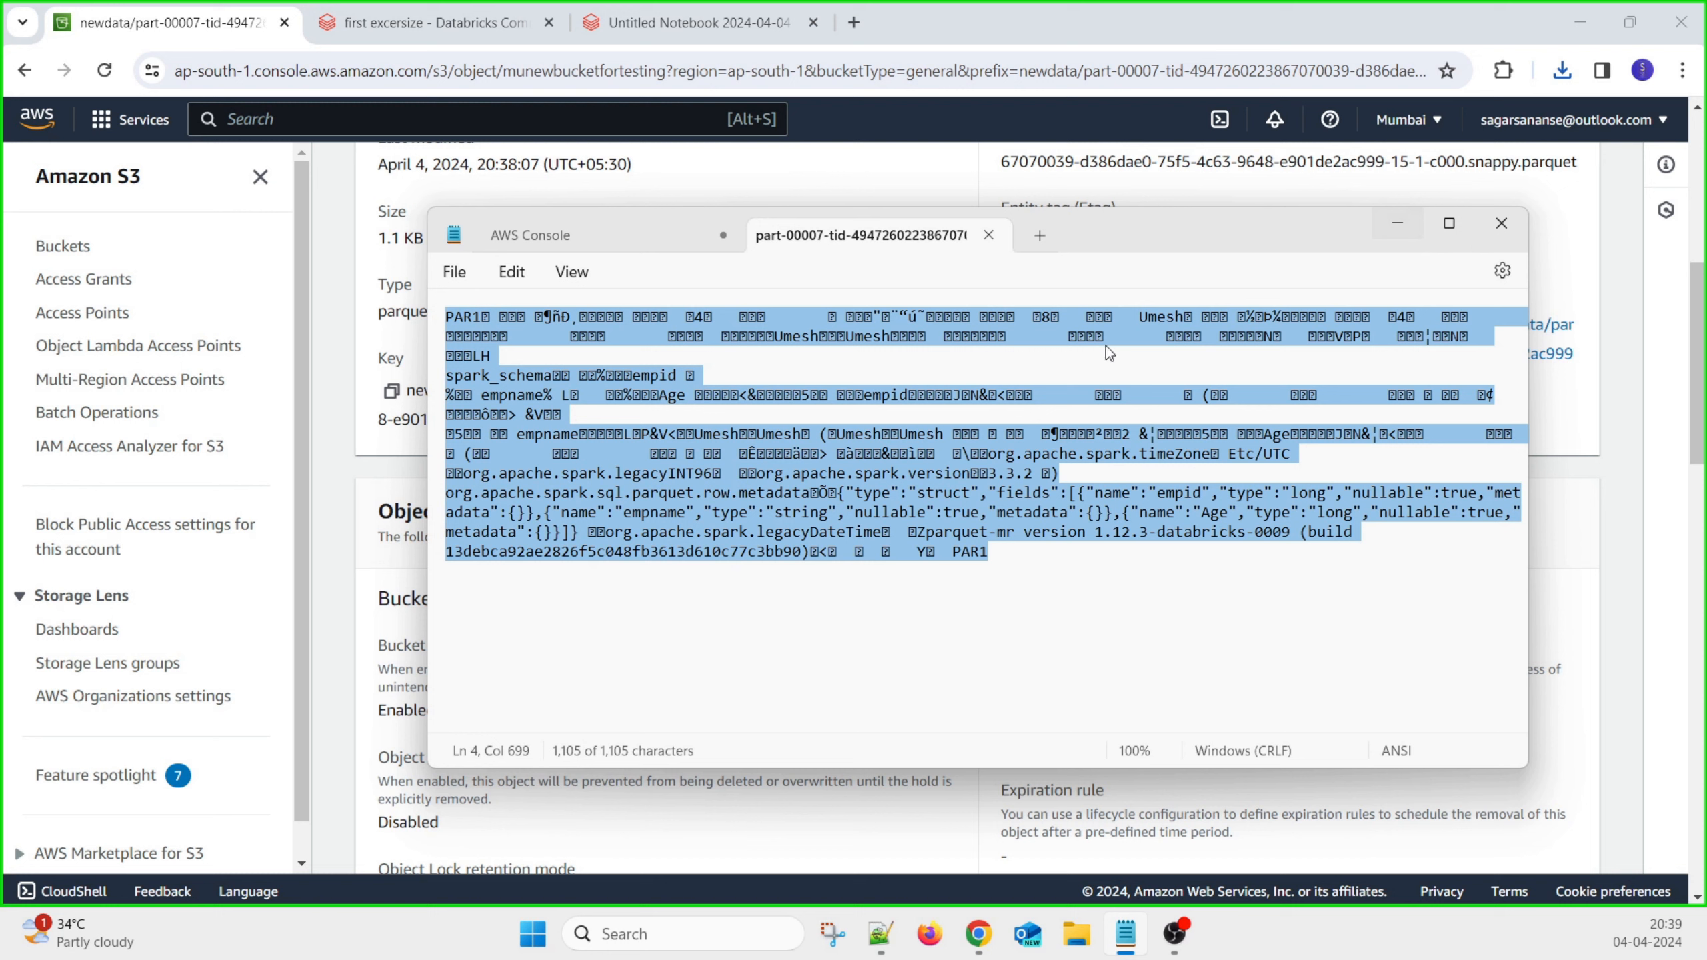
double_click(870, 335)
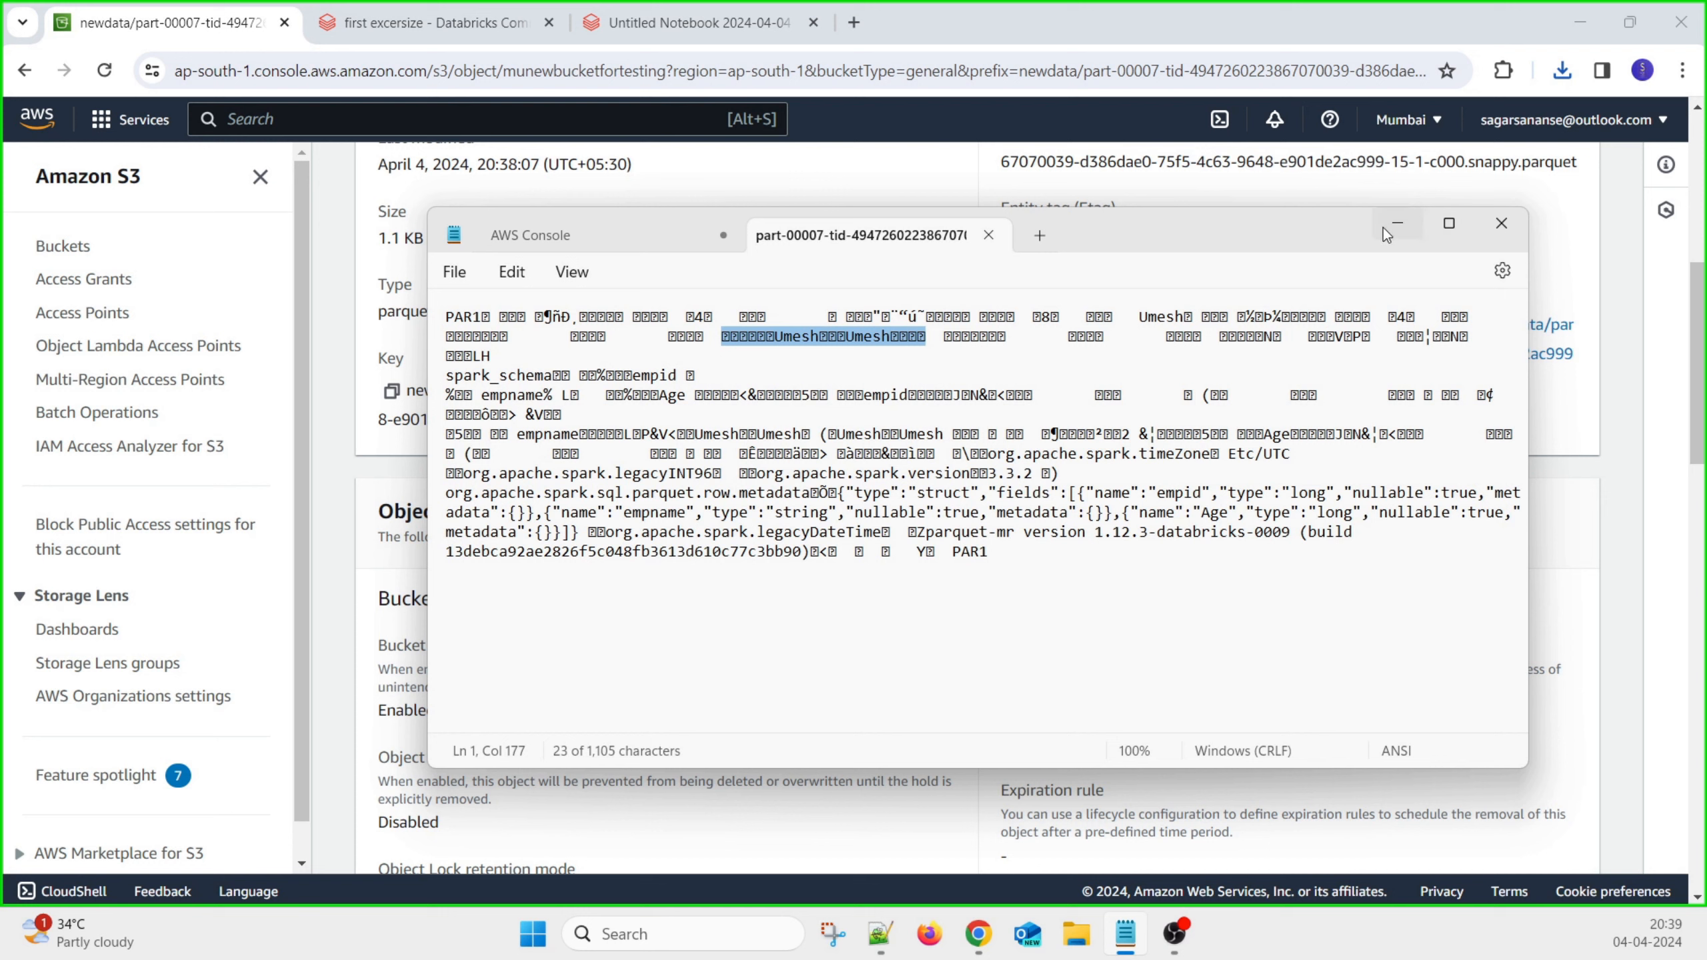
Append a dashed divider and the line 'seen Secrity - s3 -' to the AWS Console notes
left_click(614, 239)
left_click(805, 632)
key("Return")
type("-----------------------")
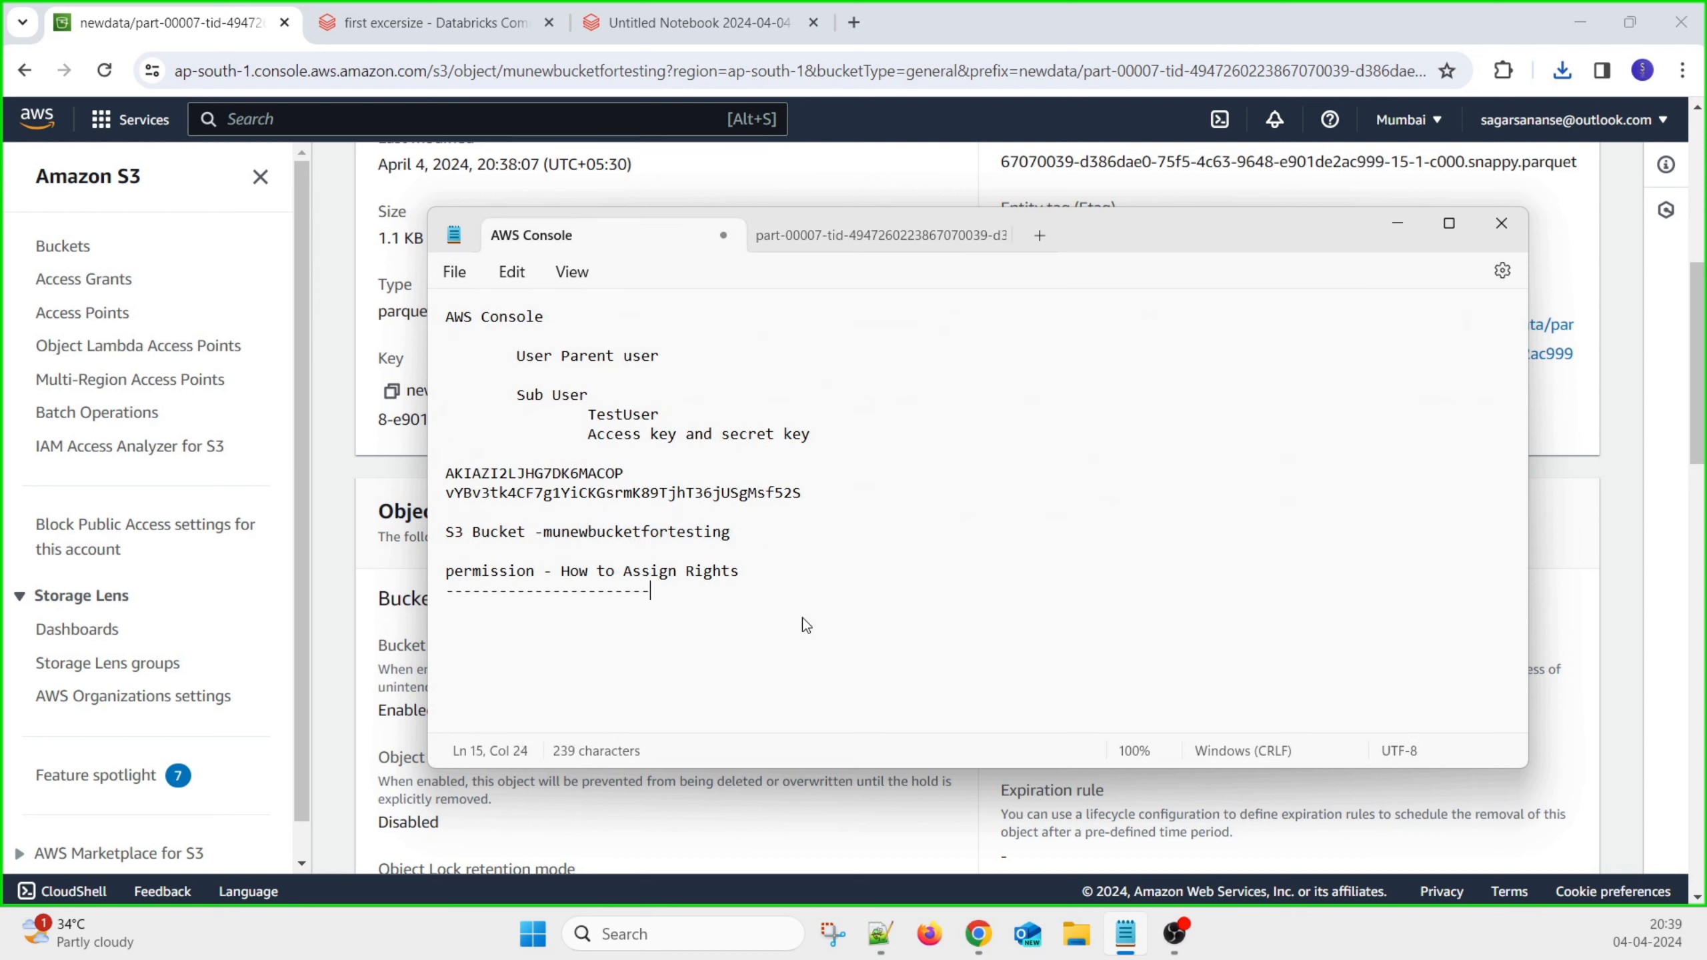
key("Return")
key("Return")
type("seen Sec")
type("u")
key("BackSpace")
type("rity - s3 -")
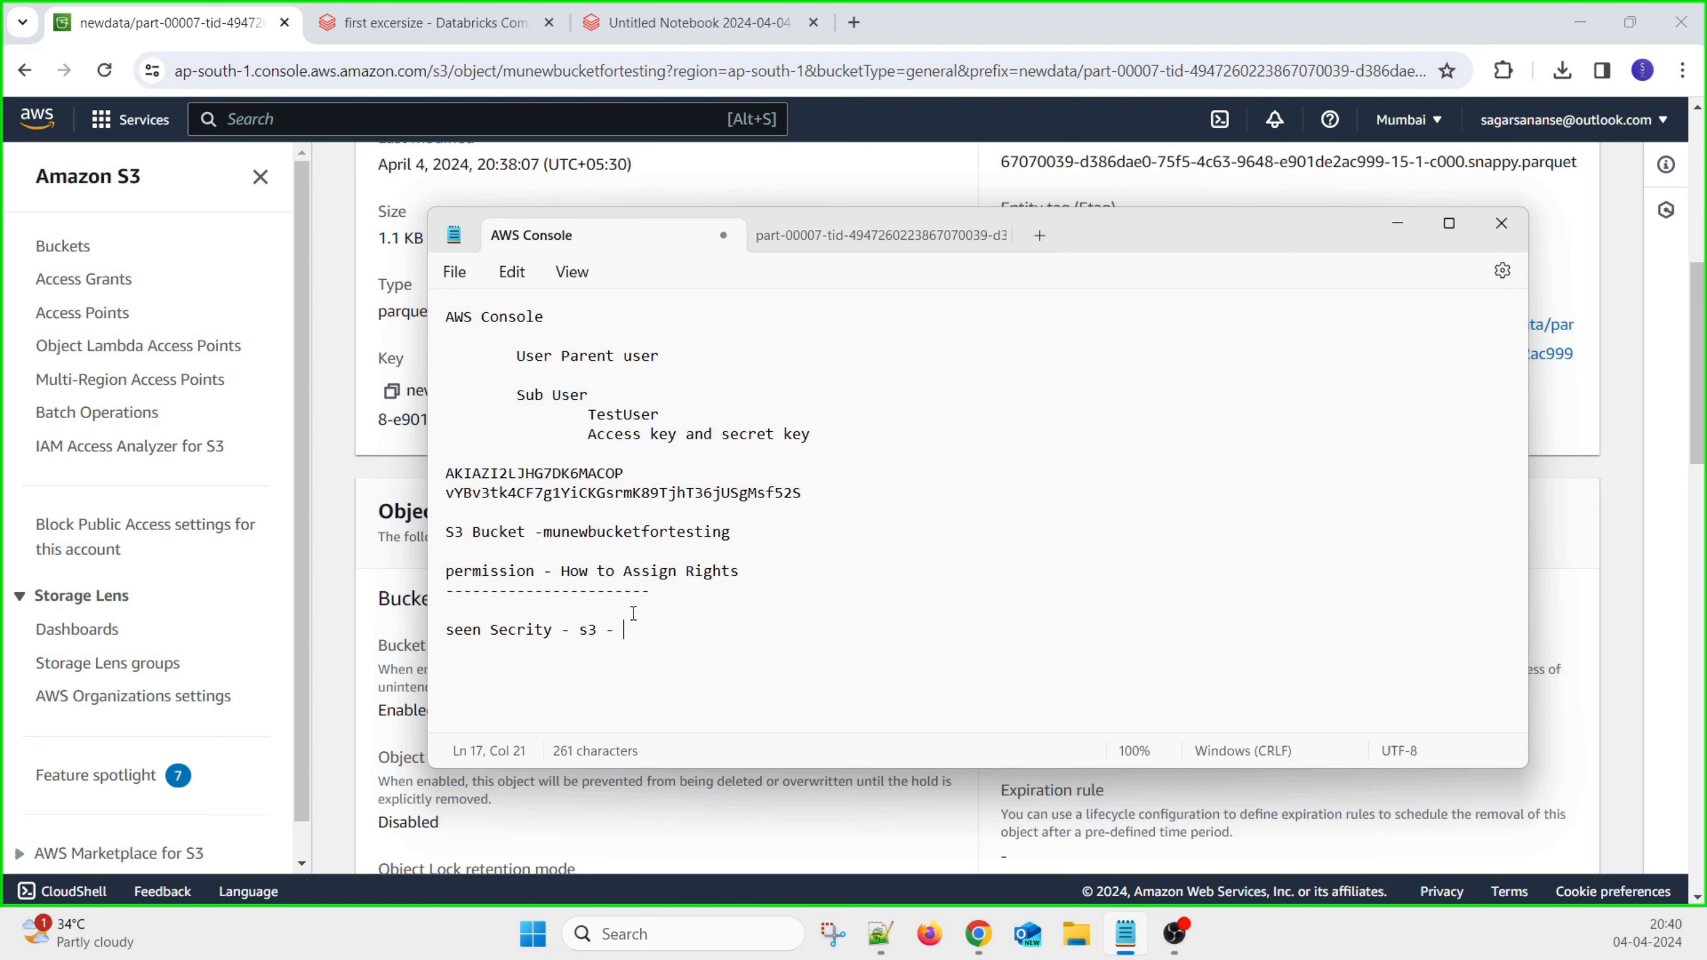
Review the Sub User and TestUser notes, then bring the S3 object page back
double_click(519, 629)
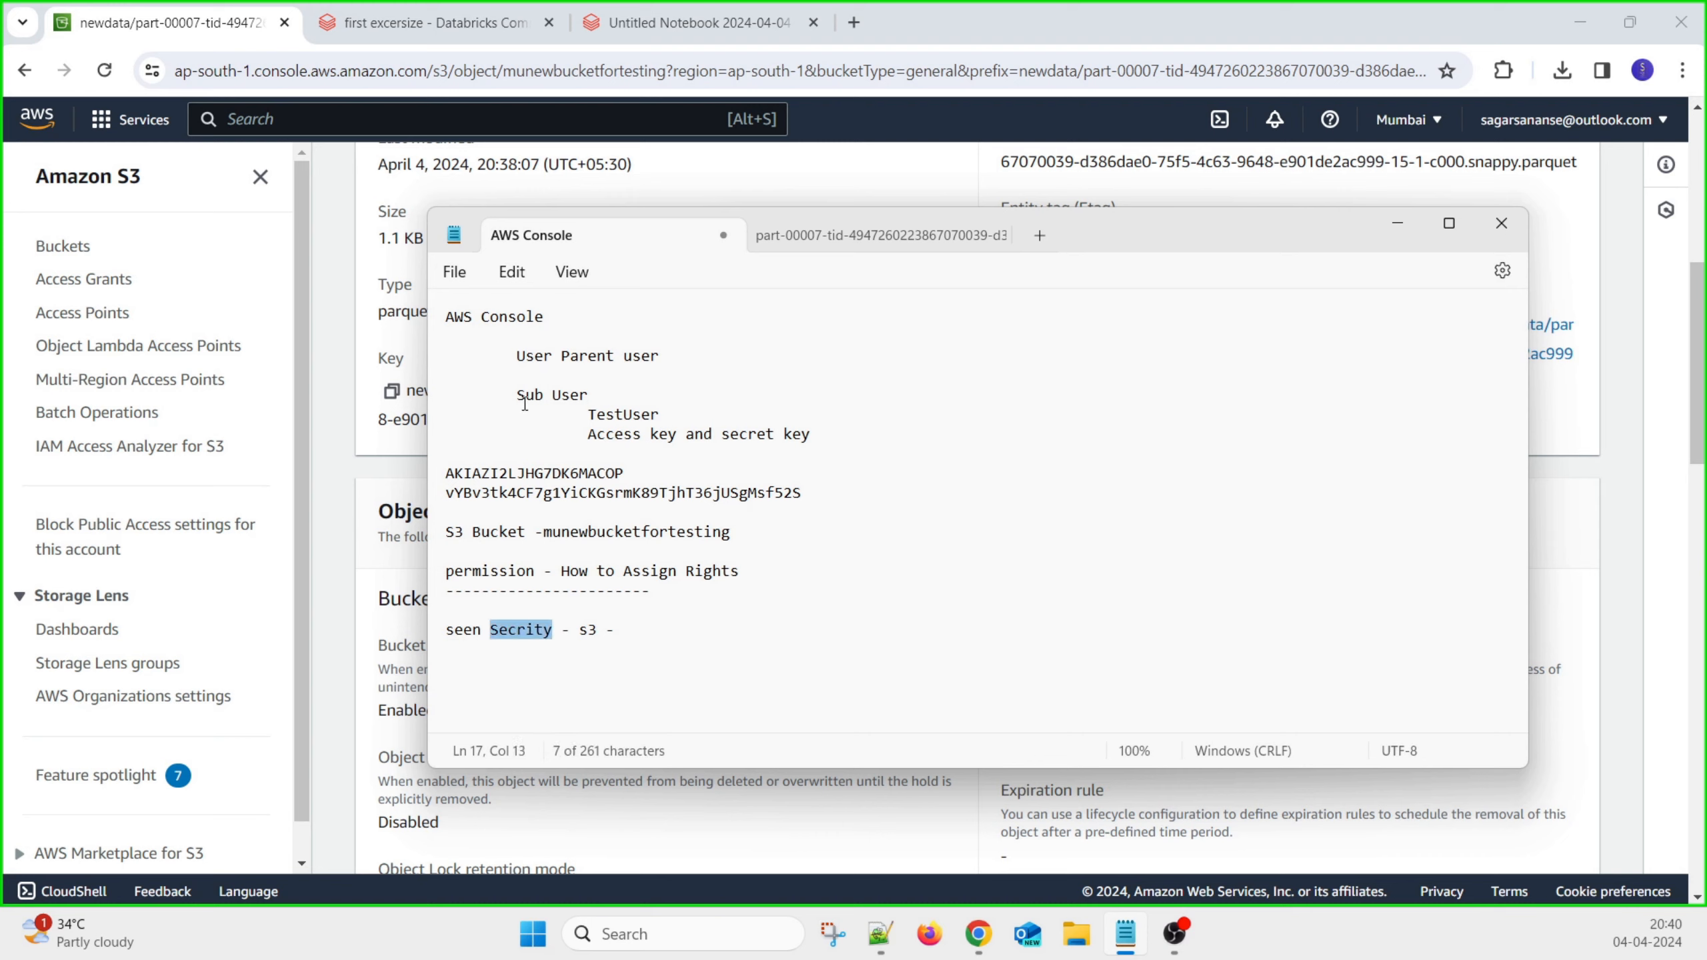
left_click_drag(517, 395, 570, 395)
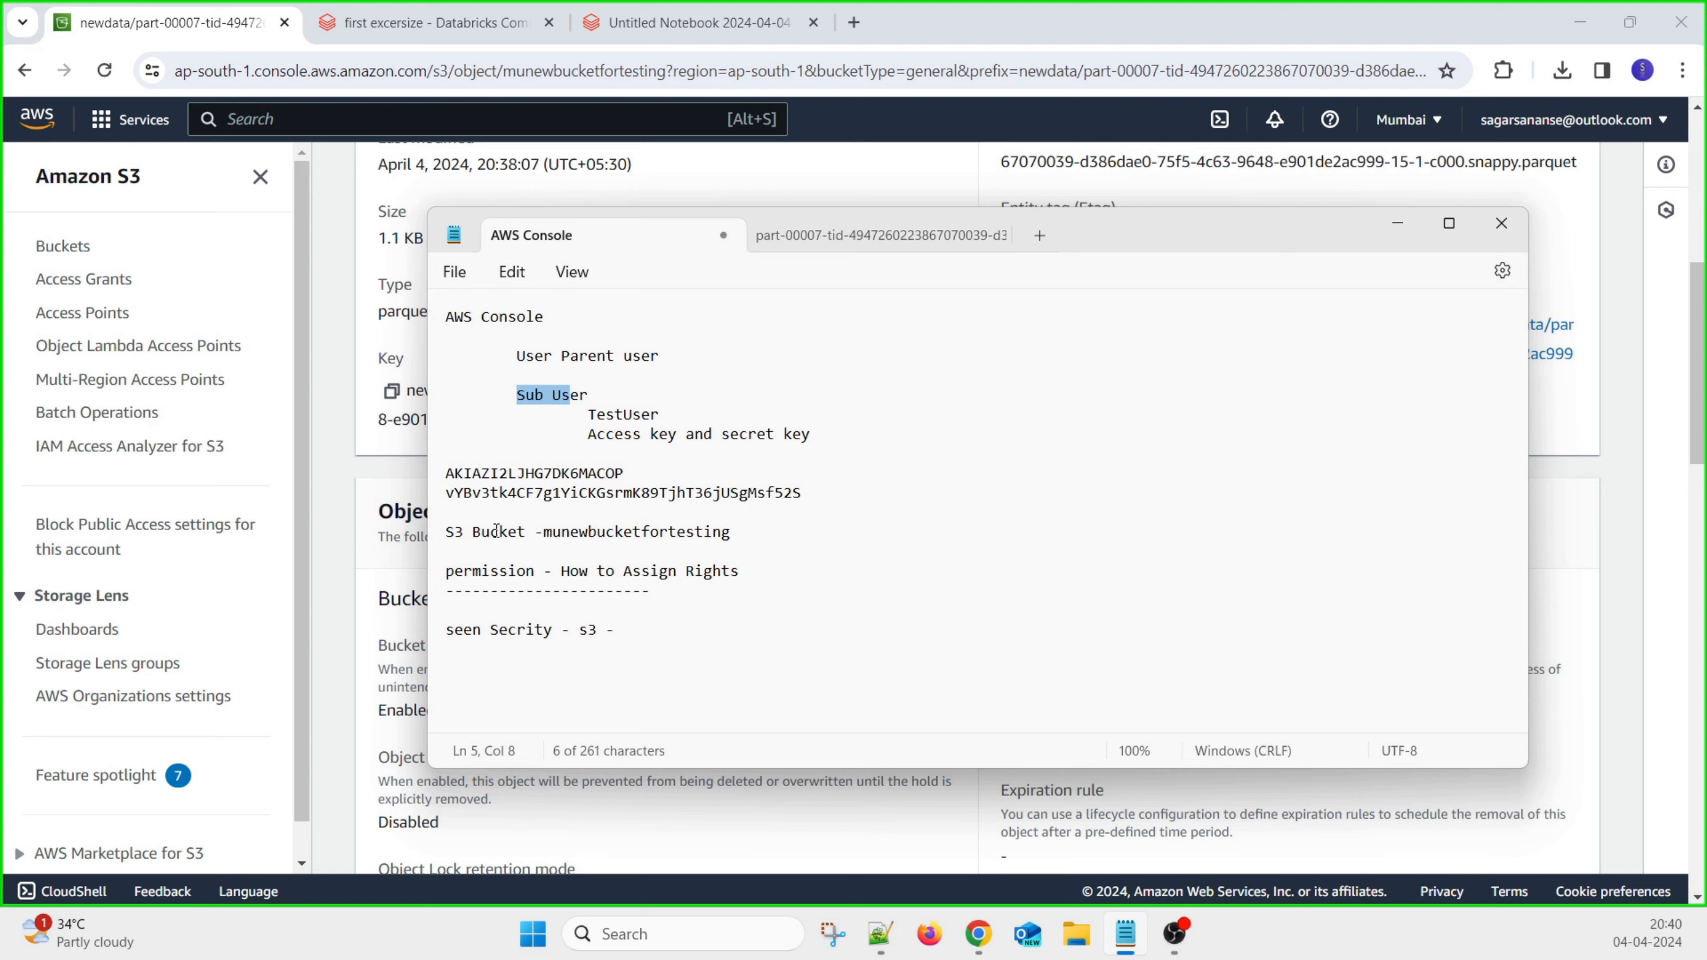
left_click(641, 634)
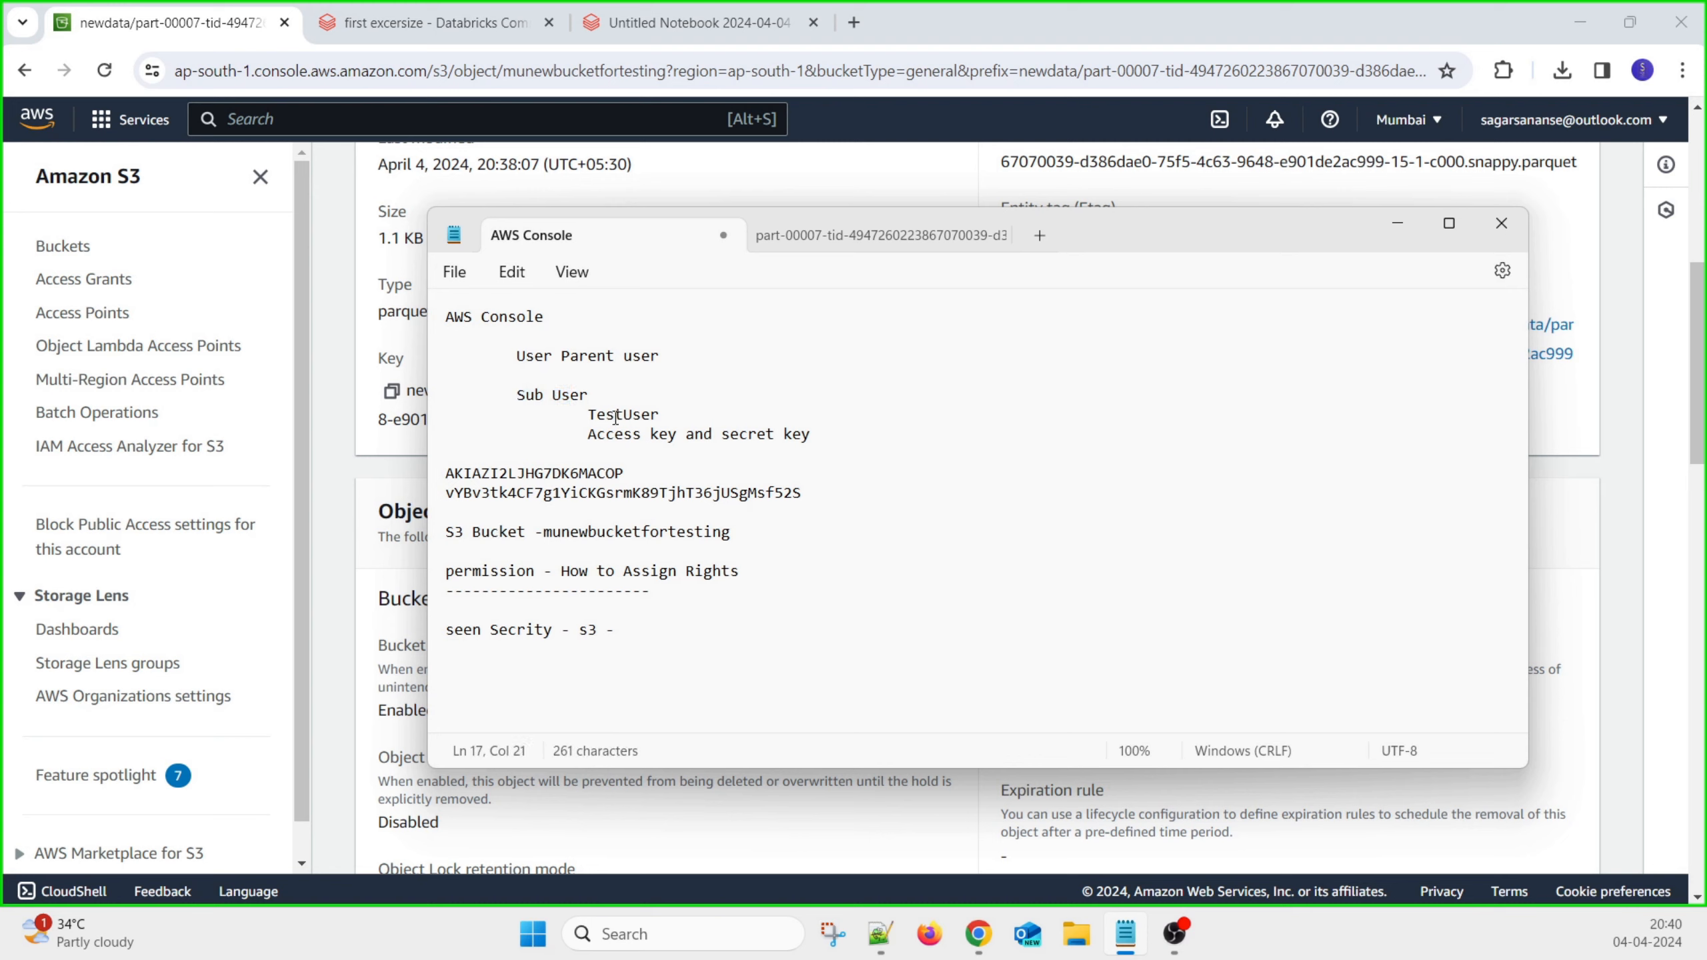
double_click(621, 415)
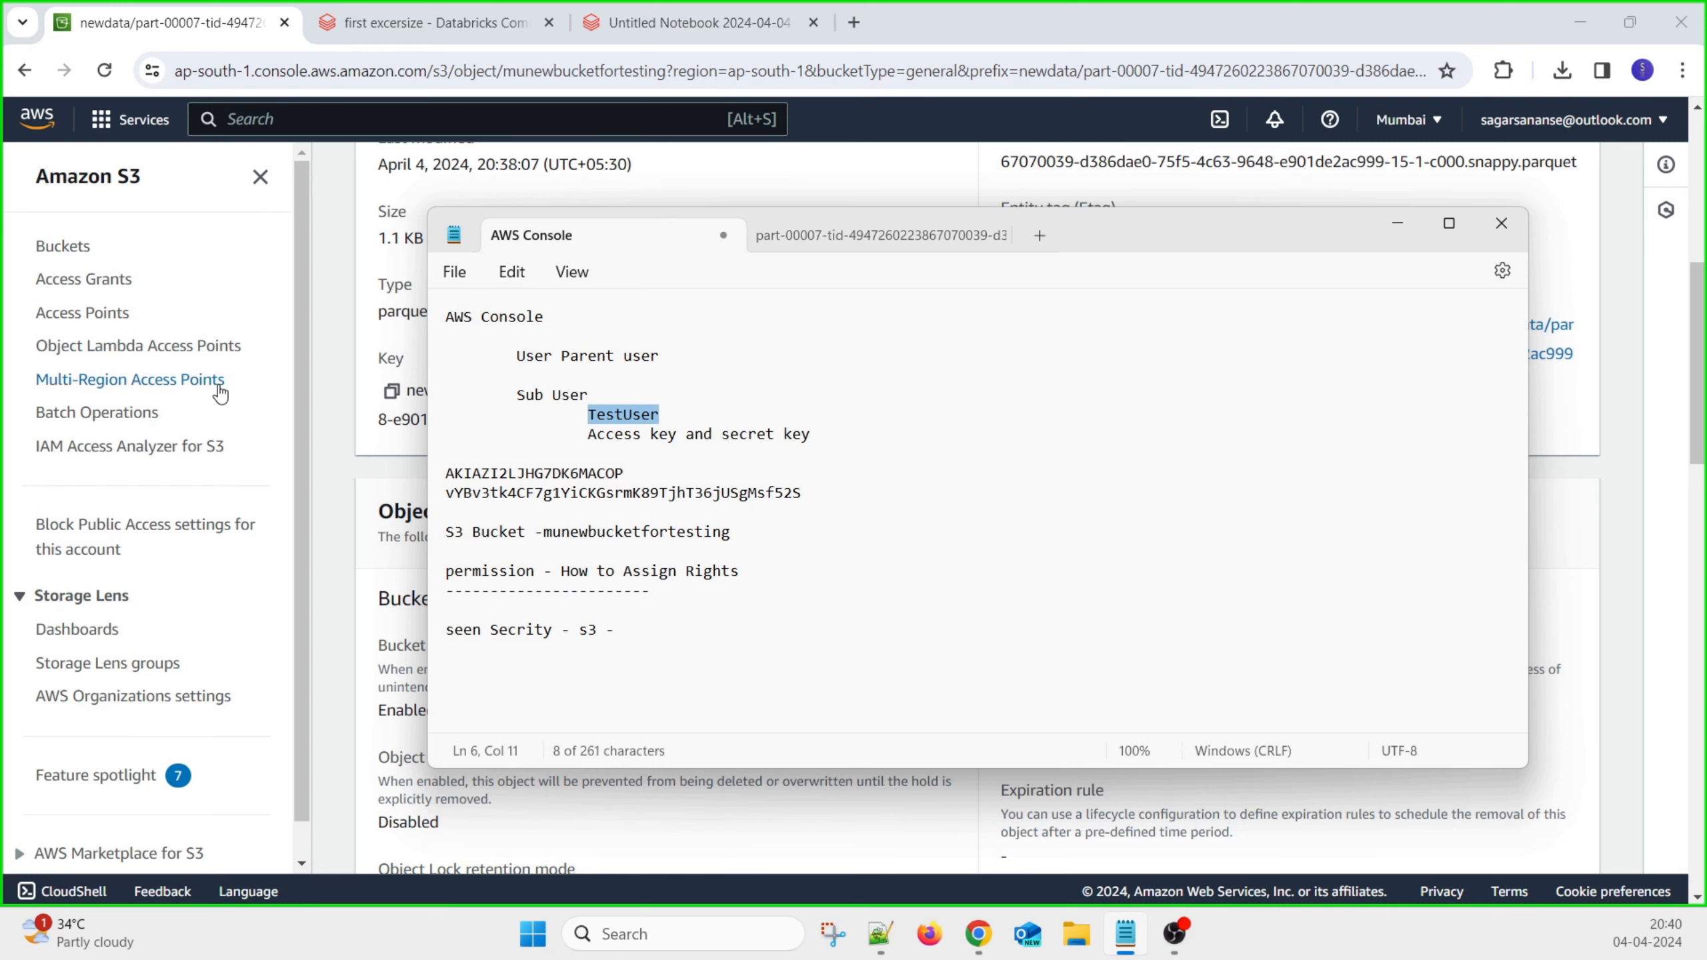
left_click(319, 407)
Go to IAM Users through the Services menu and open Testuser's details
scroll(699, 430, "up", 5)
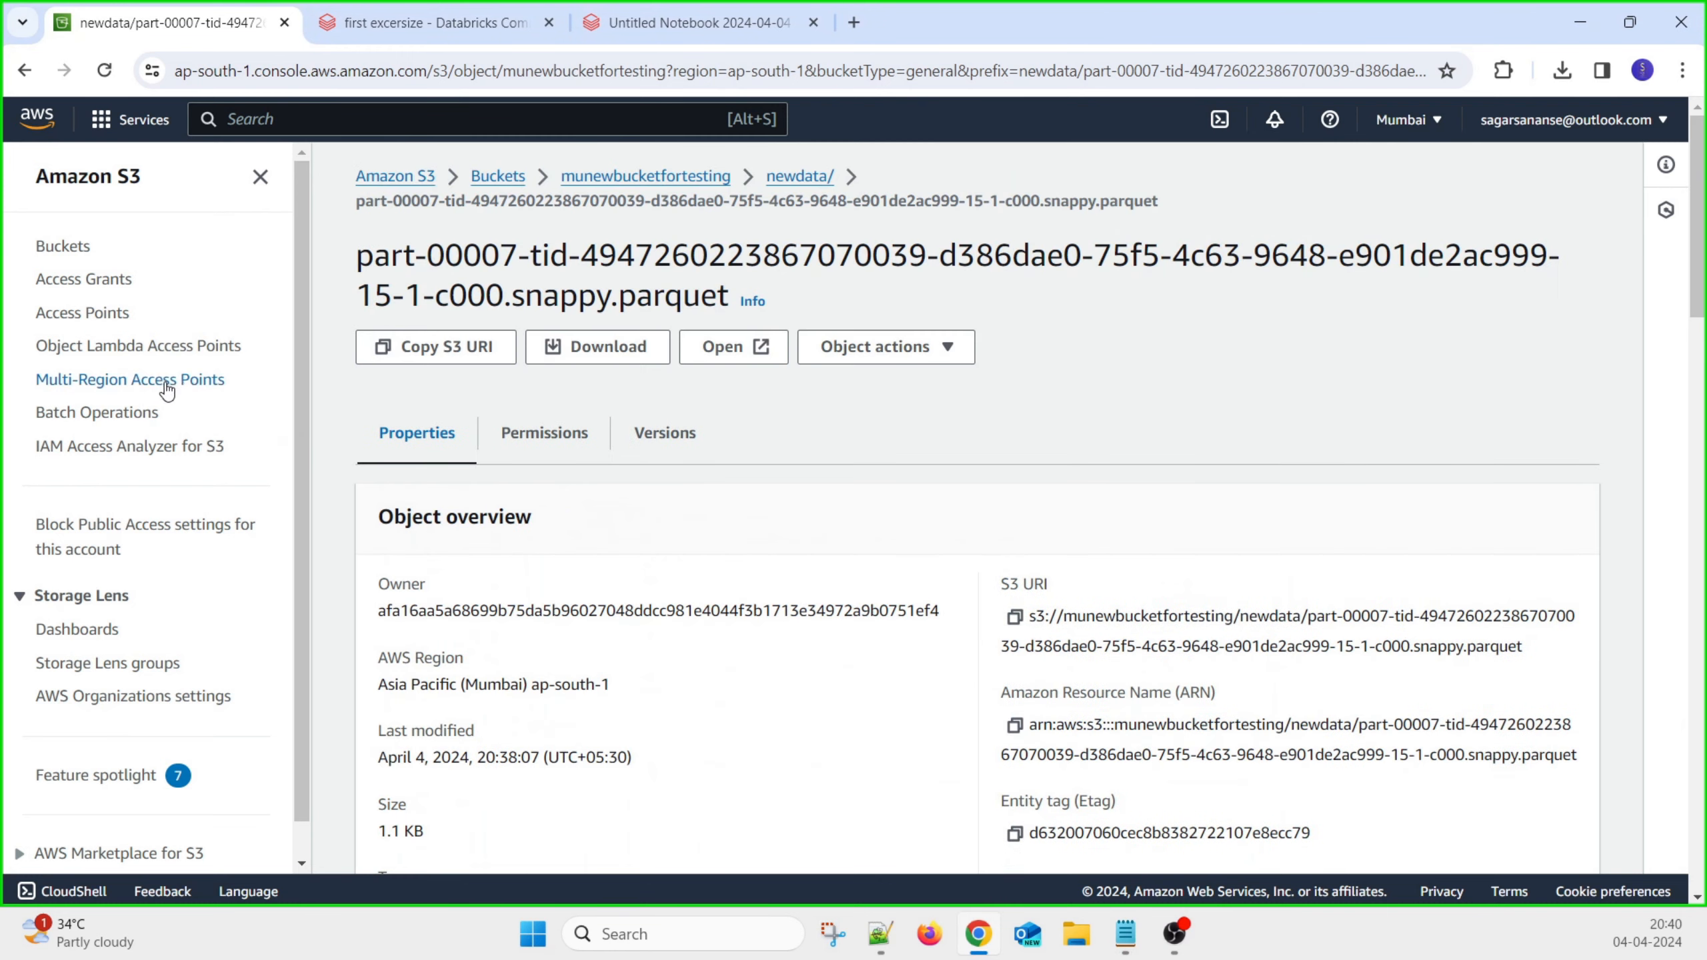
left_click(132, 126)
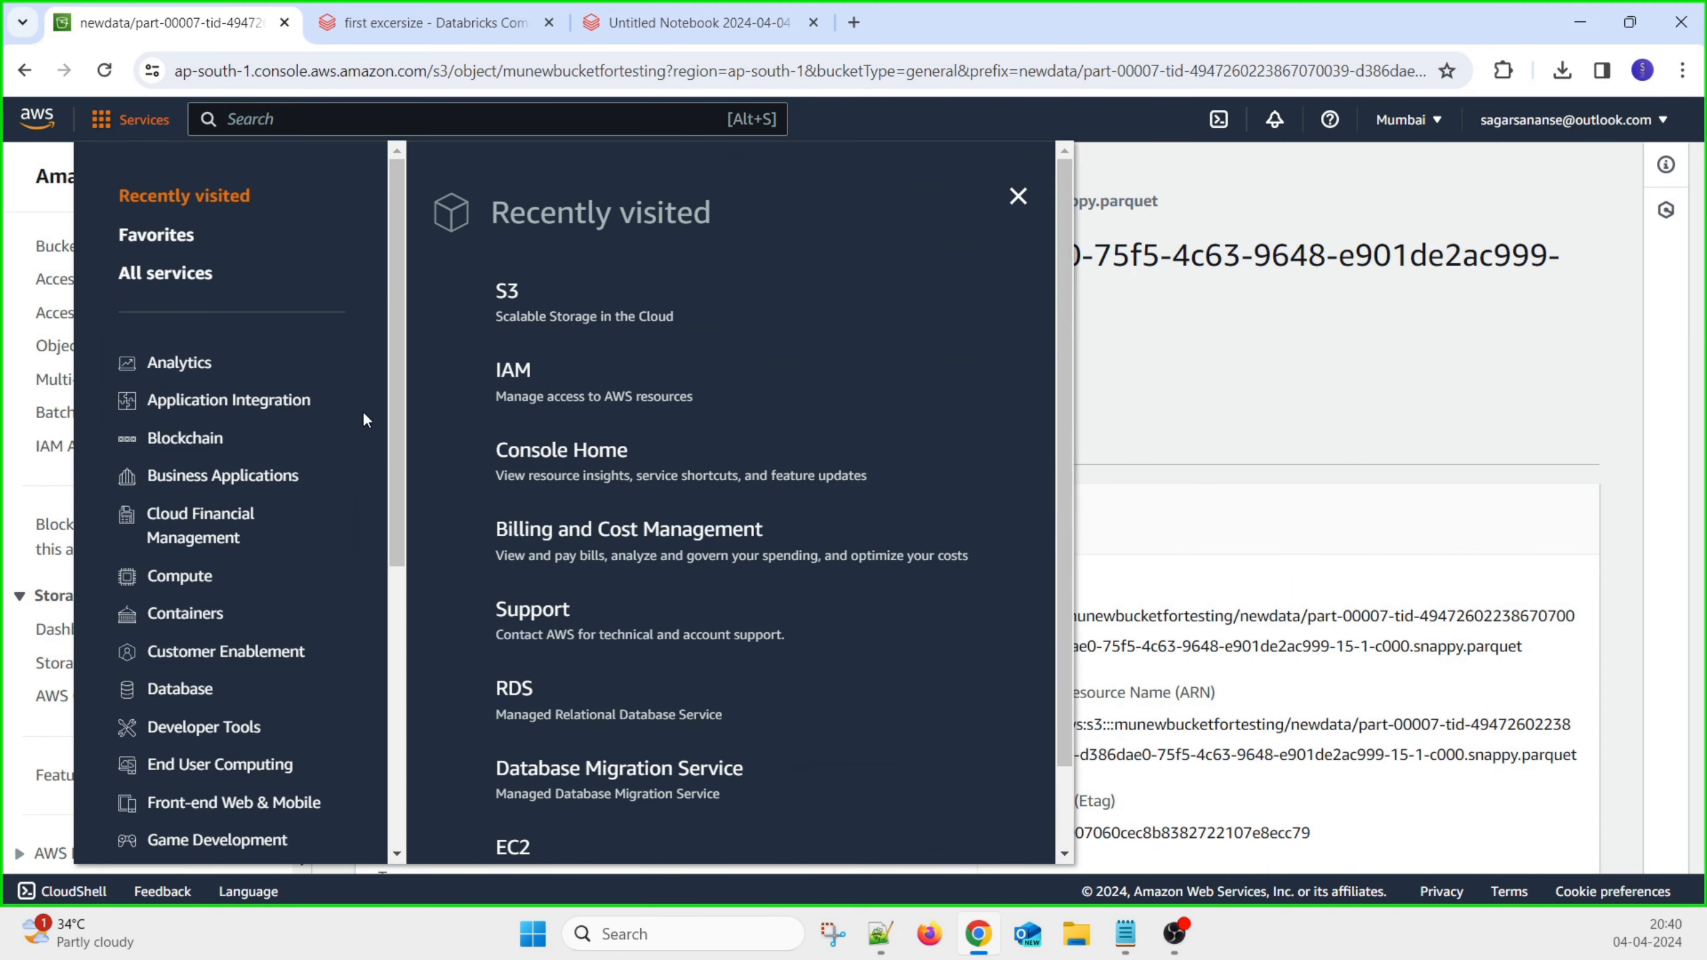
left_click(517, 373)
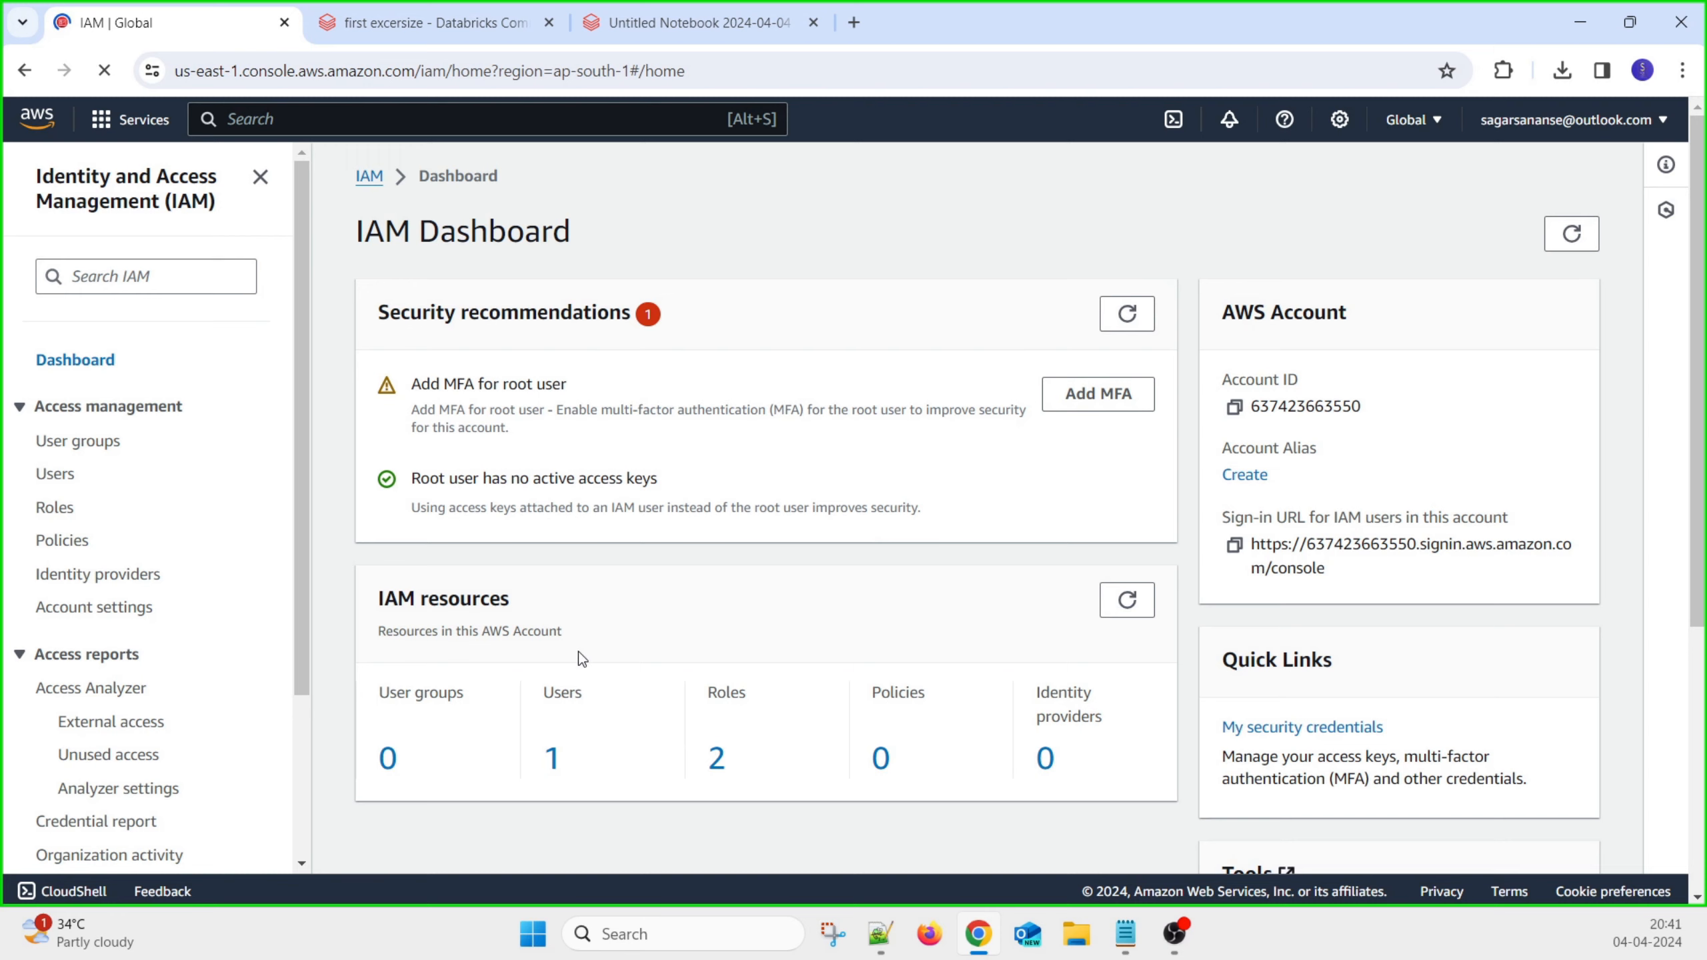
scroll(558, 647, "down", 2)
left_click(551, 609)
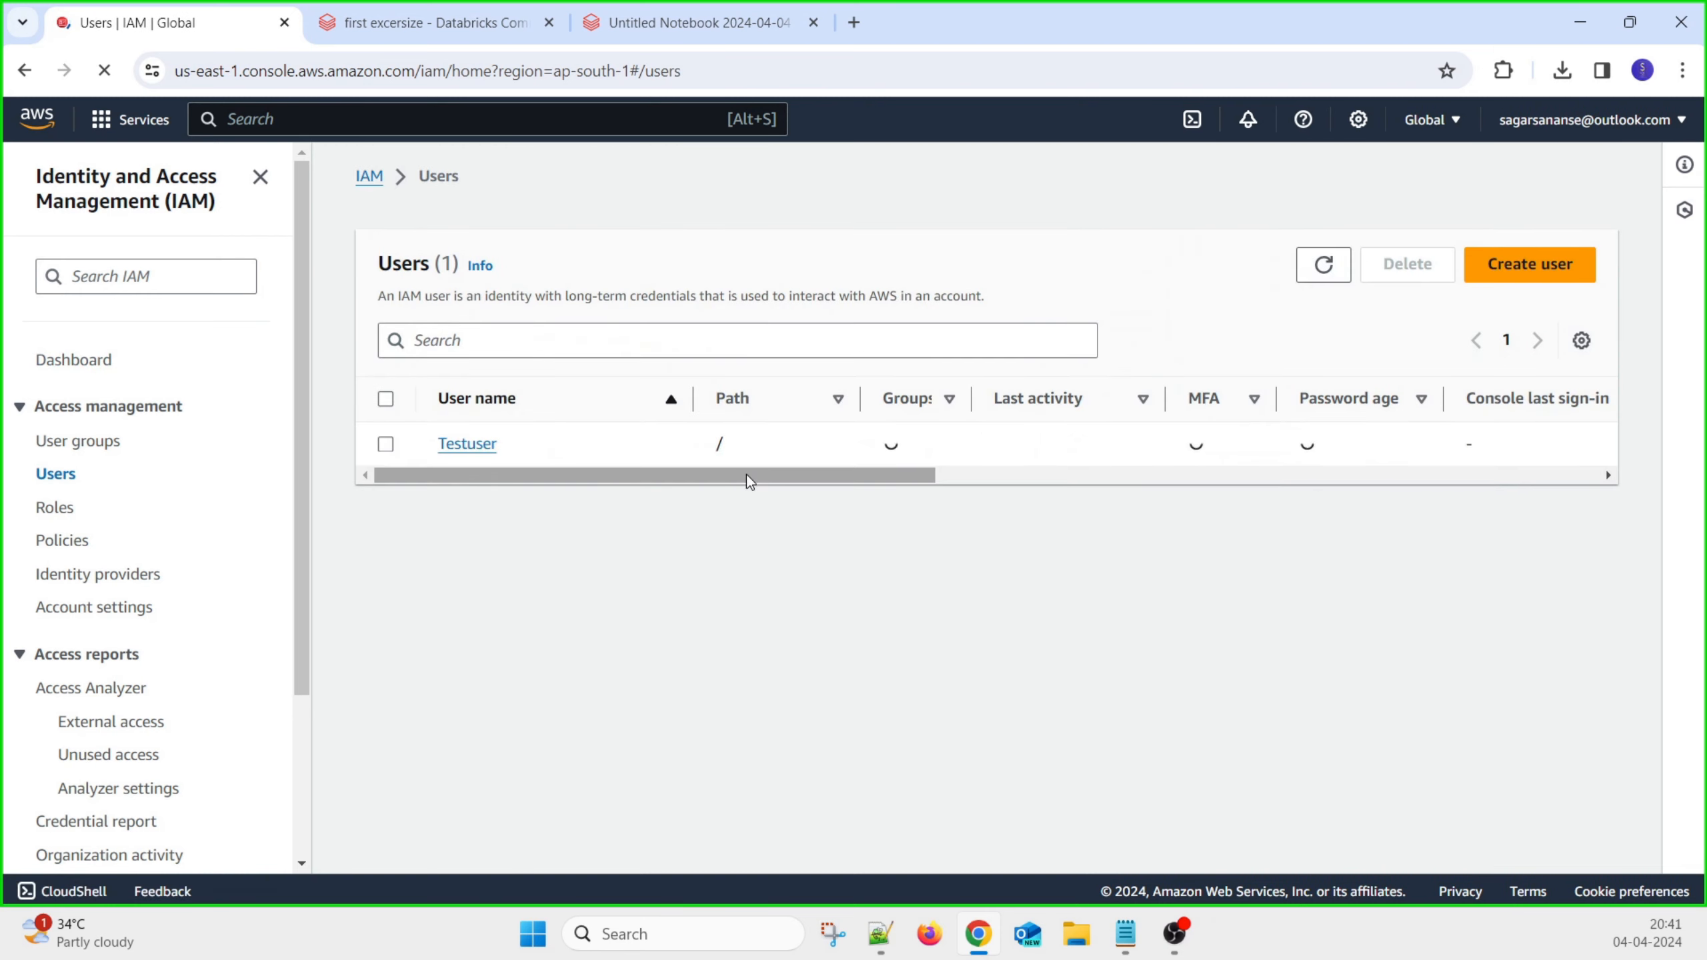
left_click_drag(738, 479, 1328, 472)
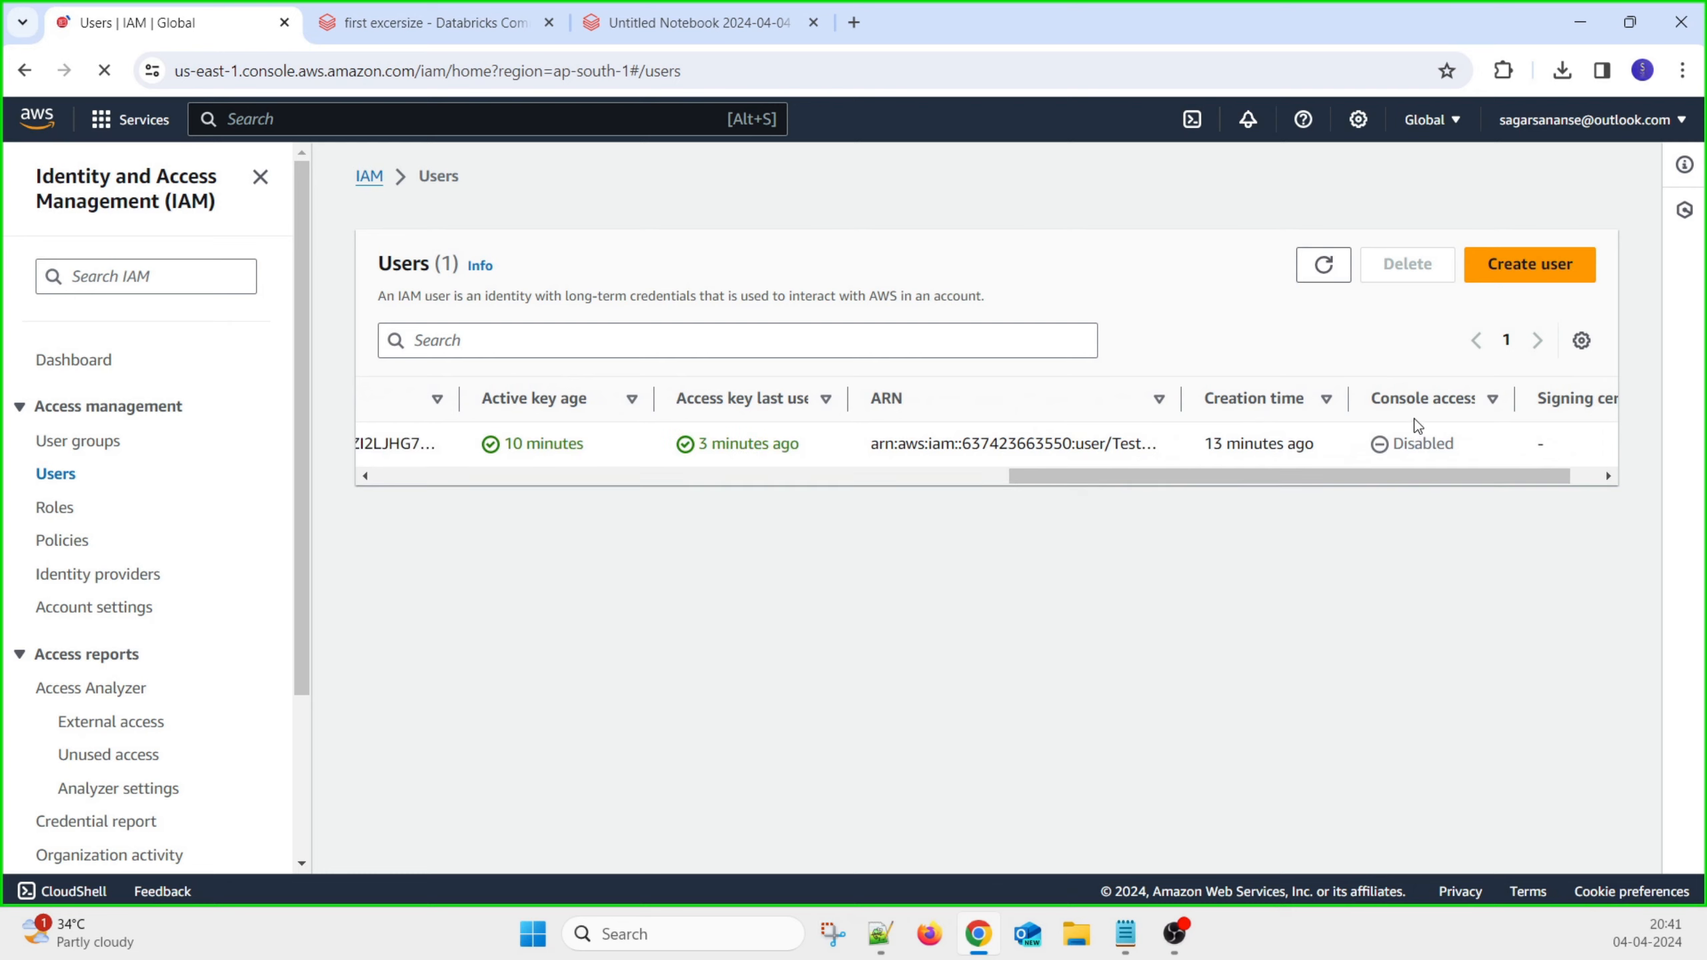
left_click_drag(1567, 477, 667, 468)
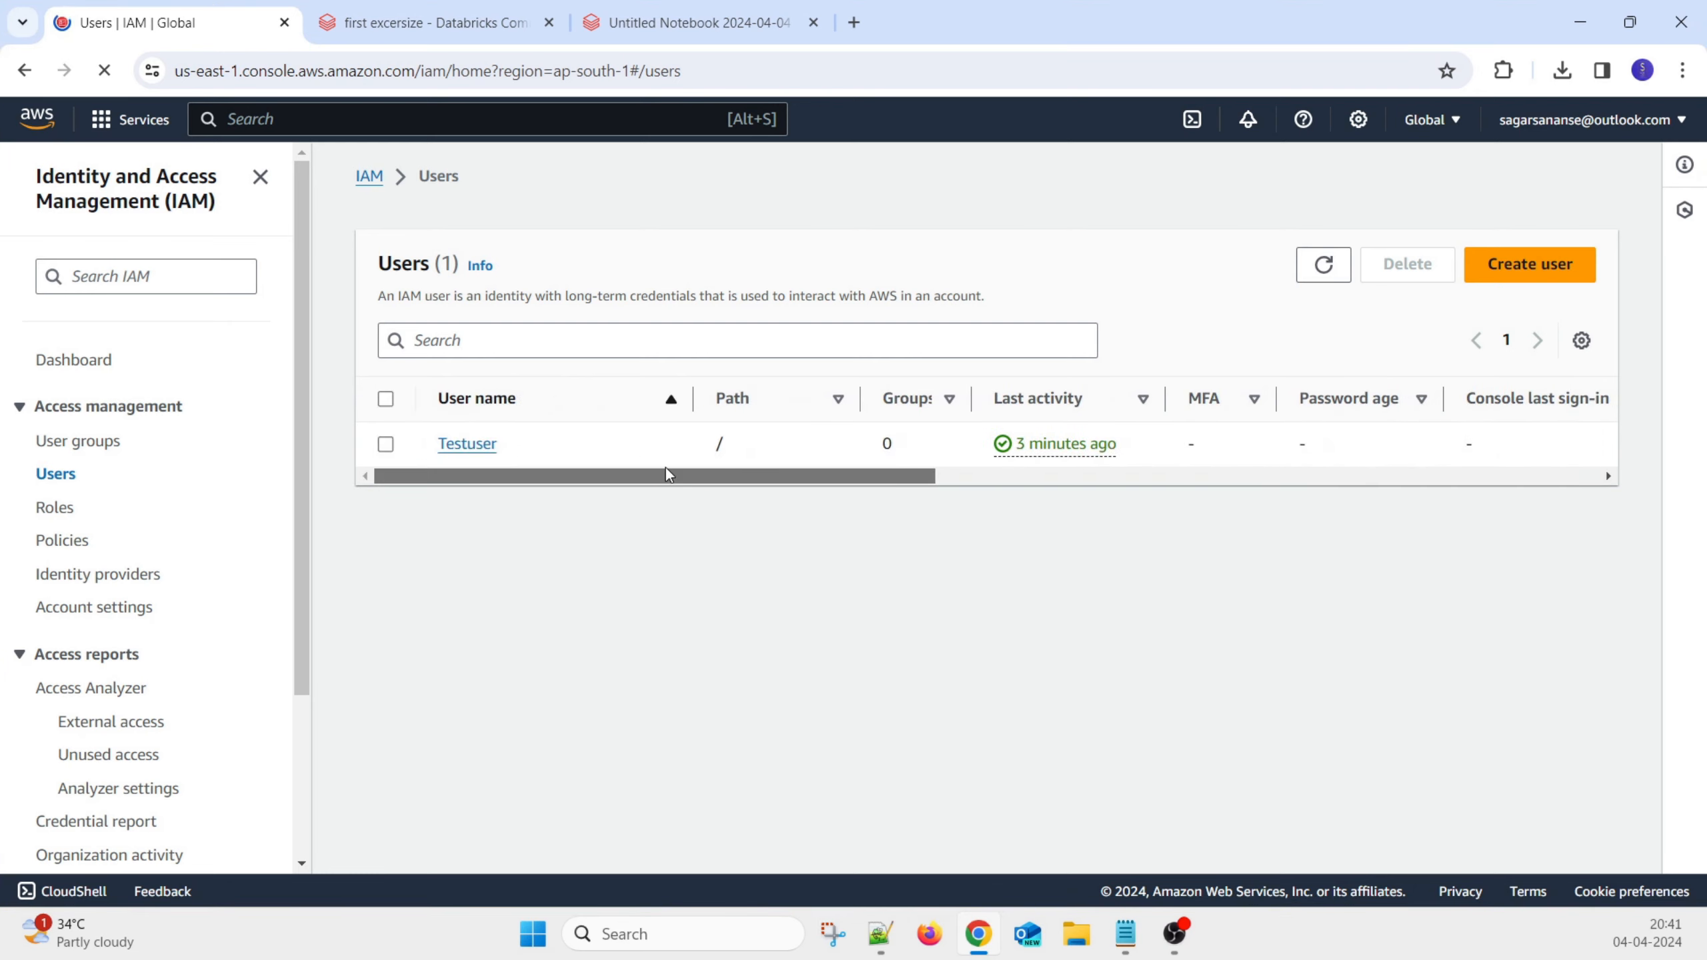
left_click(458, 447)
View Testuser's security credentials, showing console sign-in not enabled and one active access key
scroll(796, 571, "down", 3)
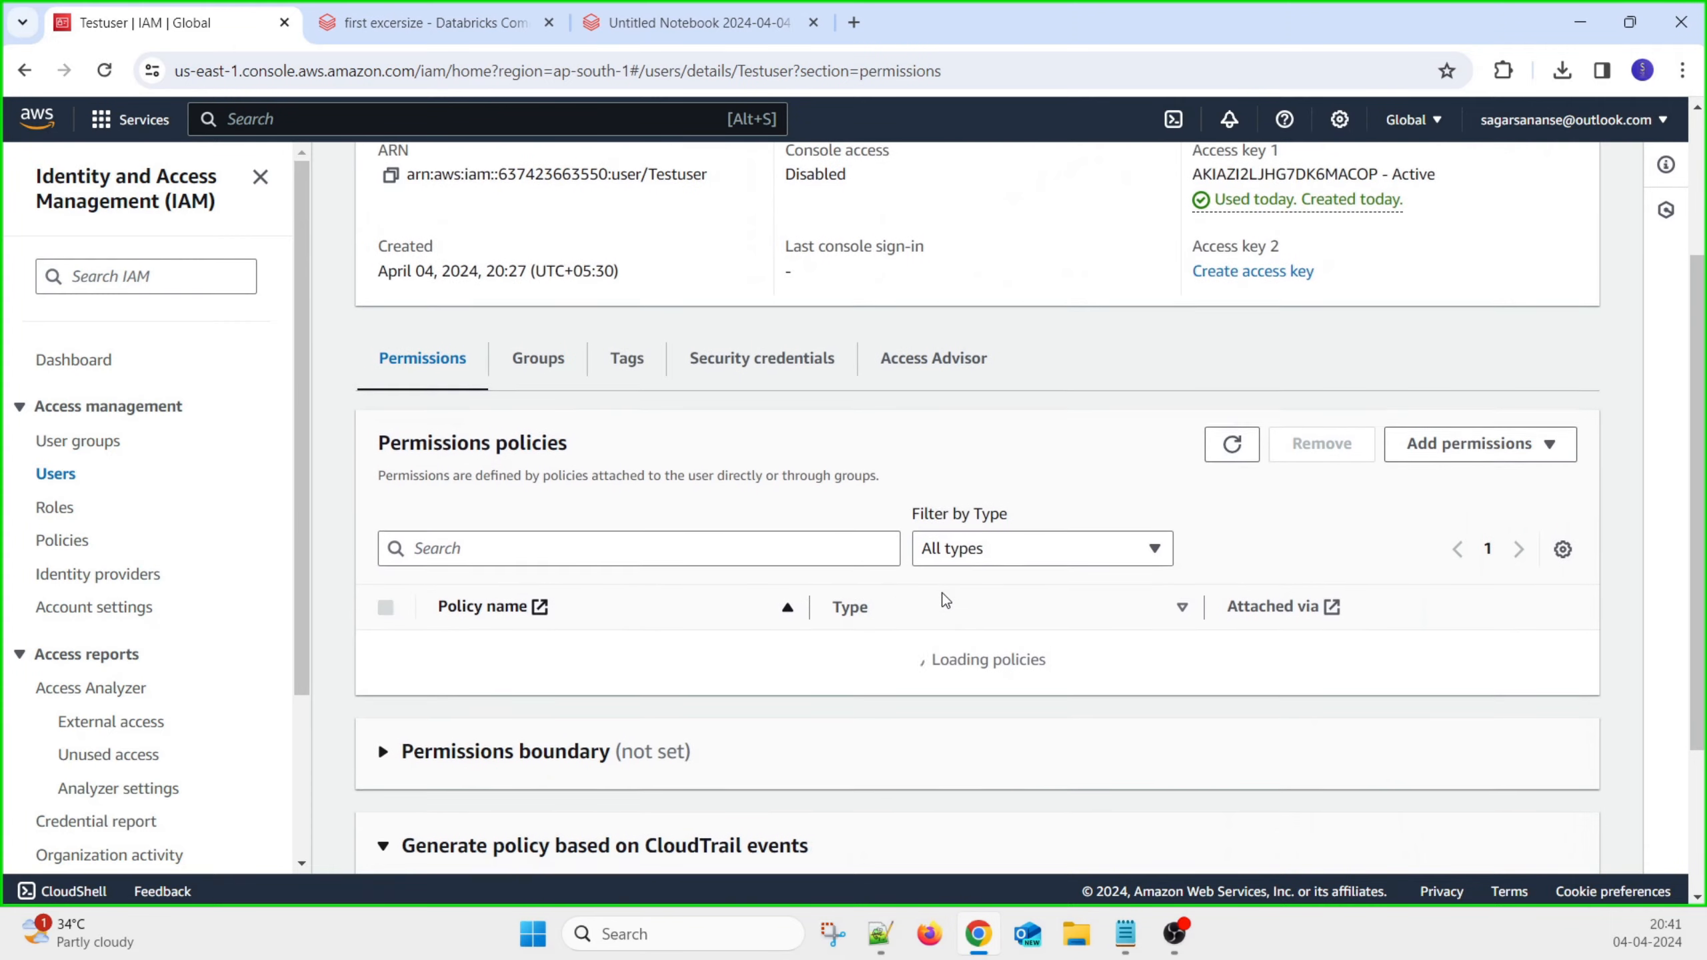
scroll(841, 568, "down", 3)
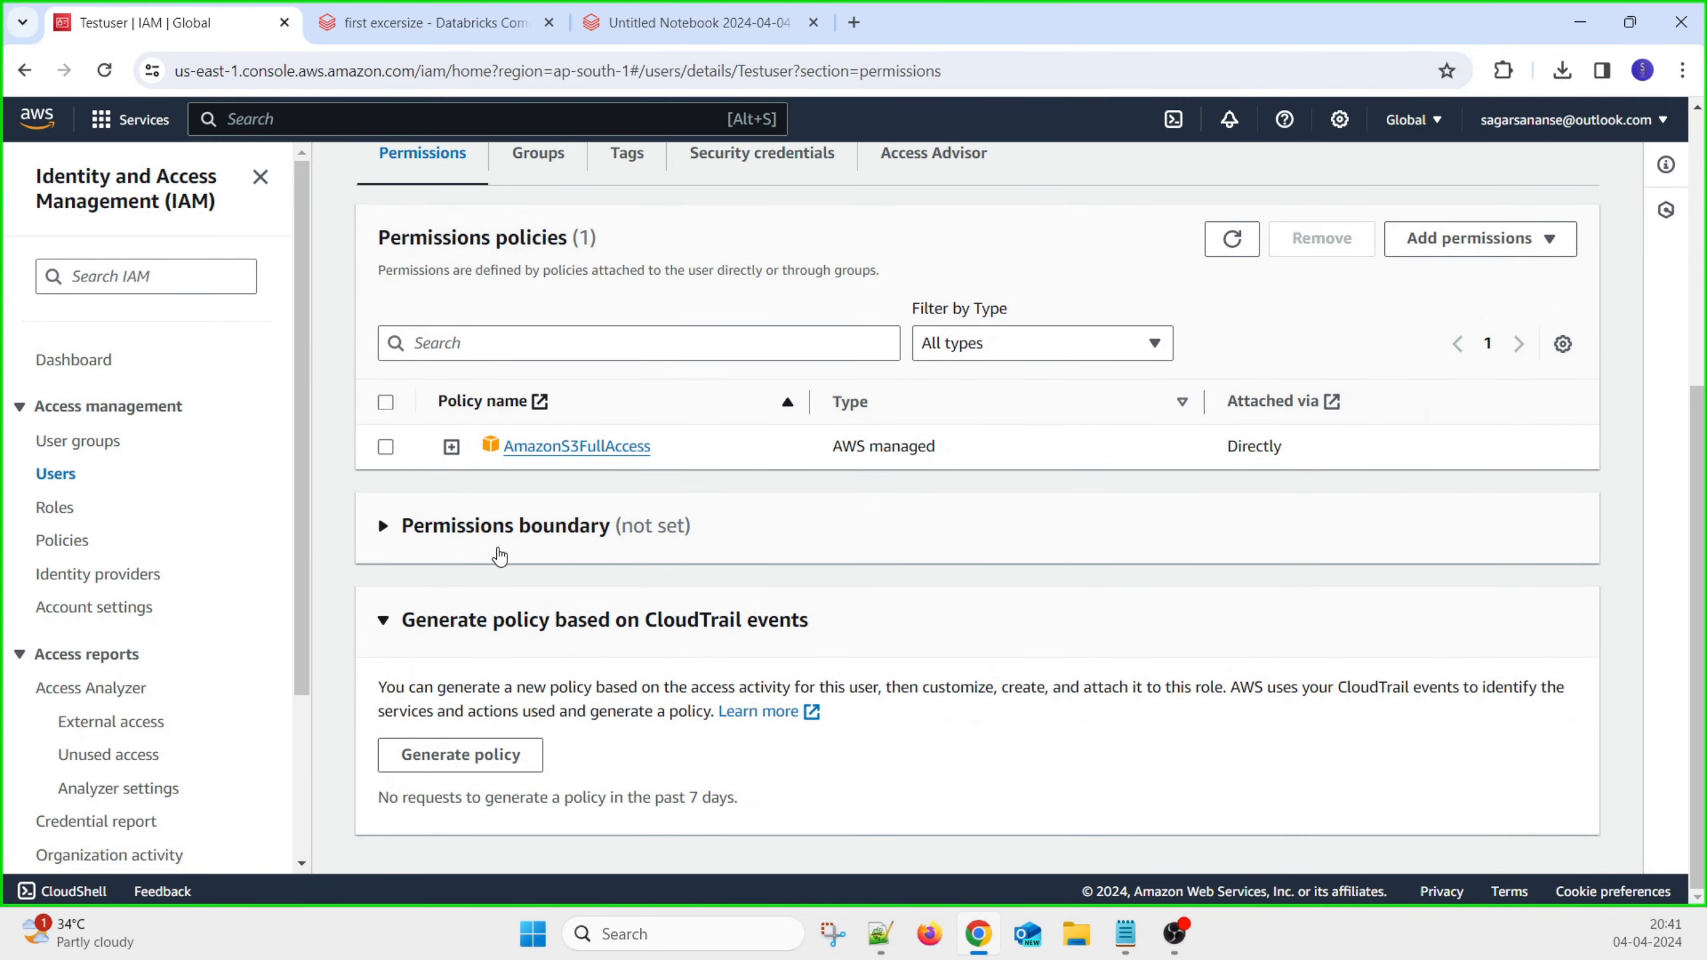
scroll(855, 503, "up", 4)
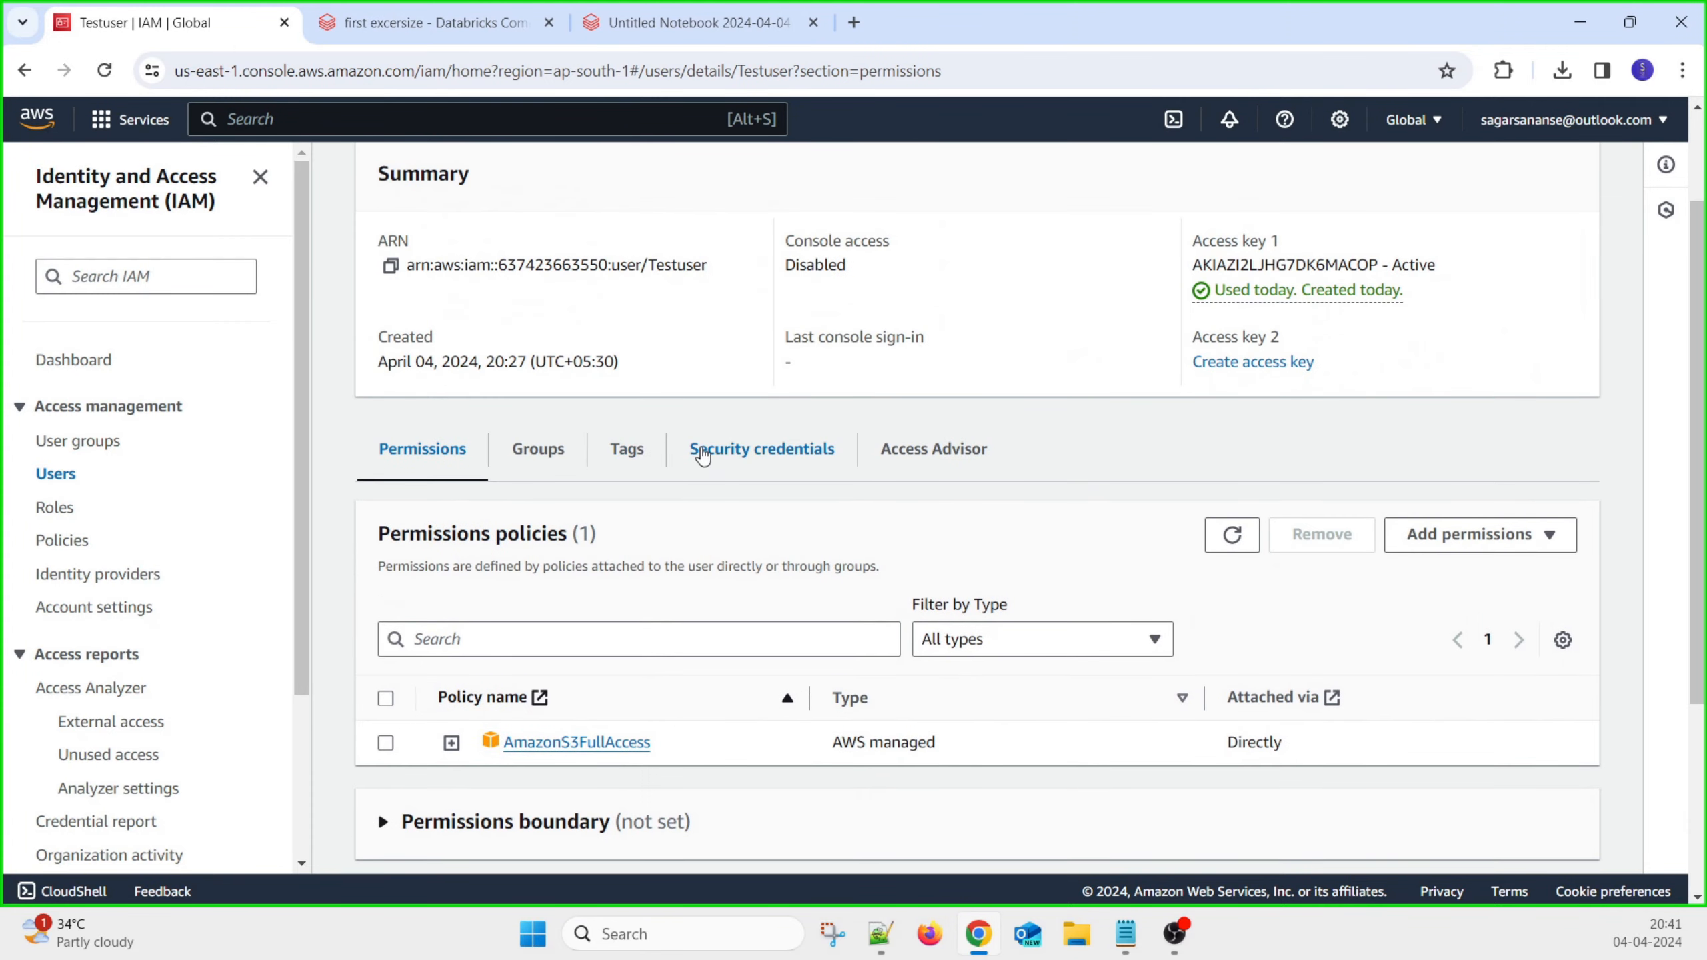
left_click(705, 452)
scroll(1012, 593, "down", 8)
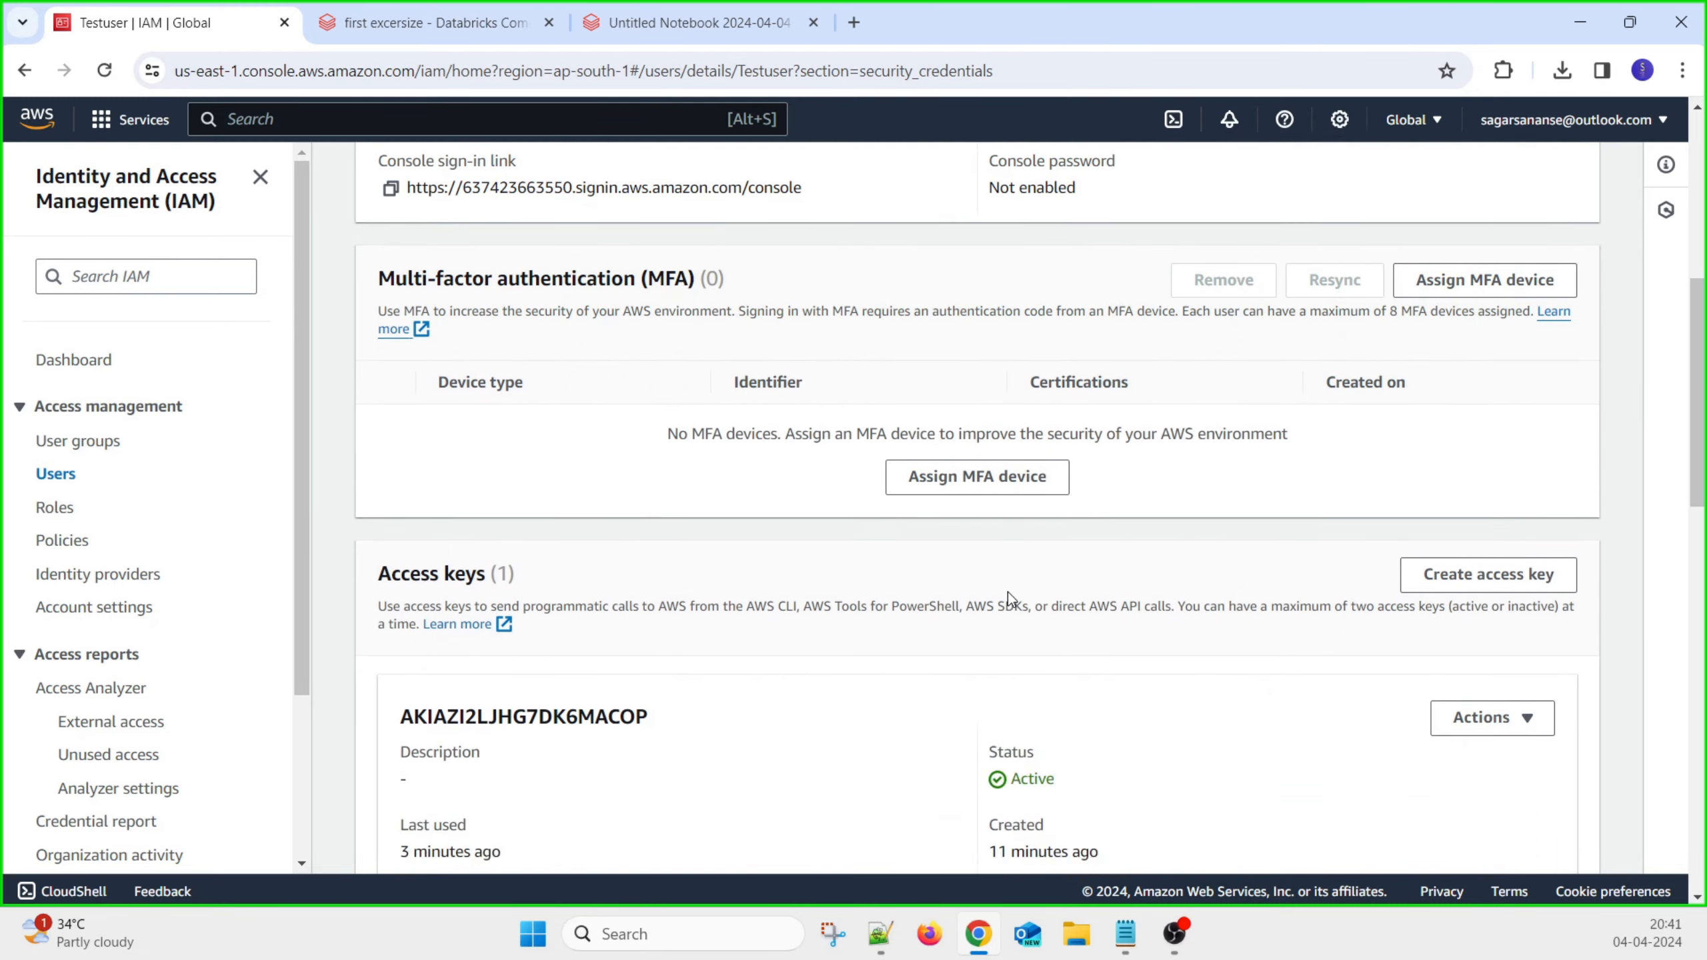
scroll(942, 587, "down", 8)
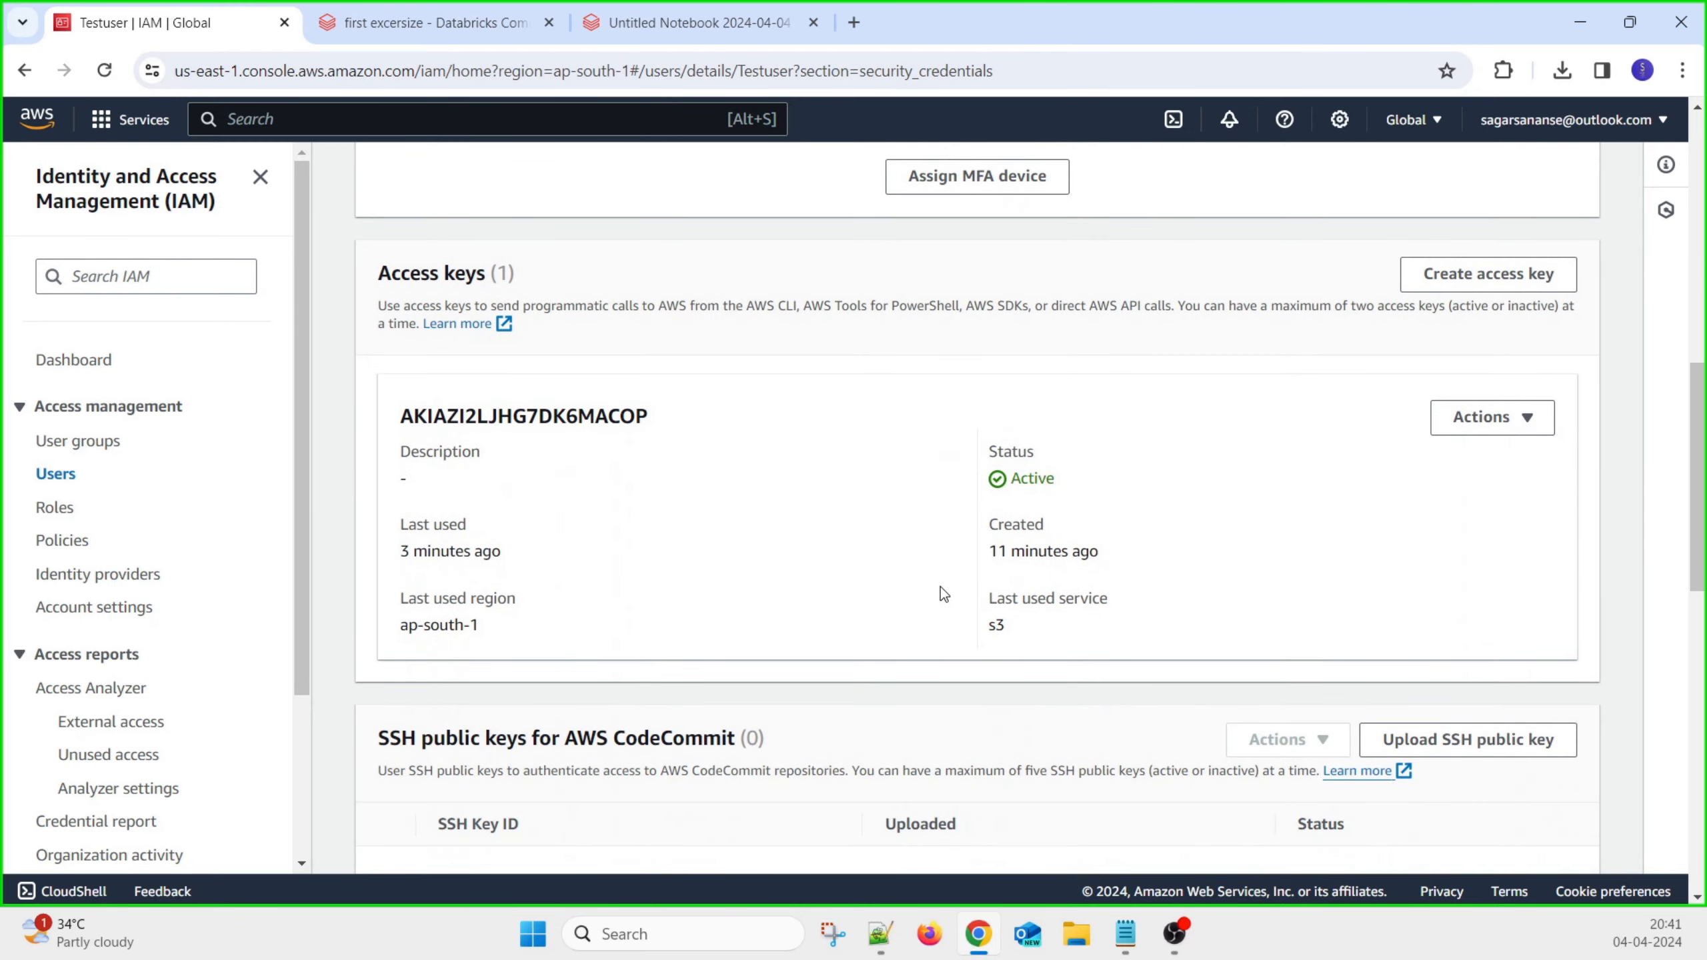
scroll(942, 586, "down", 8)
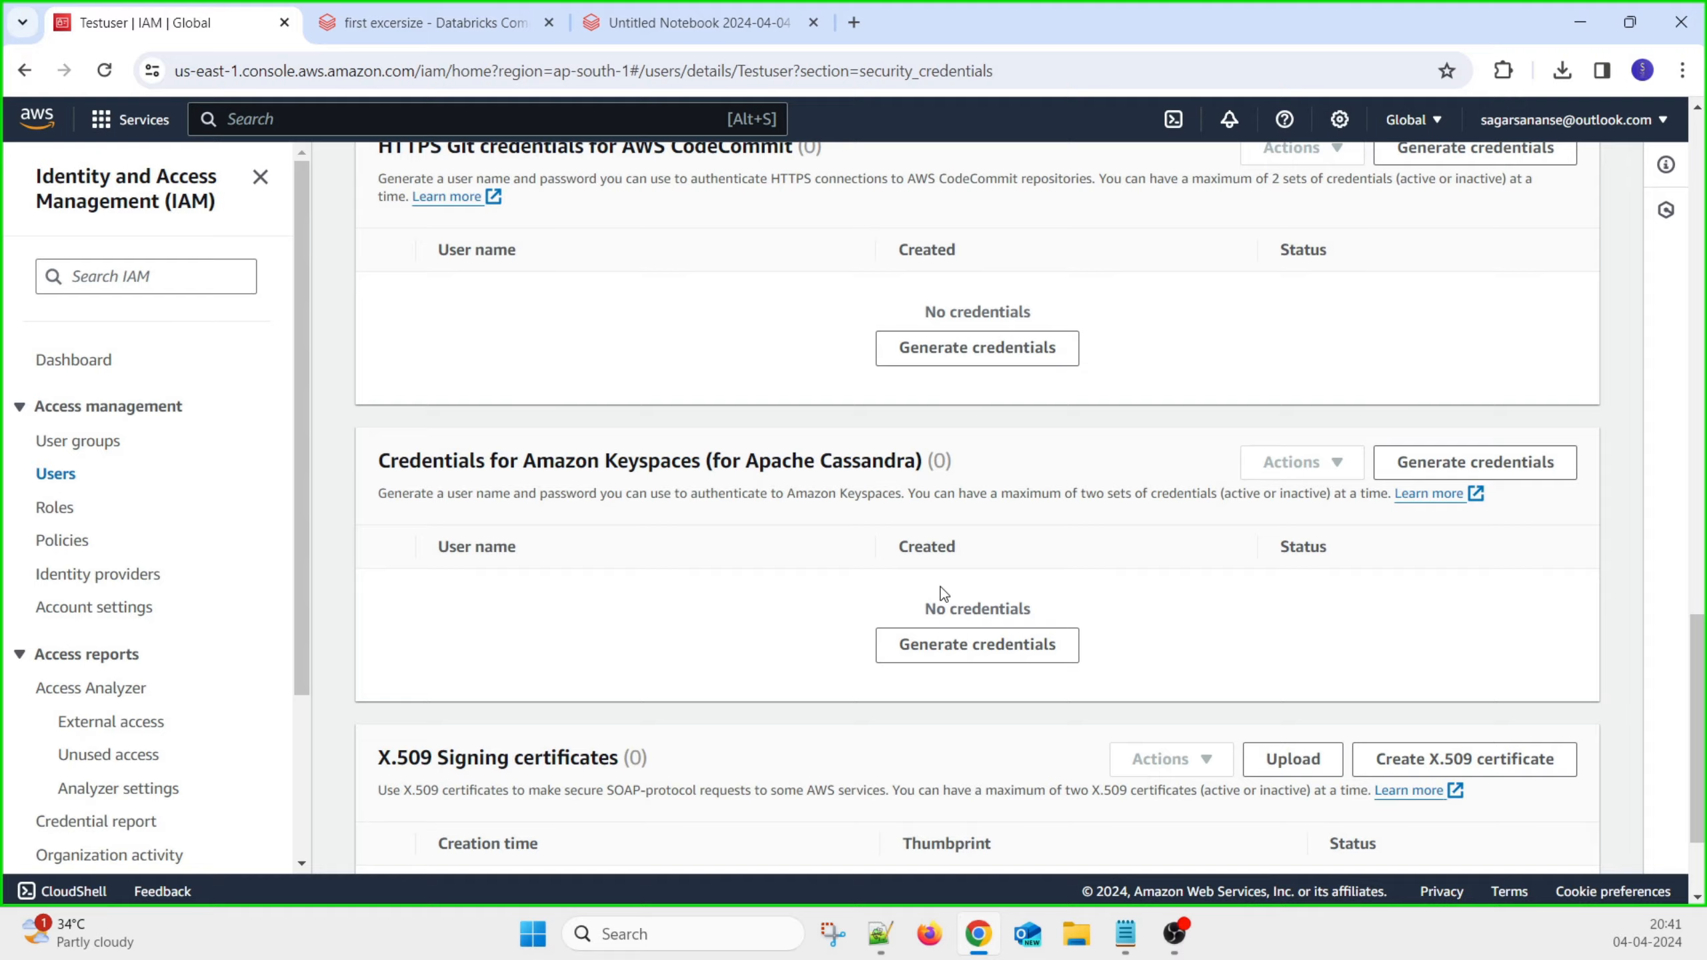
key("alt+Tab")
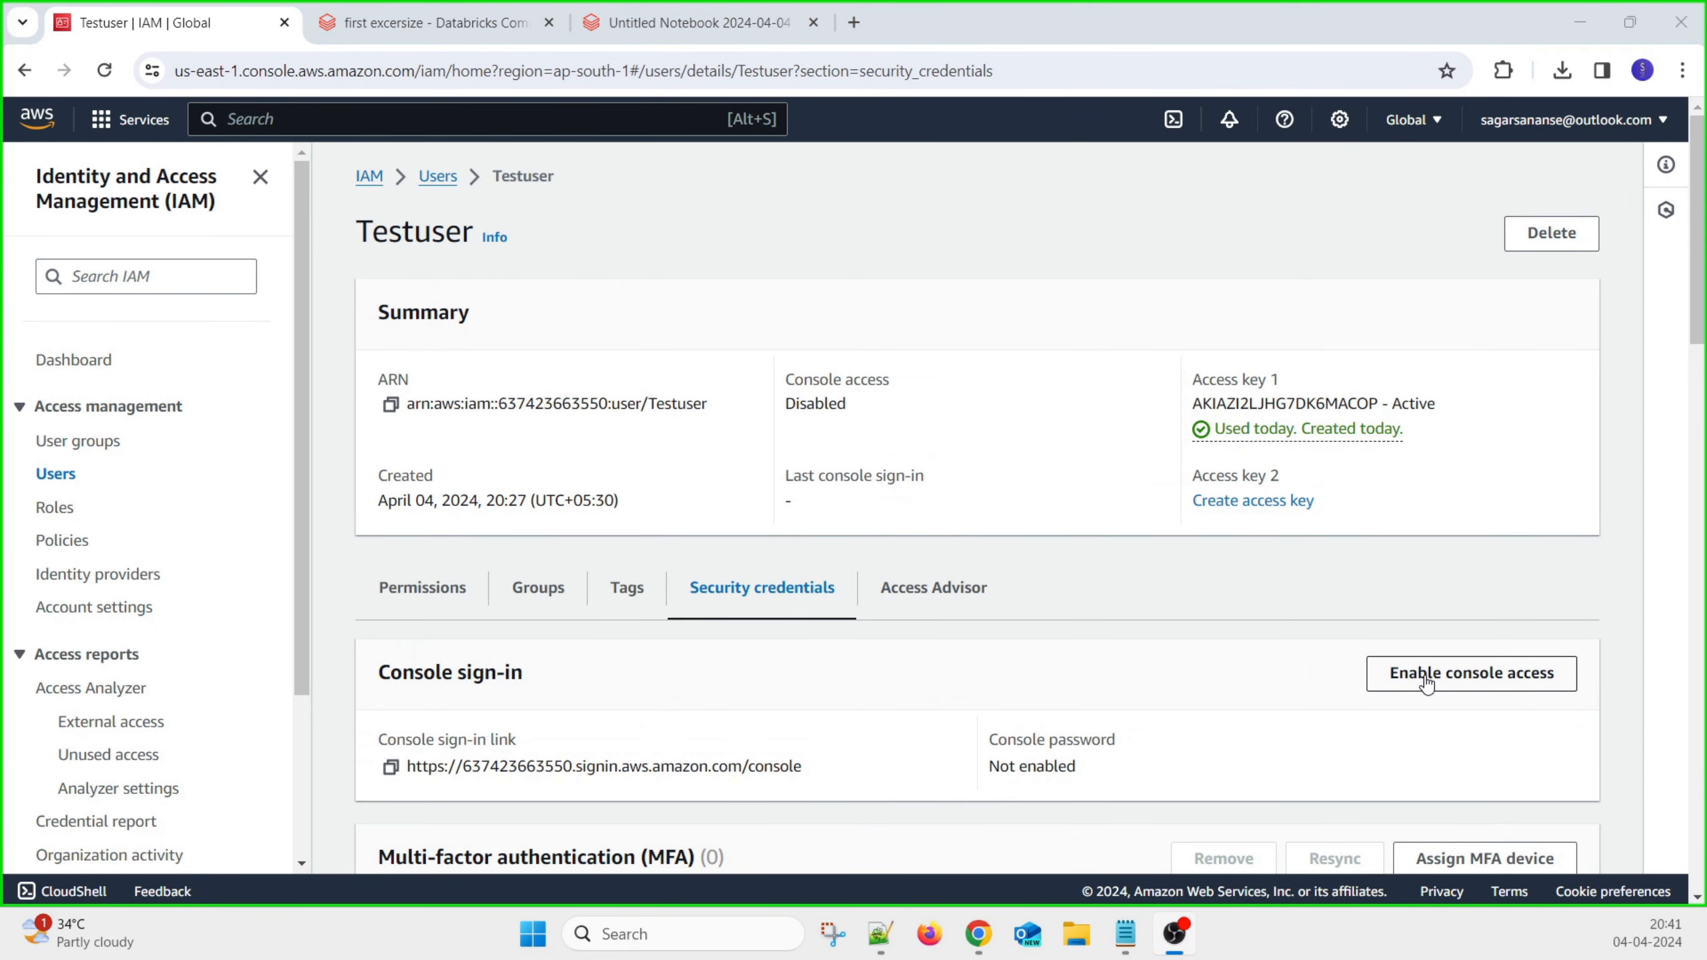
Enable Testuser's console access with a custom password and enter the password
left_click(1427, 683)
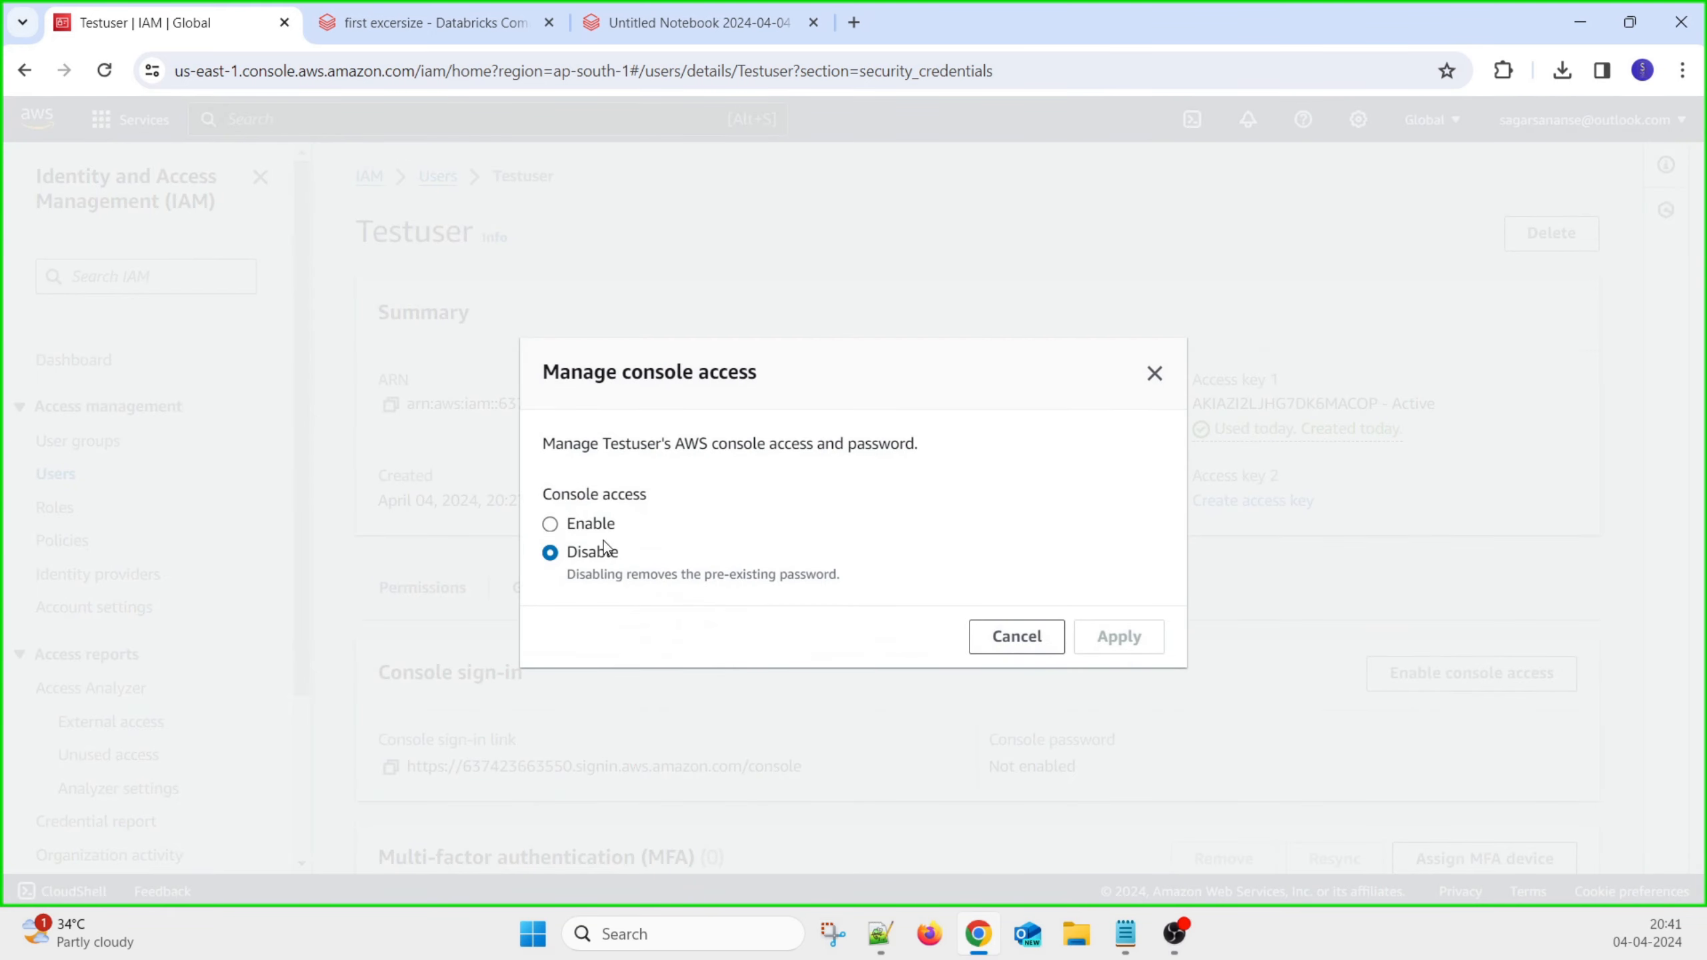
left_click(584, 530)
left_click(584, 597)
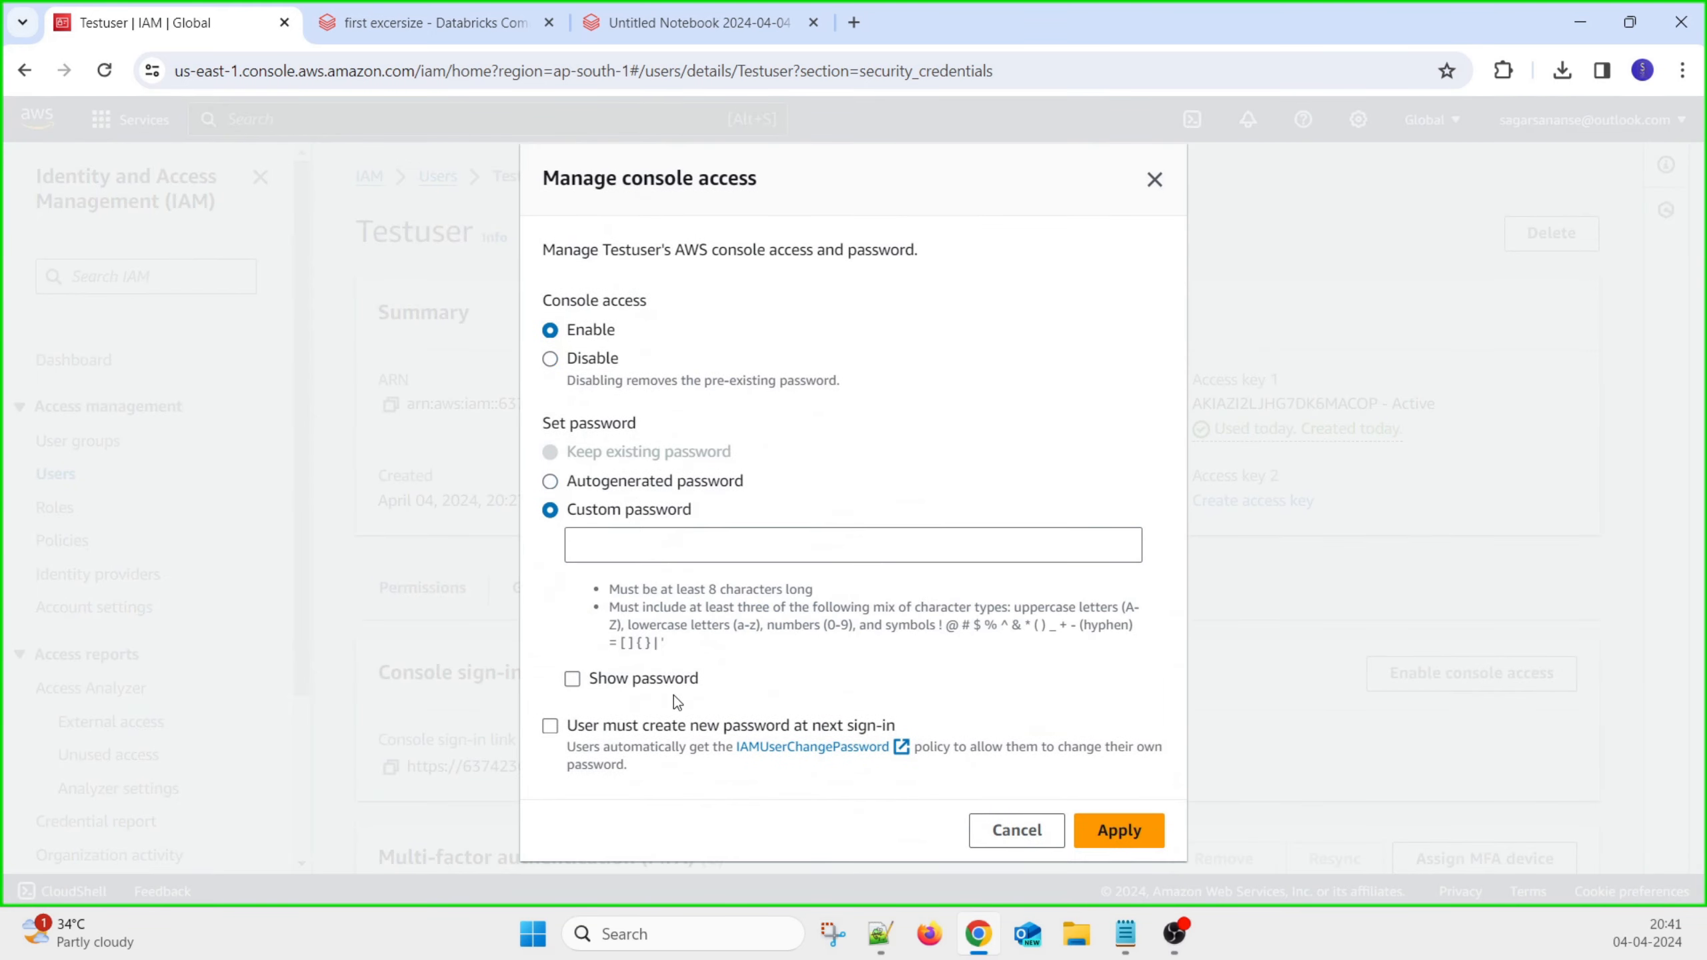
left_click(653, 560)
left_click(629, 546)
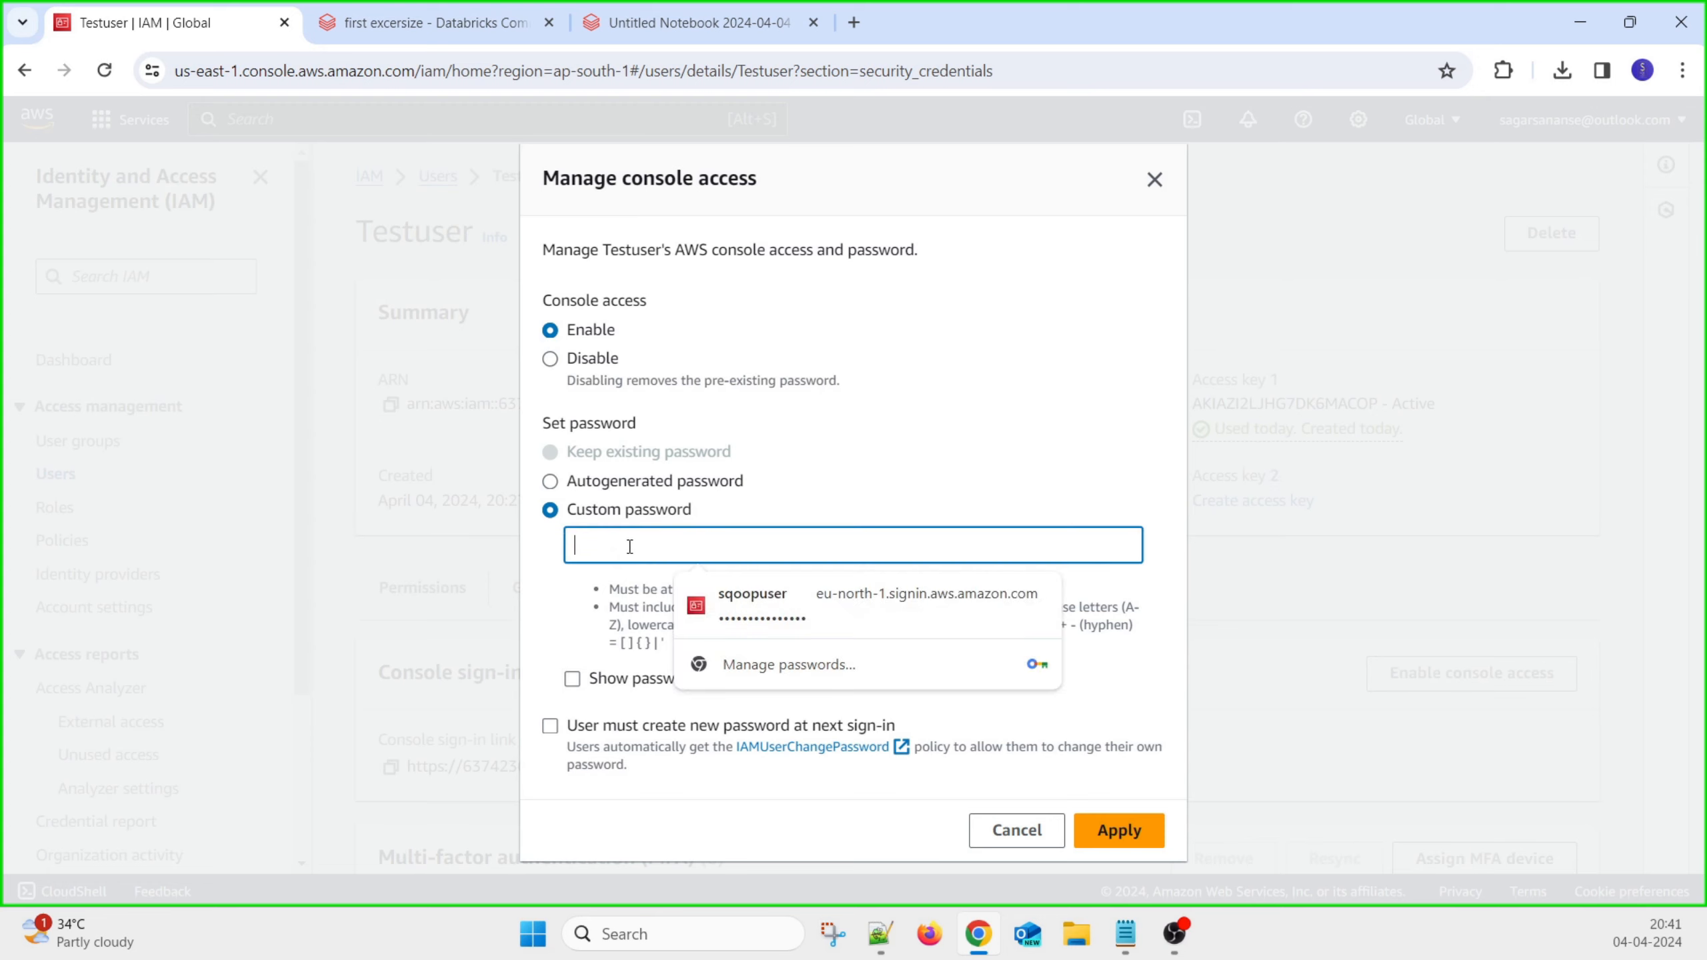
type("••••••••")
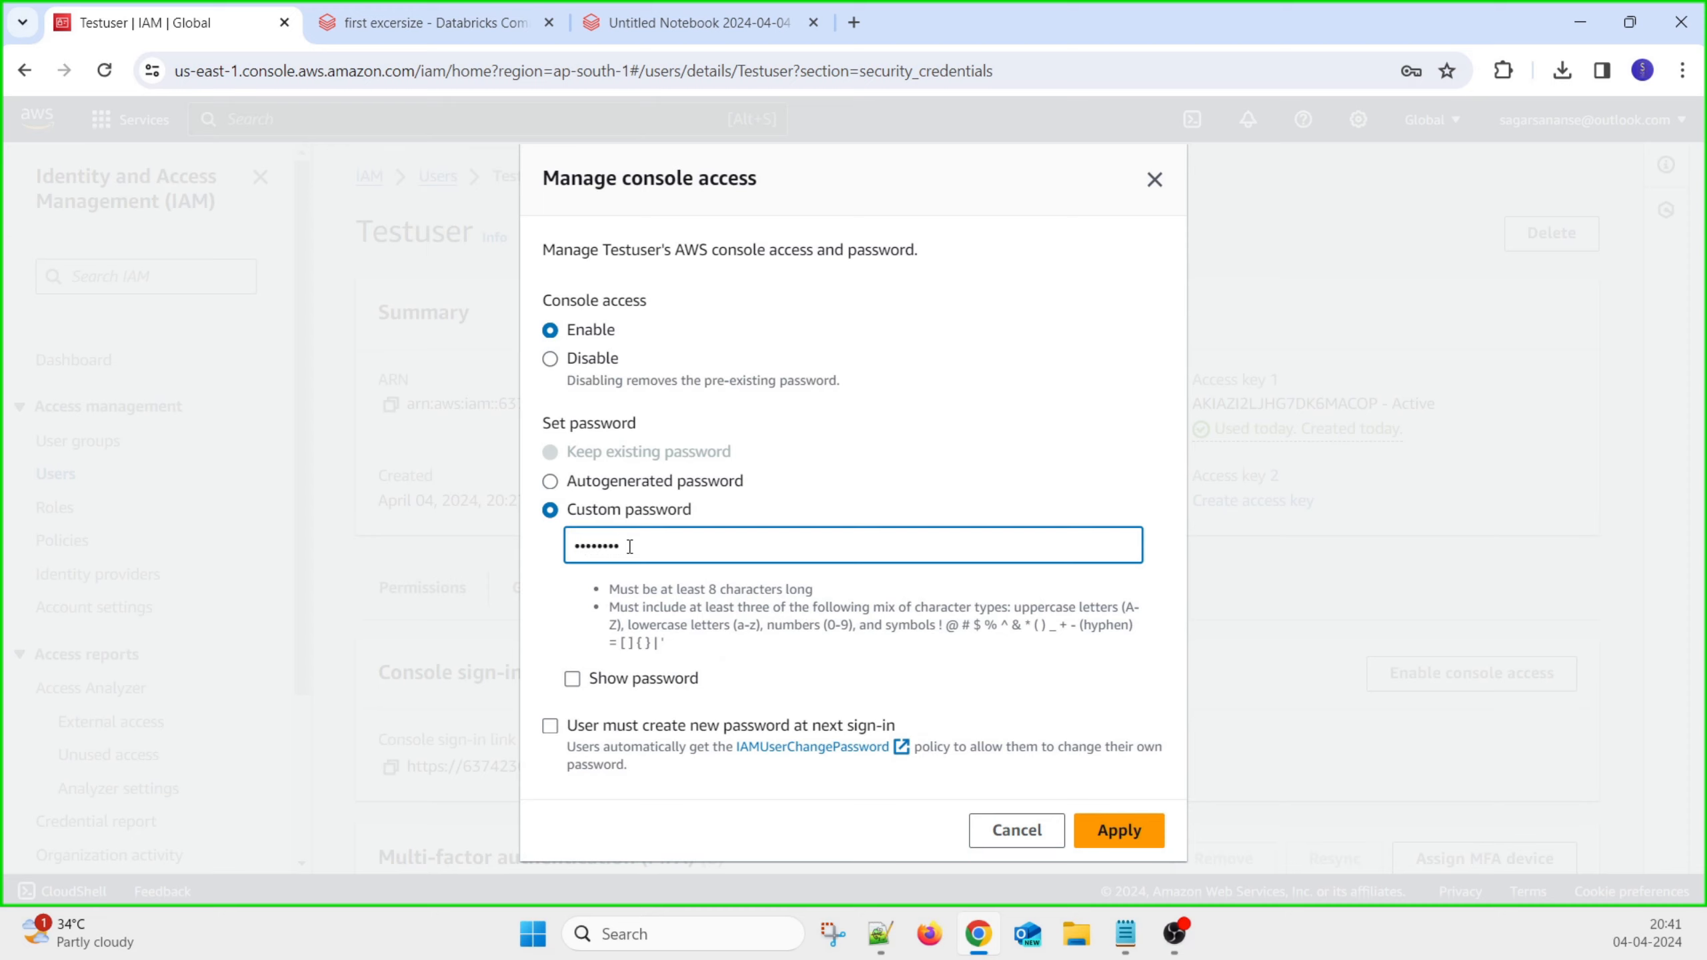
type("••••")
Capitalise the password's first letter, apply it, and decline saving it in the browser
left_click(578, 690)
left_click_drag(699, 546, 387, 555)
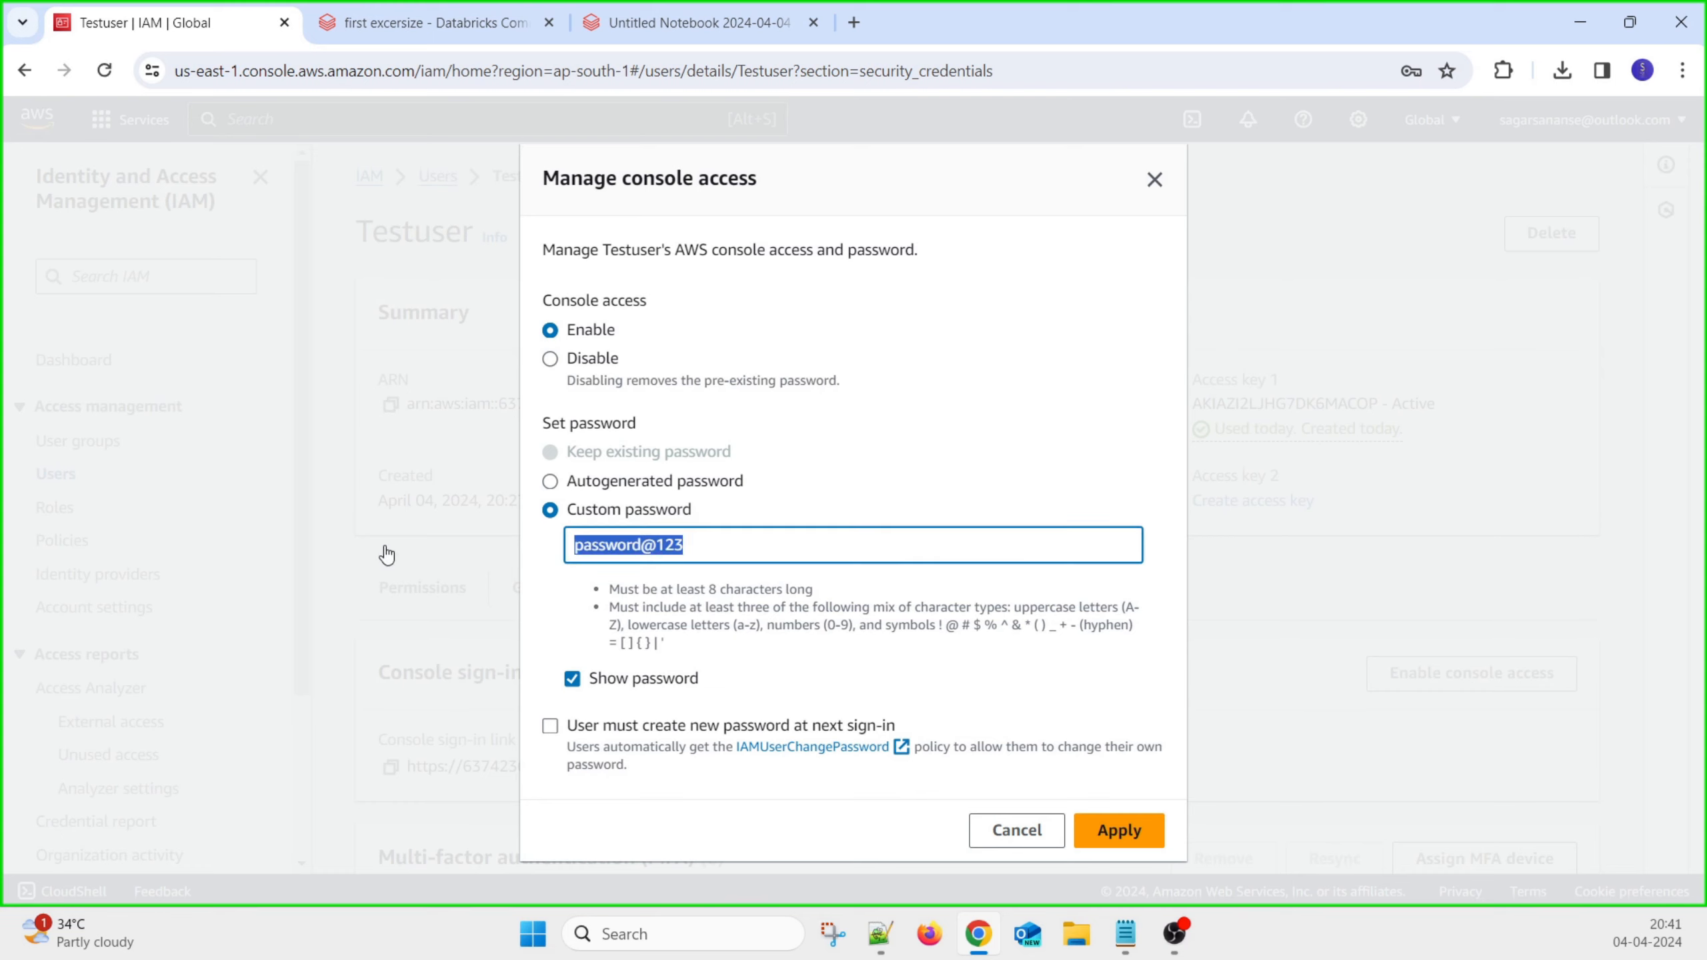
left_click(592, 550)
key("BackSpace")
type("P")
left_click_drag(700, 547, 333, 561)
left_click(1119, 831)
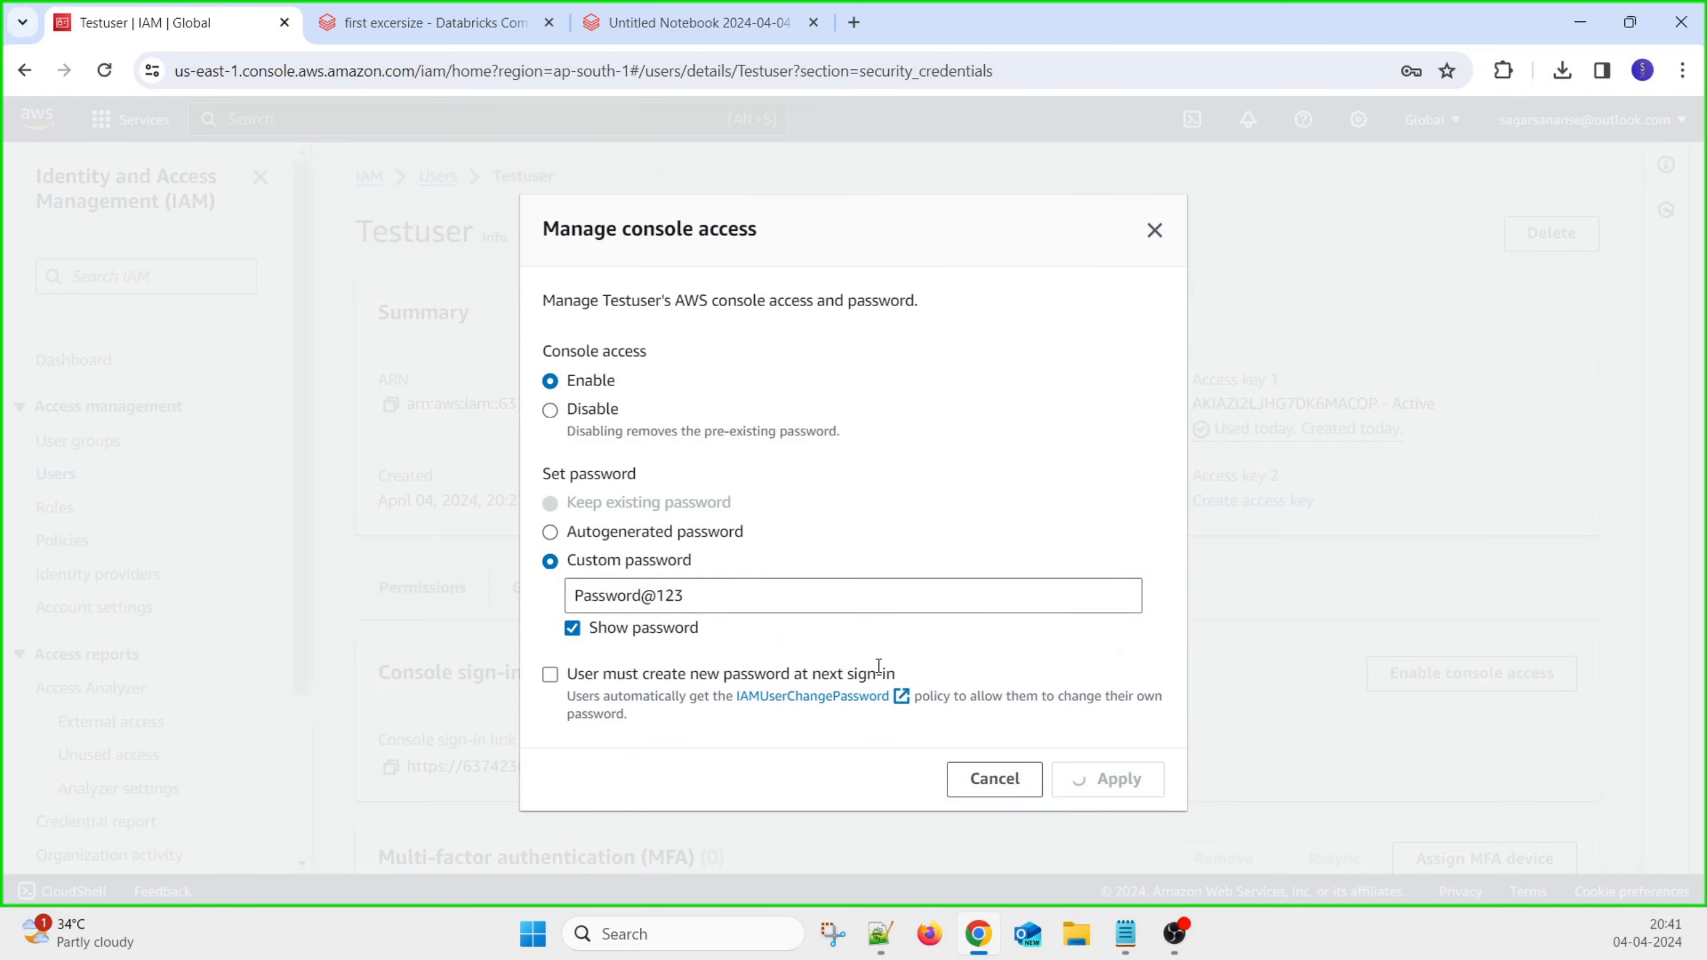
left_click(1386, 411)
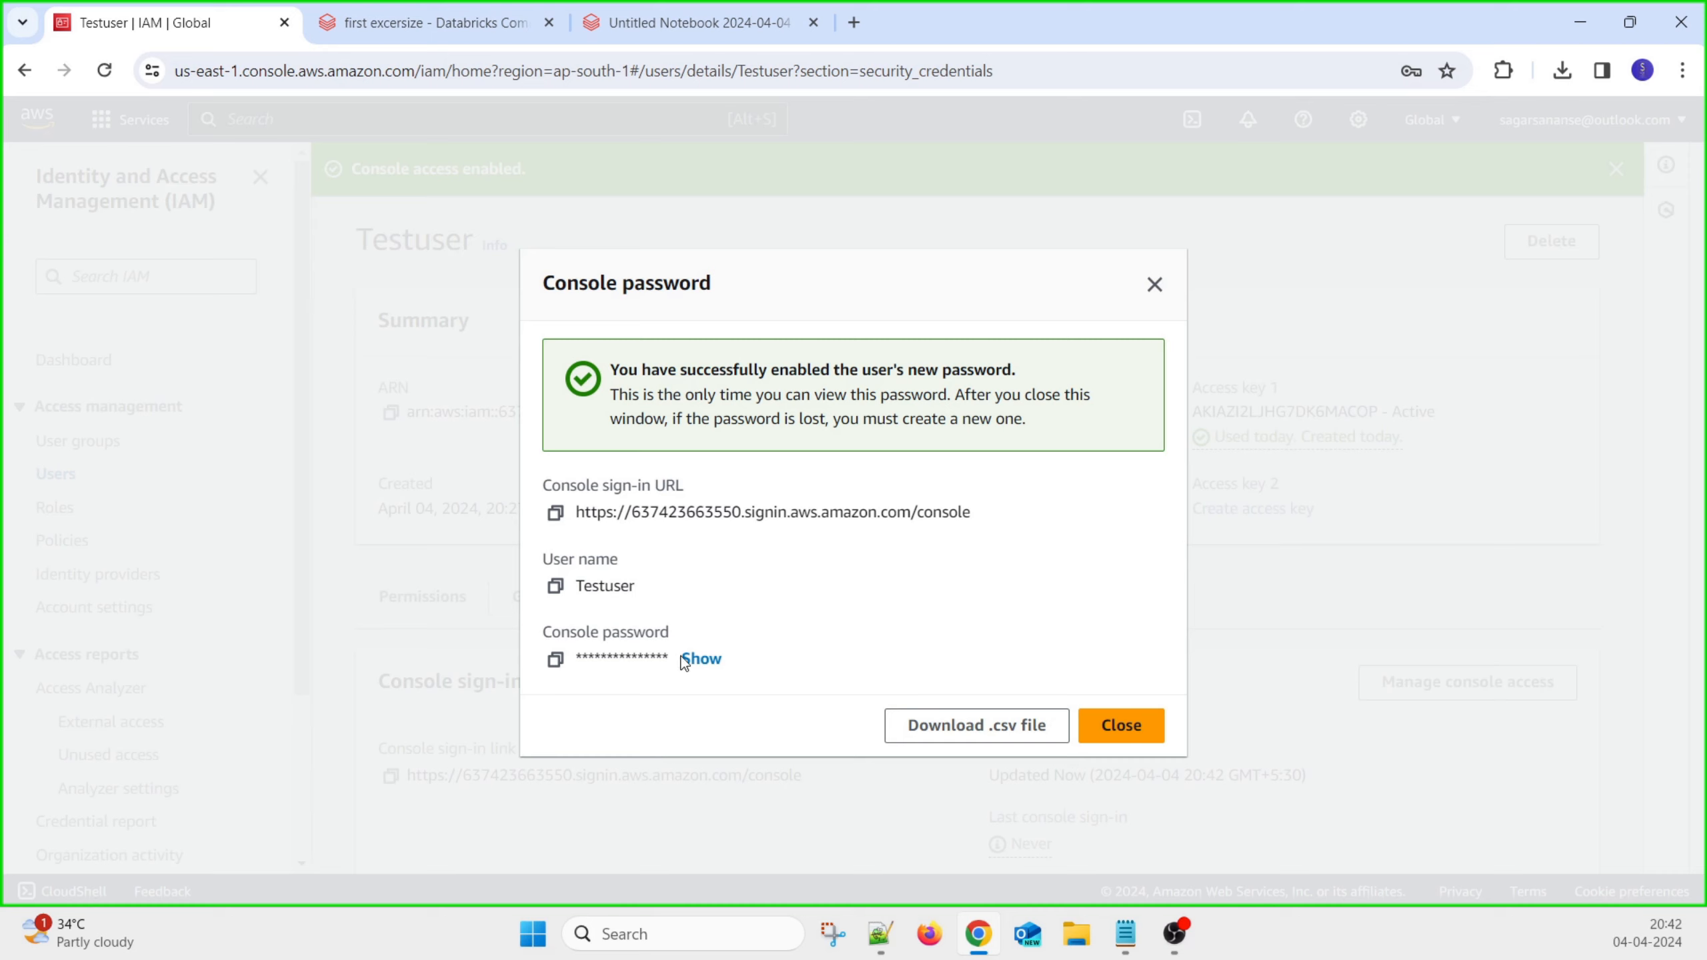
Reveal the new password and load the copied console sign-in URL in a new tab
left_click(703, 659)
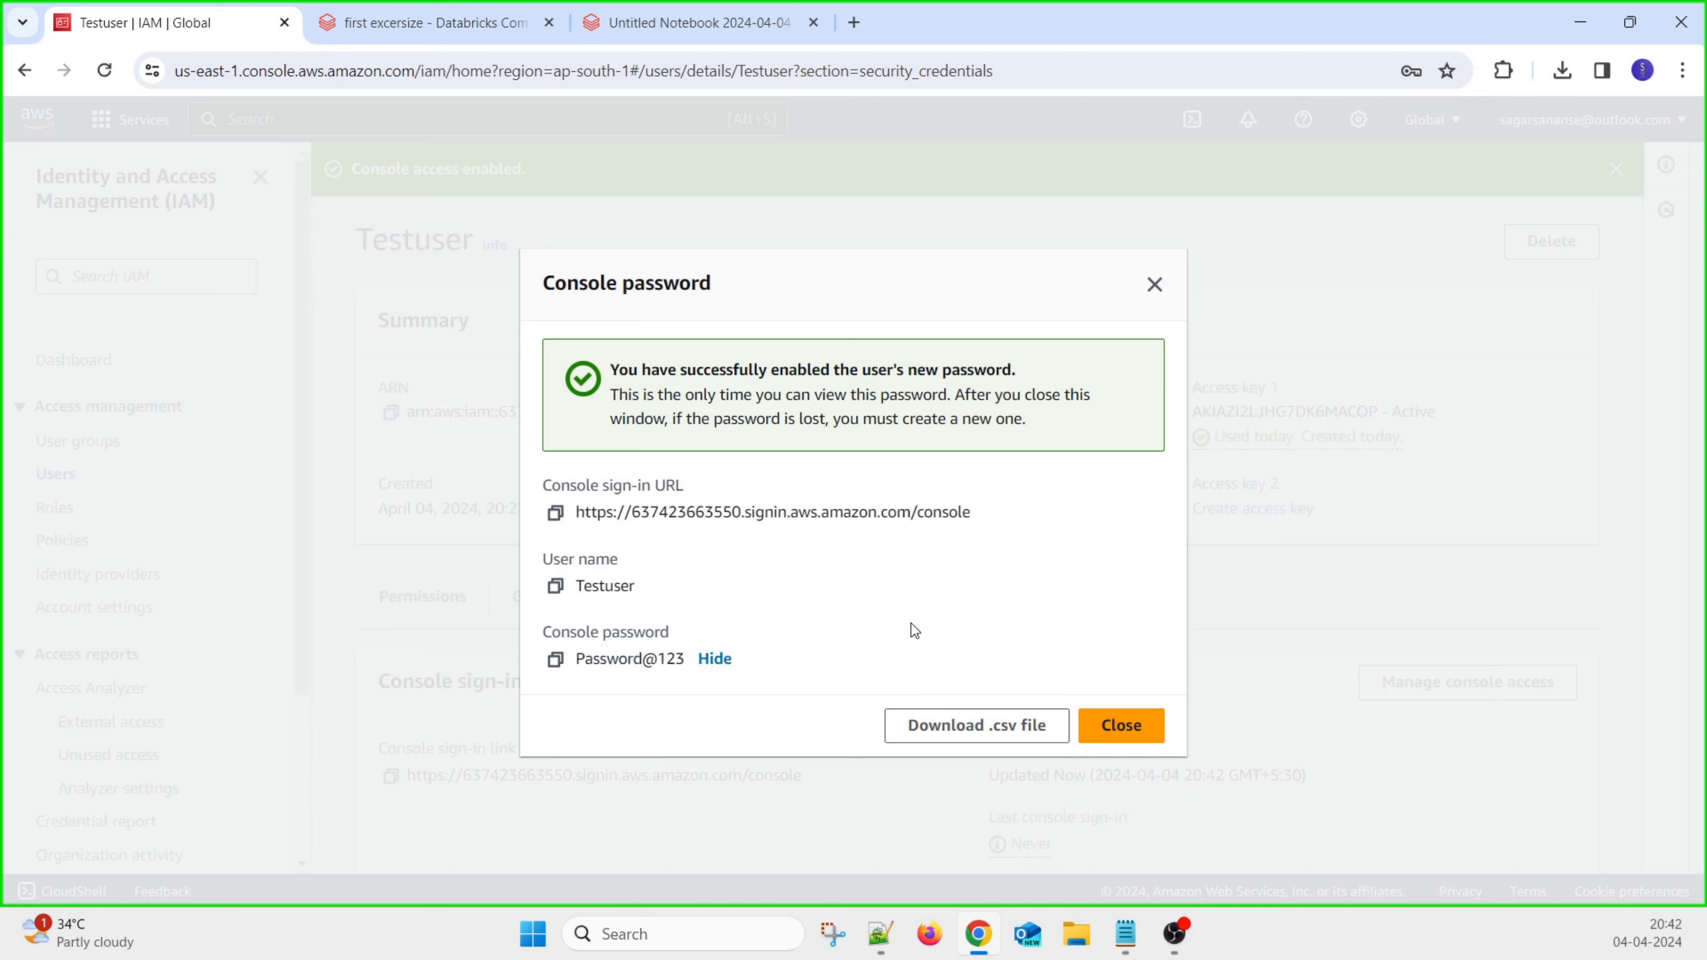
left_click_drag(980, 517, 568, 517)
key("ctrl+c")
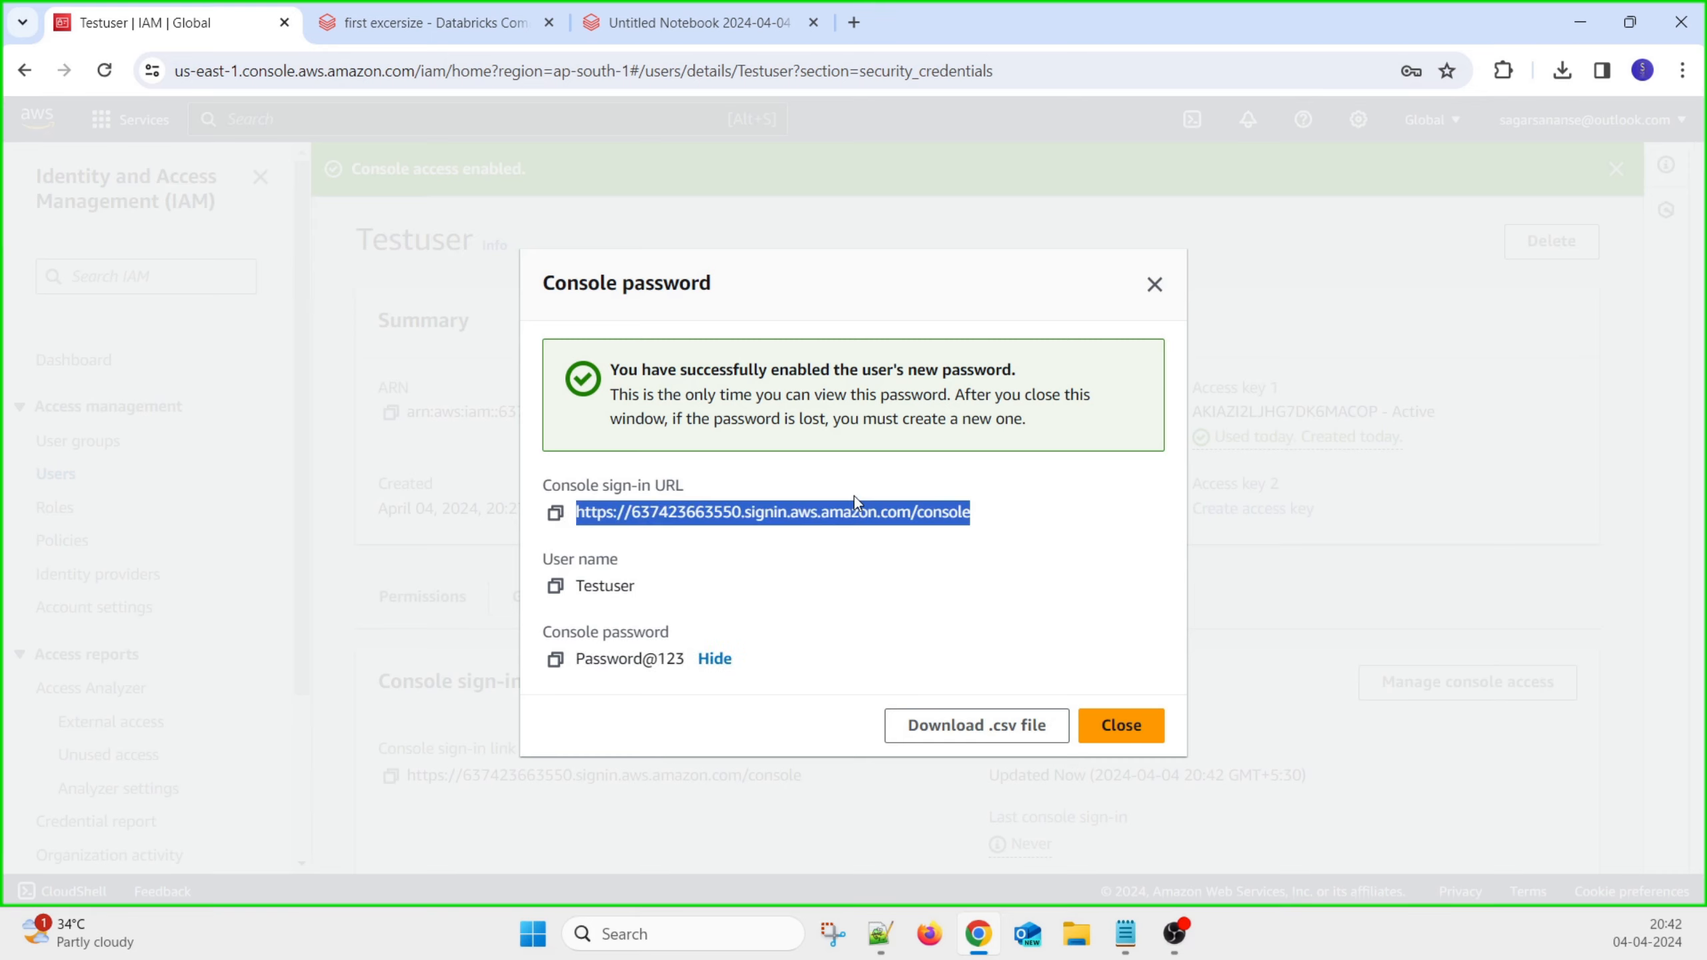
left_click(854, 22)
key("ctrl+v")
key("Return")
left_click(214, 27)
double_click(616, 579)
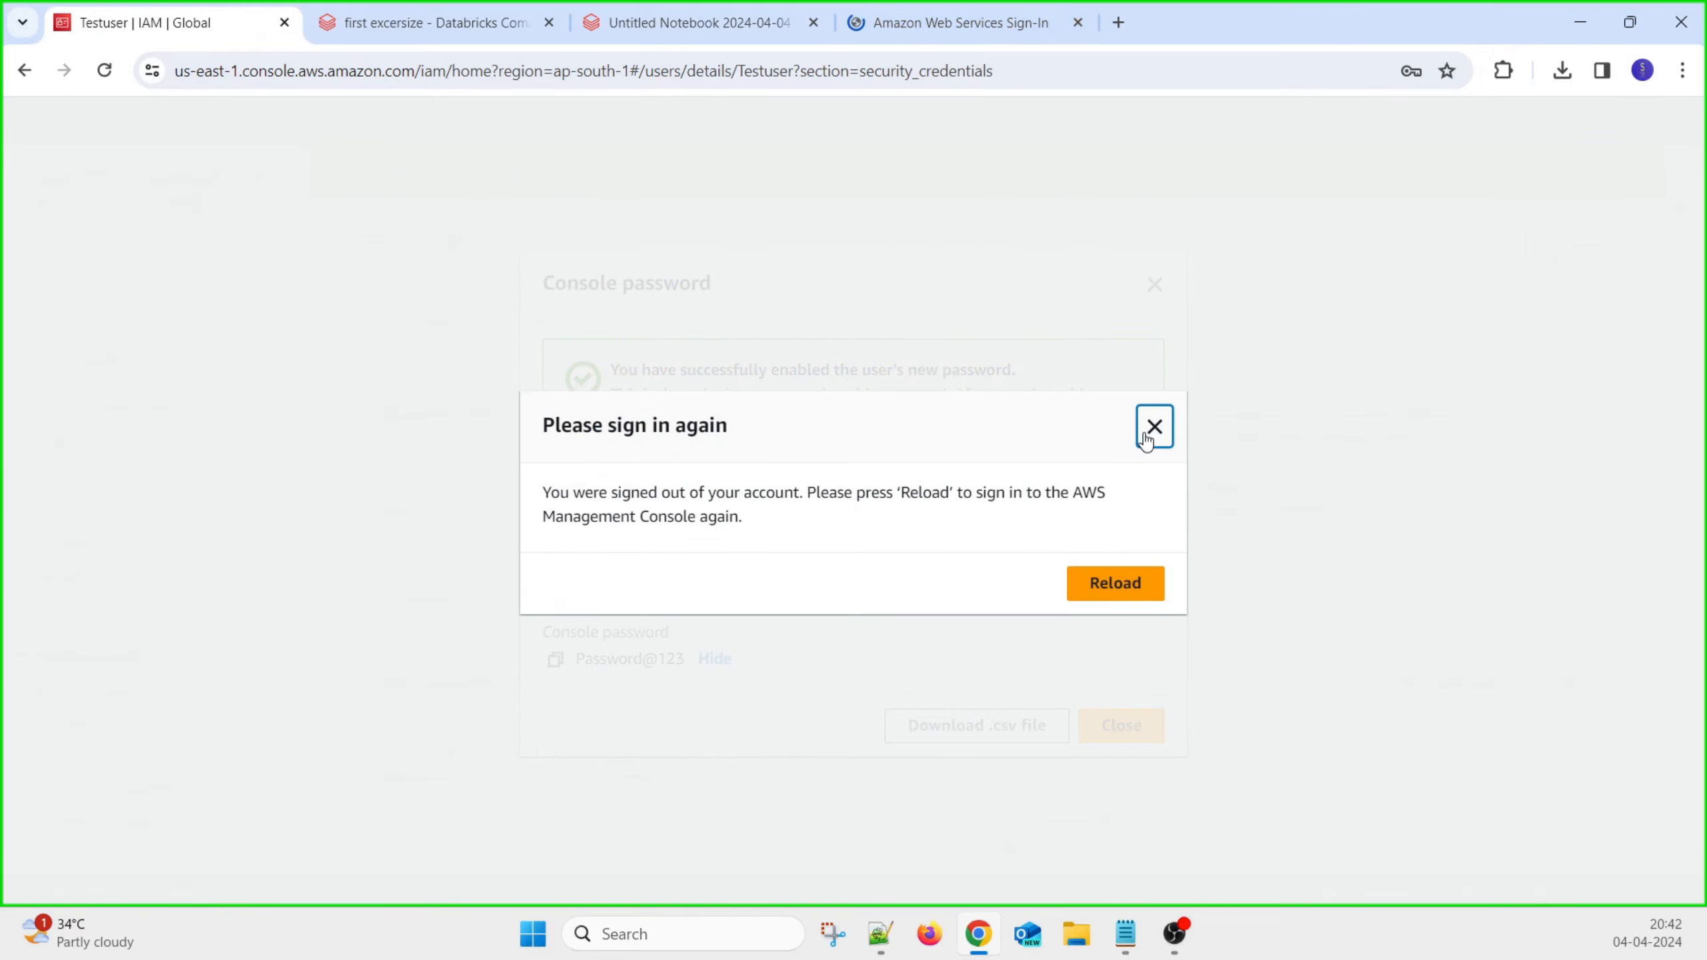
Sign in as IAM user Testuser with its new password, dismissing the password warning
left_click(1113, 592)
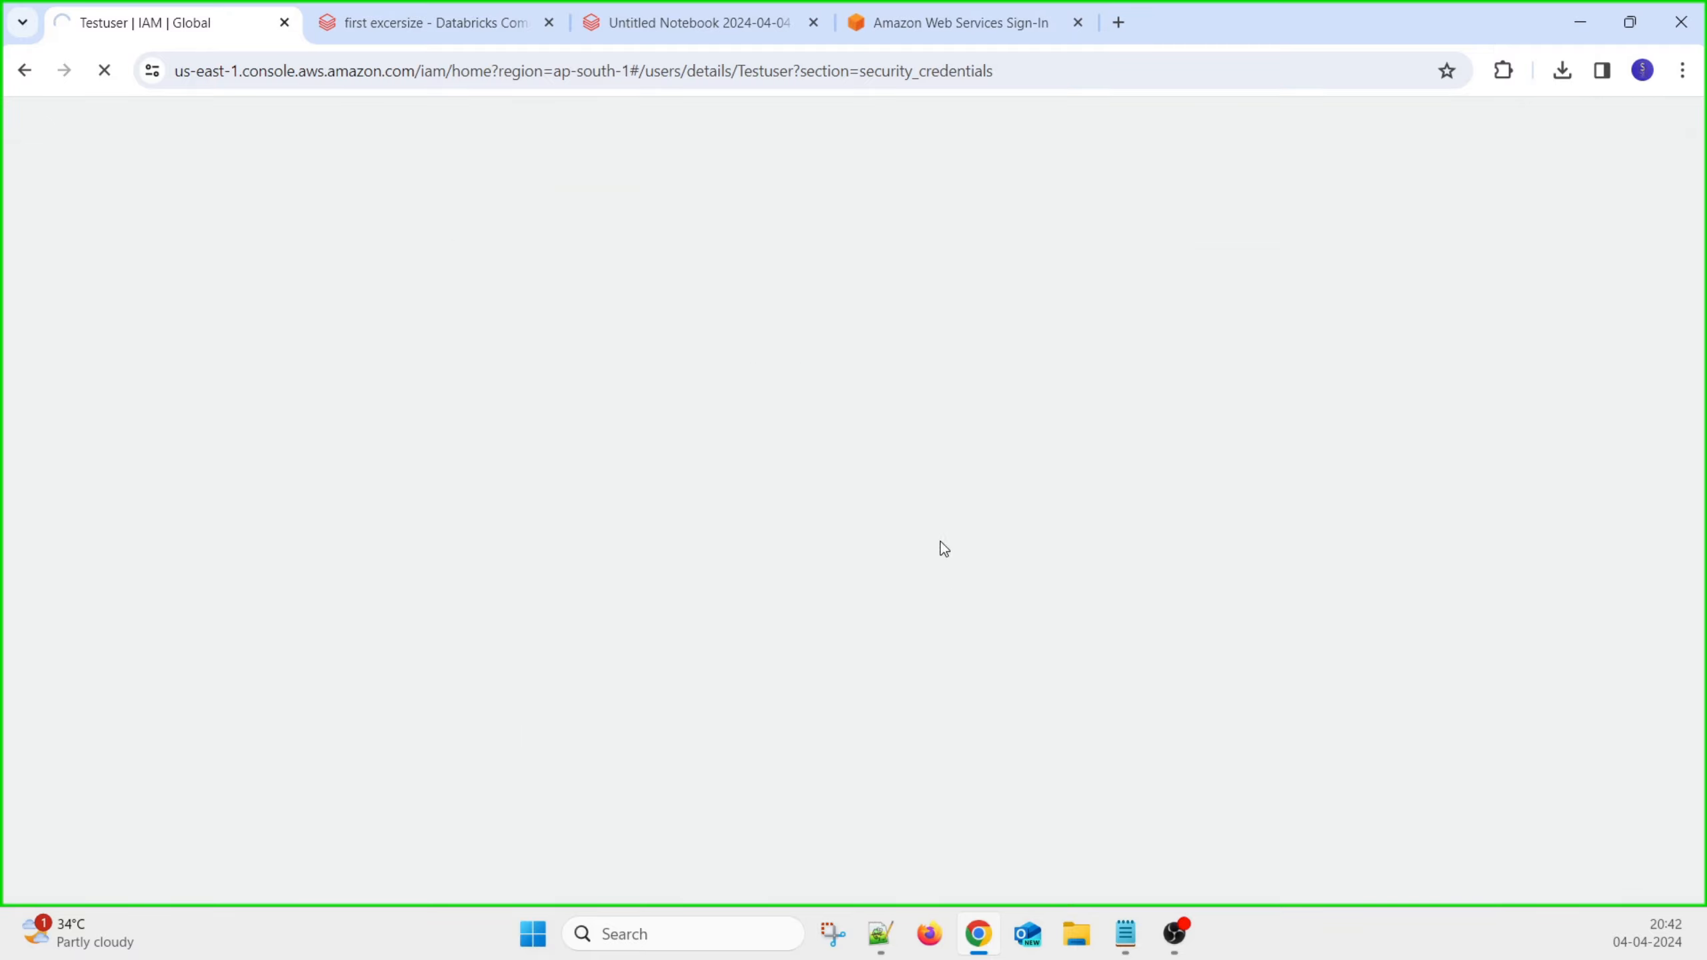
left_click(944, 30)
double_click(445, 423)
type("Testuser")
key("Tab")
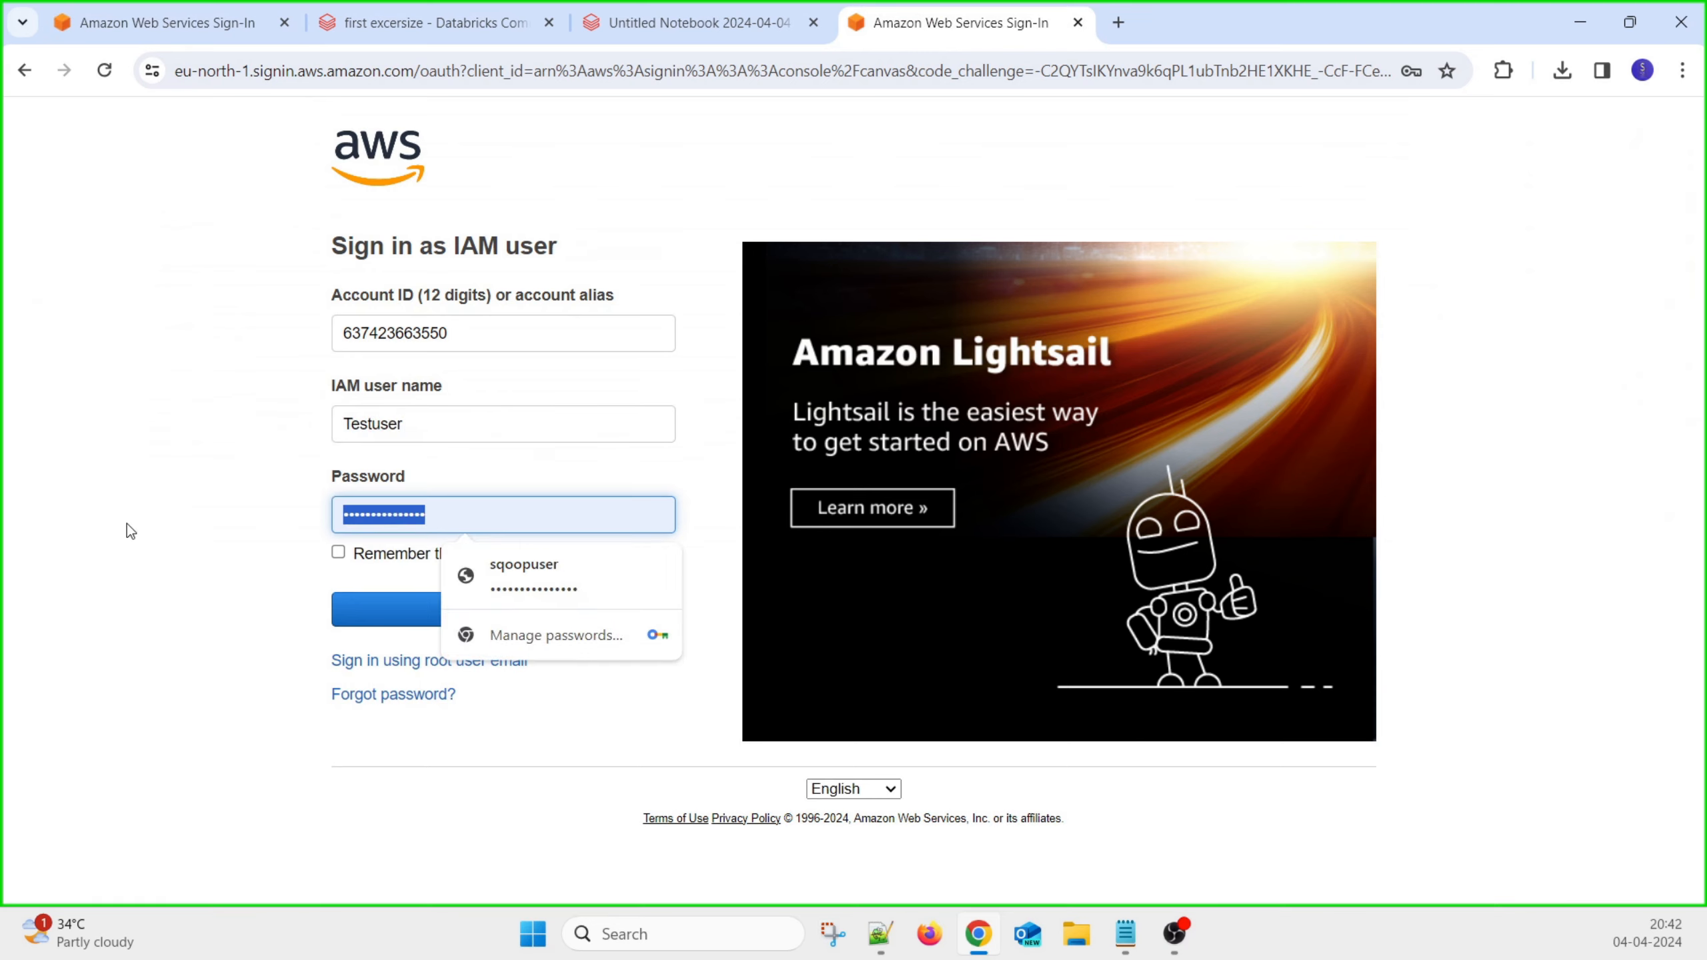
type("••••••••••")
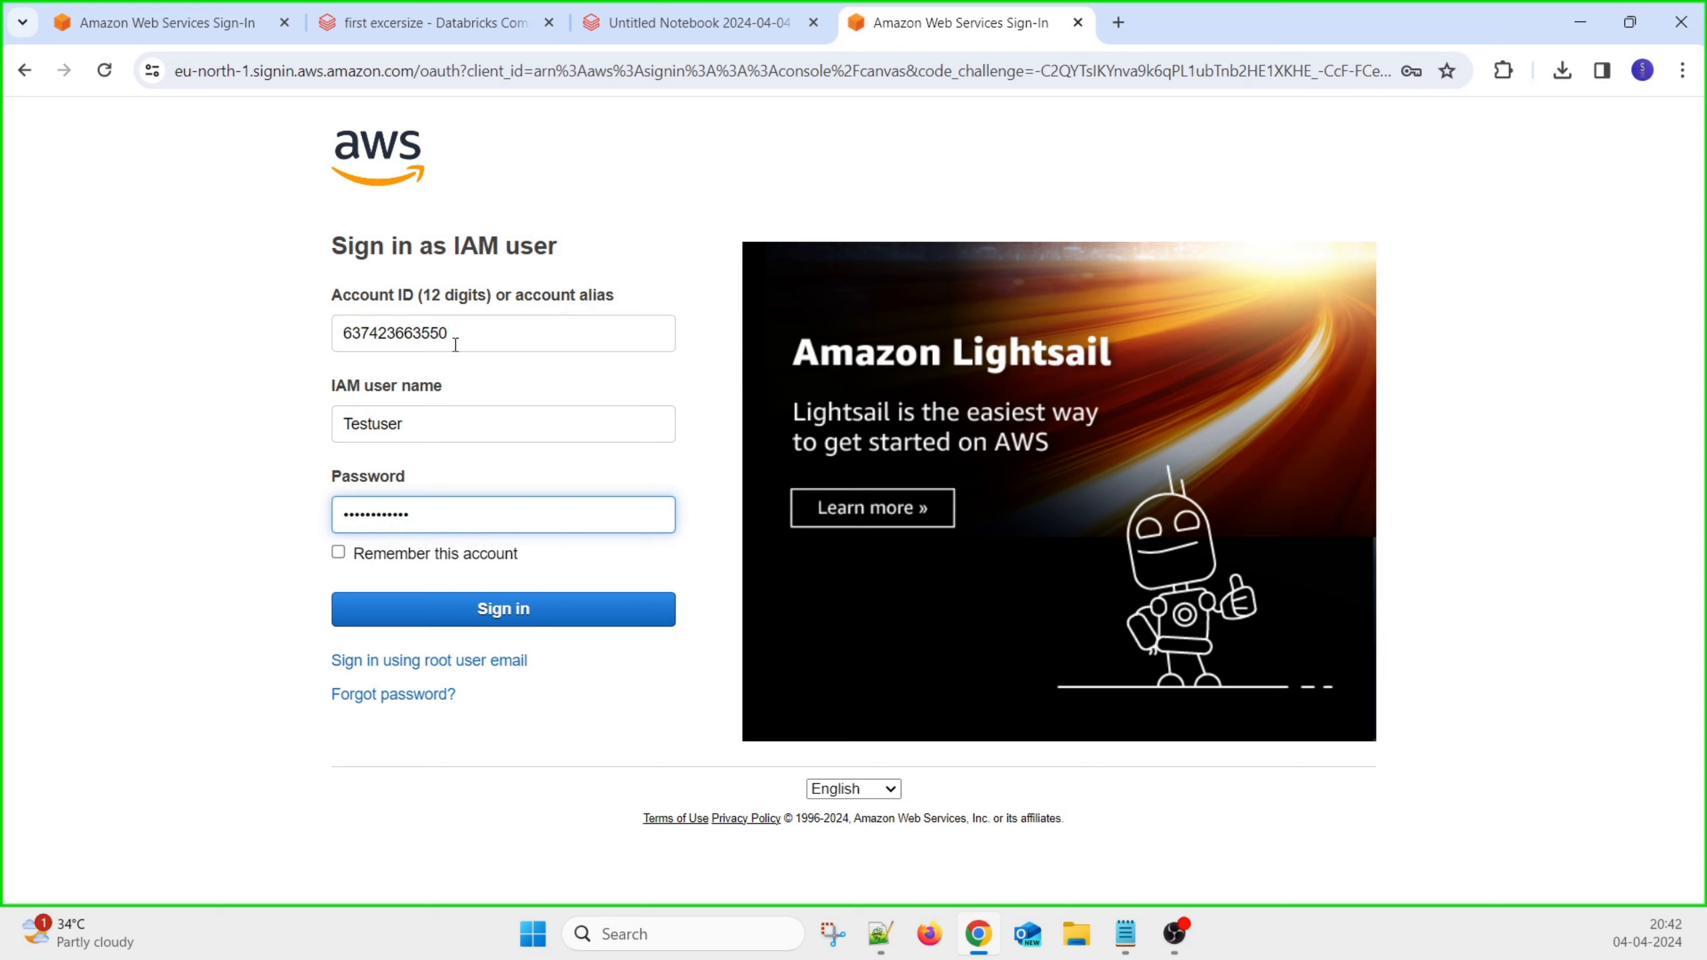
left_click_drag(455, 340, 255, 354)
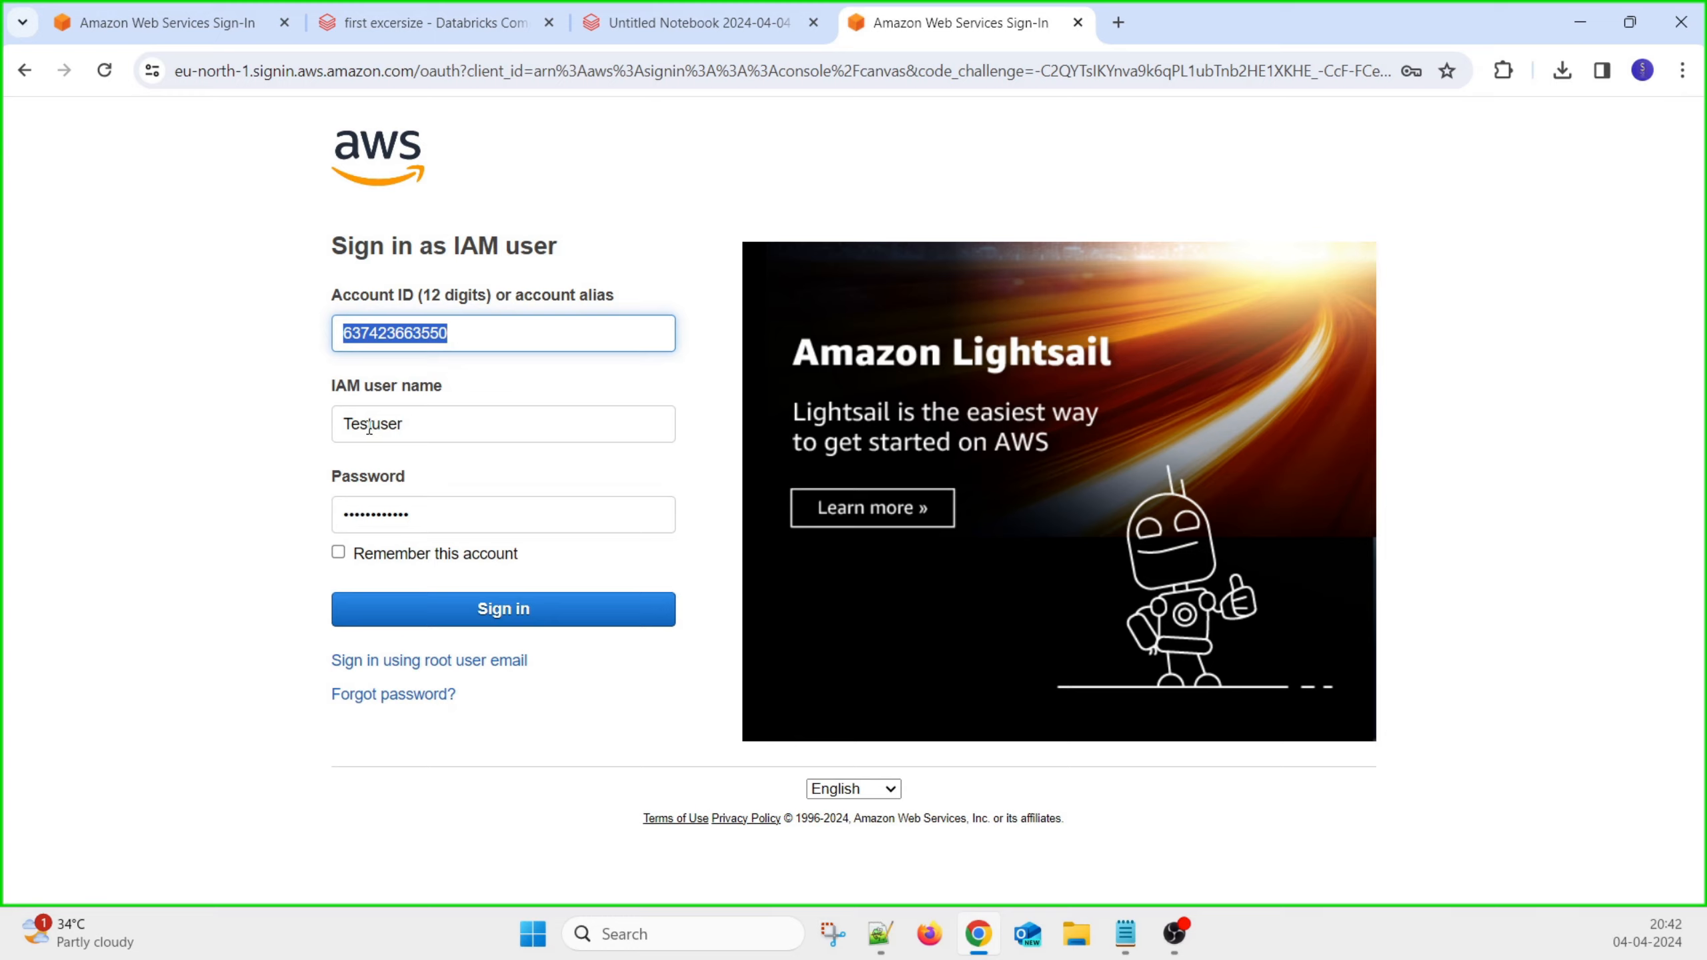
left_click(517, 608)
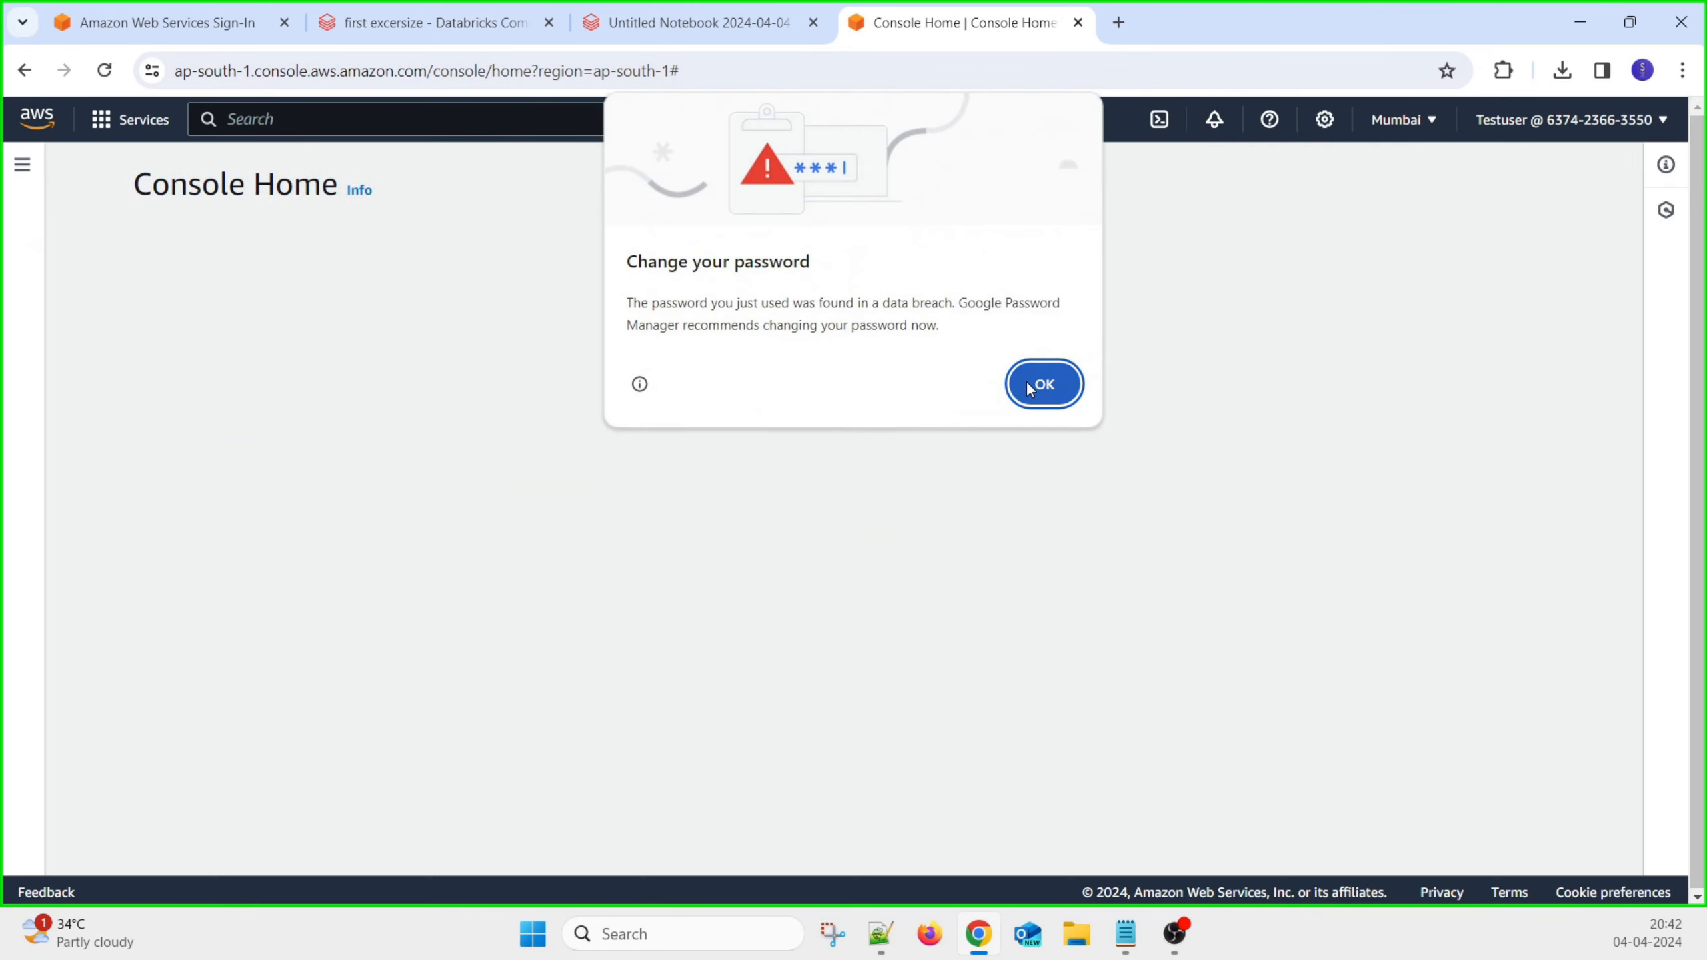
left_click(1035, 383)
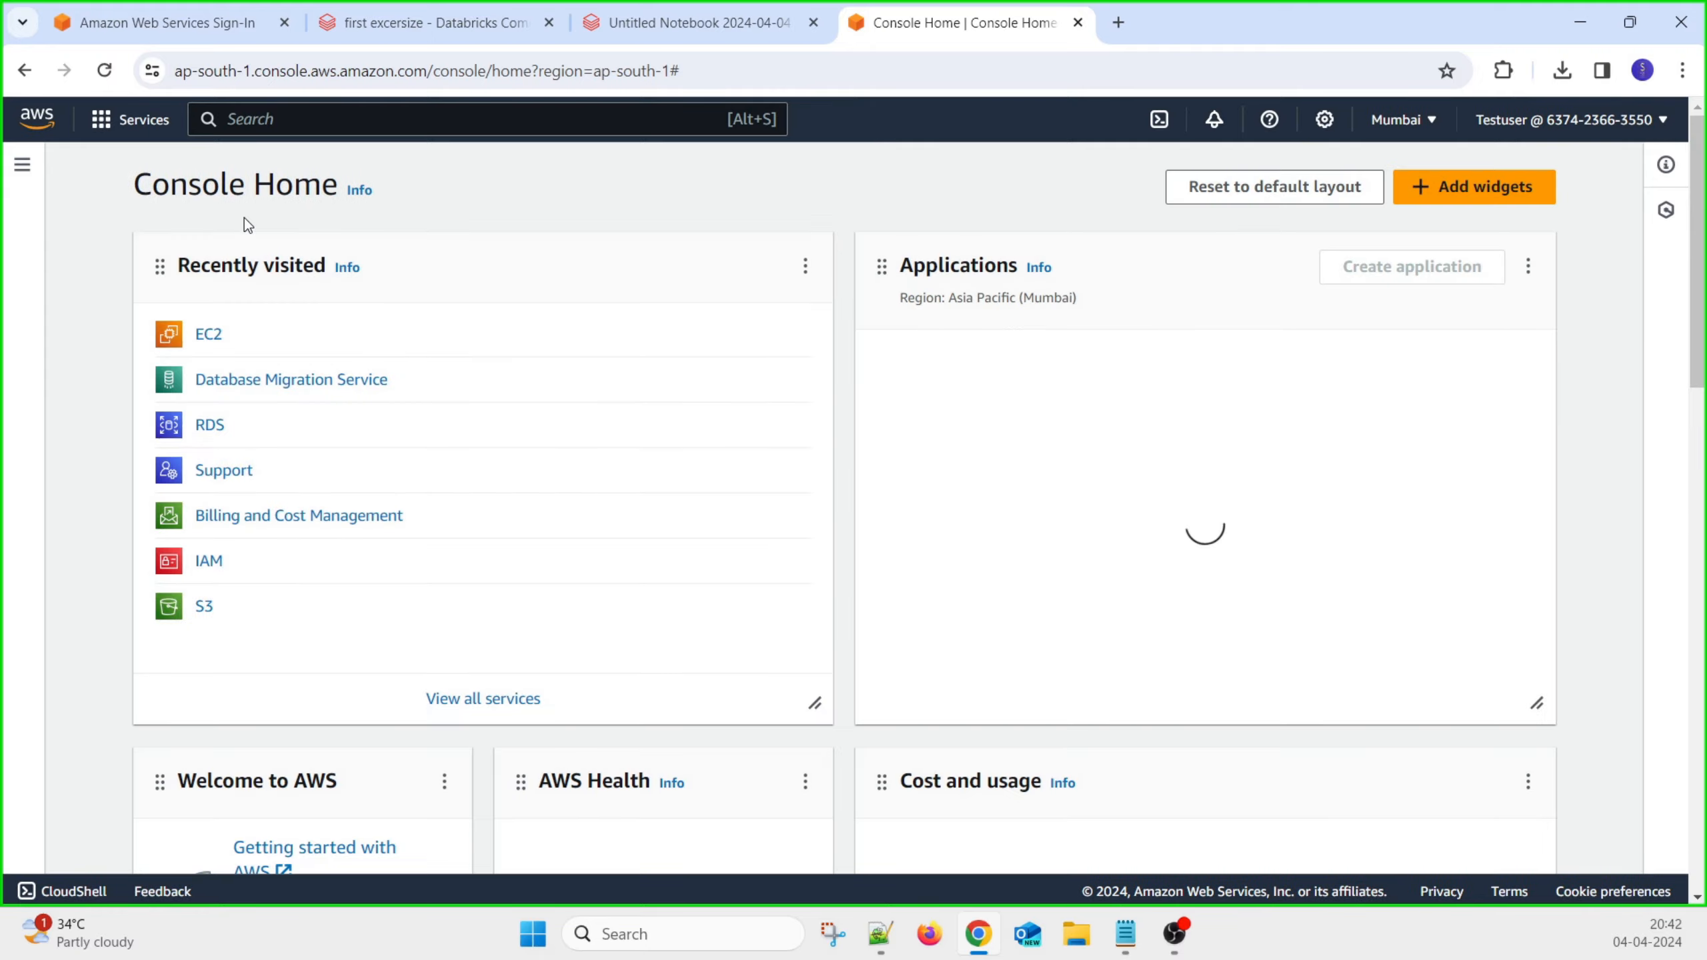
scroll(841, 591, "down", 5)
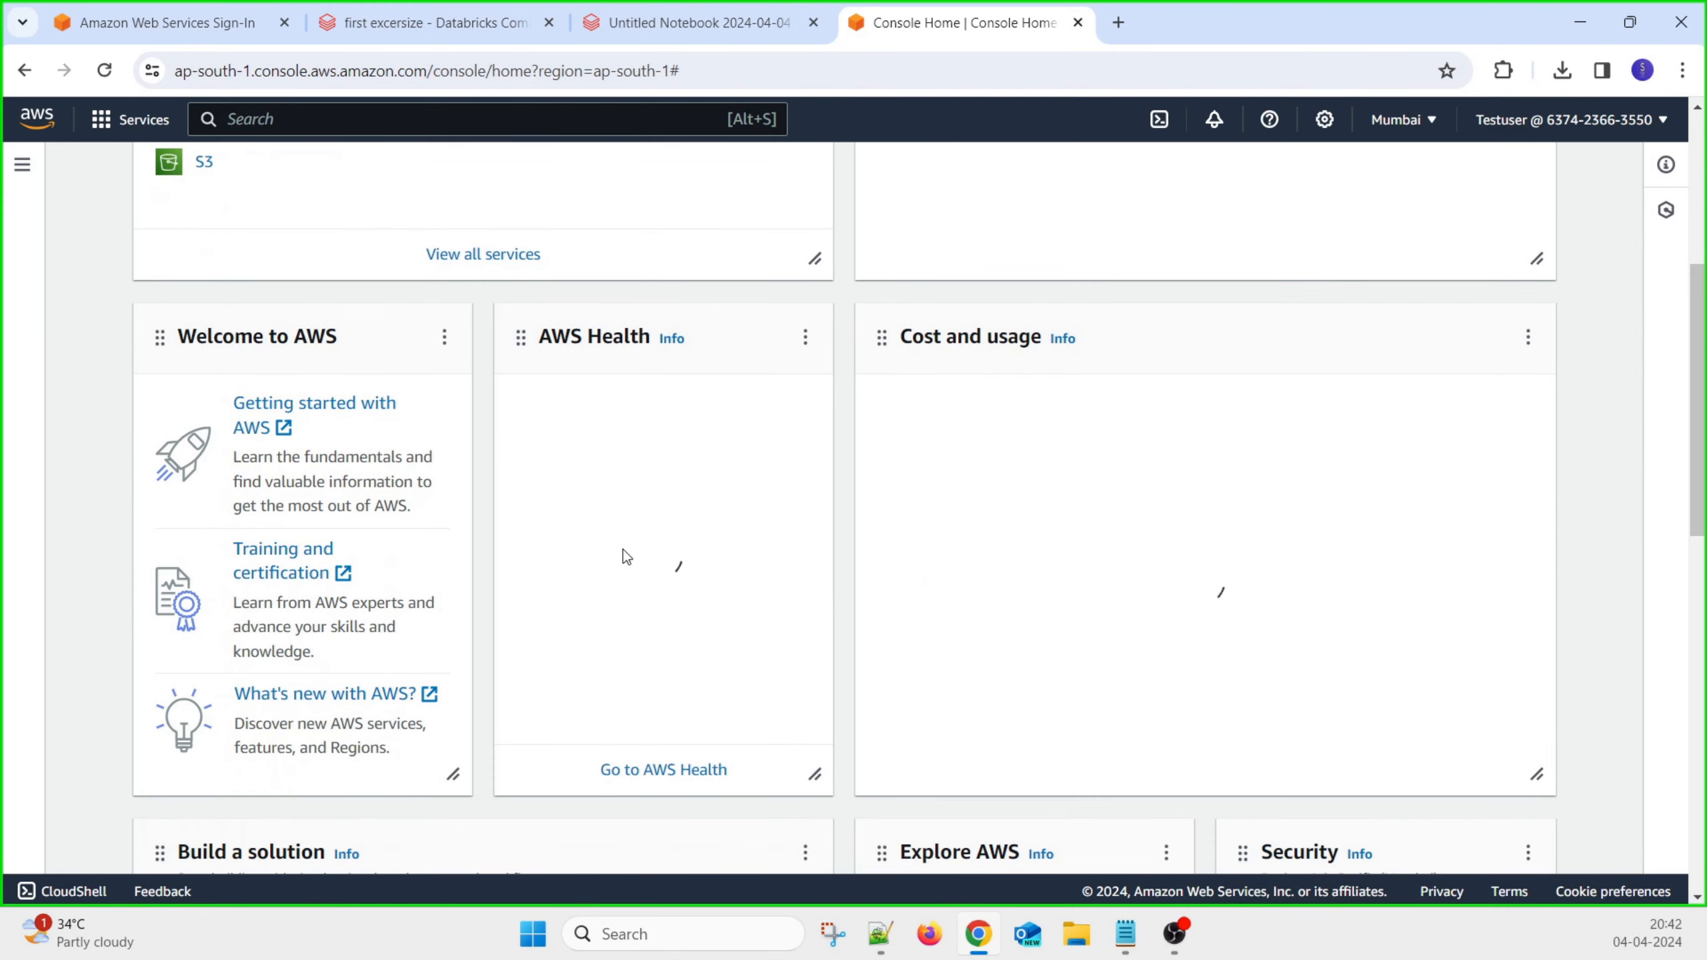
scroll(692, 538, "up", 5)
scroll(761, 514, "up", 1)
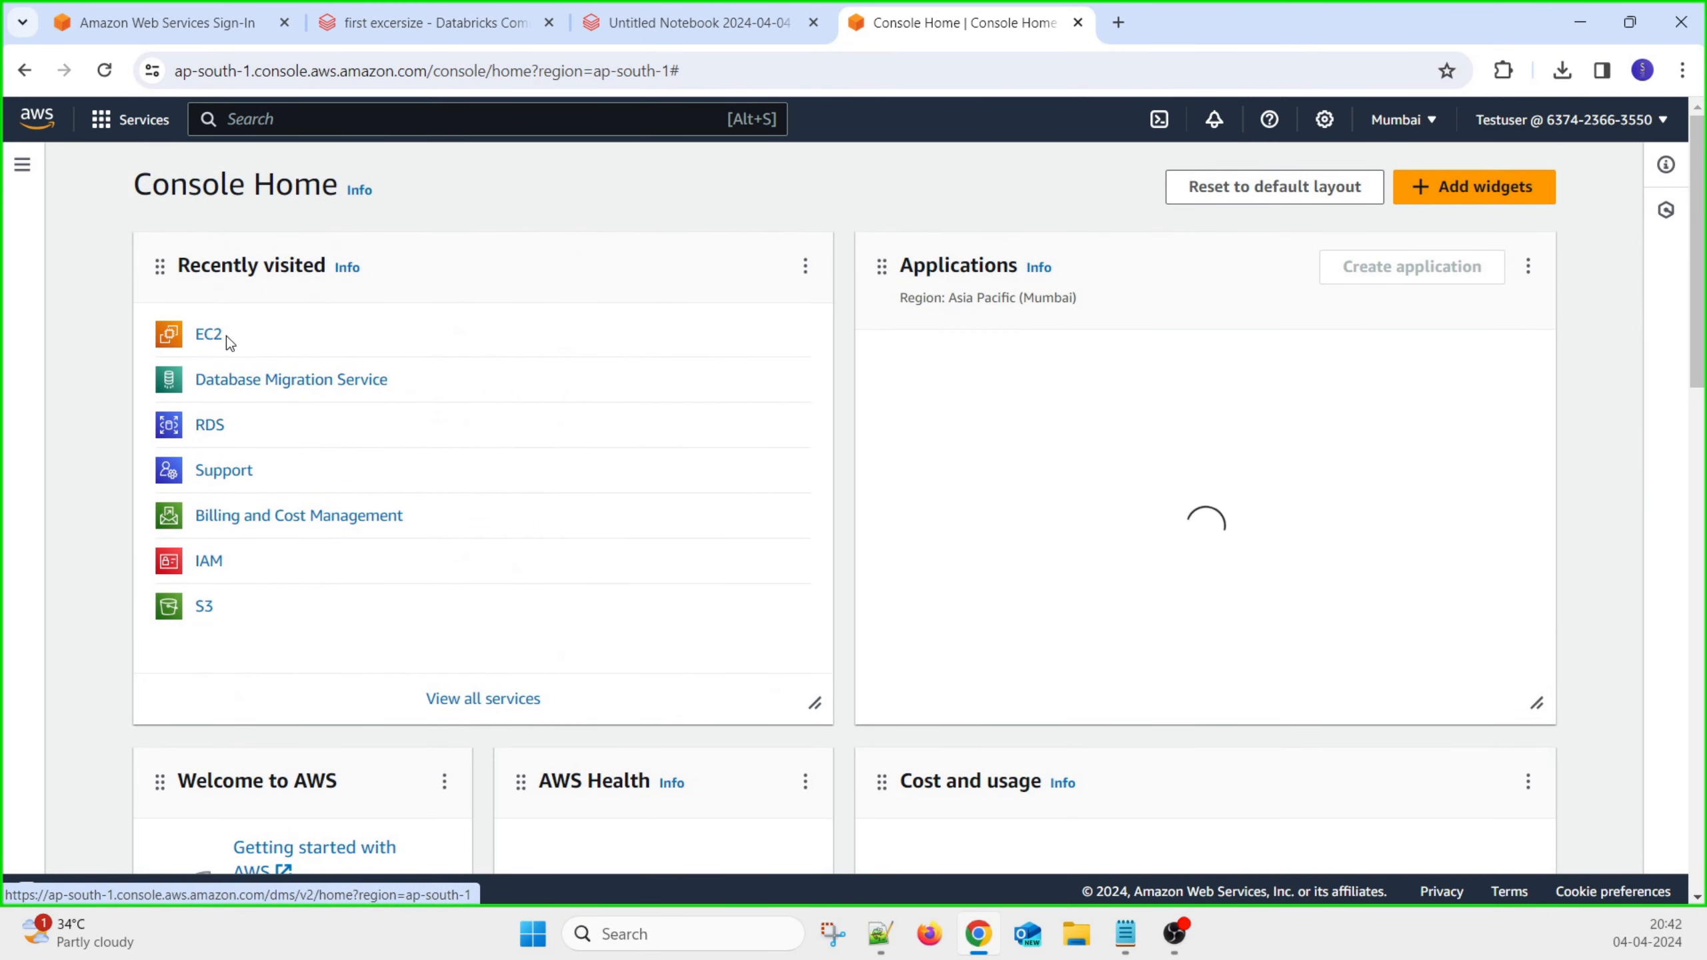
scroll(497, 542, "down", 5)
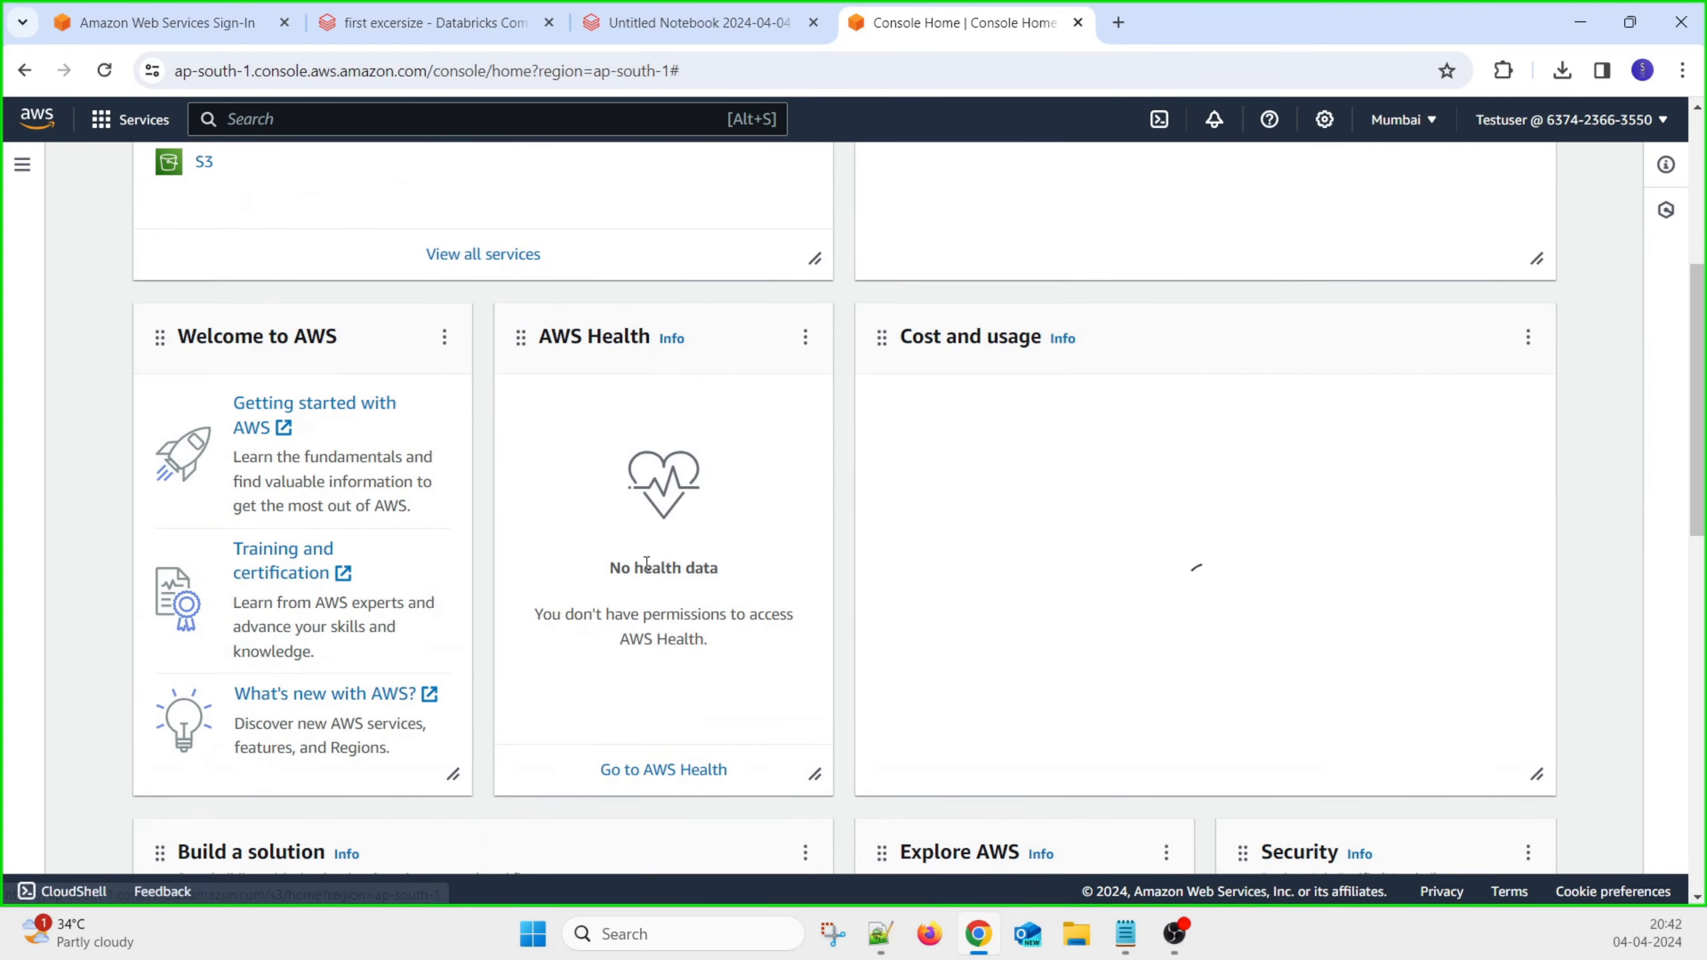
scroll(497, 542, "down", 10)
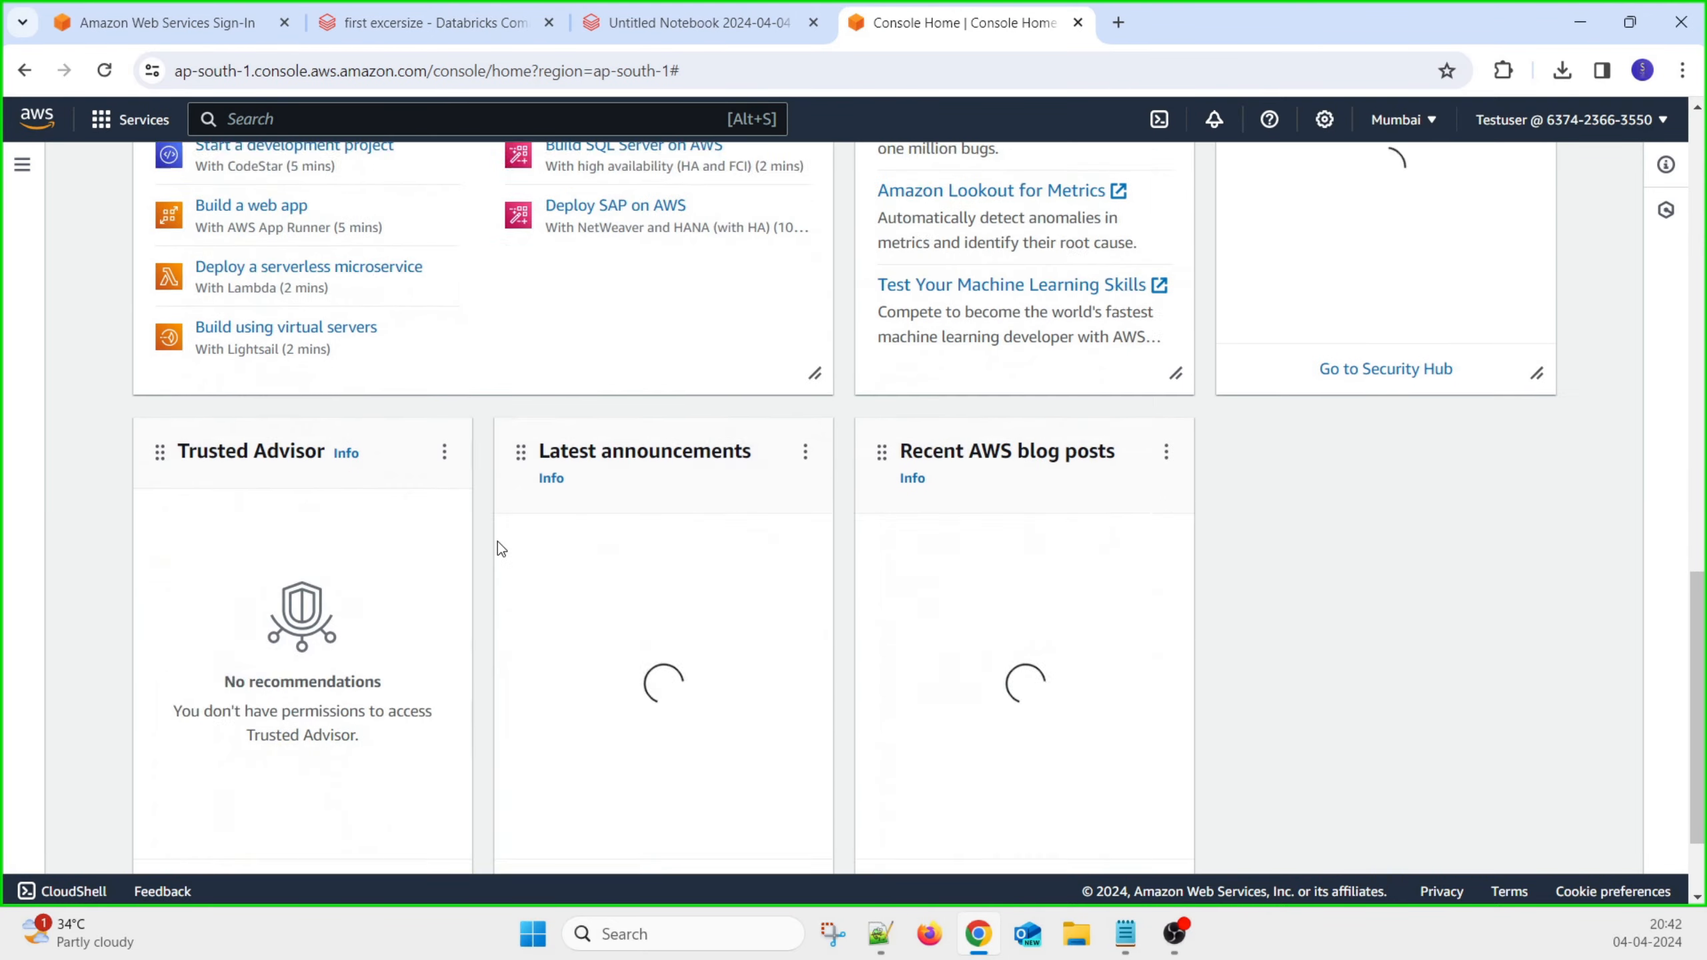
scroll(498, 547, "up", 7)
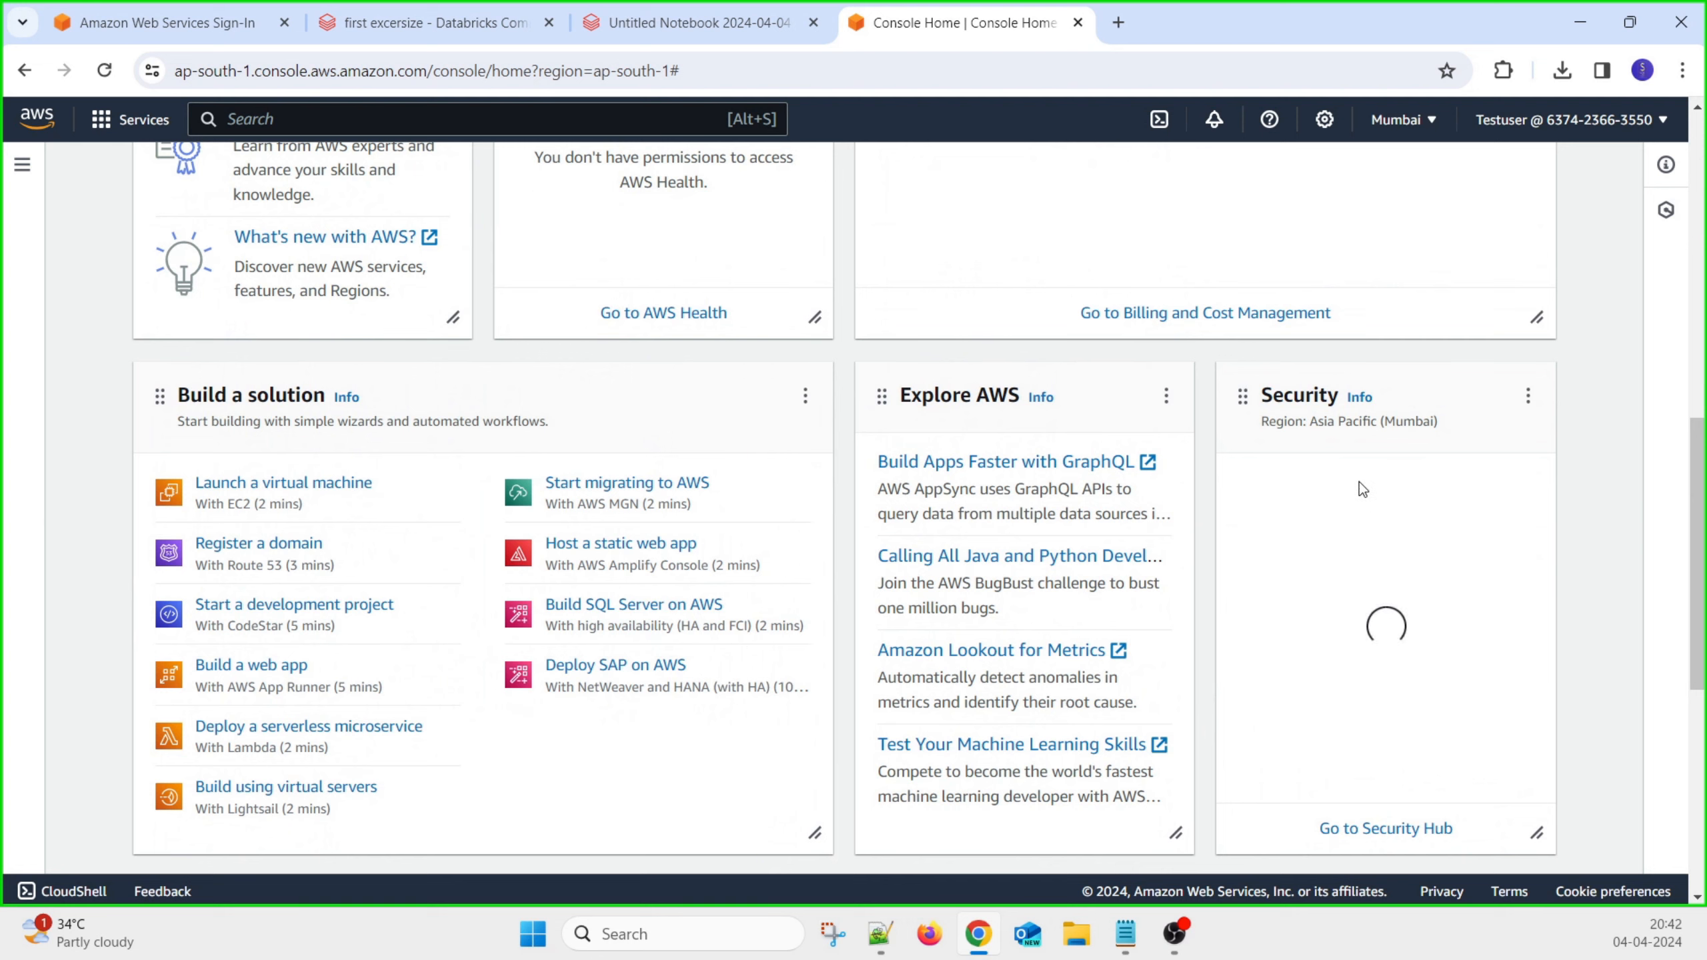
scroll(1348, 525, "up", 5)
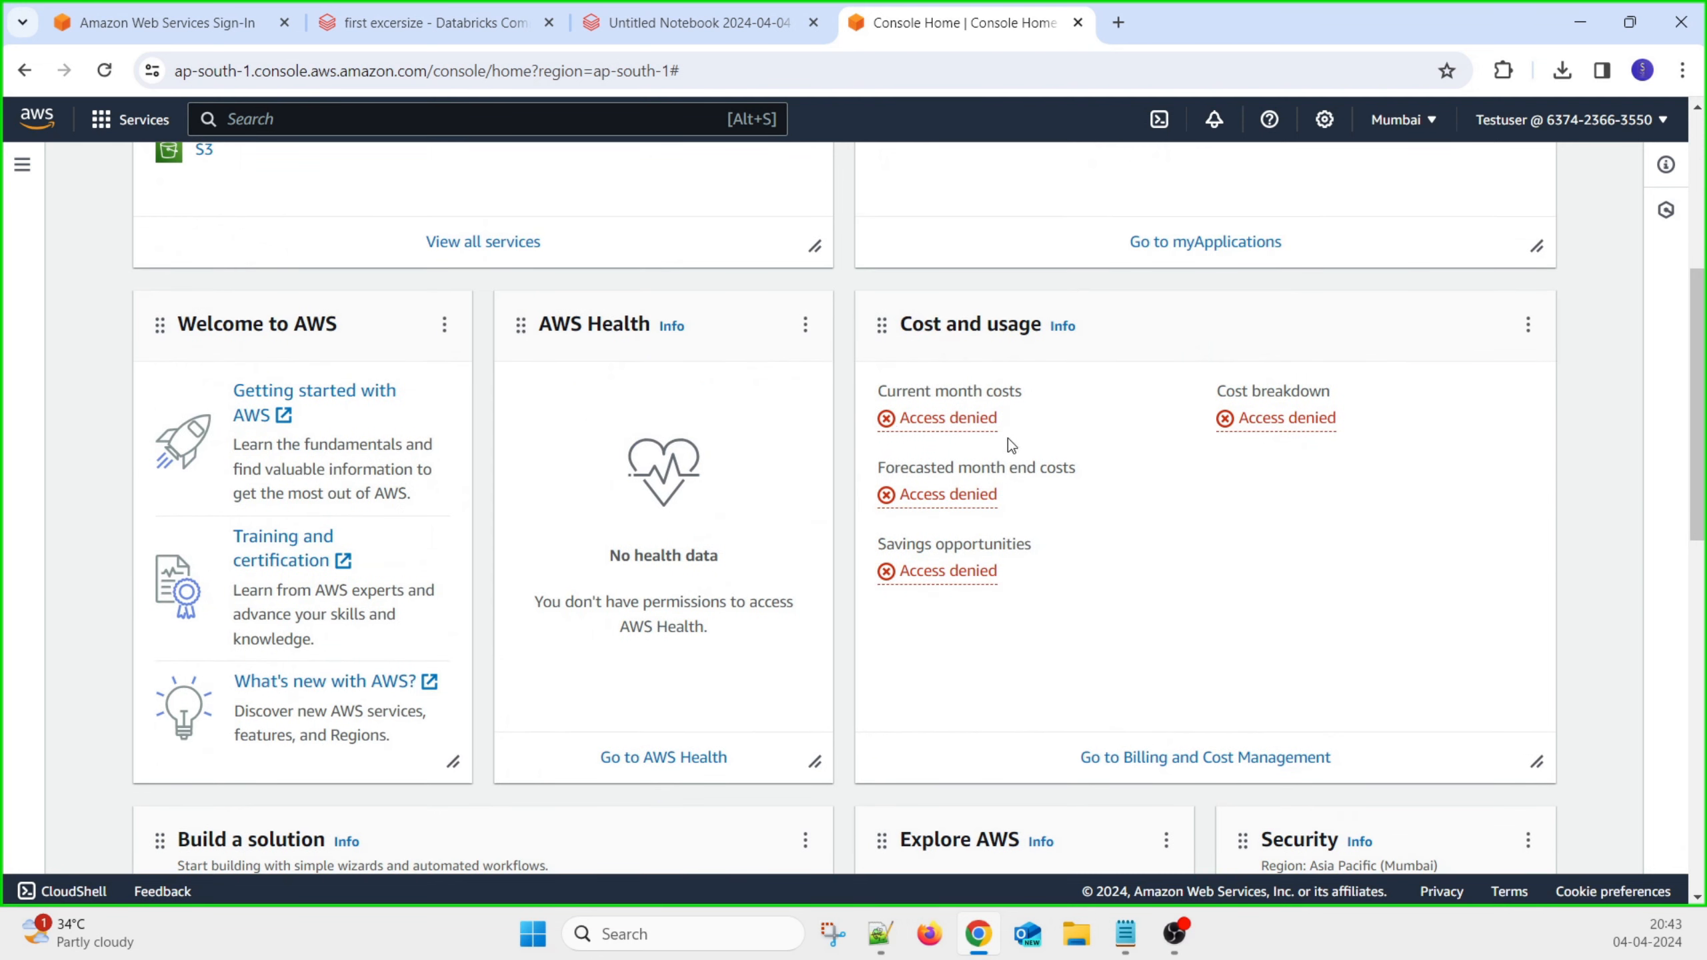
scroll(1234, 628, "up", 5)
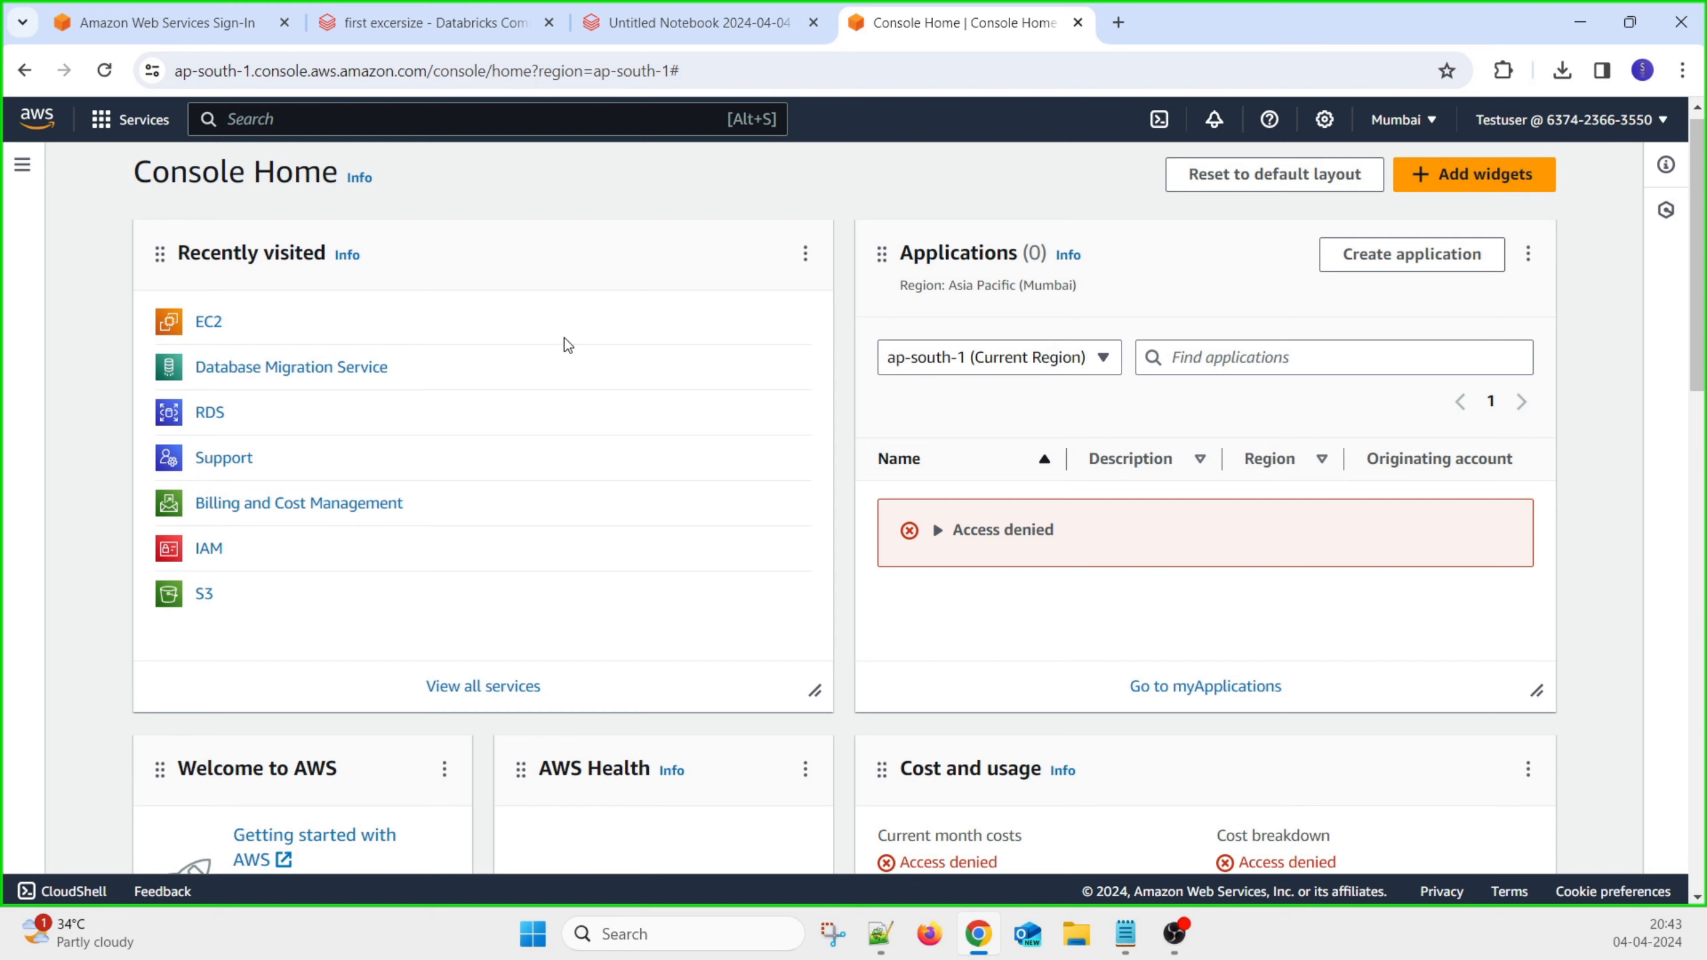
left_click(205, 596)
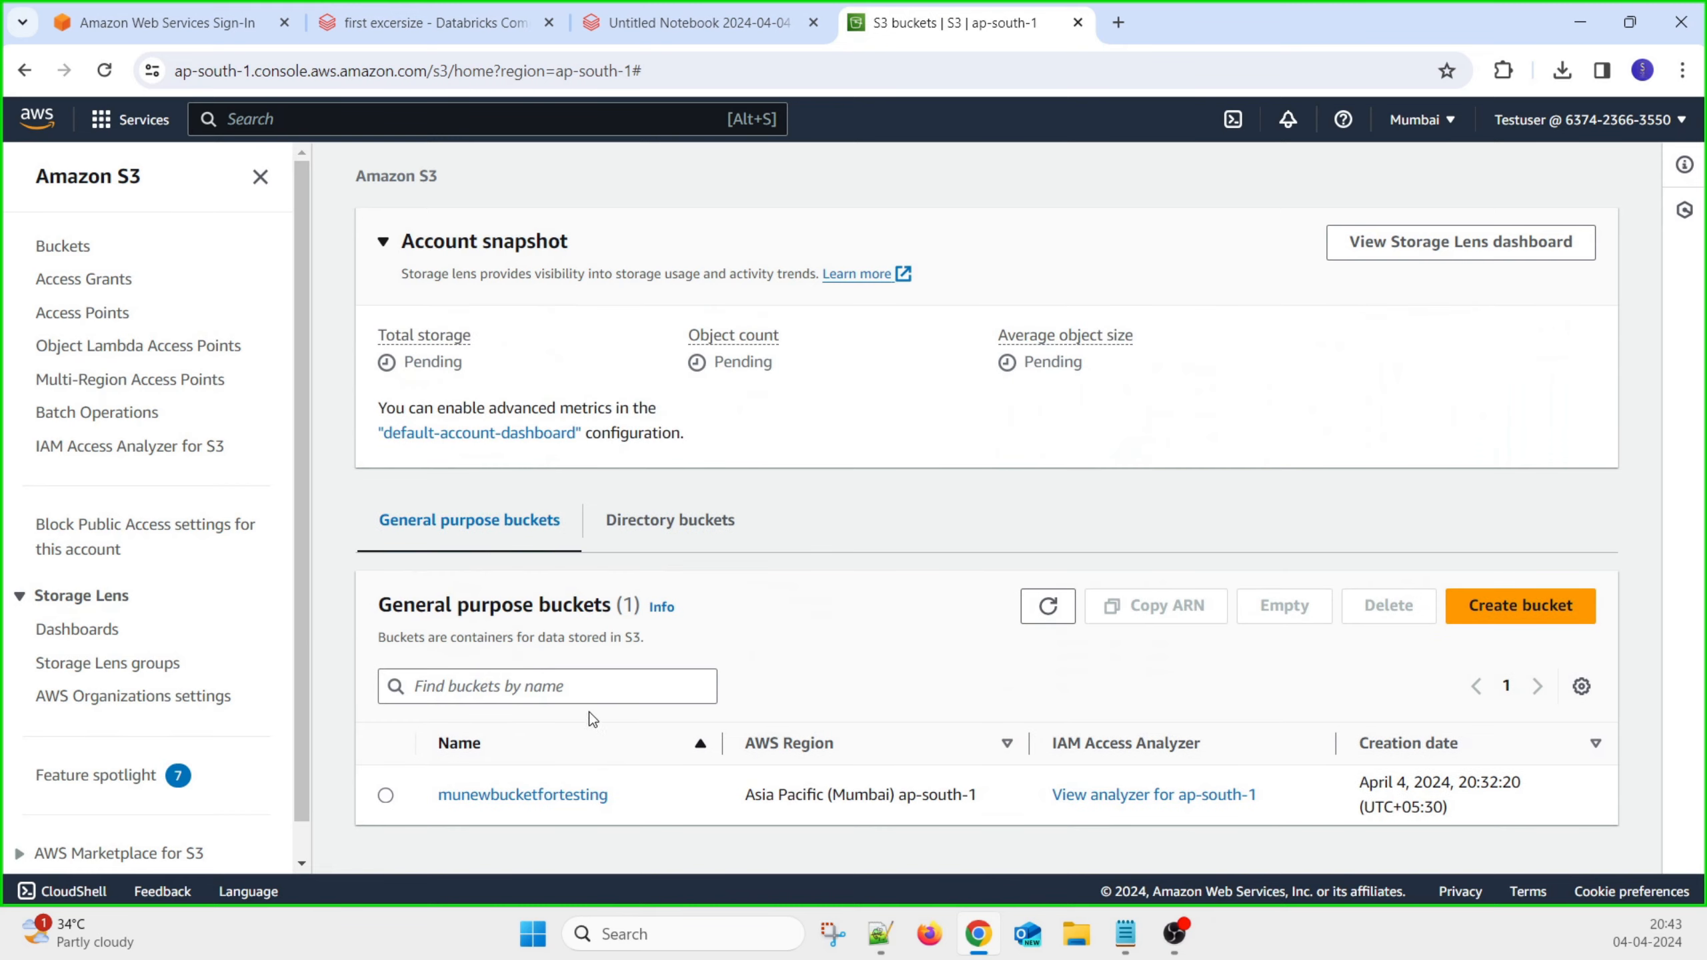
Open munewbucketfortesting, select Devin AI.txt and start deleting it
left_click(531, 802)
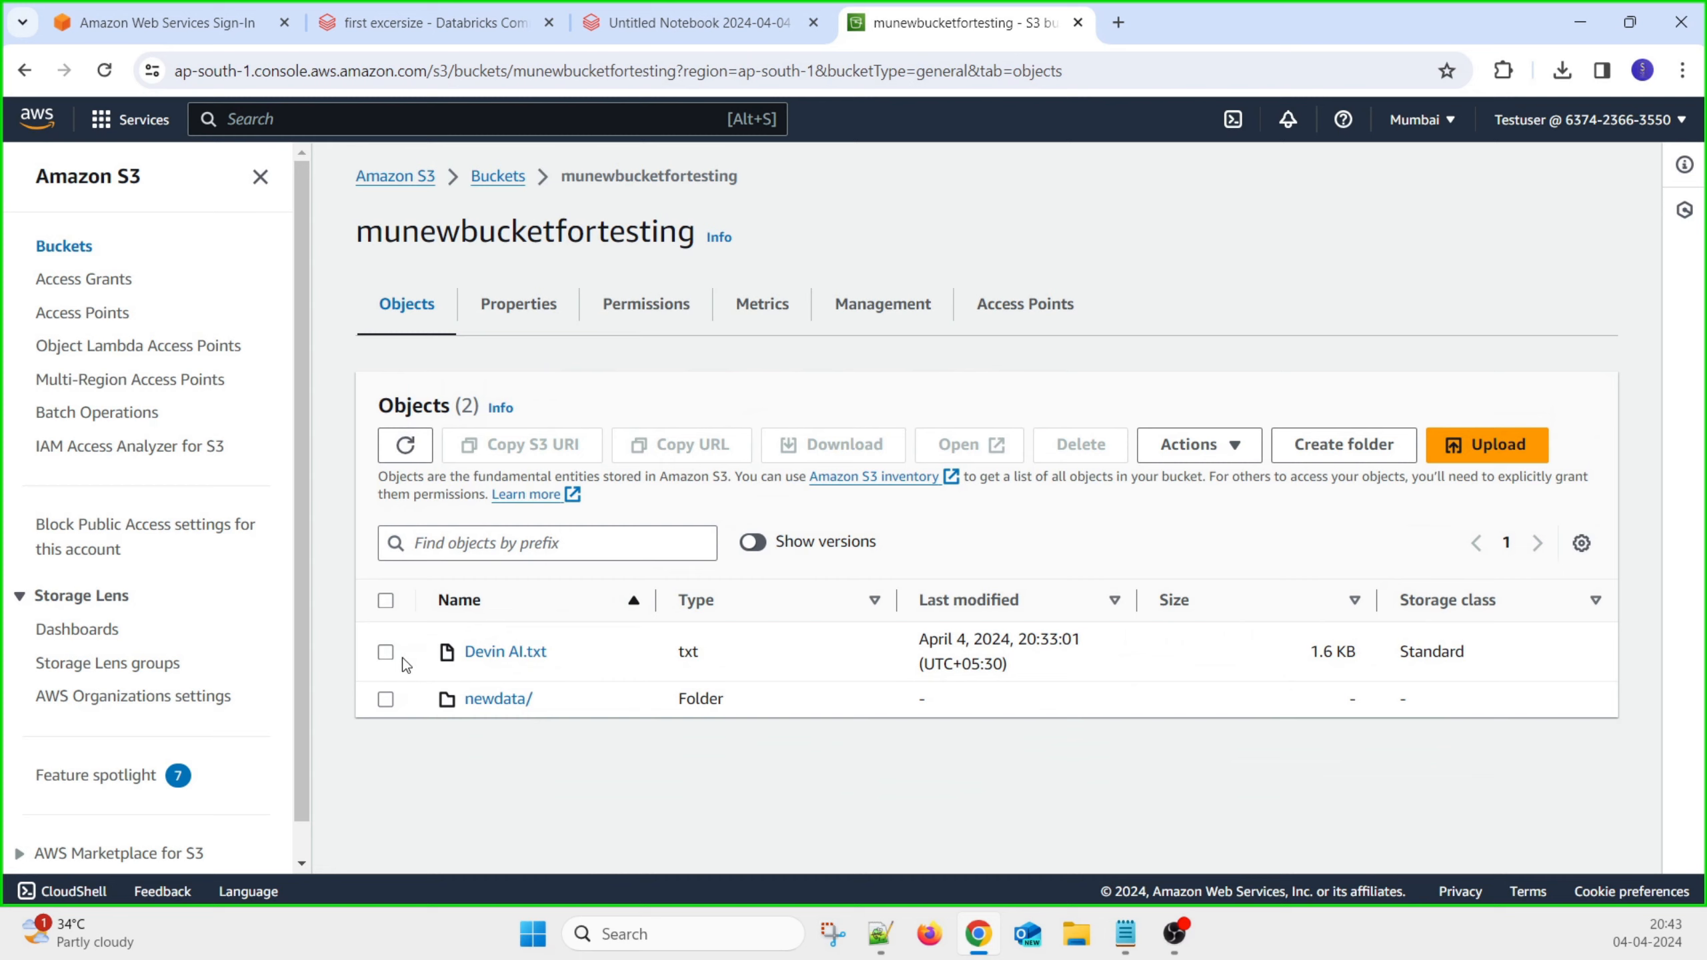
left_click(386, 652)
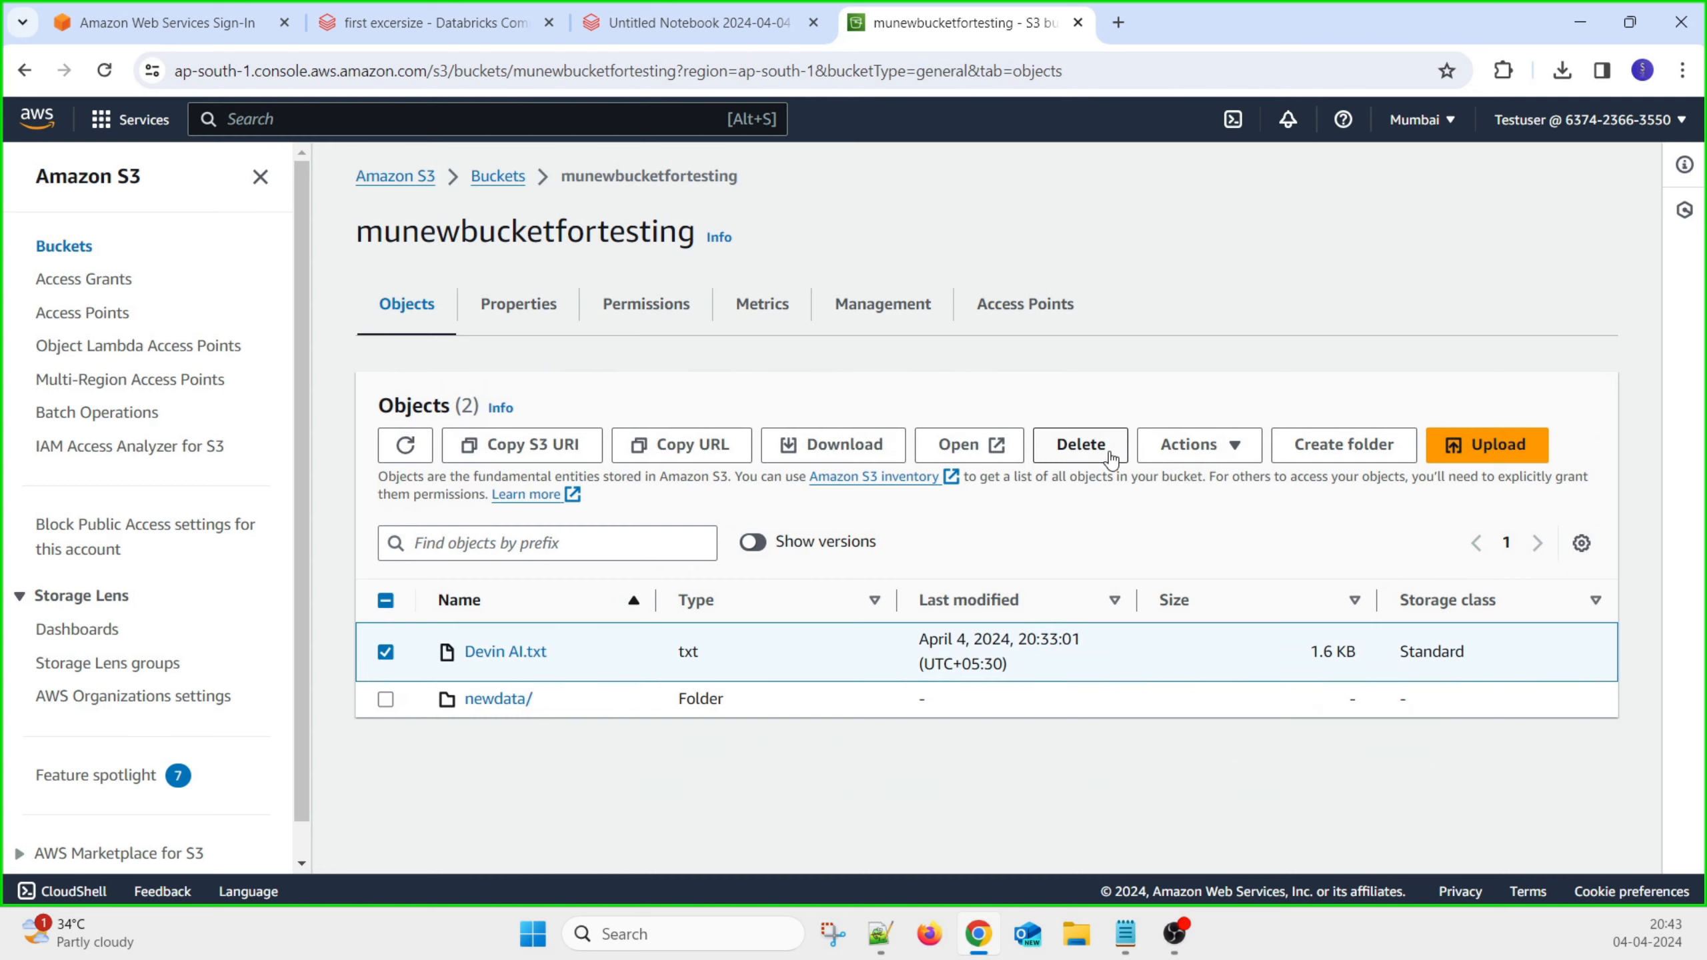
left_click(1080, 445)
Confirm the deletion to remove Devin AI.txt, 1 object of 1.6 KB
left_click(398, 628)
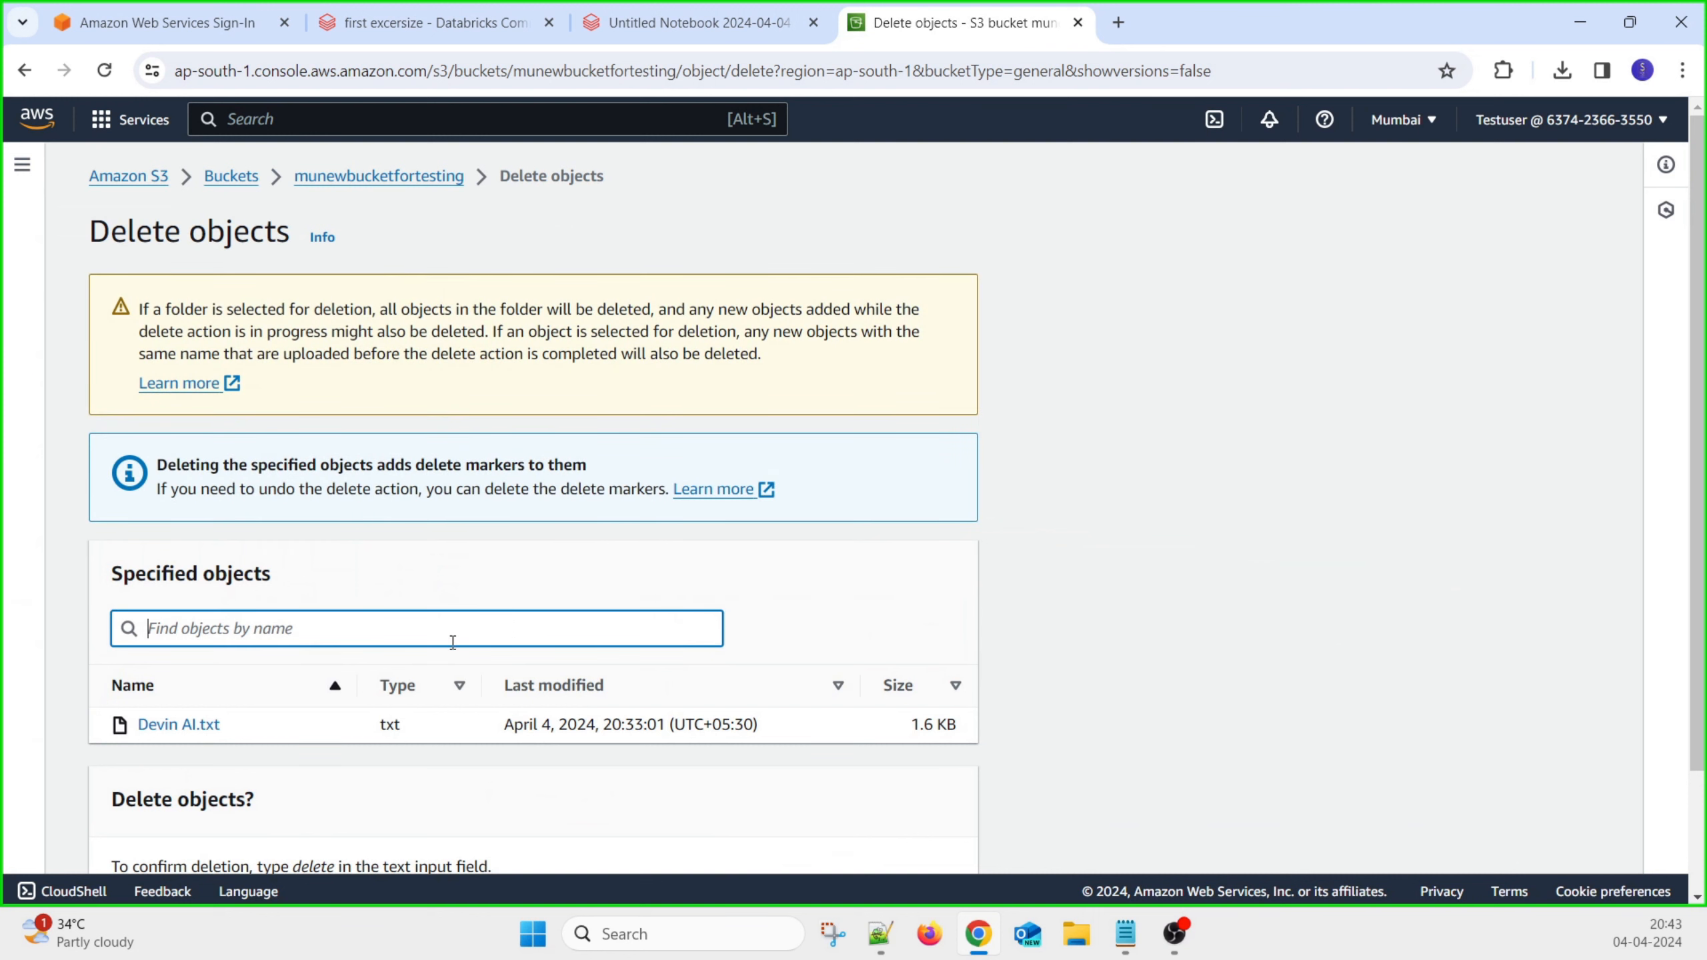
scroll(603, 589, "down", 2)
scroll(227, 579, "up", 2)
scroll(268, 656, "down", 2)
left_click(358, 767)
type("deleet")
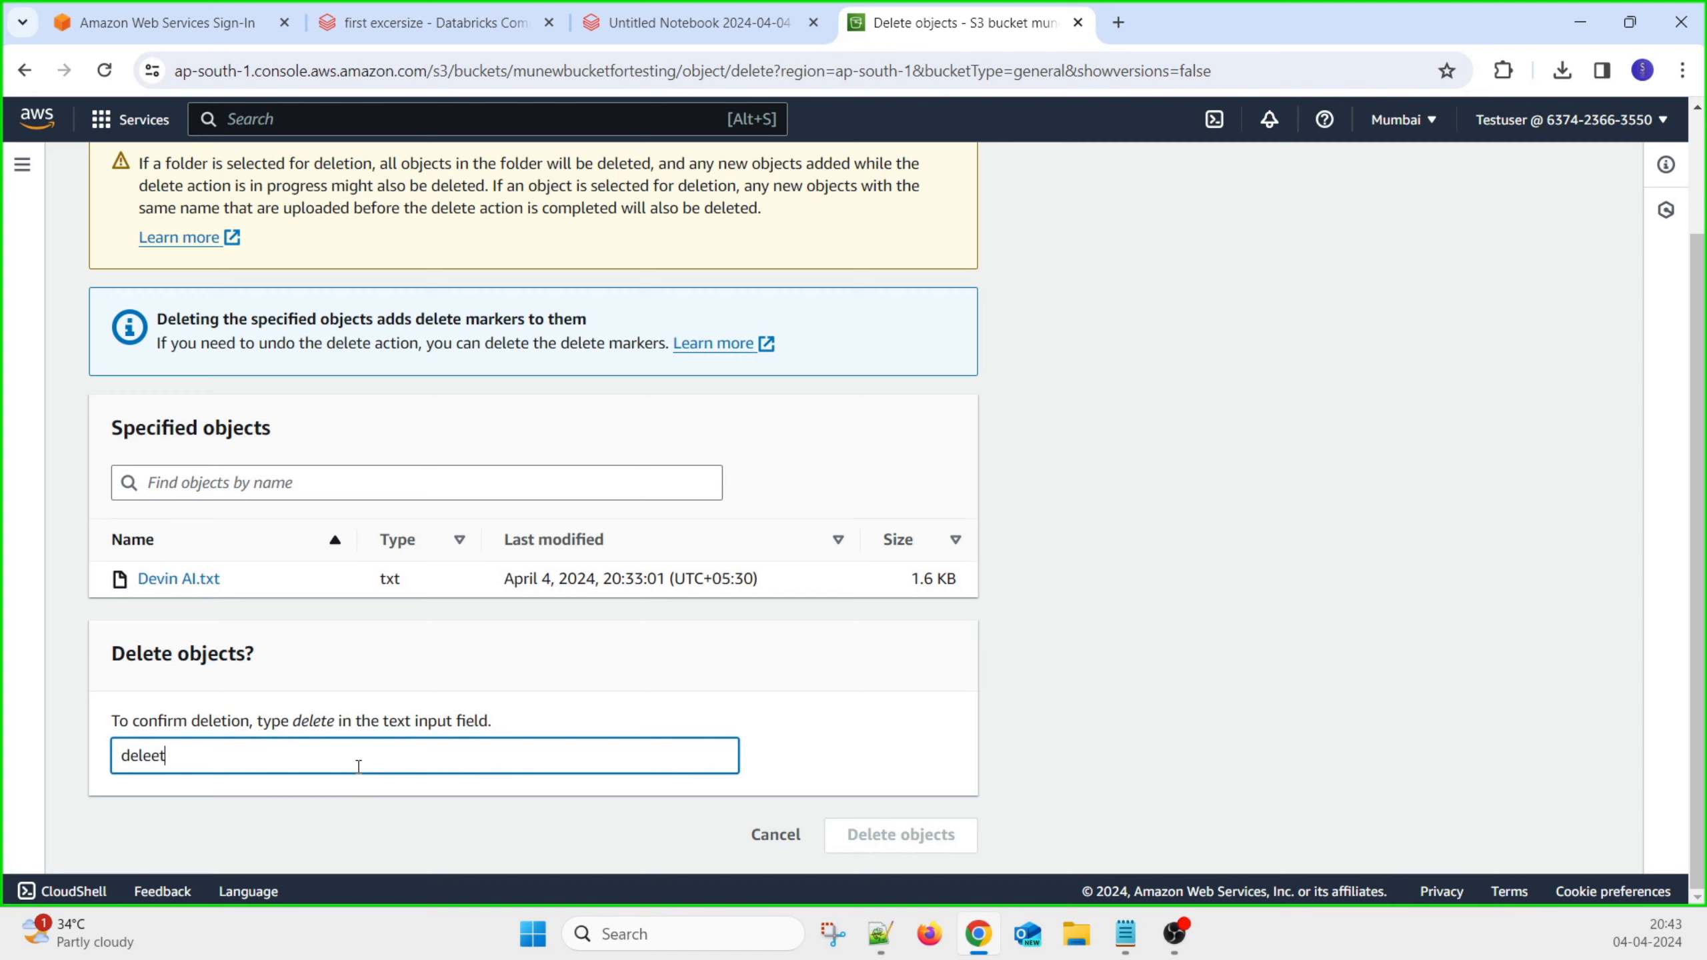
key("BackSpace")
key("BackSpace")
type("te")
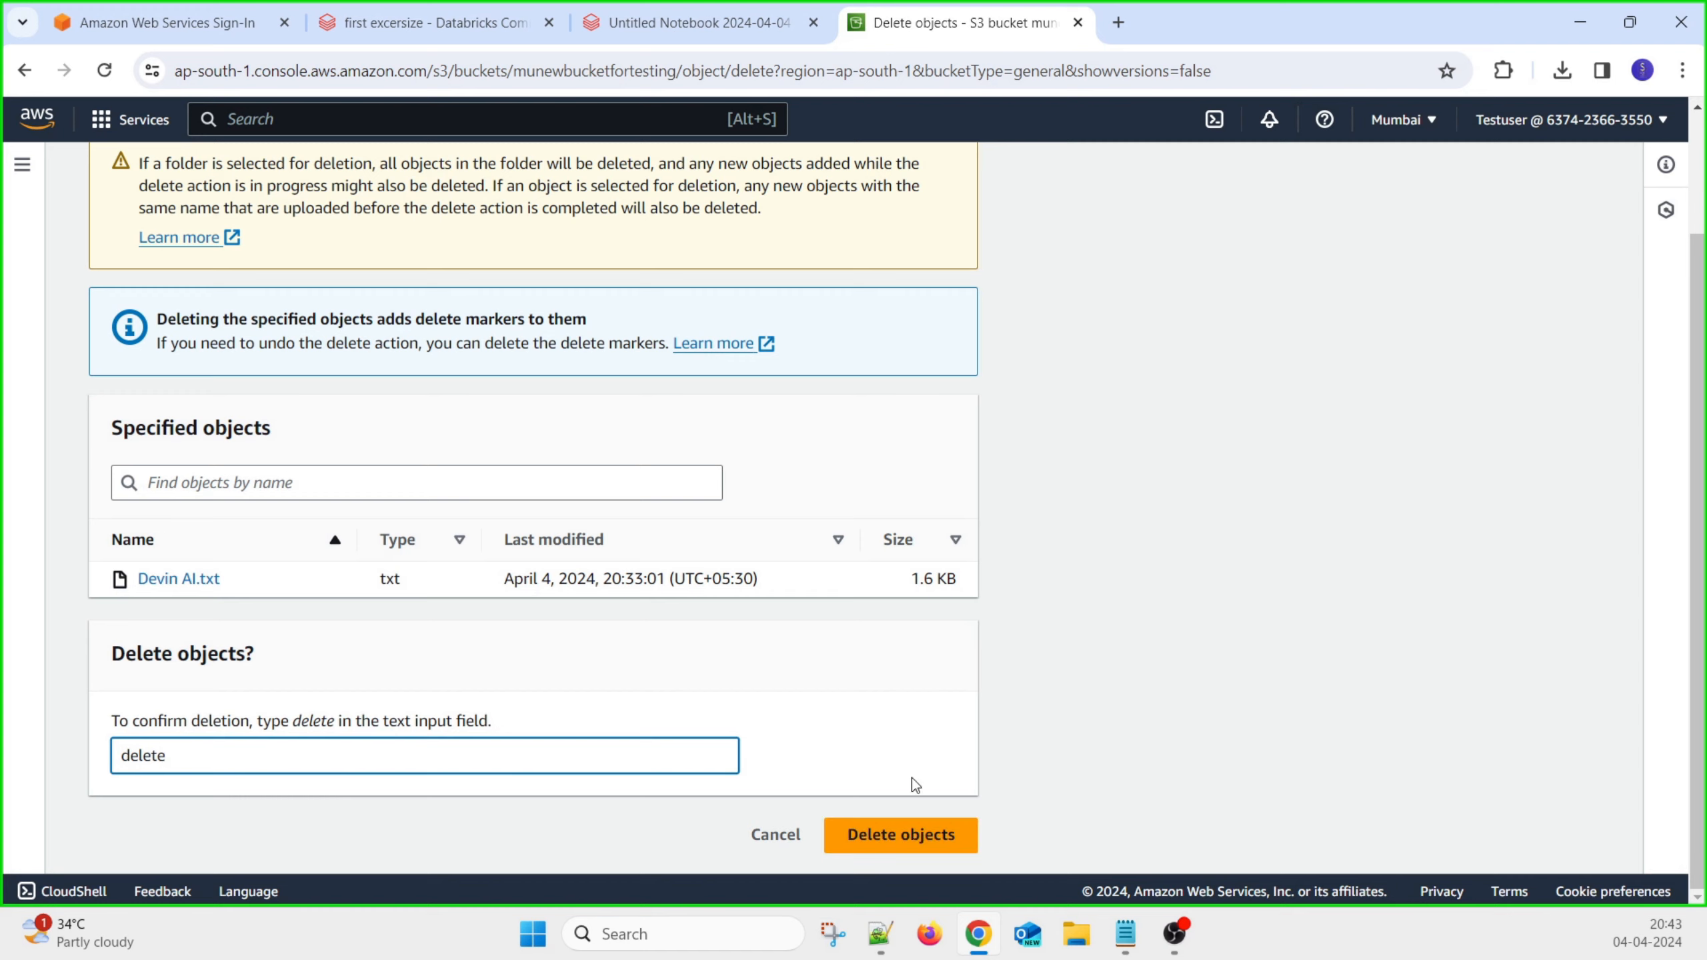
left_click(893, 844)
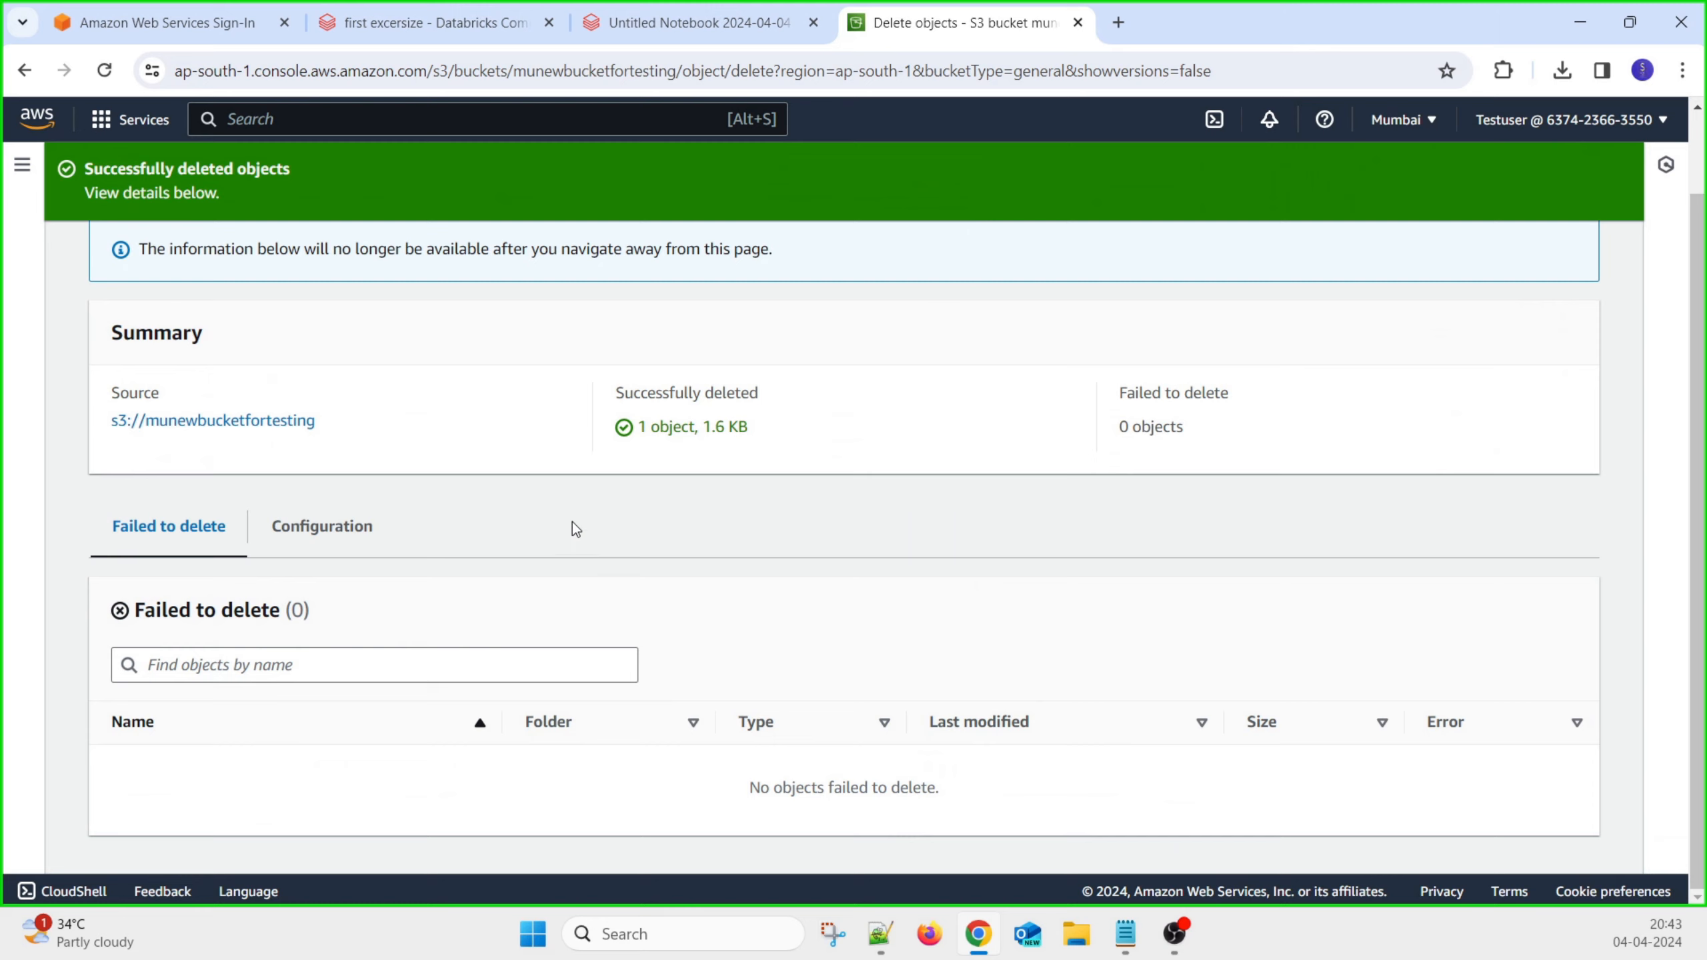